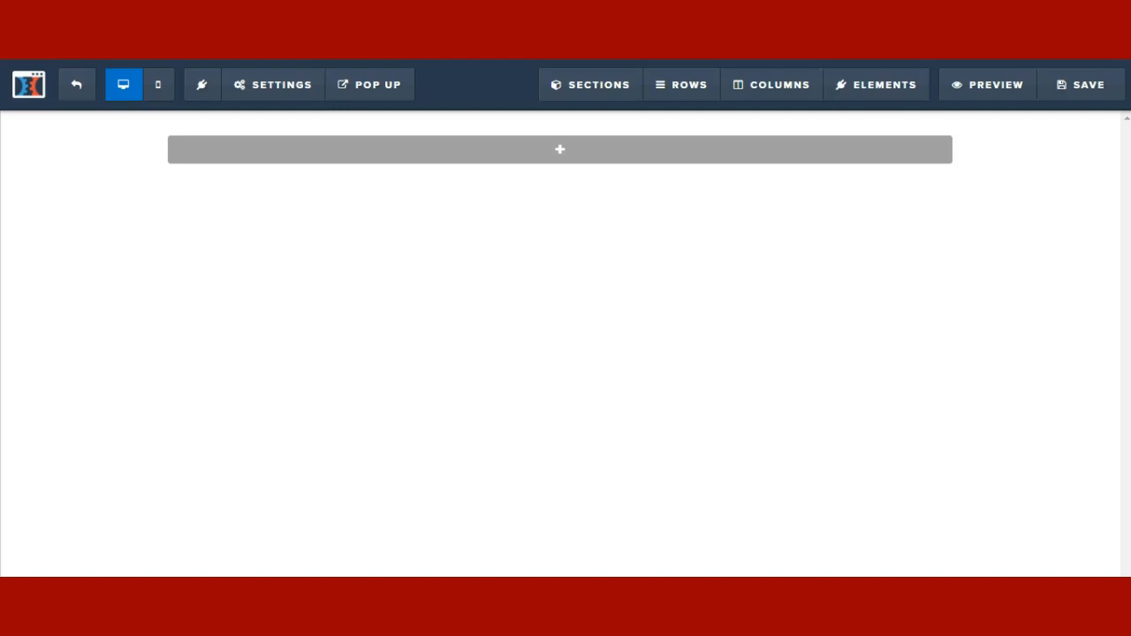
- Drop a Full Width section onto the blank page and place a 1 Column row inside it
mouse_move(873, 91)
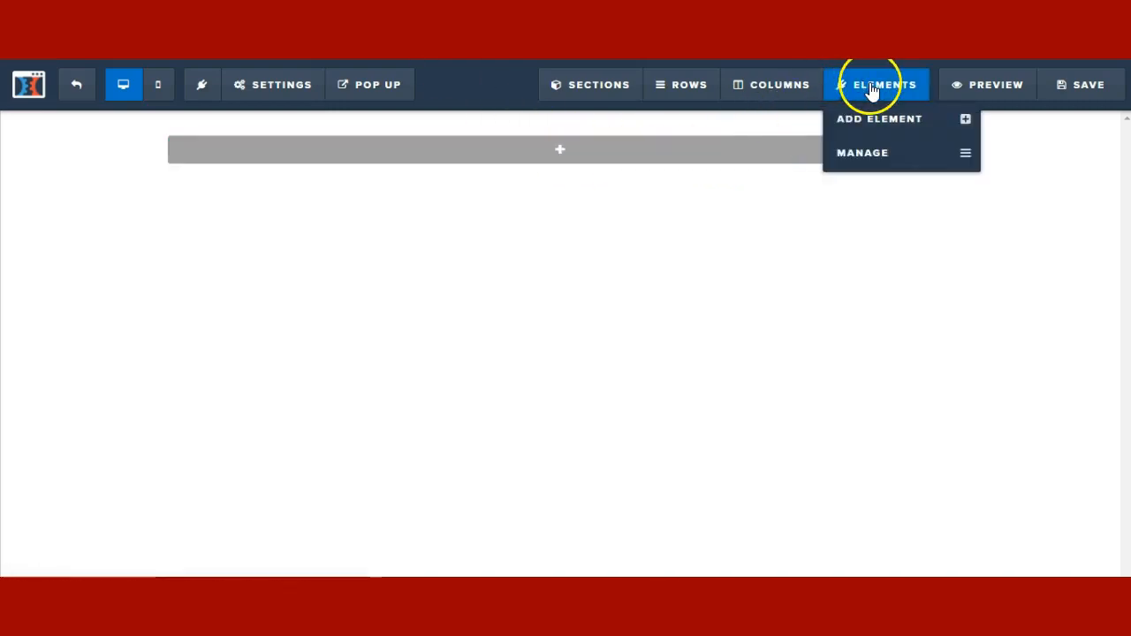
left_click(558, 157)
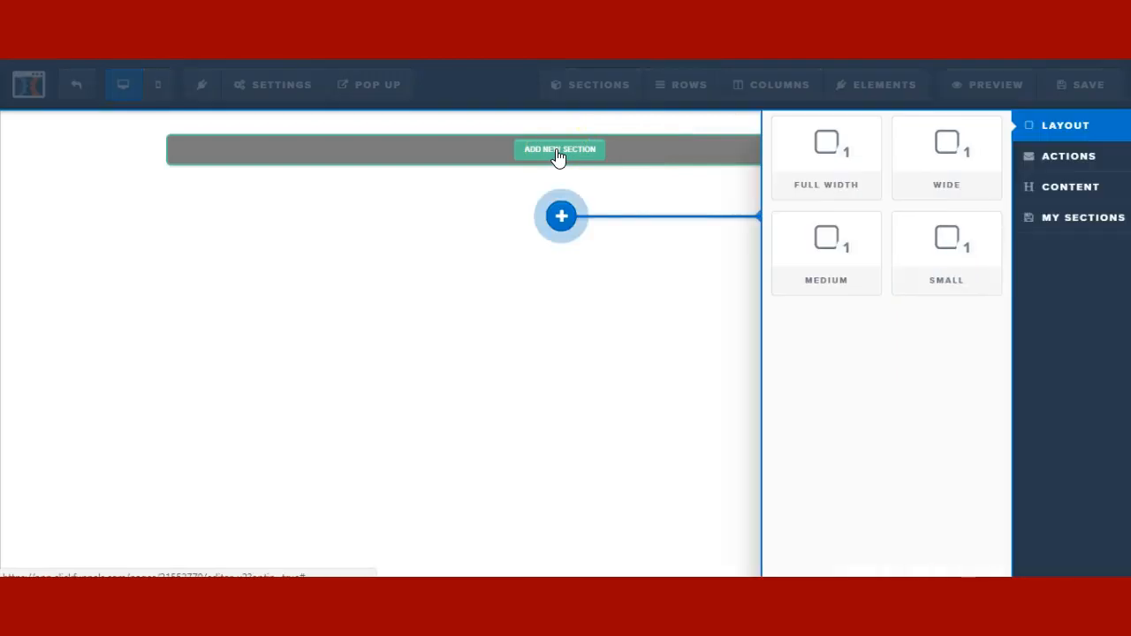
left_click_drag(806, 168, 537, 158)
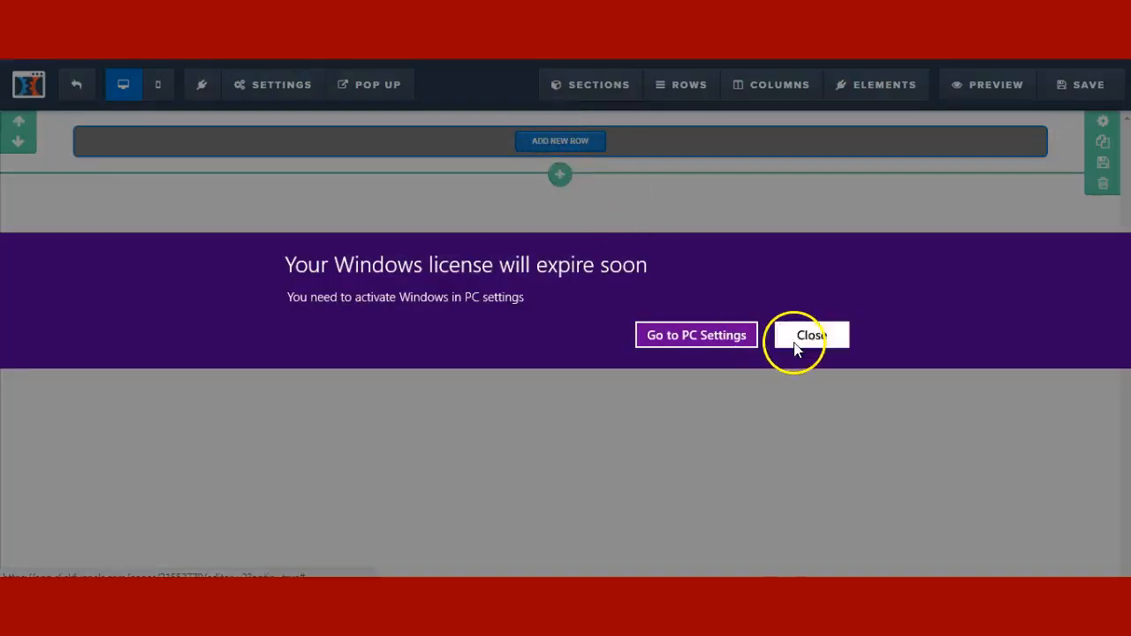
left_click(795, 346)
left_click(550, 143)
left_click_drag(836, 172, 557, 156)
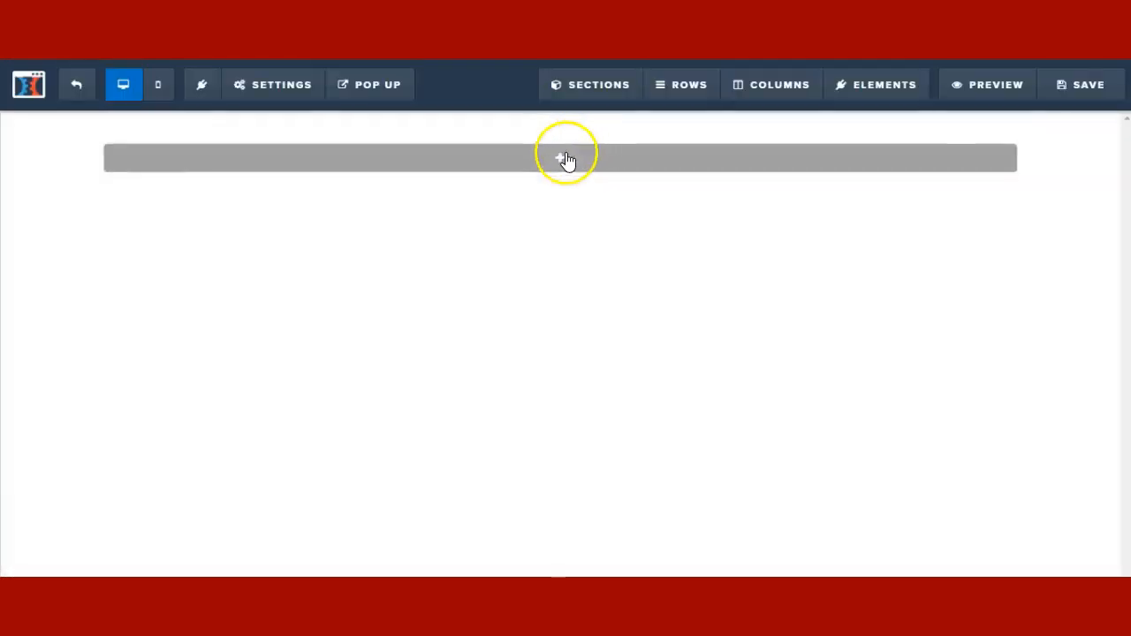
- Insert a Headline element from the Text category reading 'Large Call to Action Headline'
left_click(558, 166)
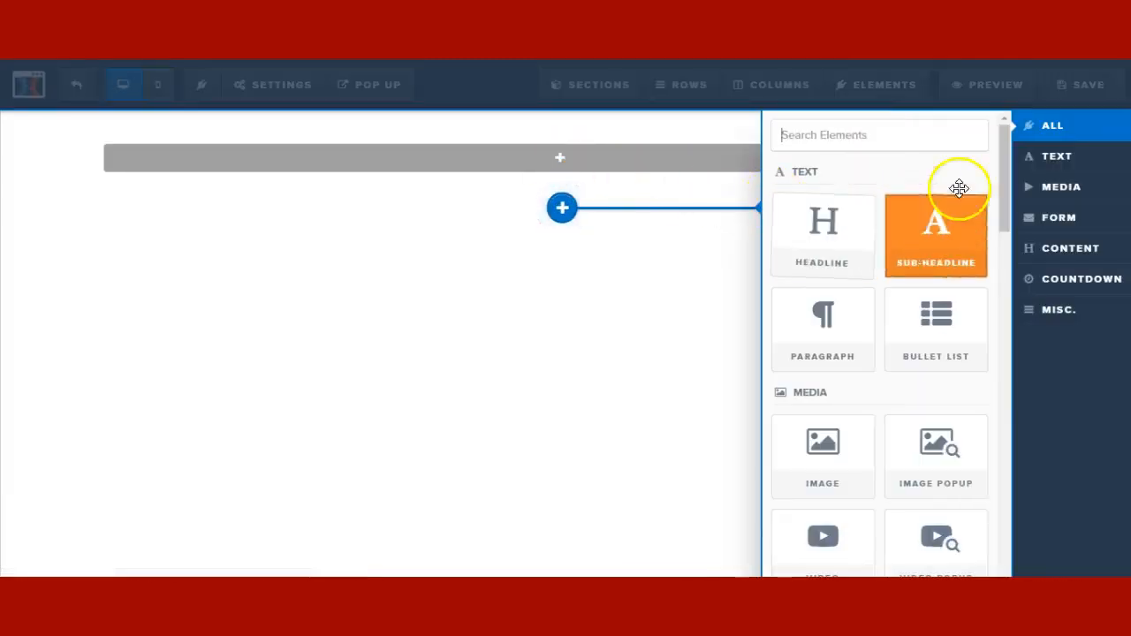
left_click(1054, 155)
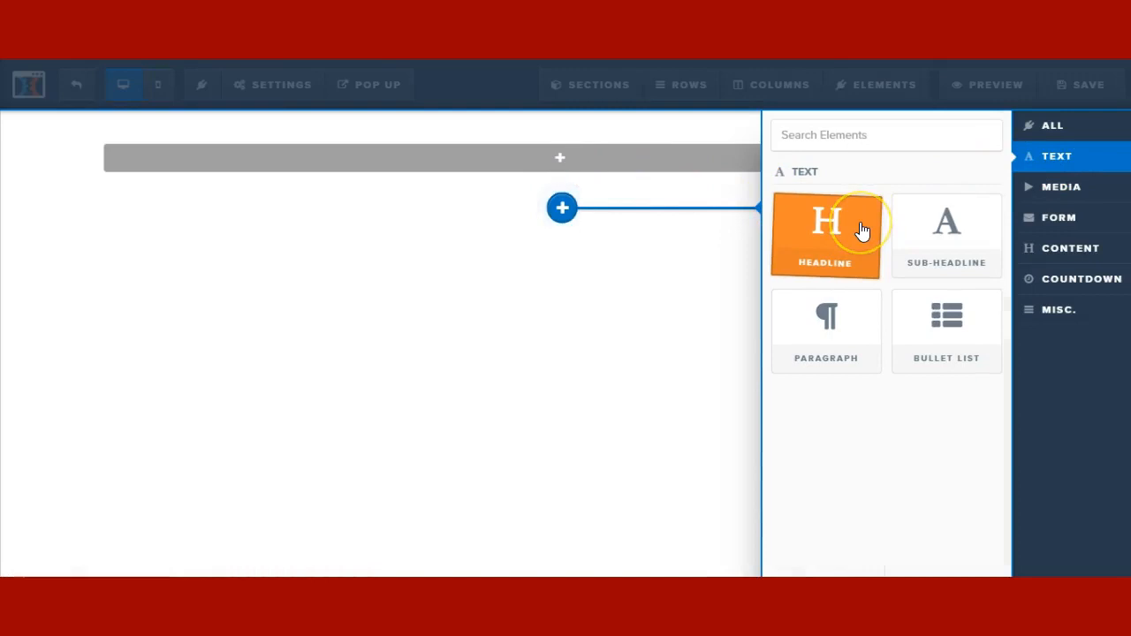
left_click(812, 231)
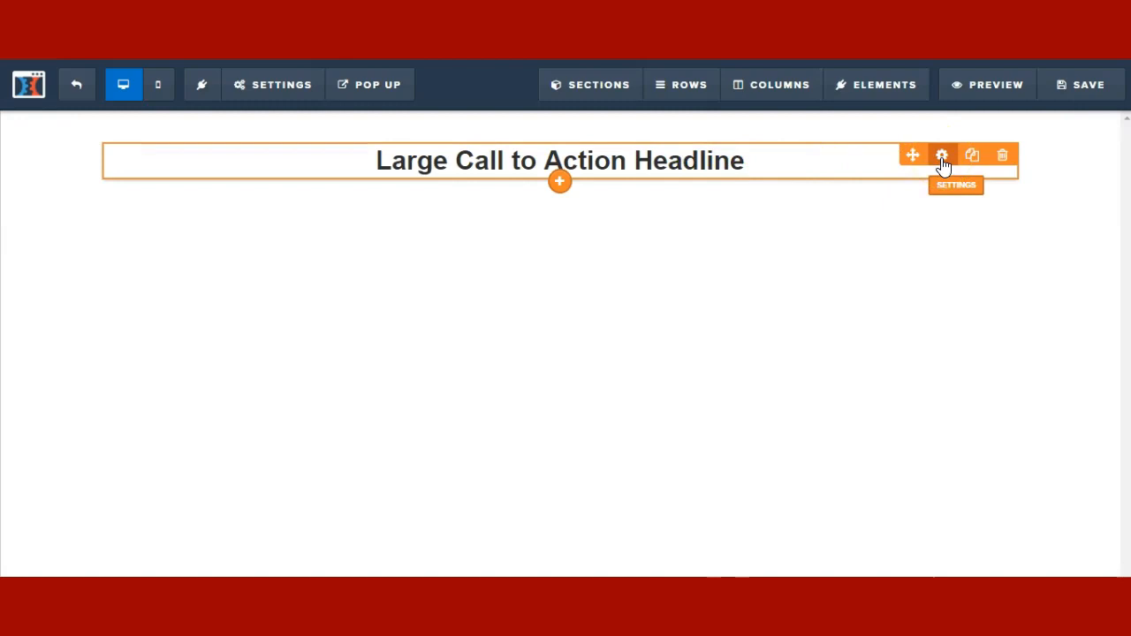
- Style the headline at 46 px in Fjalla One with orange #fe7421 text
left_click(942, 159)
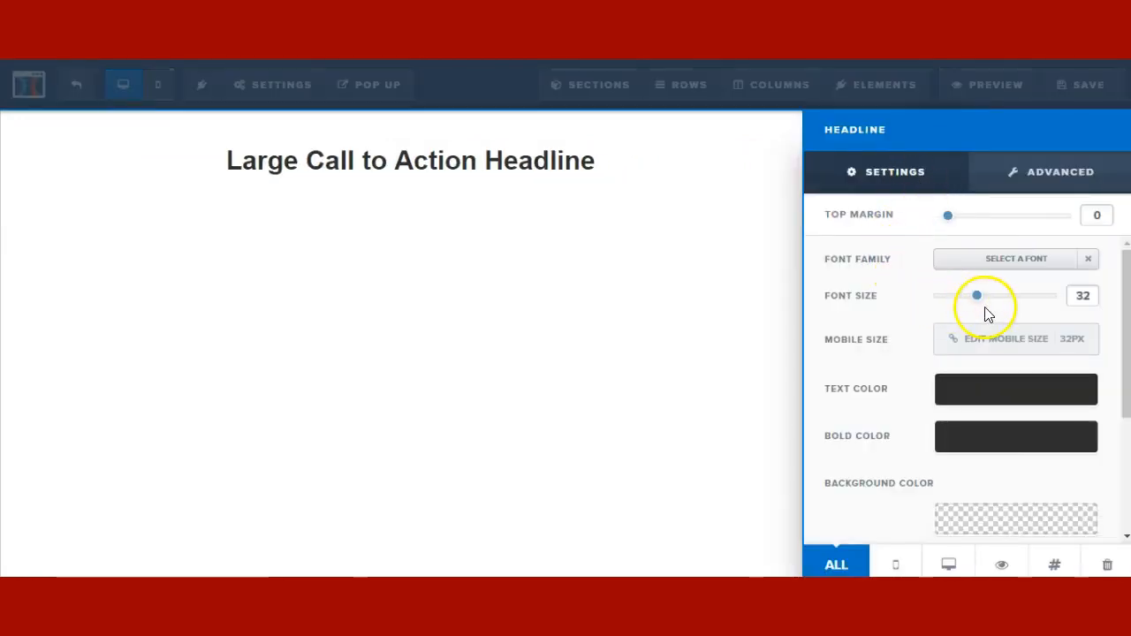
left_click_drag(978, 294, 1006, 309)
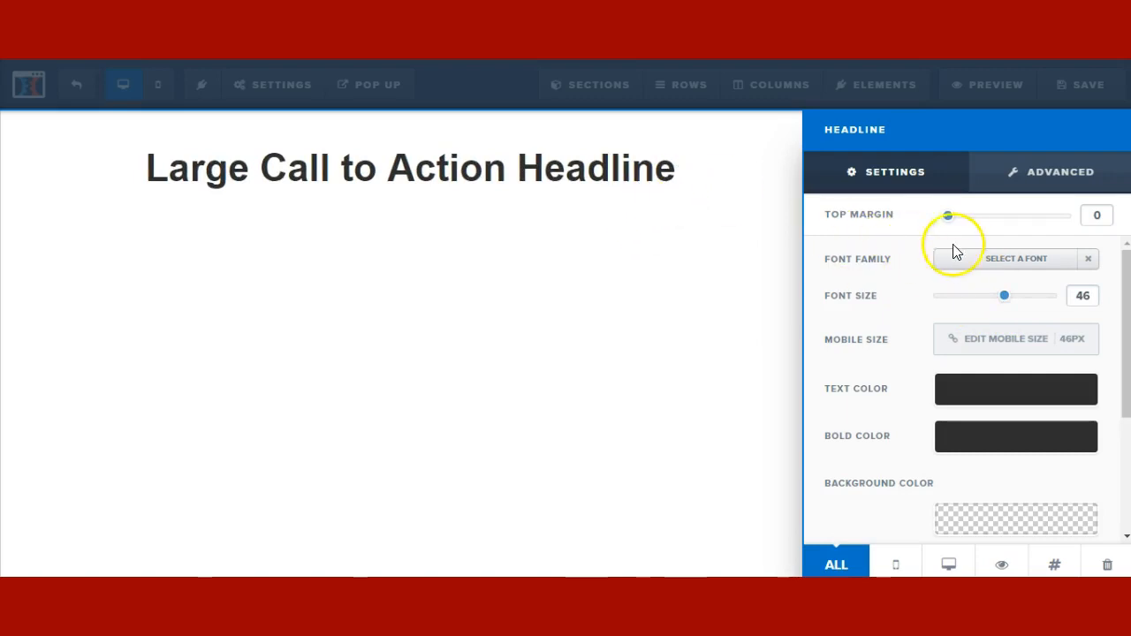
left_click(960, 274)
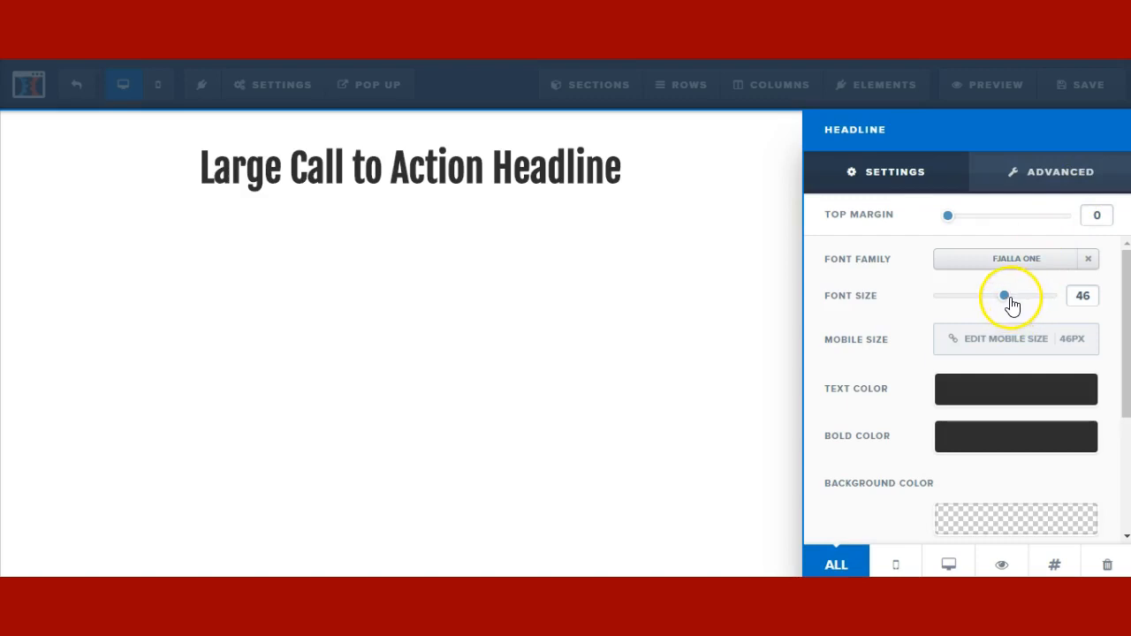
left_click(964, 395)
left_click(872, 324)
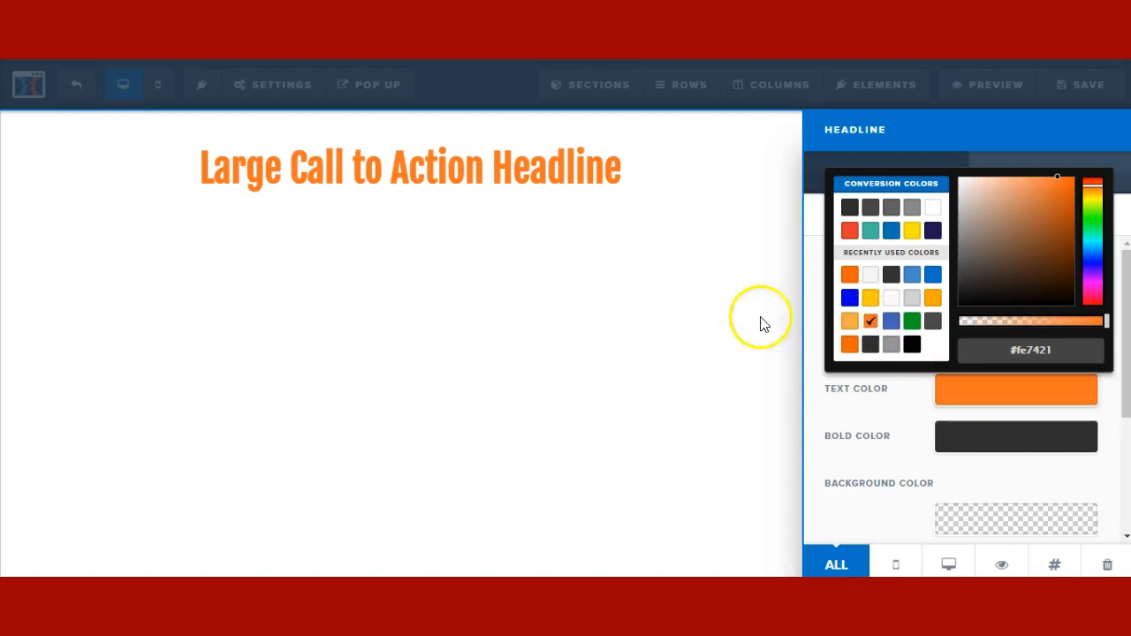
left_click(502, 252)
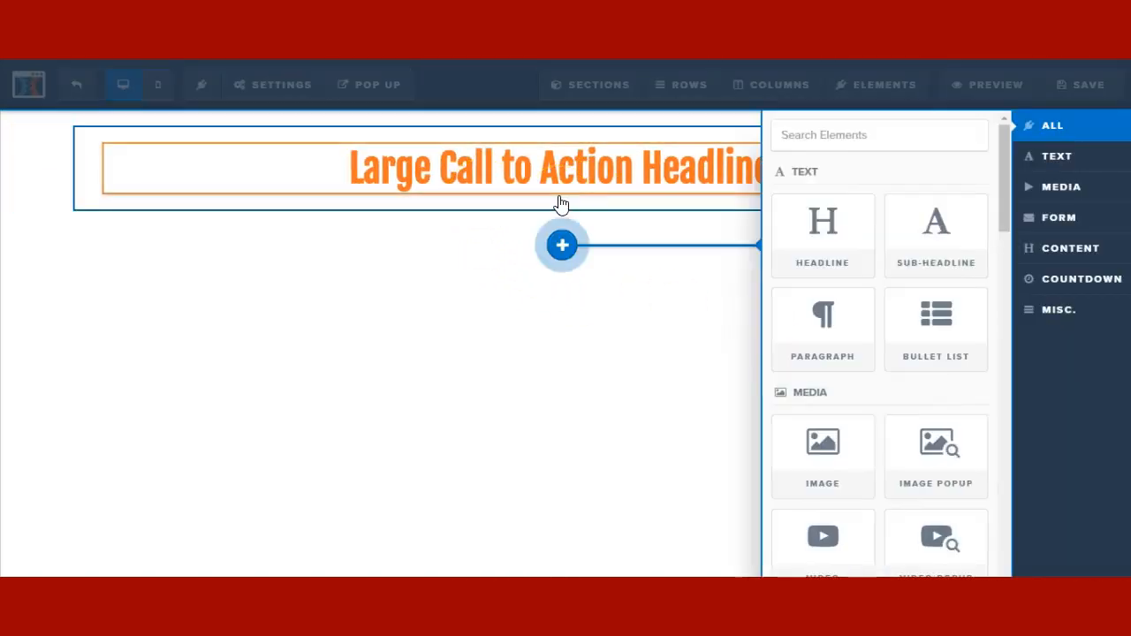
- Insert a 'Small Call to Action Headline' sub-headline under the headline and set its top margin to 0
left_click(930, 239)
left_click(596, 197)
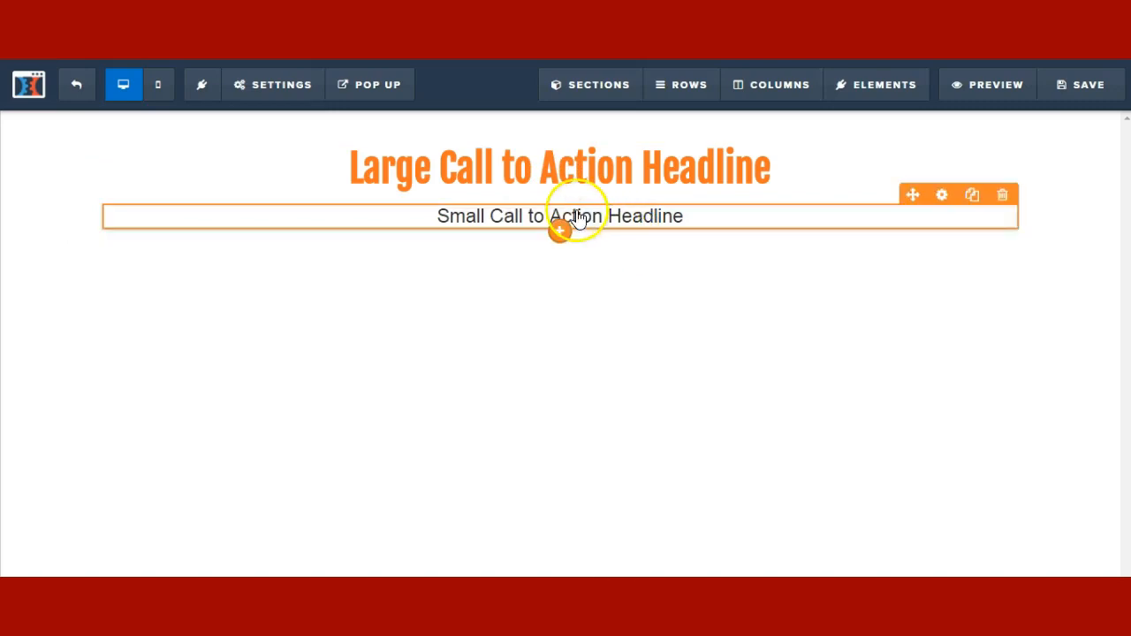
left_click(946, 219)
left_click_drag(969, 221, 955, 226)
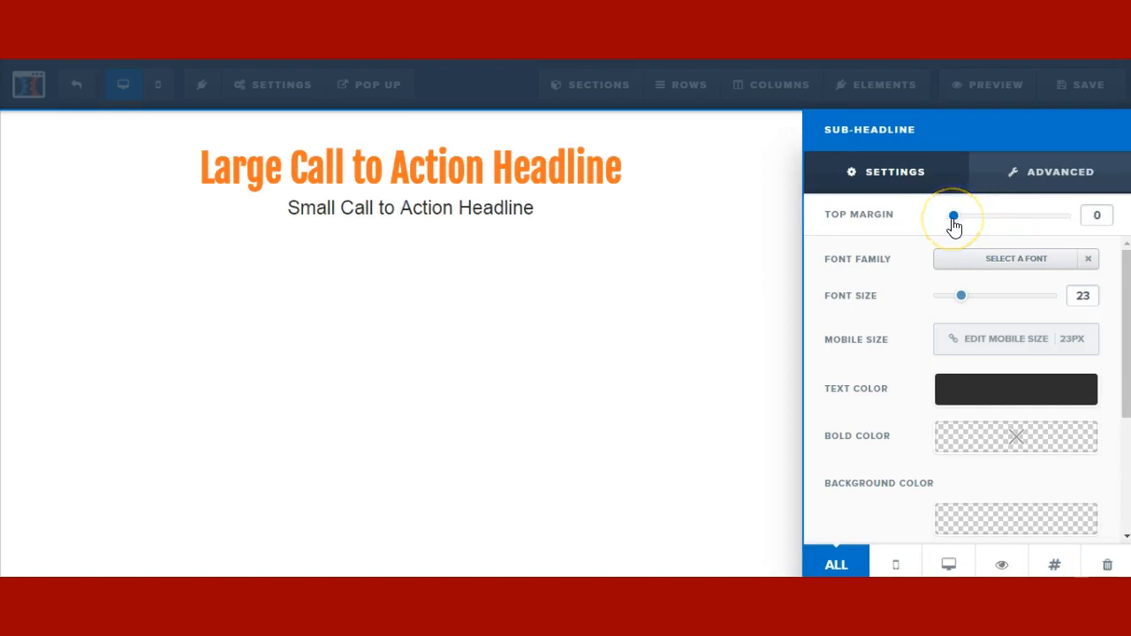
- Close the sub-headline settings, preview the headlines in mobile layout, then return to desktop
left_click(594, 213)
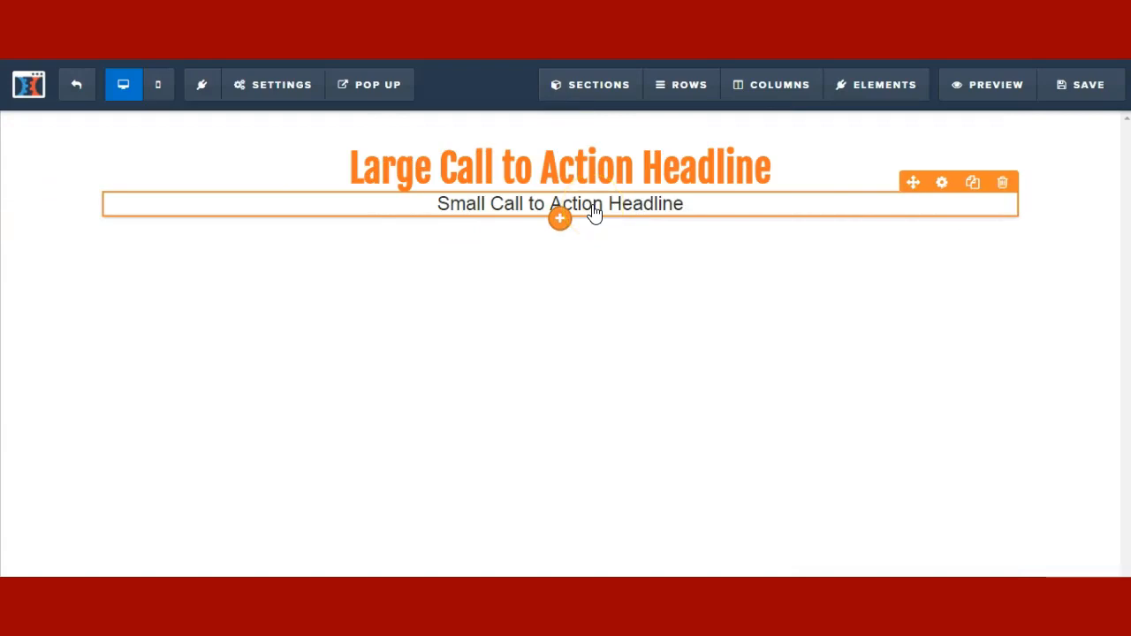
left_click(946, 186)
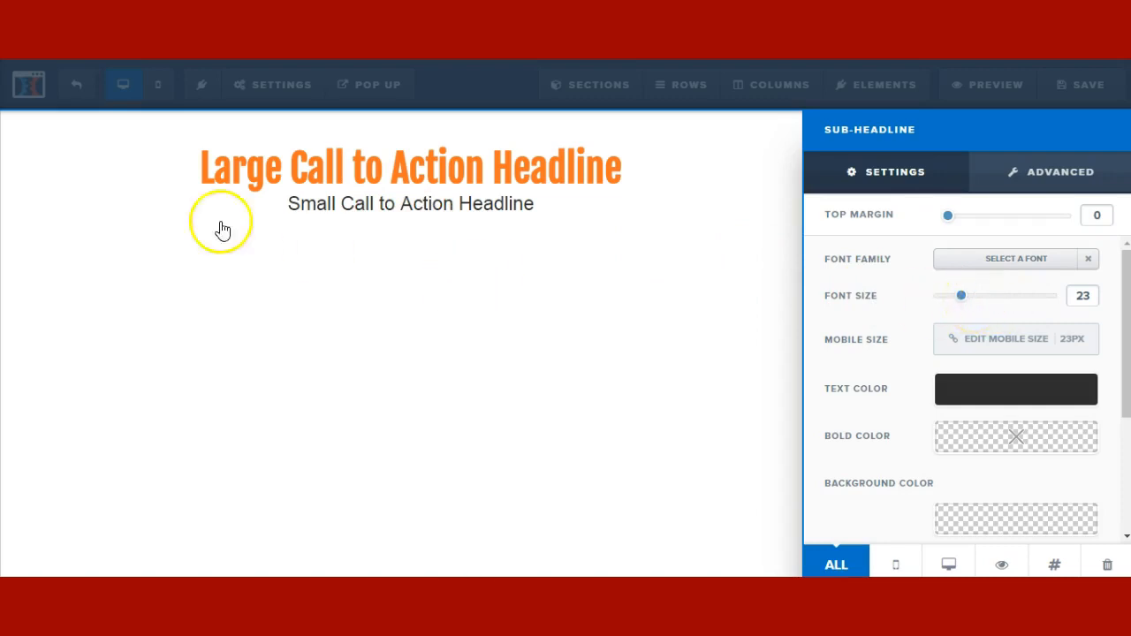
left_click(121, 93)
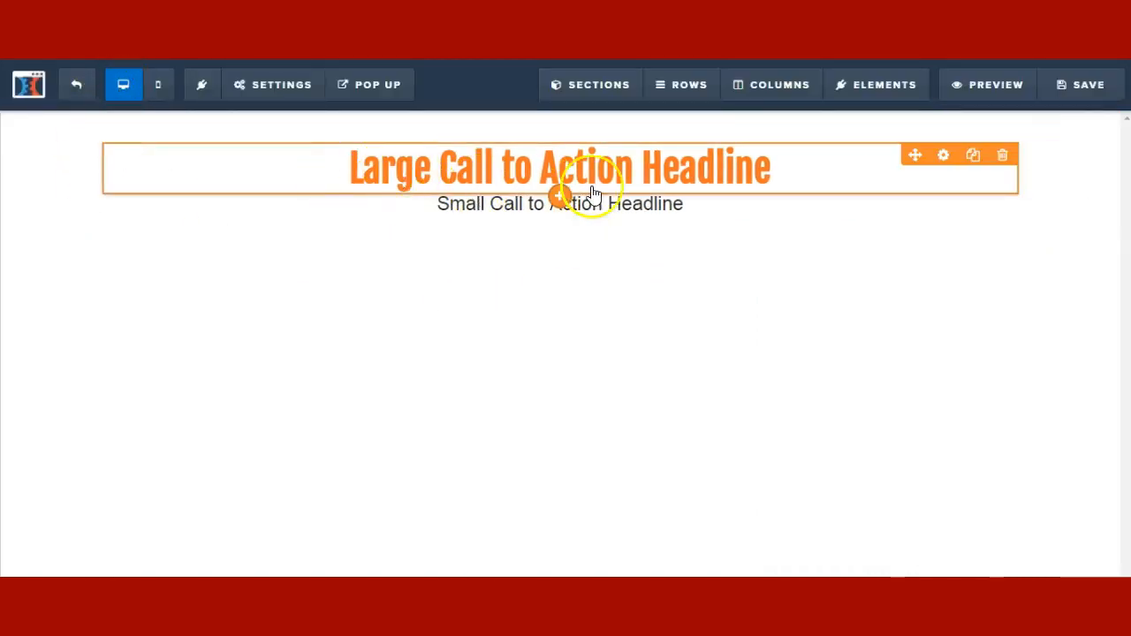
left_click(161, 88)
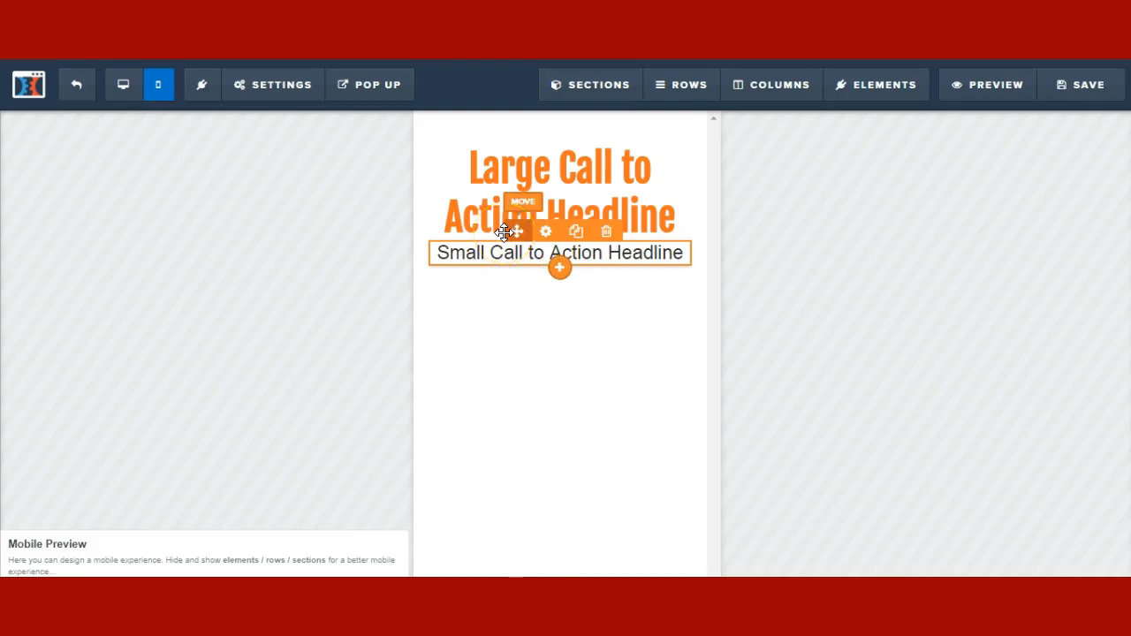
left_click(131, 95)
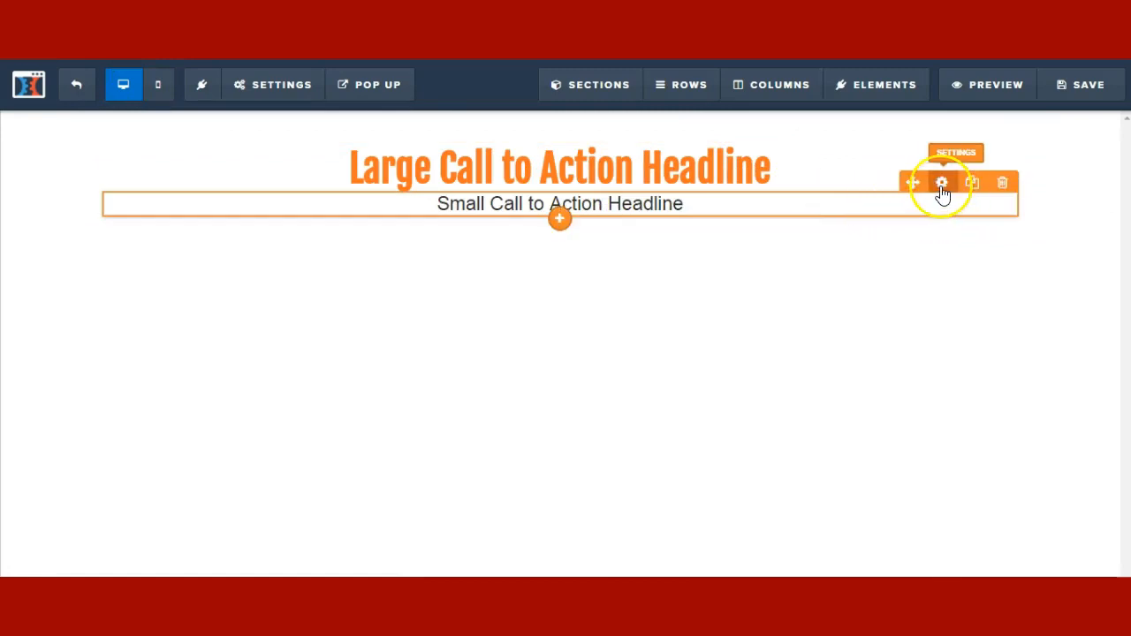
- Give the sub-headline an 18px mobile font size, keeping 23 on desktop, and recheck it
left_click(943, 185)
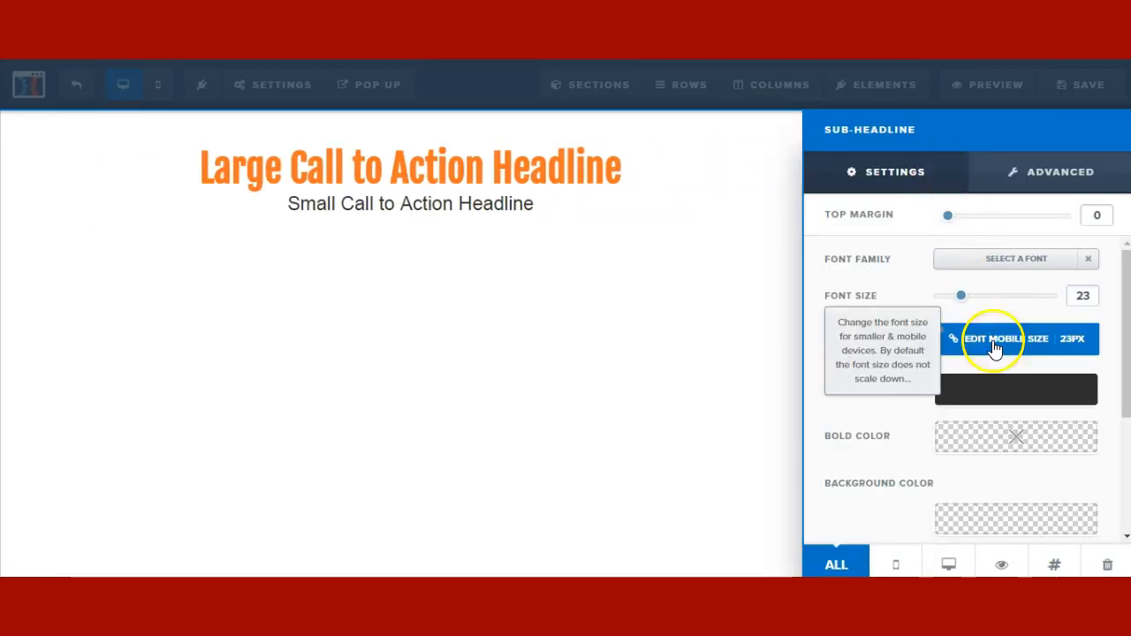
left_click(994, 343)
left_click(995, 343)
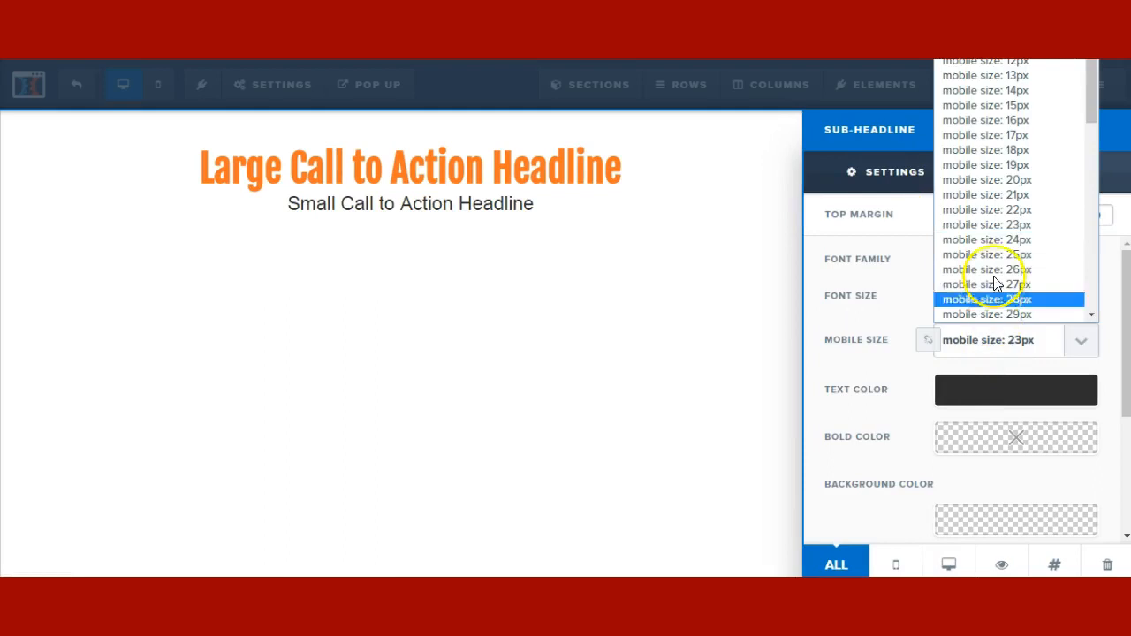
left_click(1042, 150)
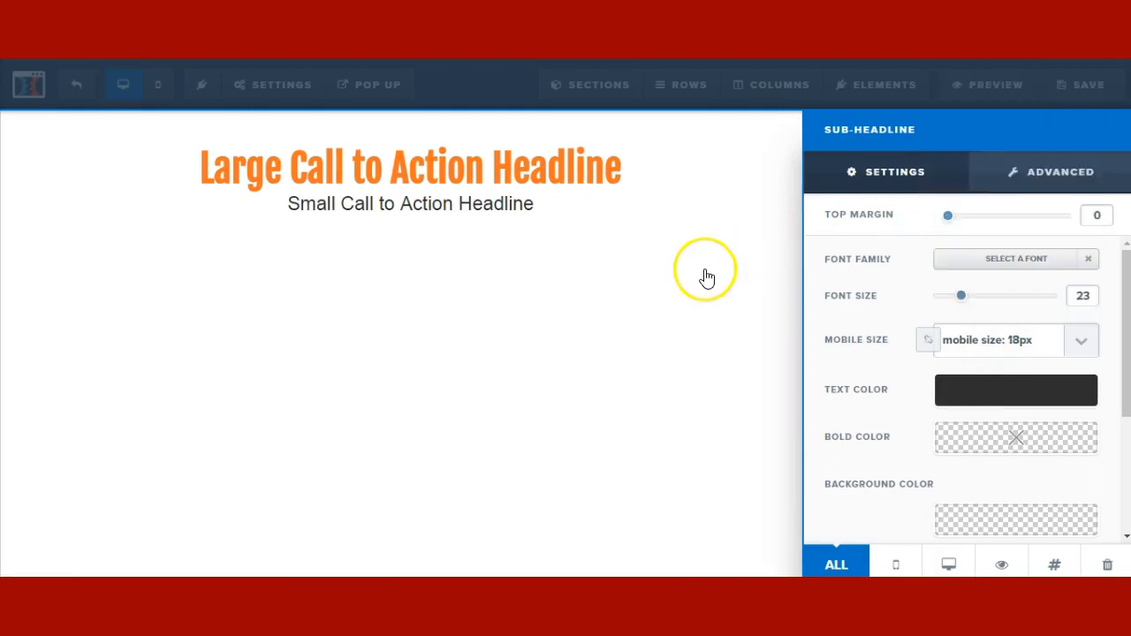
left_click(708, 276)
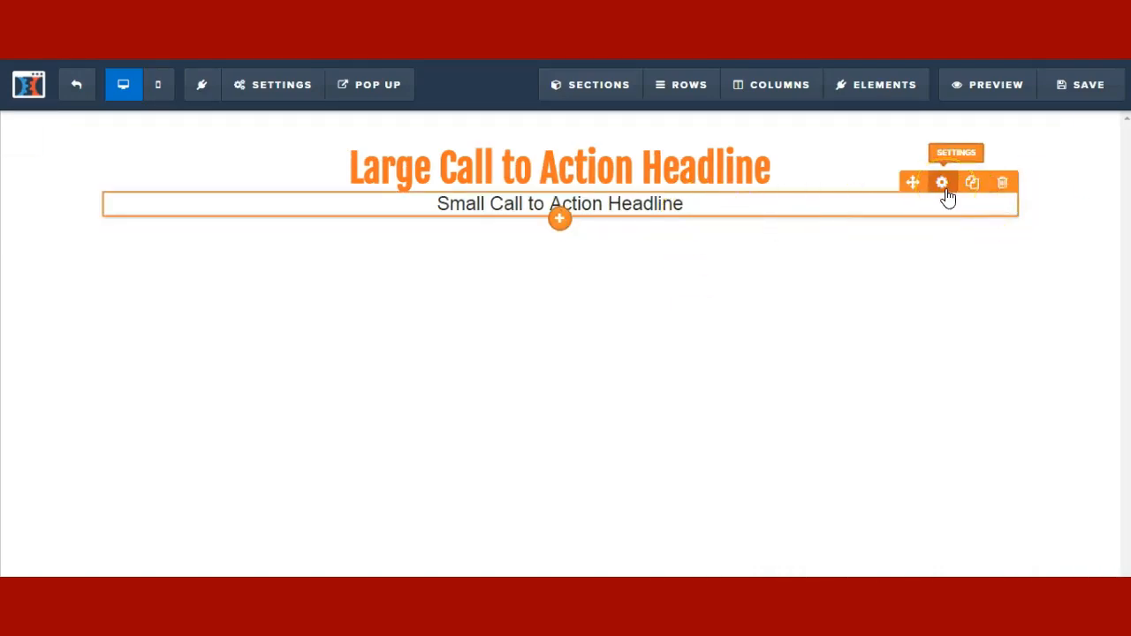
left_click(945, 188)
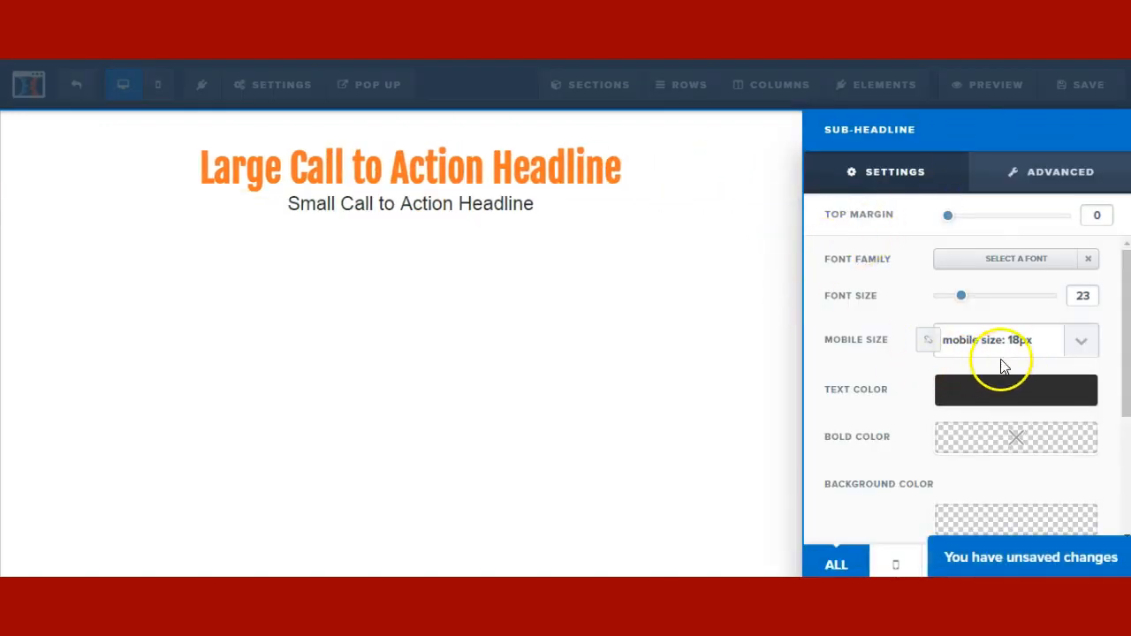
left_click(593, 340)
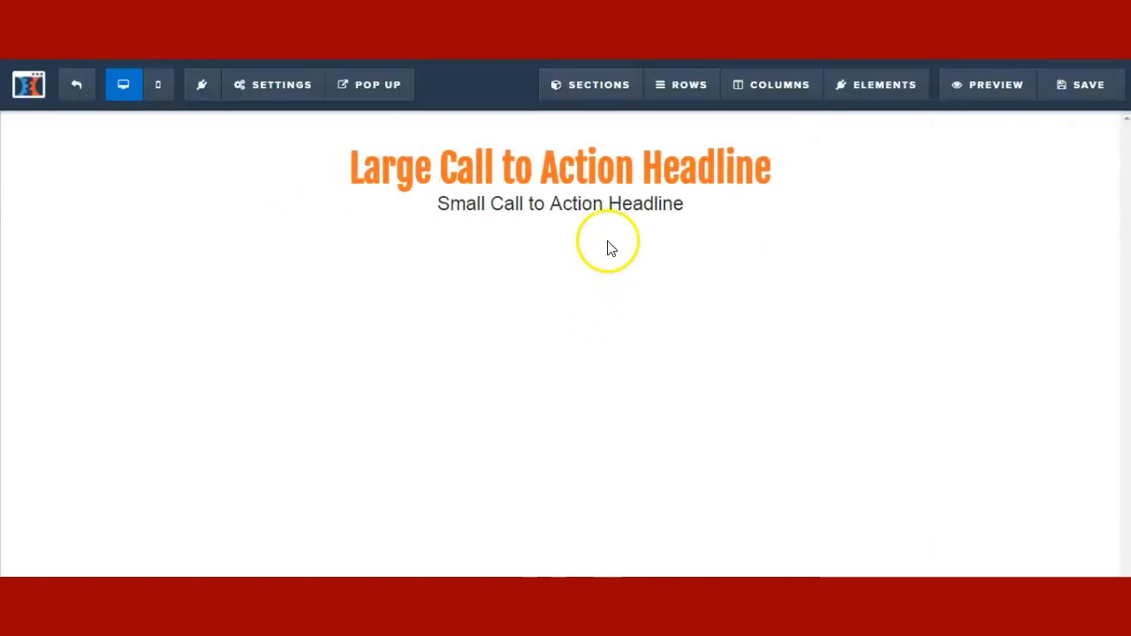
left_click(976, 191)
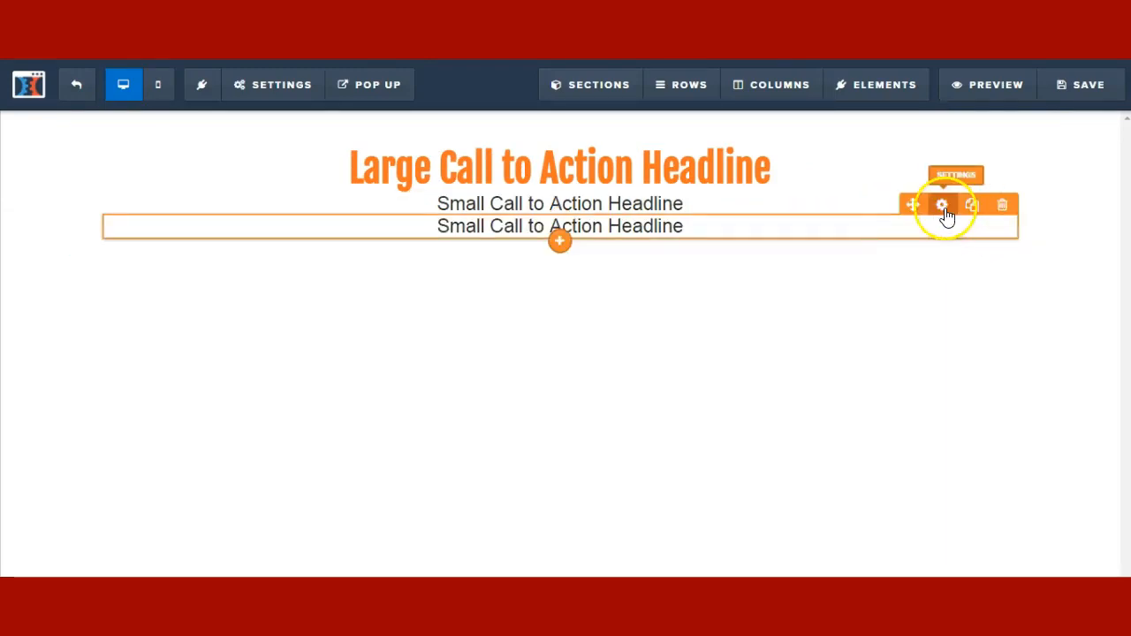
left_click(944, 212)
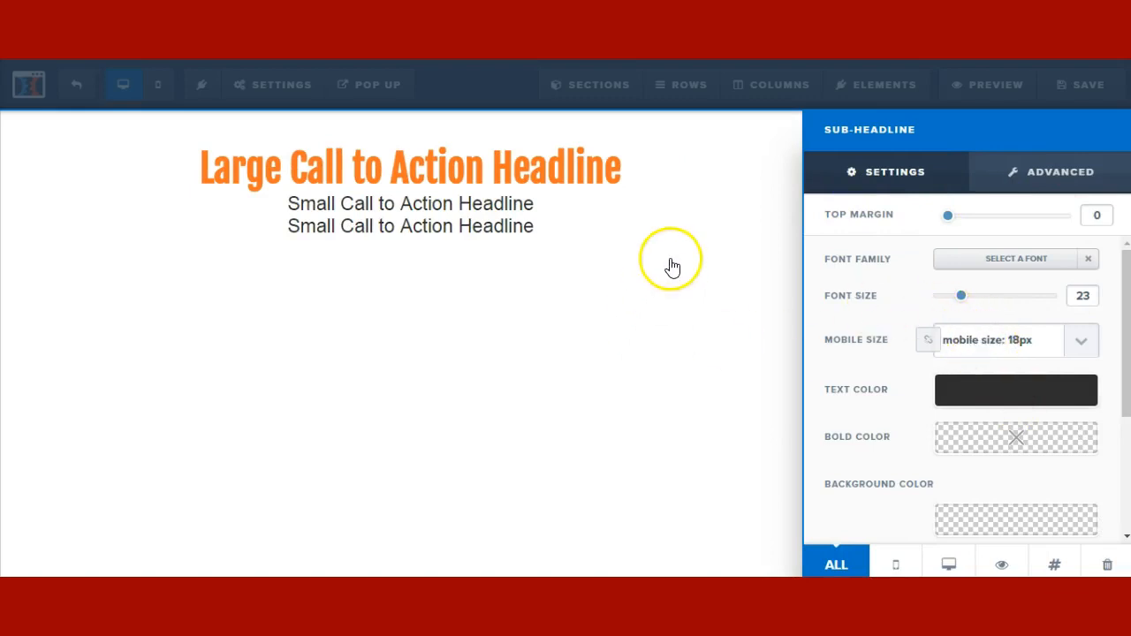
left_click(718, 246)
left_click(1005, 207)
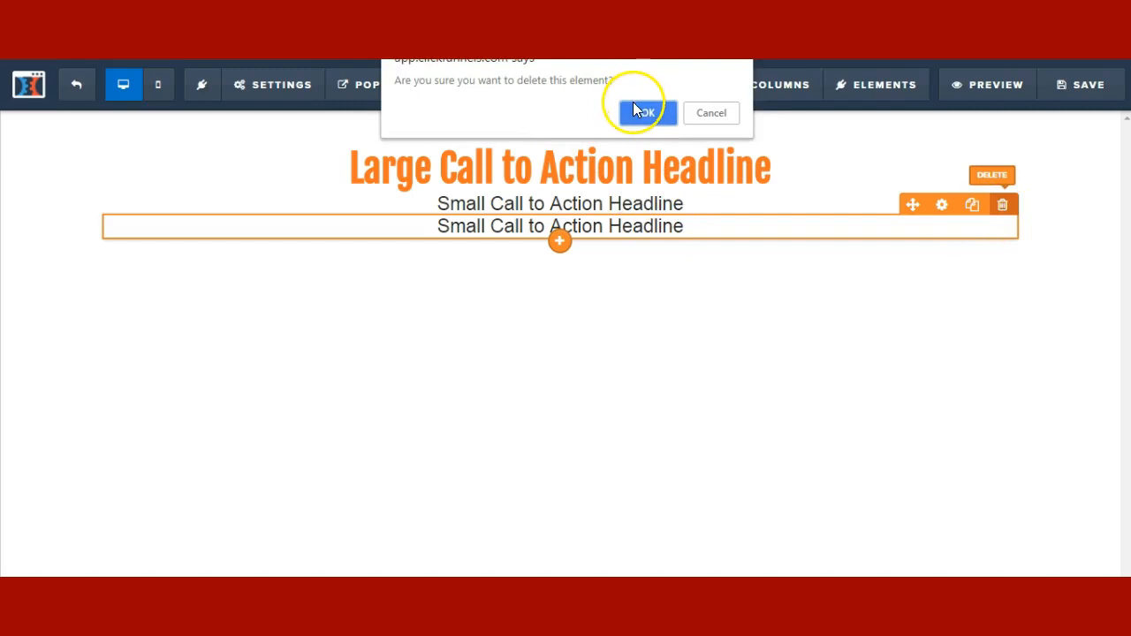
left_click(639, 109)
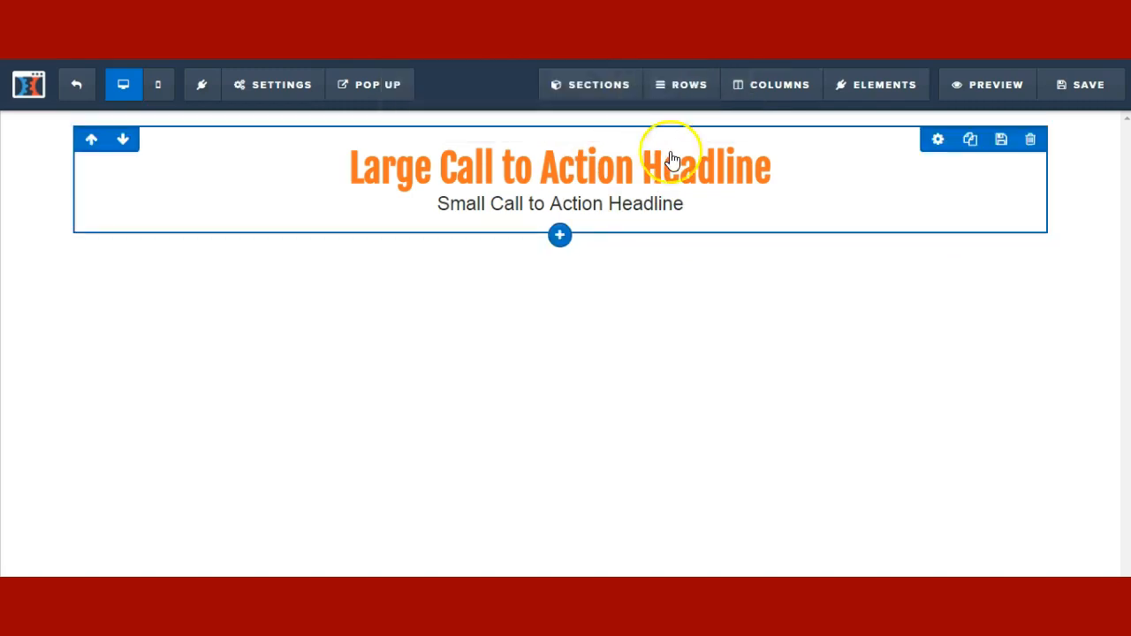
- Insert a Lorem ipsum paragraph under the sub-headline, then clone and delete a duplicate sub-headline
left_click(561, 219)
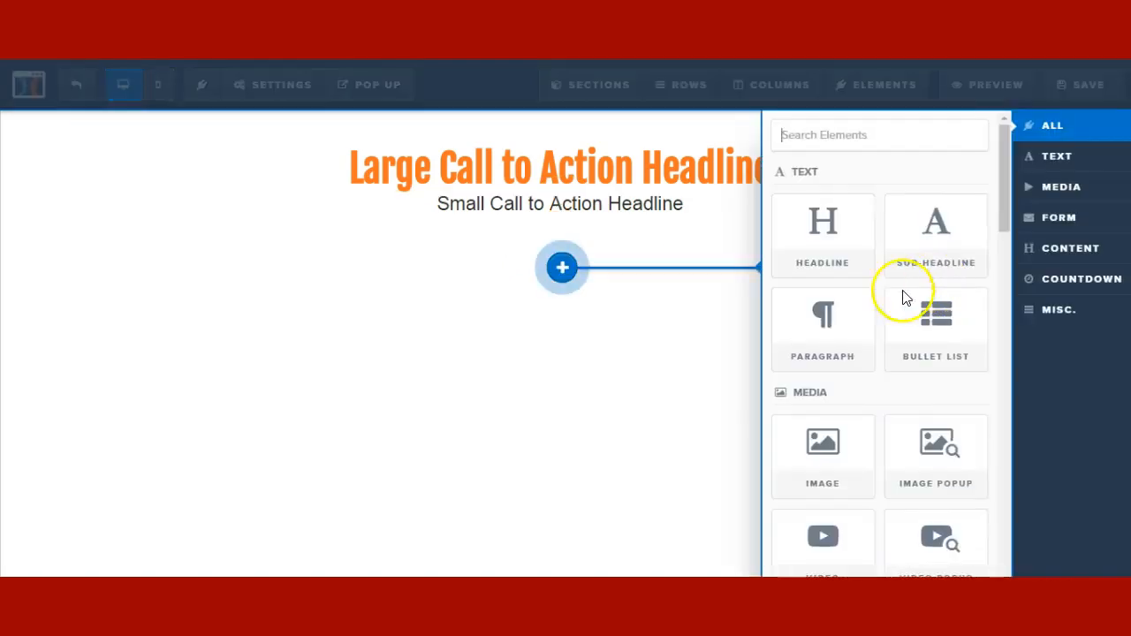
left_click(823, 323)
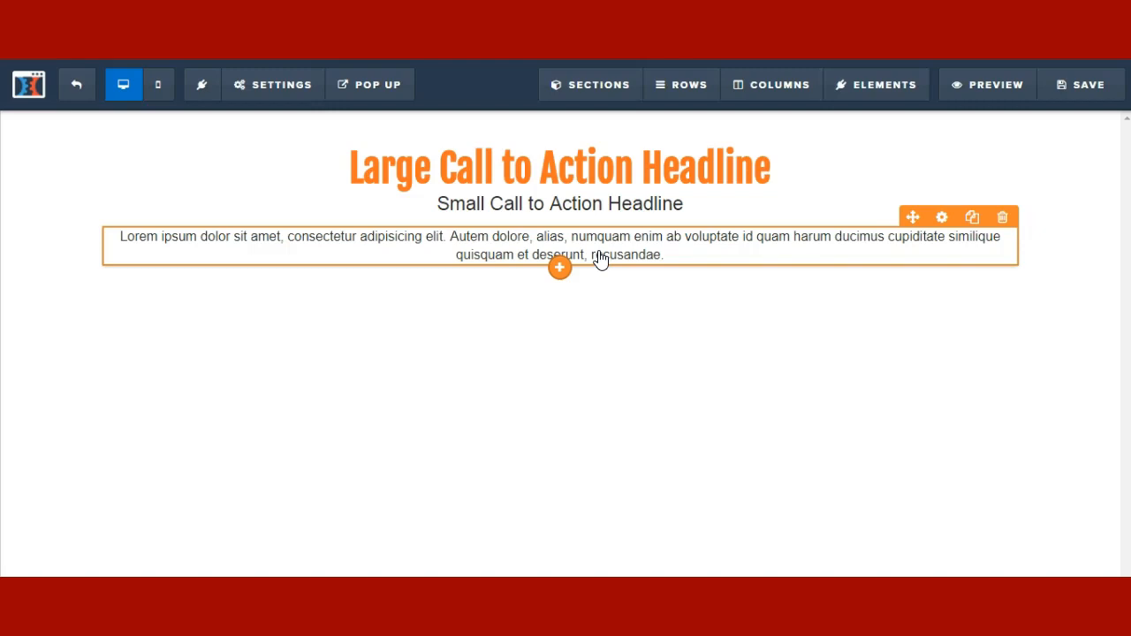
left_click(621, 215)
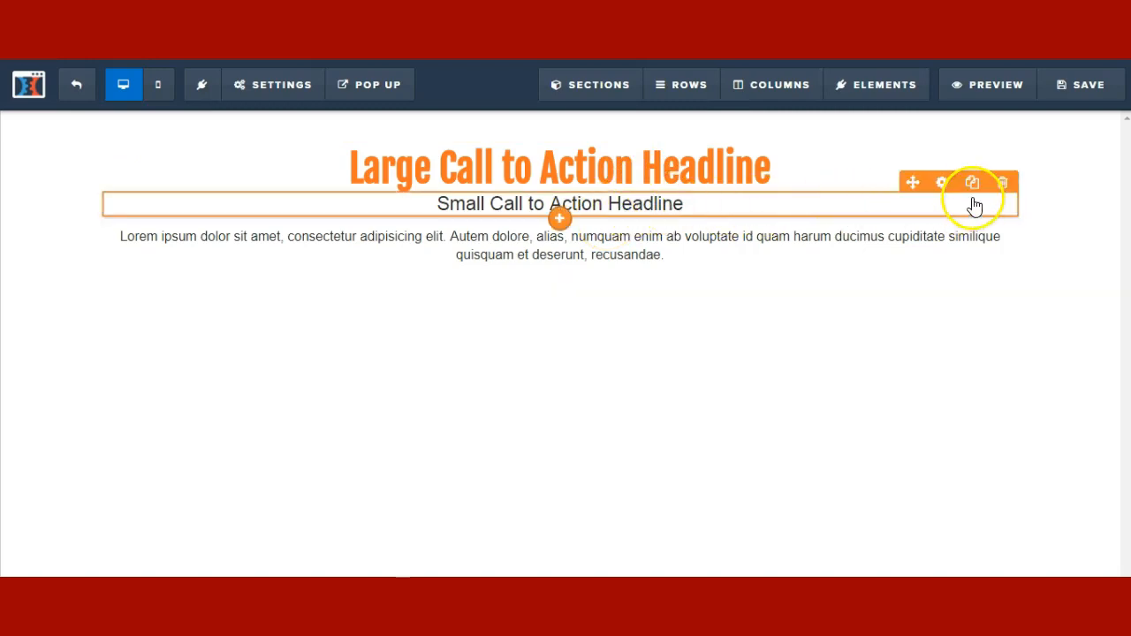
left_click(975, 184)
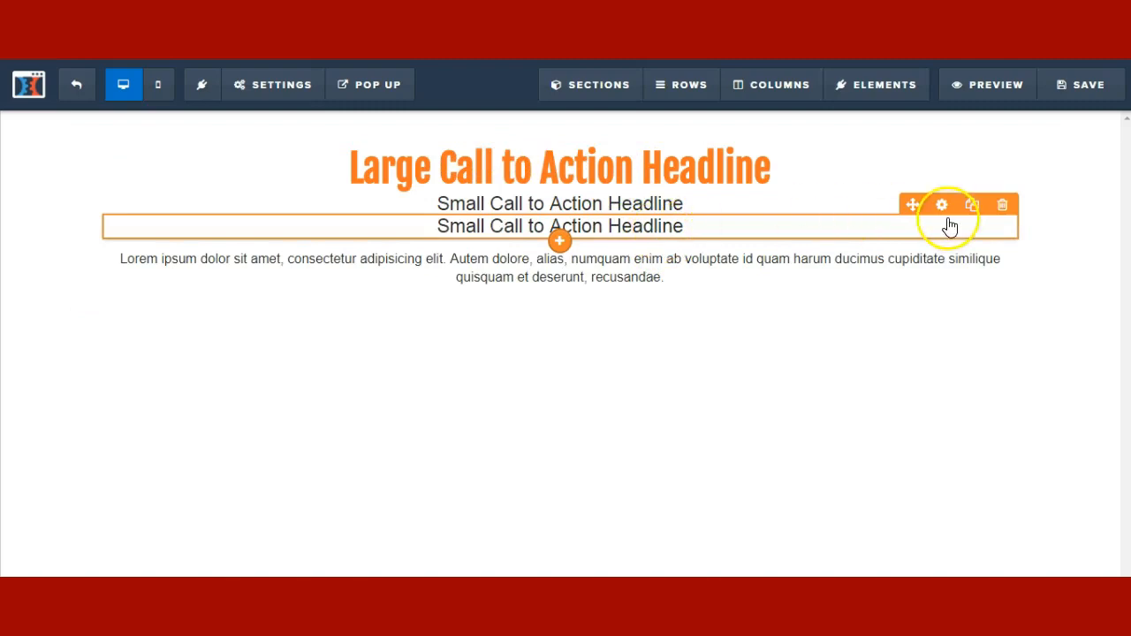
left_click(1003, 205)
left_click(670, 113)
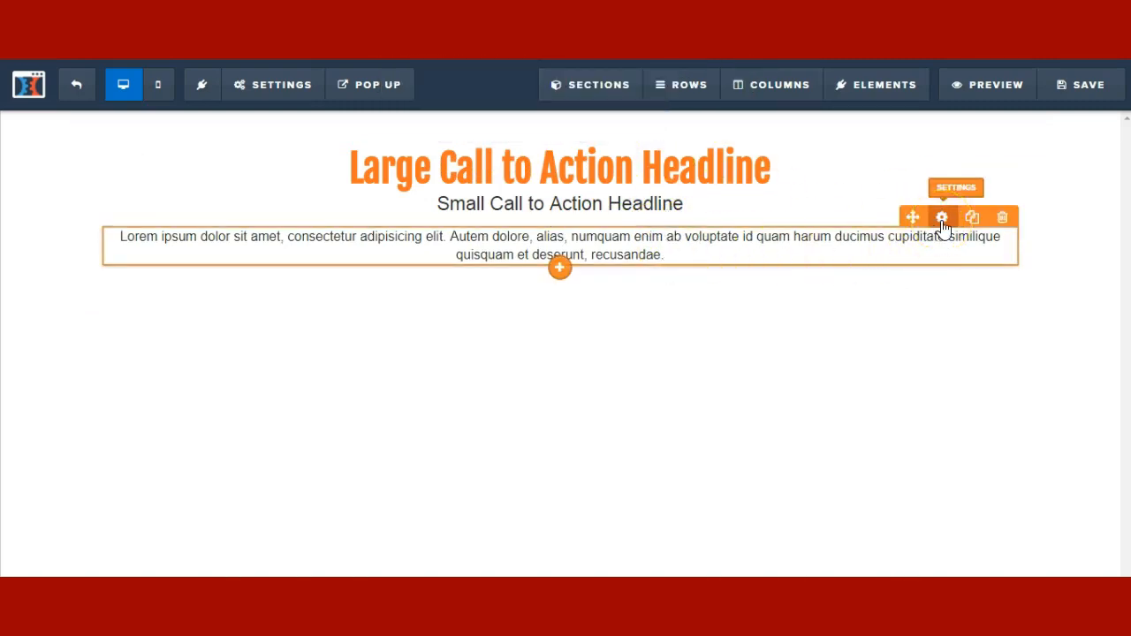
- Set the paragraph font size to 20 with a 16px mobile size
left_click(903, 221)
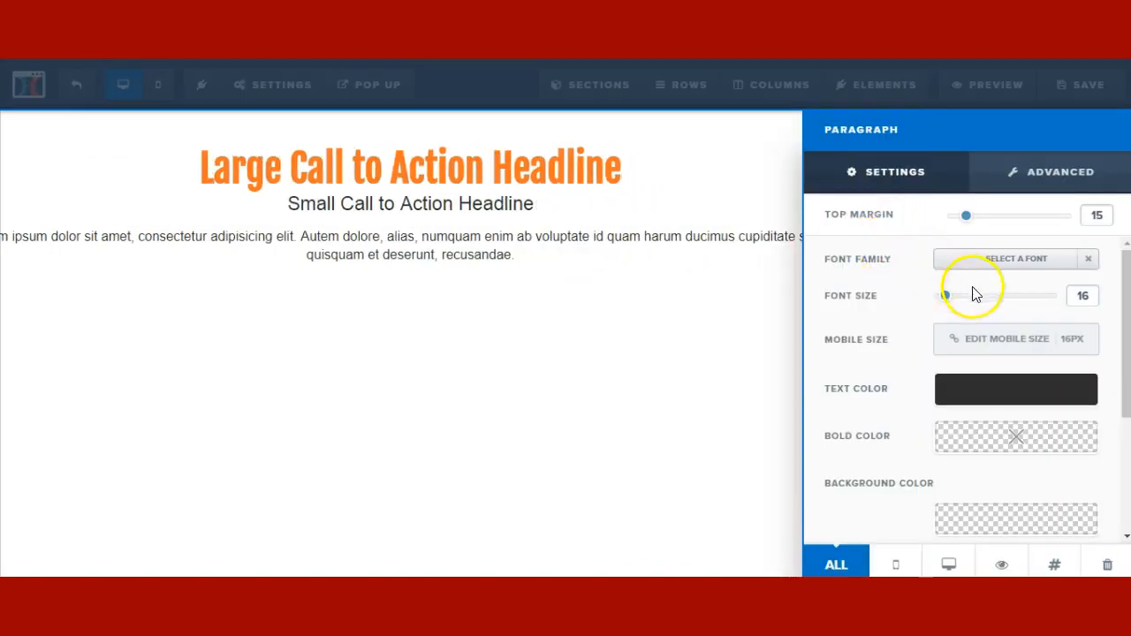
left_click_drag(948, 303, 952, 305)
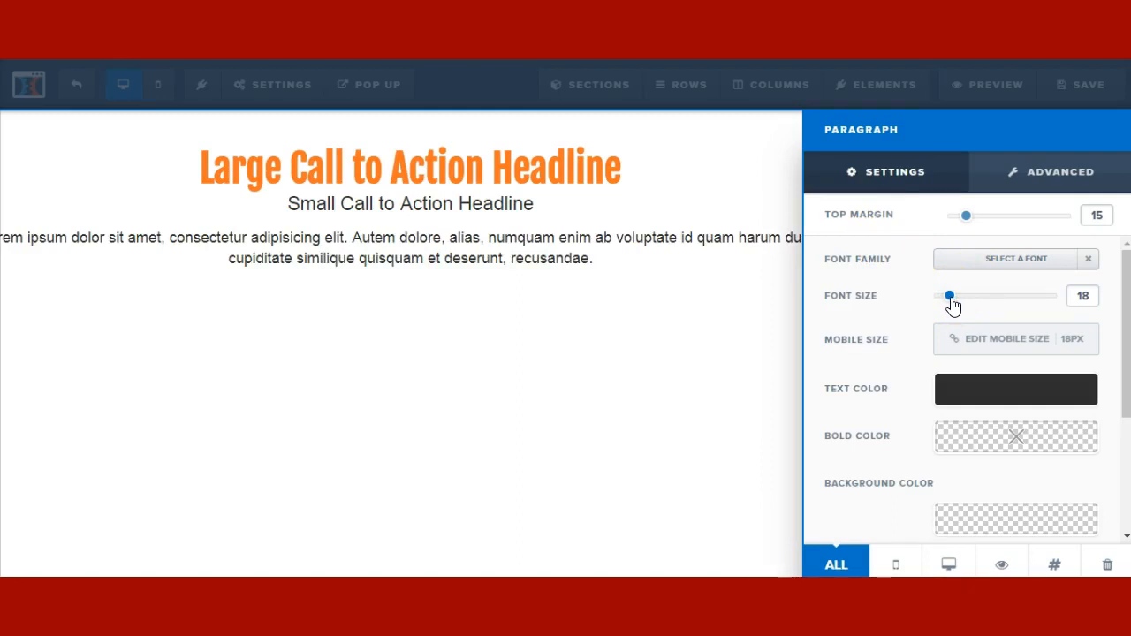
left_click_drag(950, 300, 956, 305)
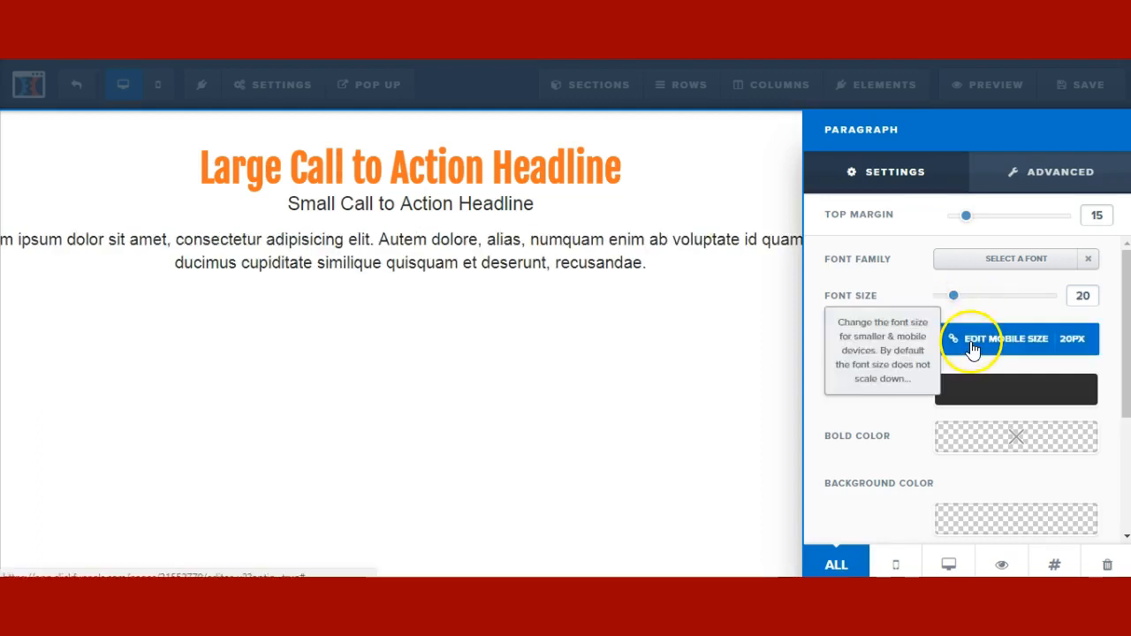
left_click(968, 343)
left_click(972, 341)
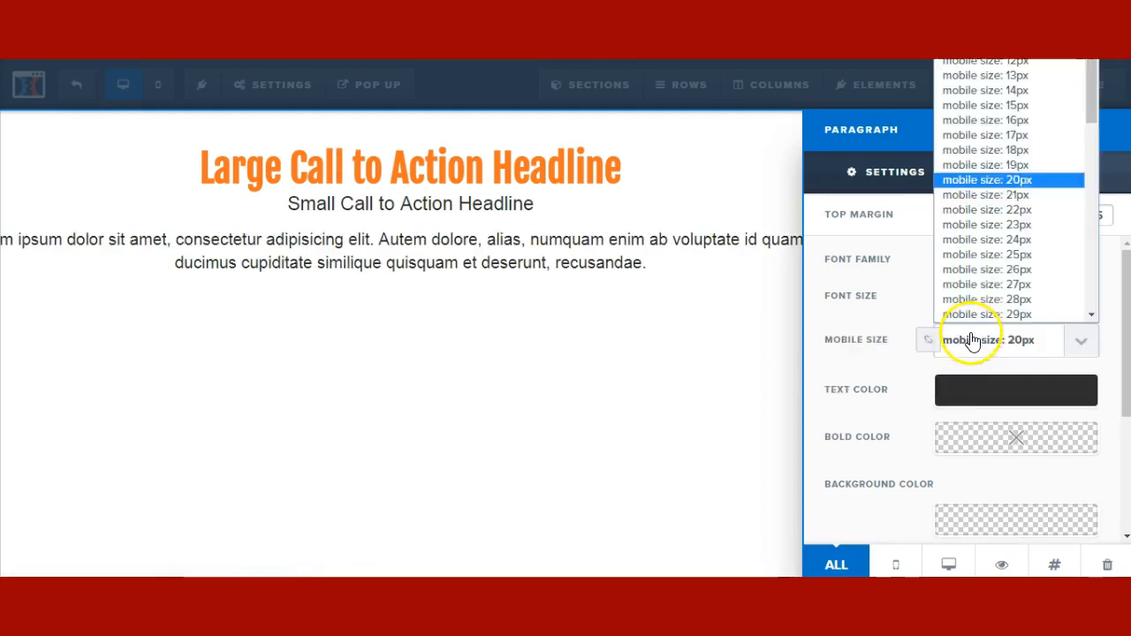
left_click(1025, 121)
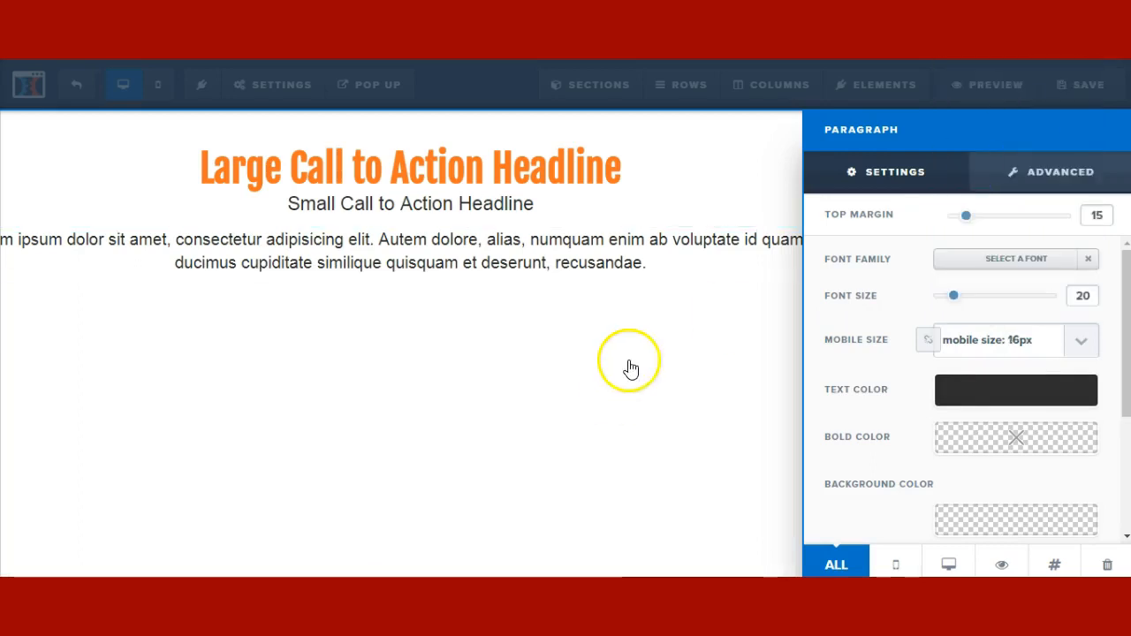
left_click(649, 321)
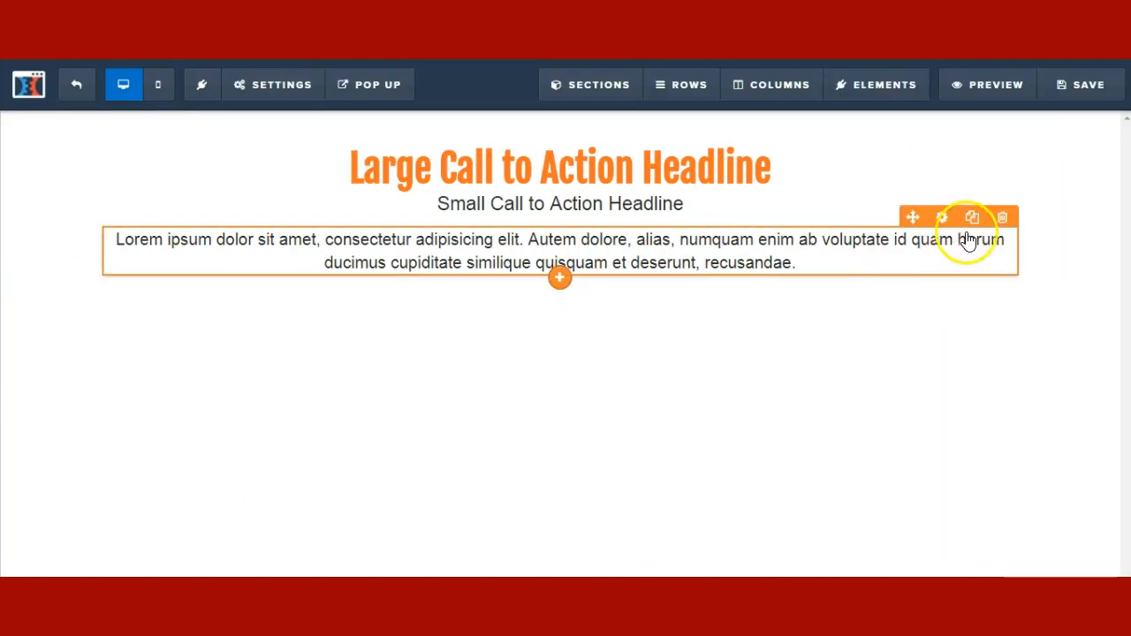
- Clone the paragraph directly beneath itself and check the copy's settings
left_click(970, 219)
left_click(947, 275)
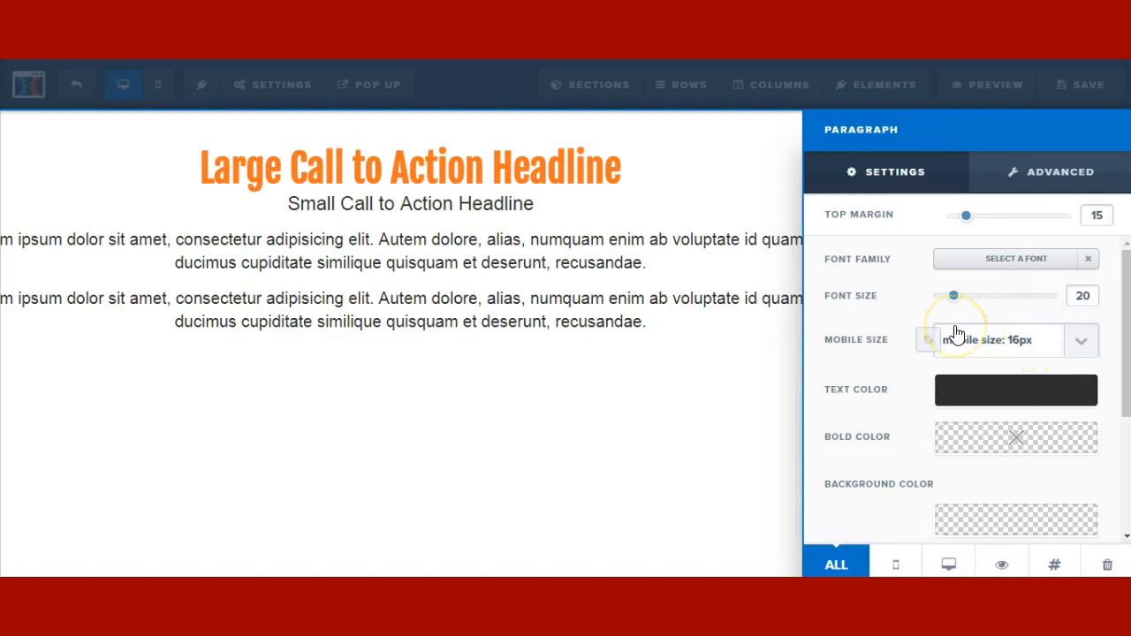
left_click(374, 533)
- Place a Bullet List element (Benefit, Feature, Icon) below the second paragraph
left_click(559, 336)
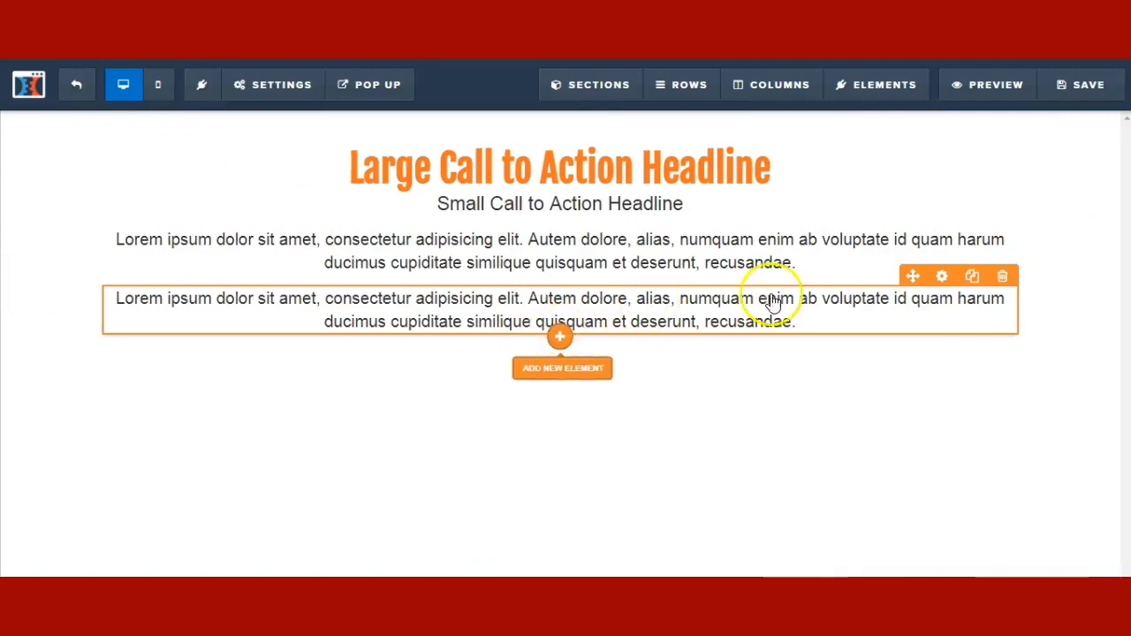
left_click_drag(985, 315, 544, 336)
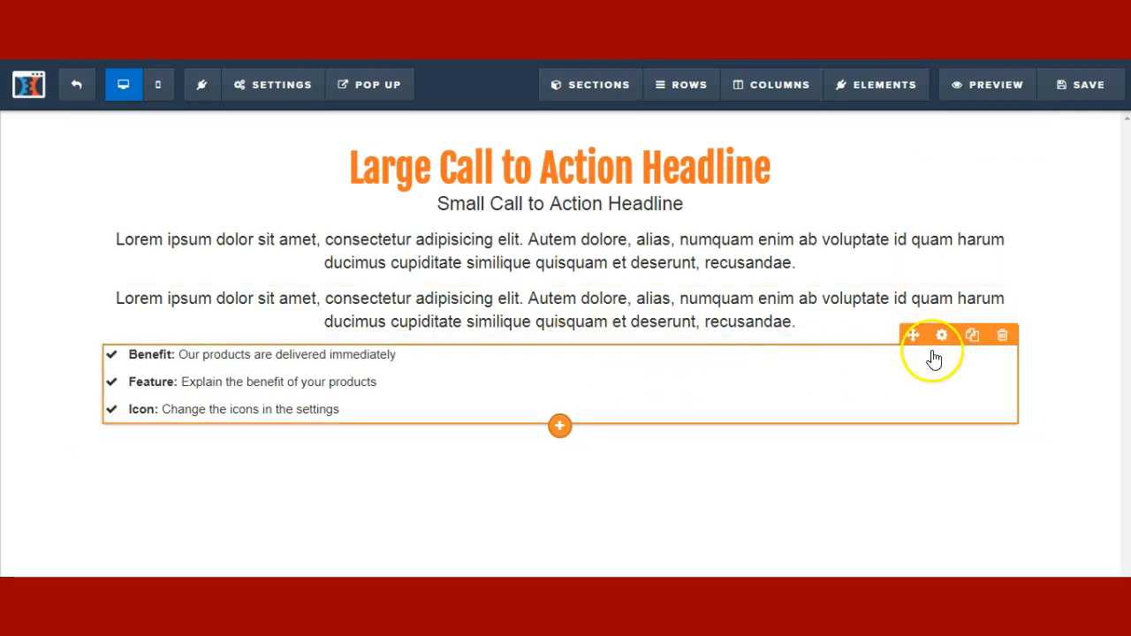
- Enlarge the bullet list text to 18 and swap the Benefit checkmark for an arrow-circle icon
left_click(943, 337)
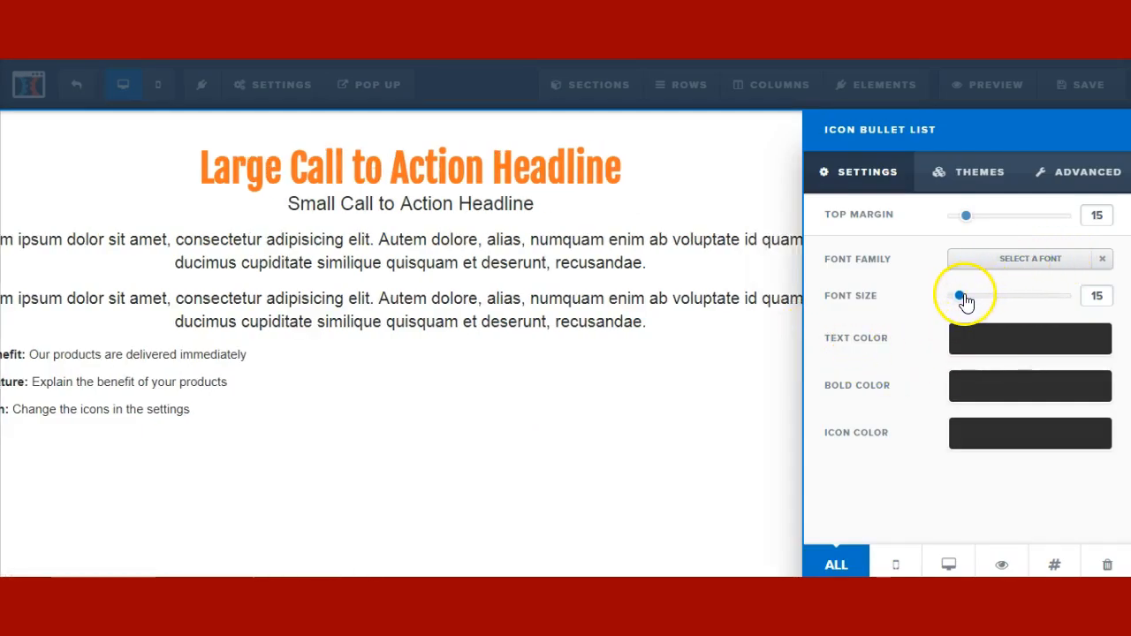
left_click_drag(965, 298, 970, 300)
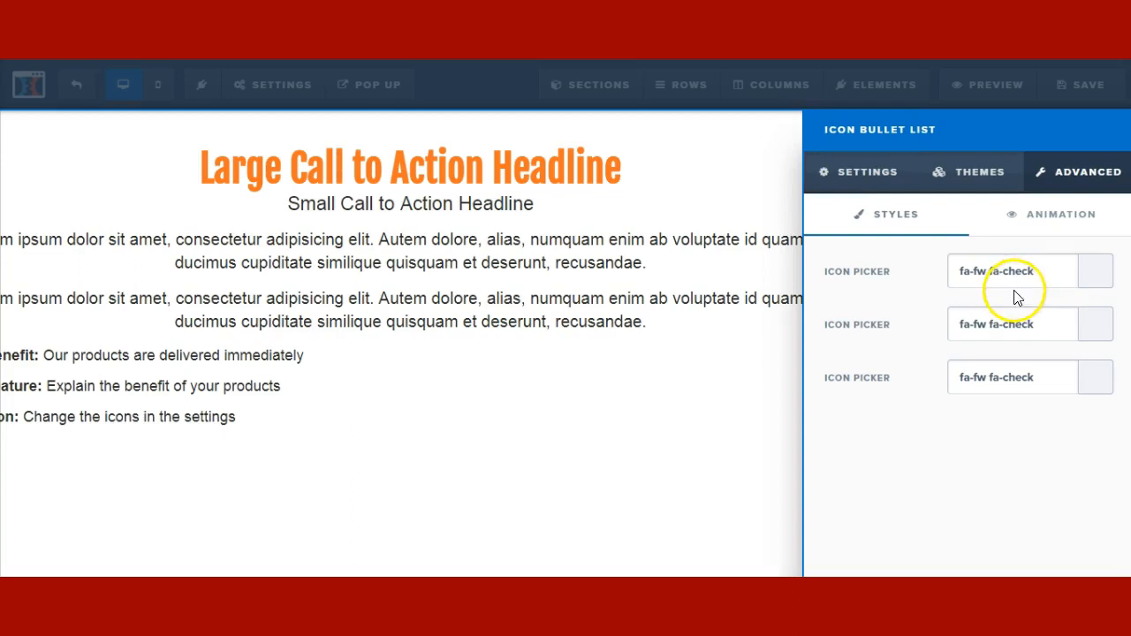
left_click(1015, 269)
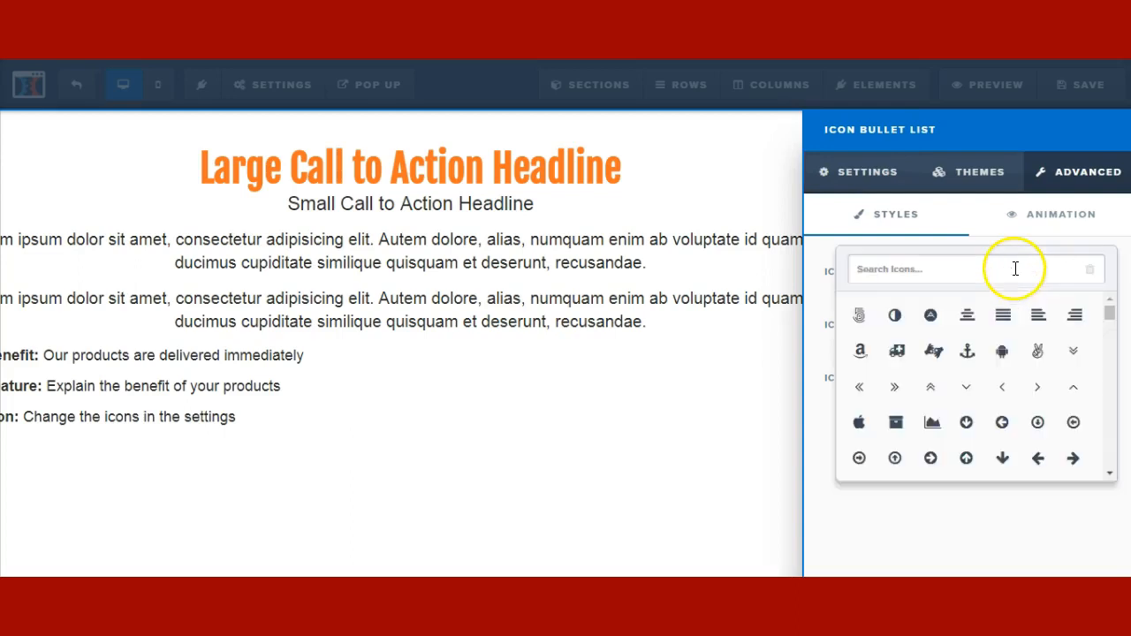
left_click(931, 458)
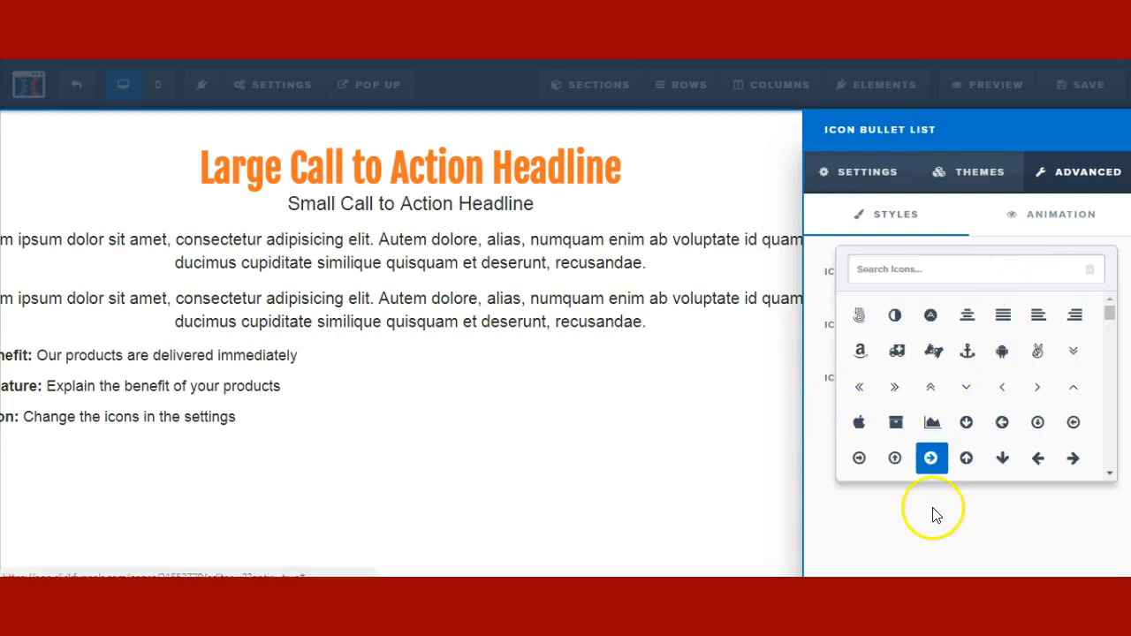
left_click(202, 389)
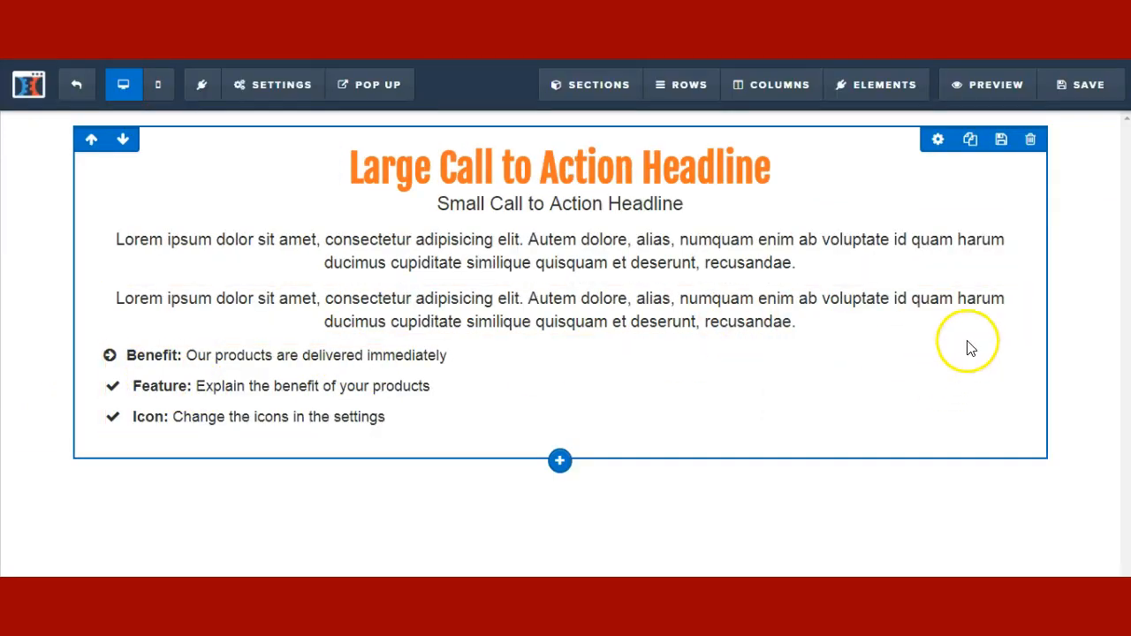
- Duplicate the bullet list so a copy sits beneath the original
mouse_move(960, 350)
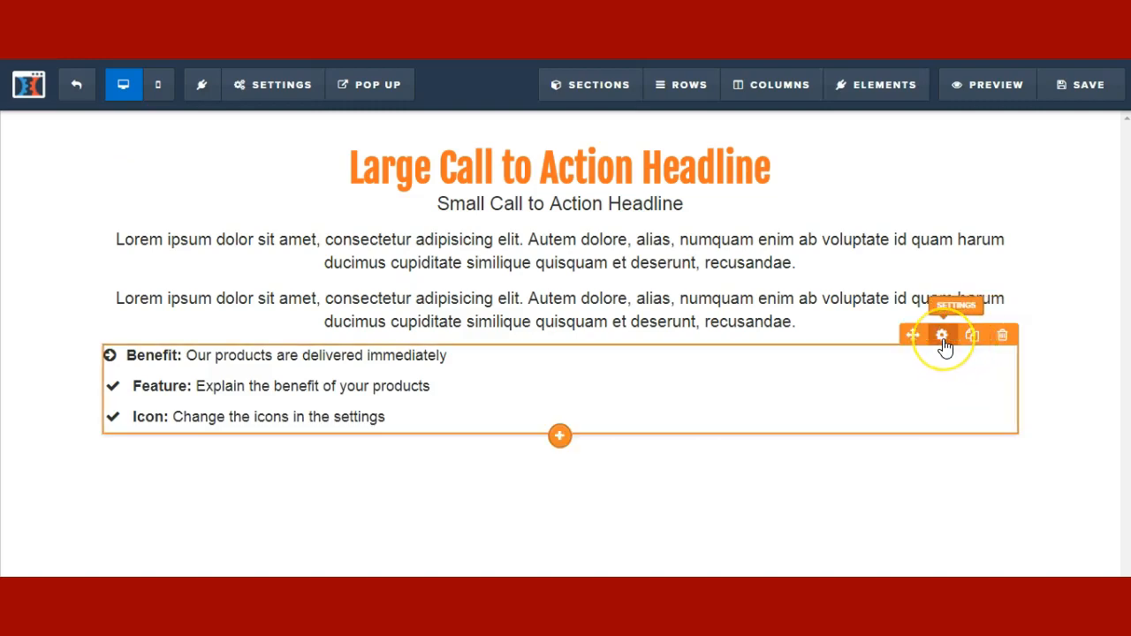
left_click(943, 337)
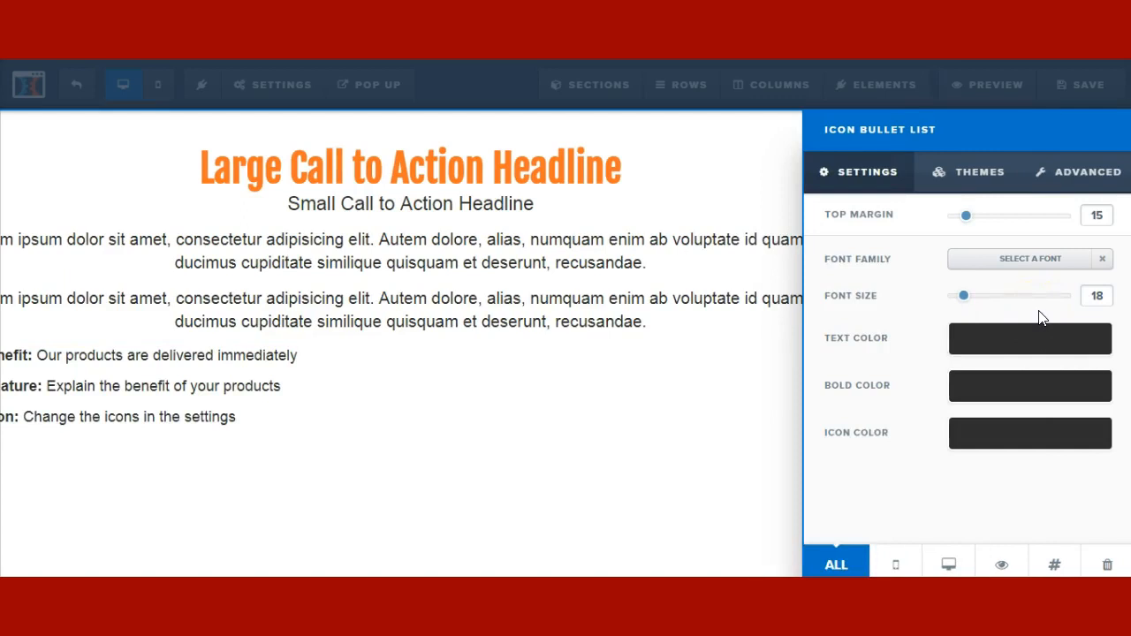
left_click(733, 345)
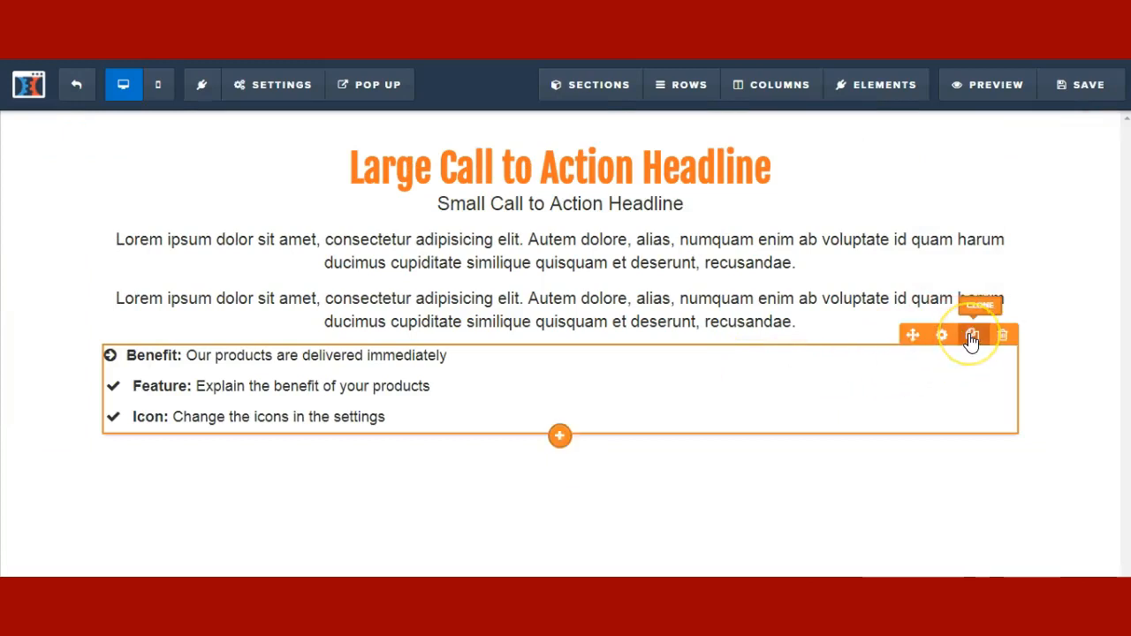
left_click(971, 339)
- Set the upper bullet list's visibility to Desktop Only
left_click(942, 338)
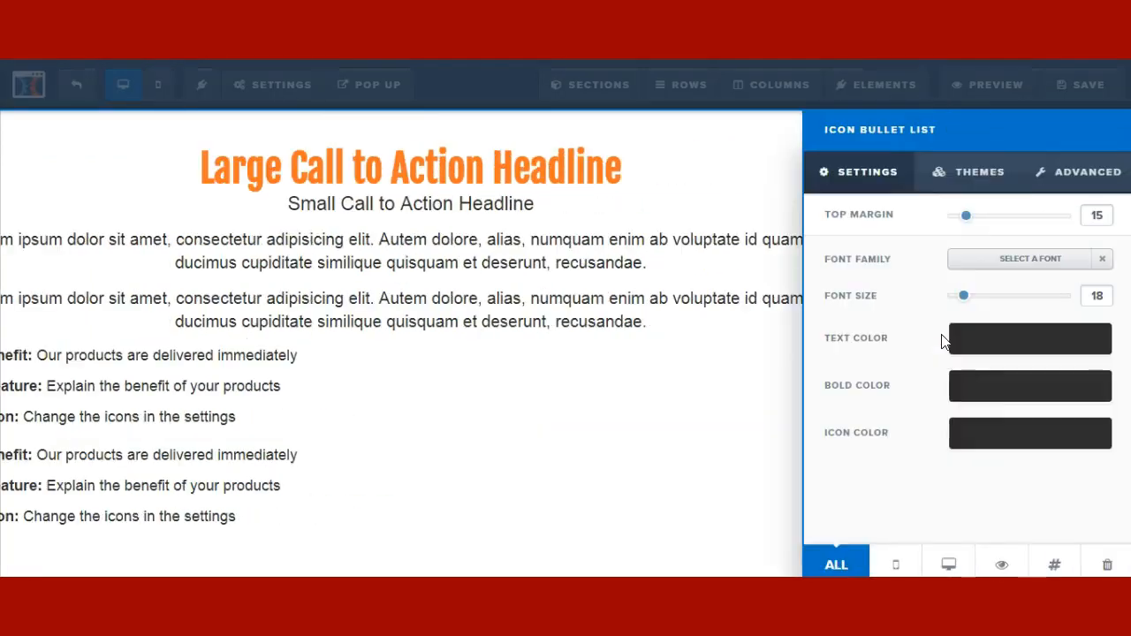
left_click(948, 565)
left_click(735, 487)
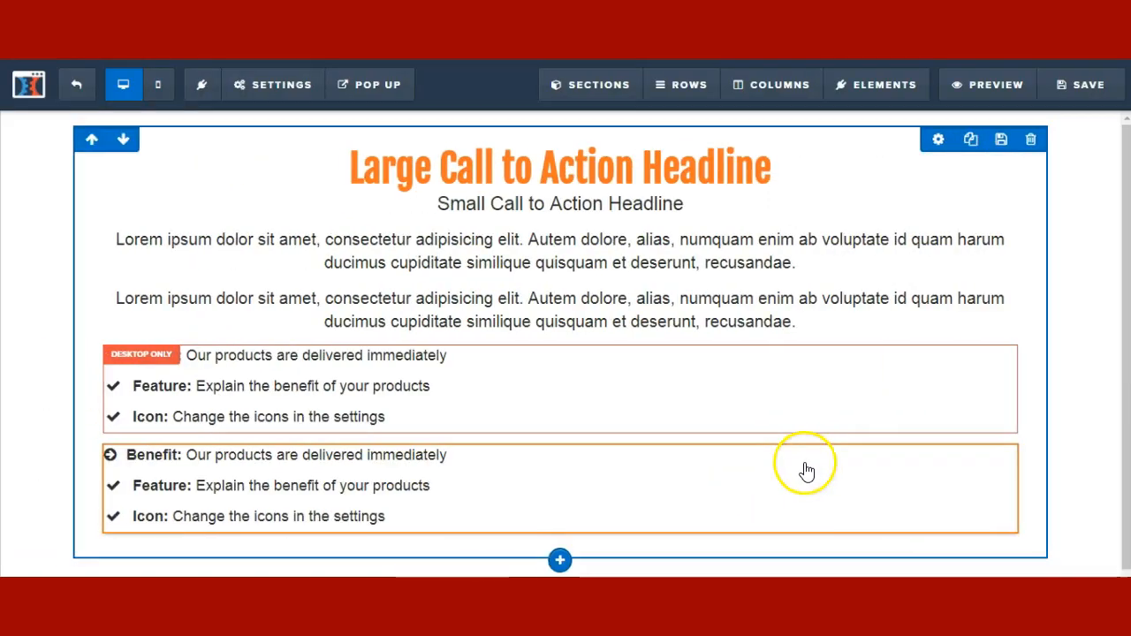
left_click(942, 434)
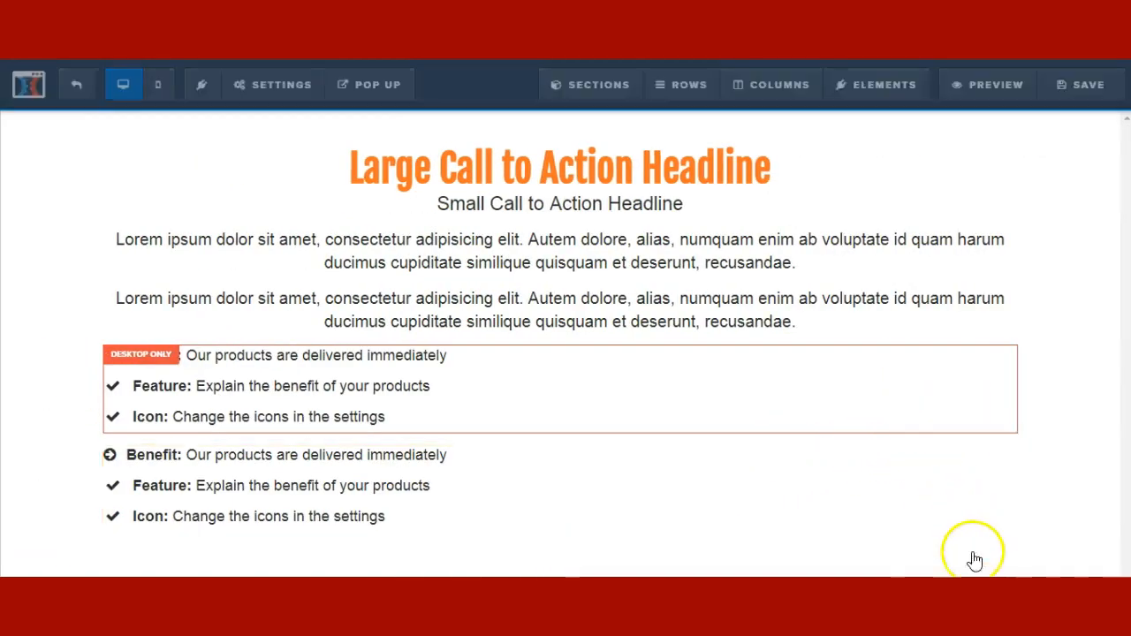
- Make the second bullet list Mobile Only with font size 16, then return to the desktop layout
left_click(896, 565)
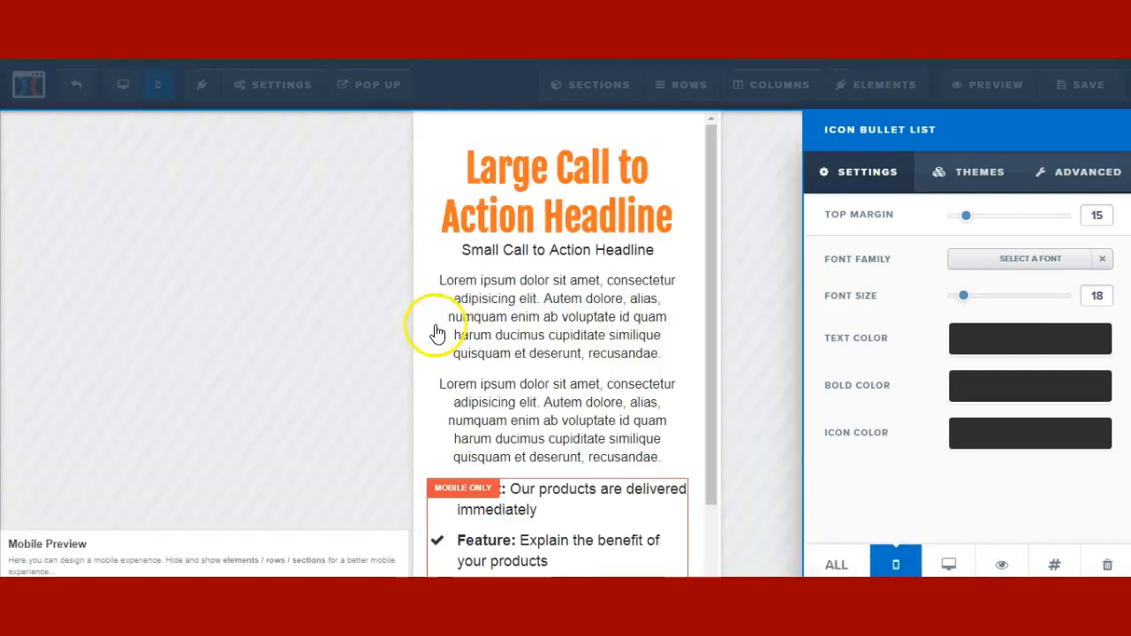
left_click_drag(963, 295, 959, 295)
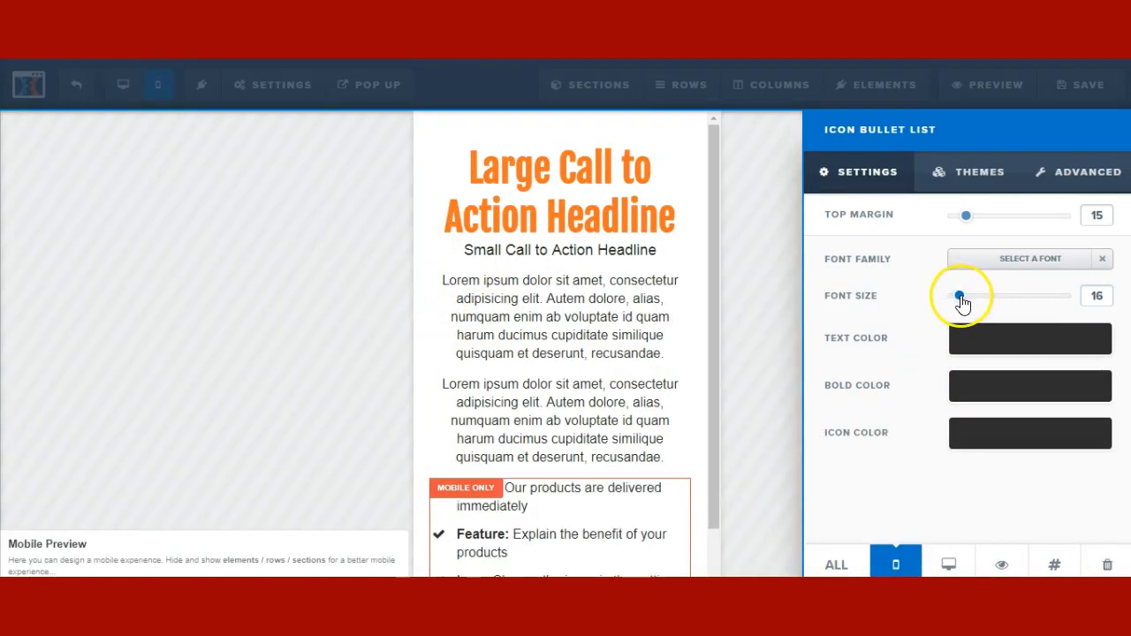
left_click(636, 416)
scroll(636, 430, "down", 1)
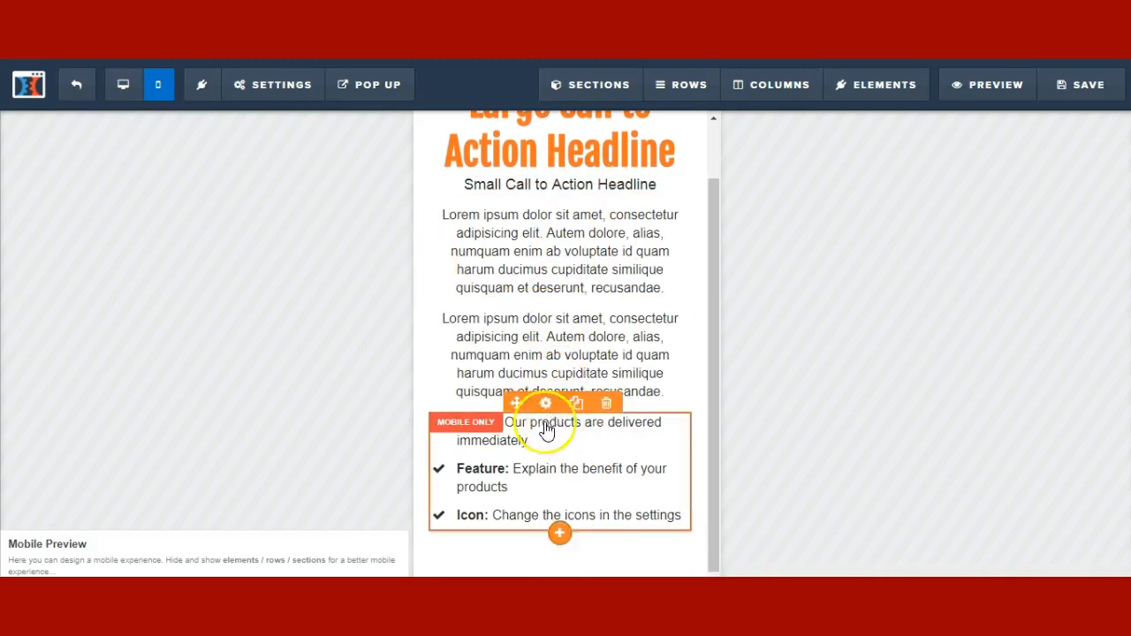
left_click(123, 84)
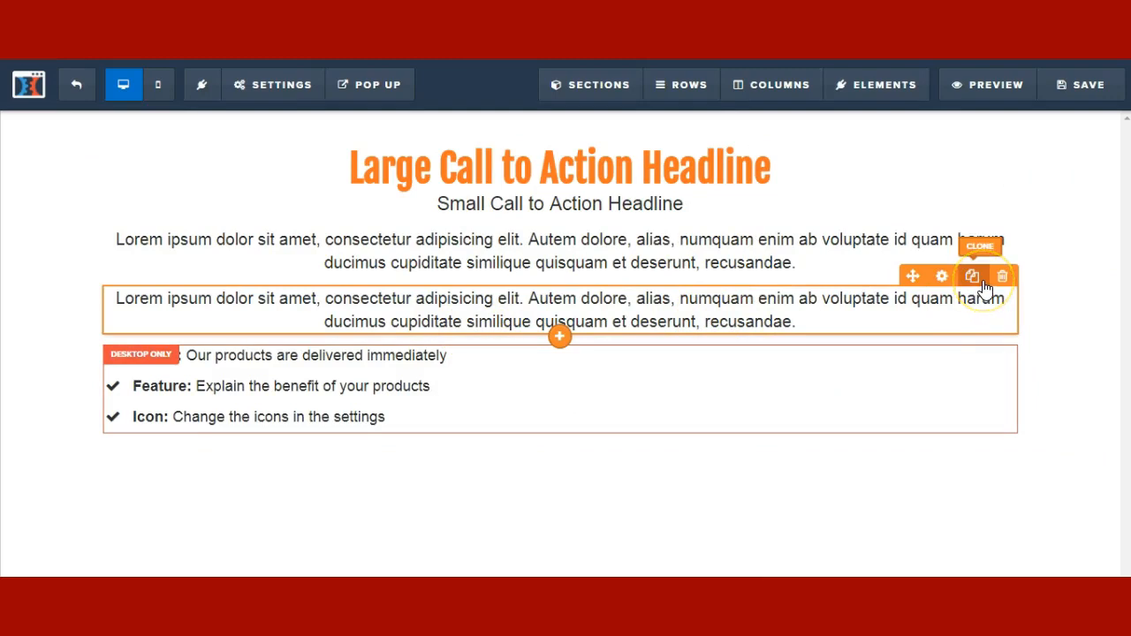
- Delete the third lorem ipsum paragraph and add a Sub-Headline below the bullet list
left_click(981, 279)
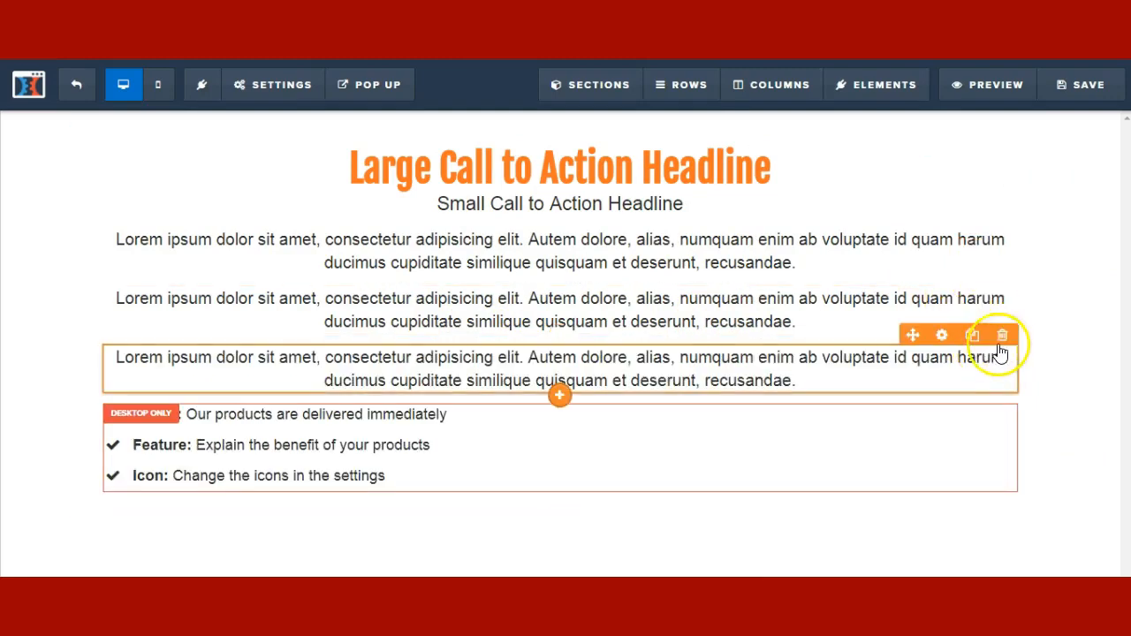
left_click(648, 110)
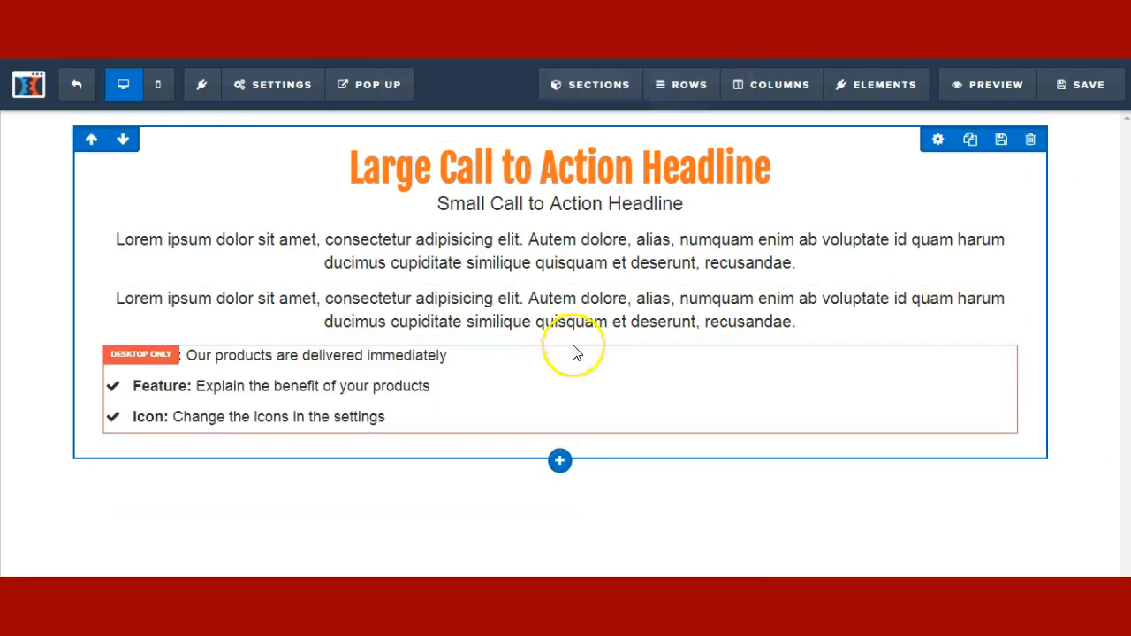
left_click(561, 436)
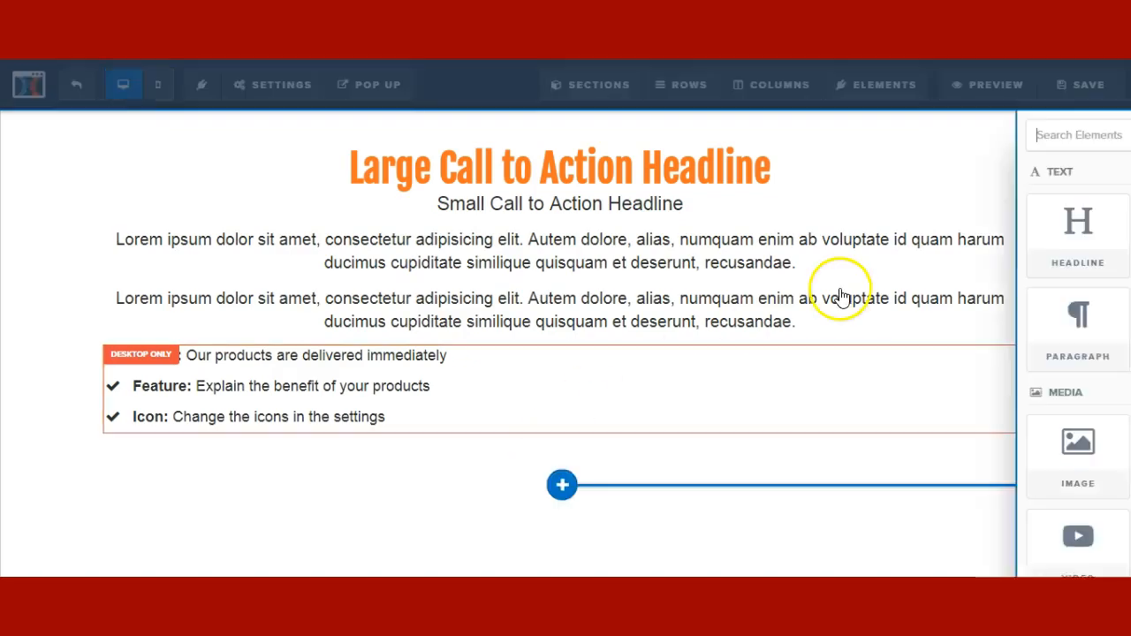
left_click_drag(934, 239, 707, 477)
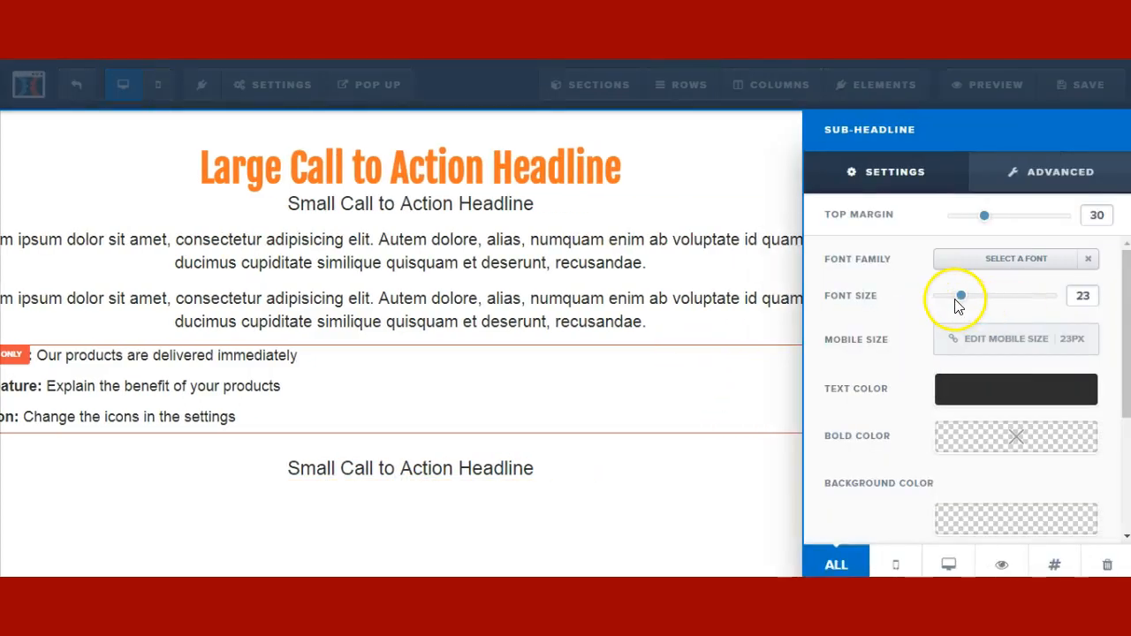
- Set the sub-headline font size to 20, with 16px on mobile
left_click_drag(961, 304, 951, 306)
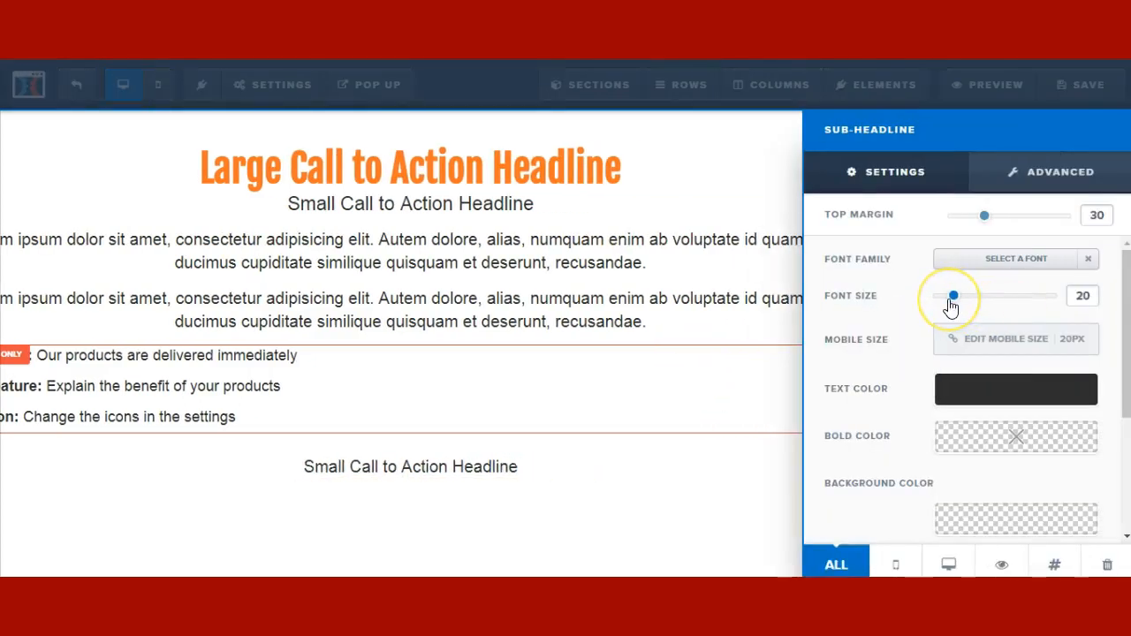
left_click(987, 340)
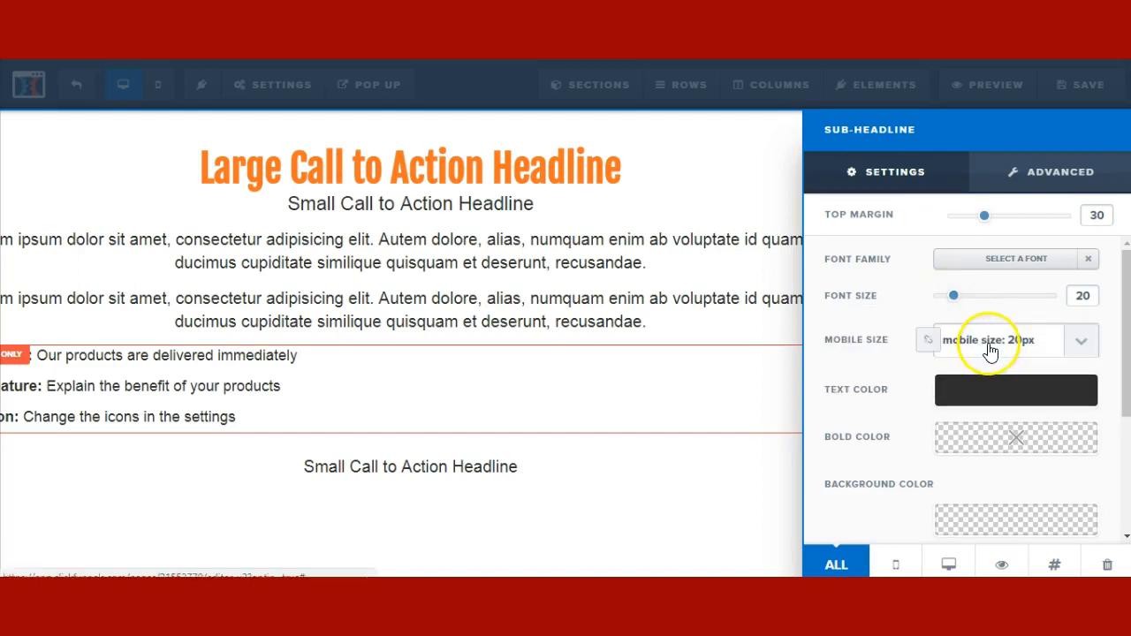
left_click(991, 340)
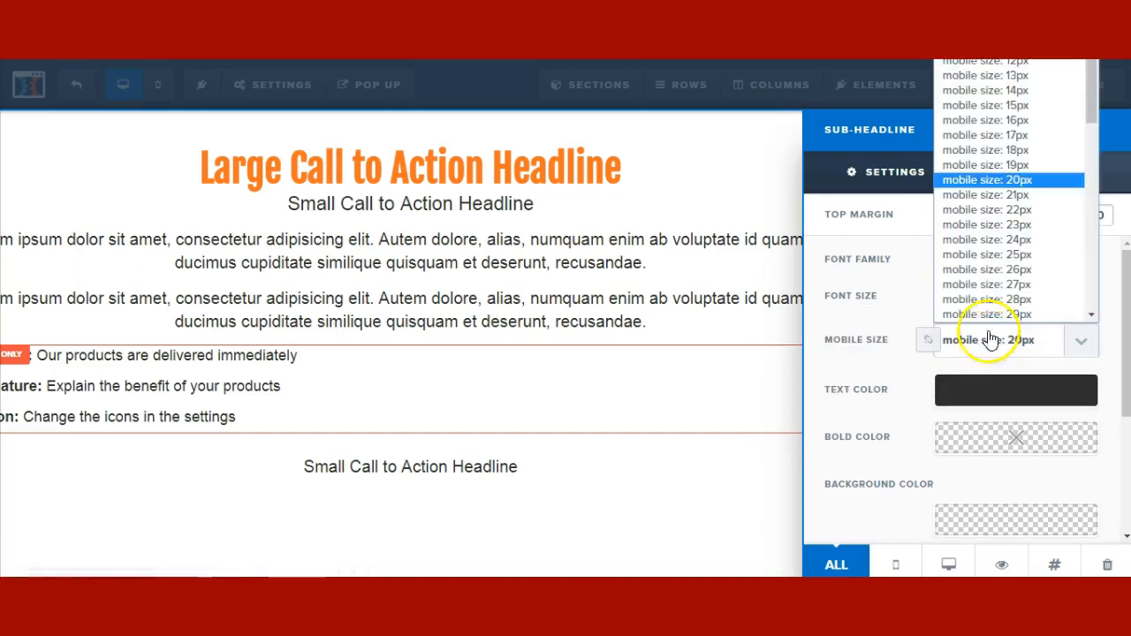
left_click(1028, 121)
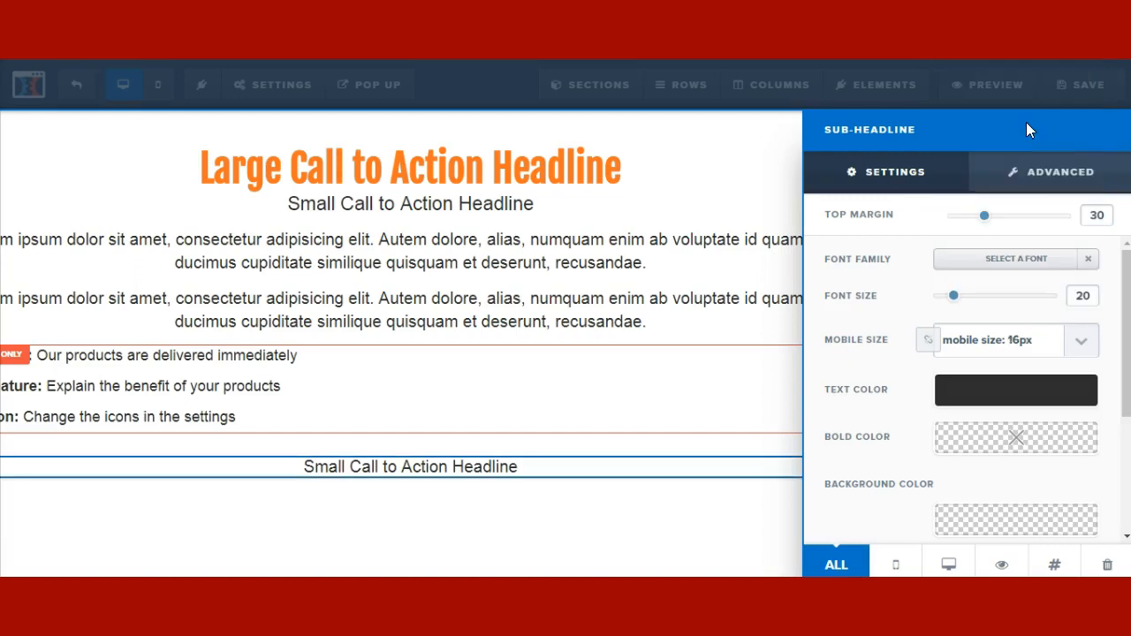
- Add a circled right-arrow icon before the sub-headline
left_click(1039, 175)
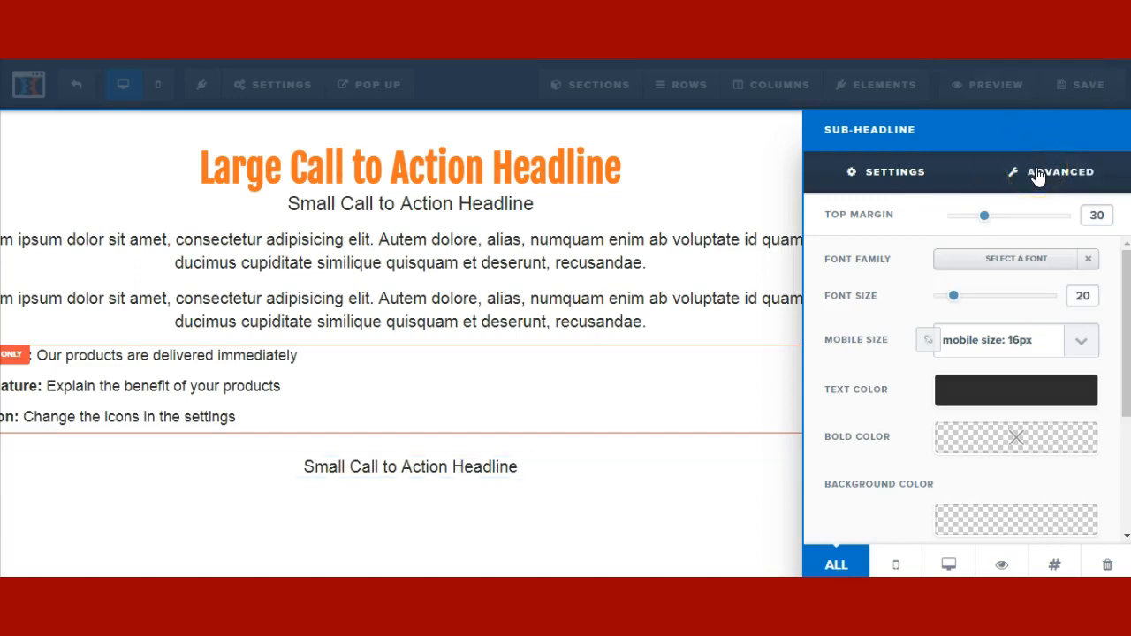
scroll(968, 305, "down", 5)
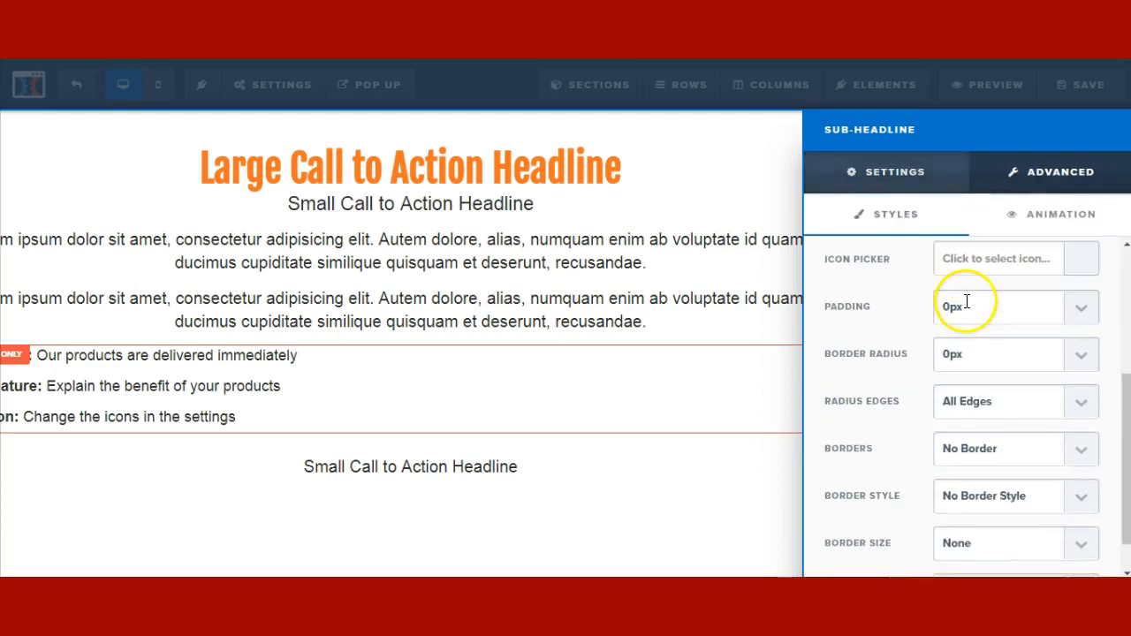
scroll(966, 316, "down", 1)
scroll(967, 314, "up", 2)
left_click(967, 301)
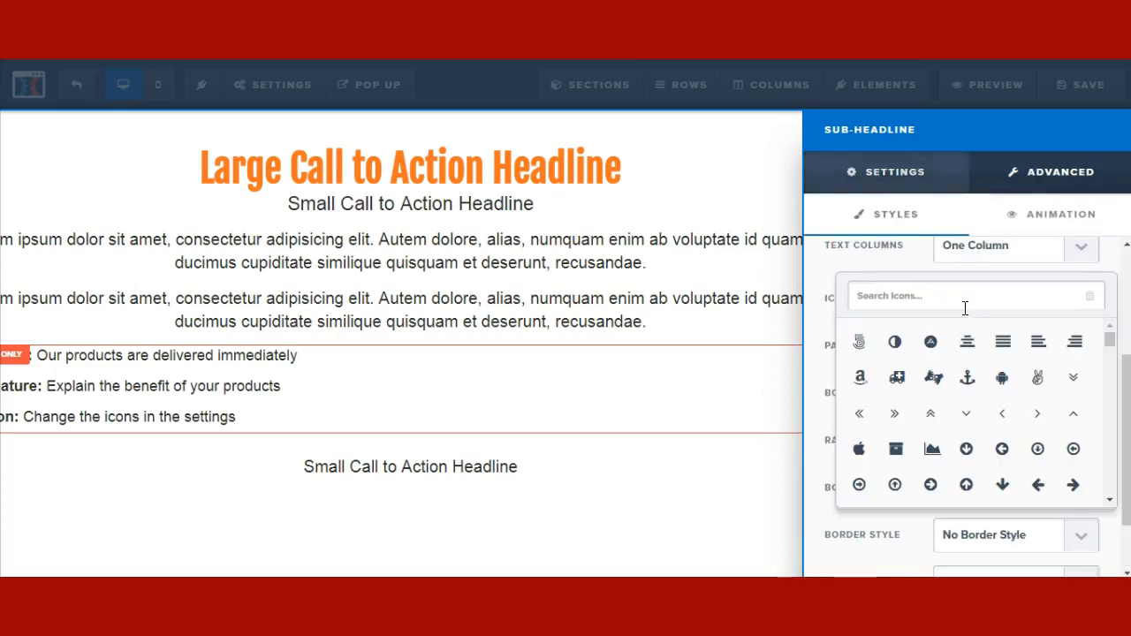
left_click(932, 484)
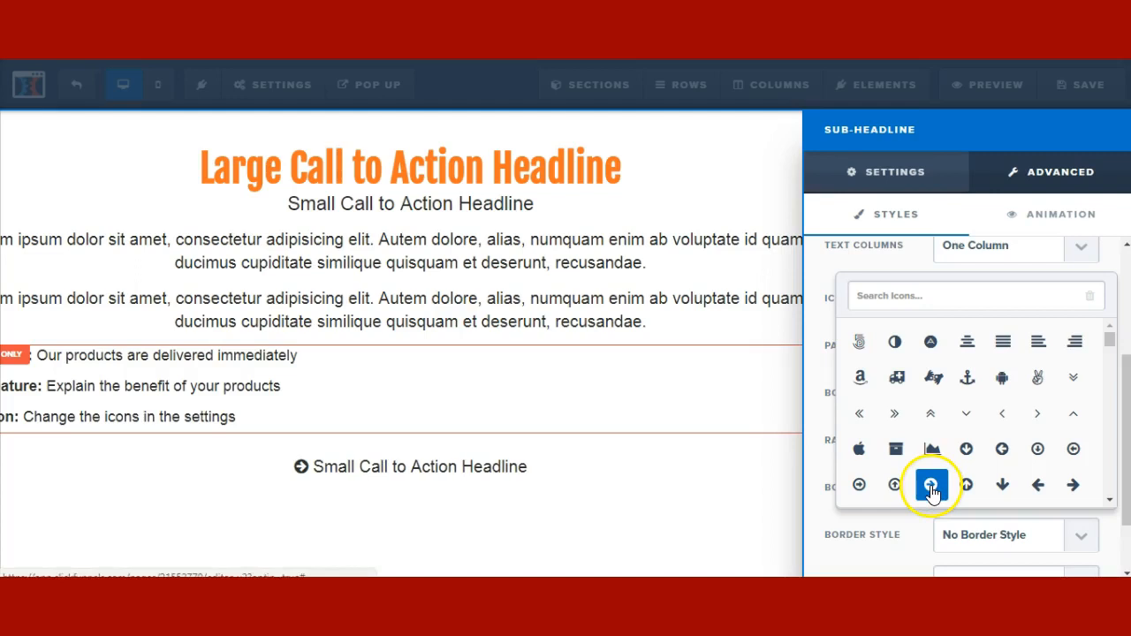
left_click(520, 475)
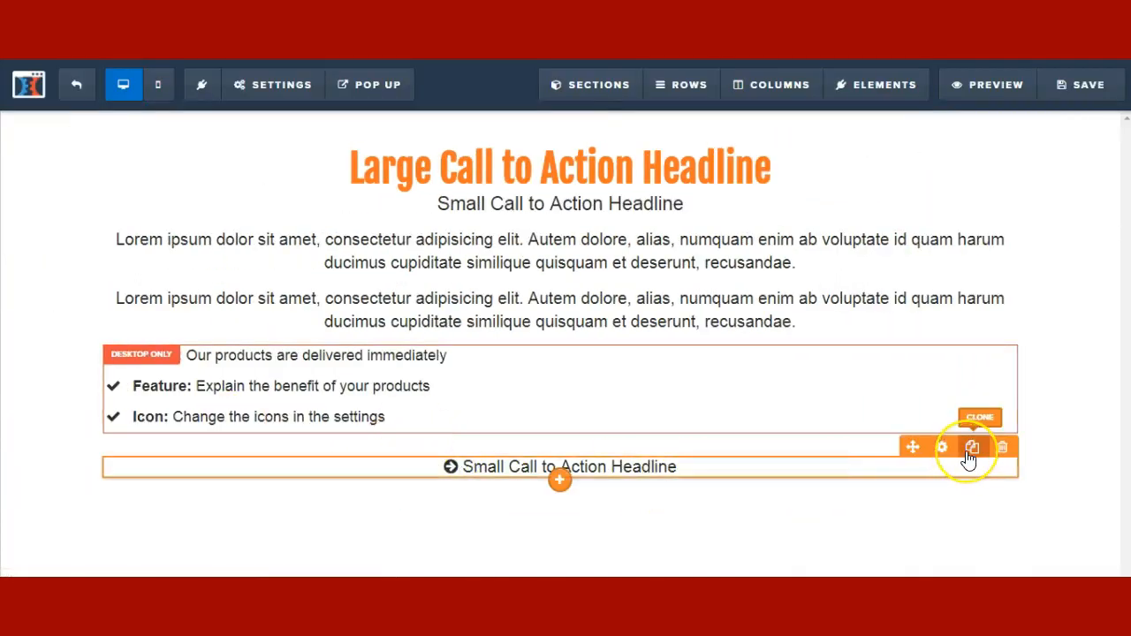
- Clone the arrow sub-headline and cut the lower copies' top margins to 5 and 0
left_click(971, 451)
scroll(909, 486, "down", 1)
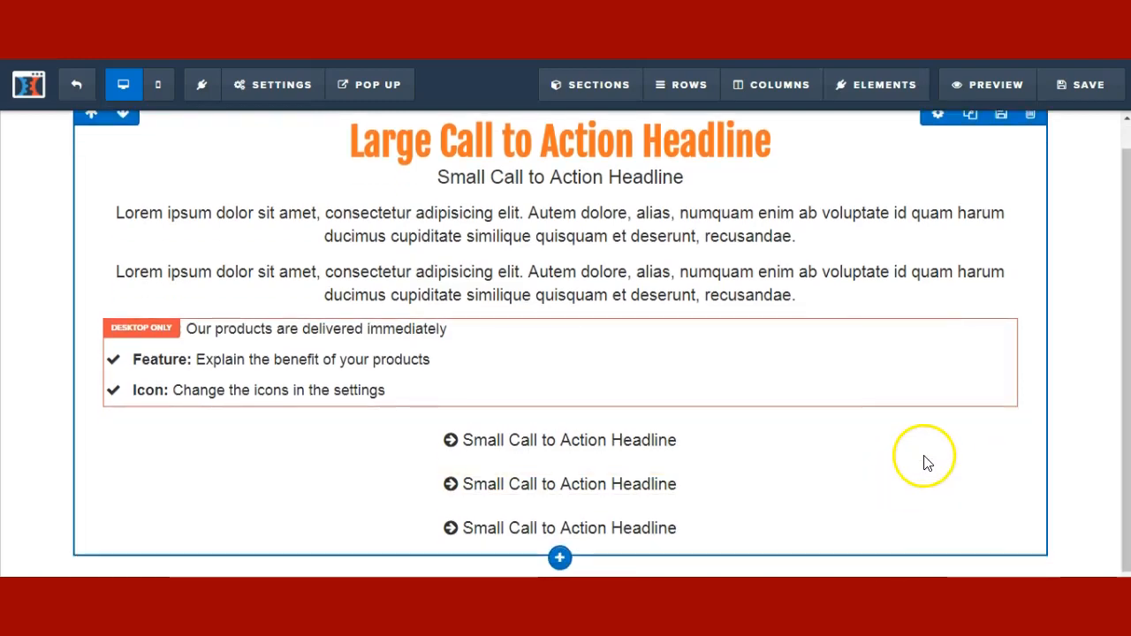
left_click(941, 473)
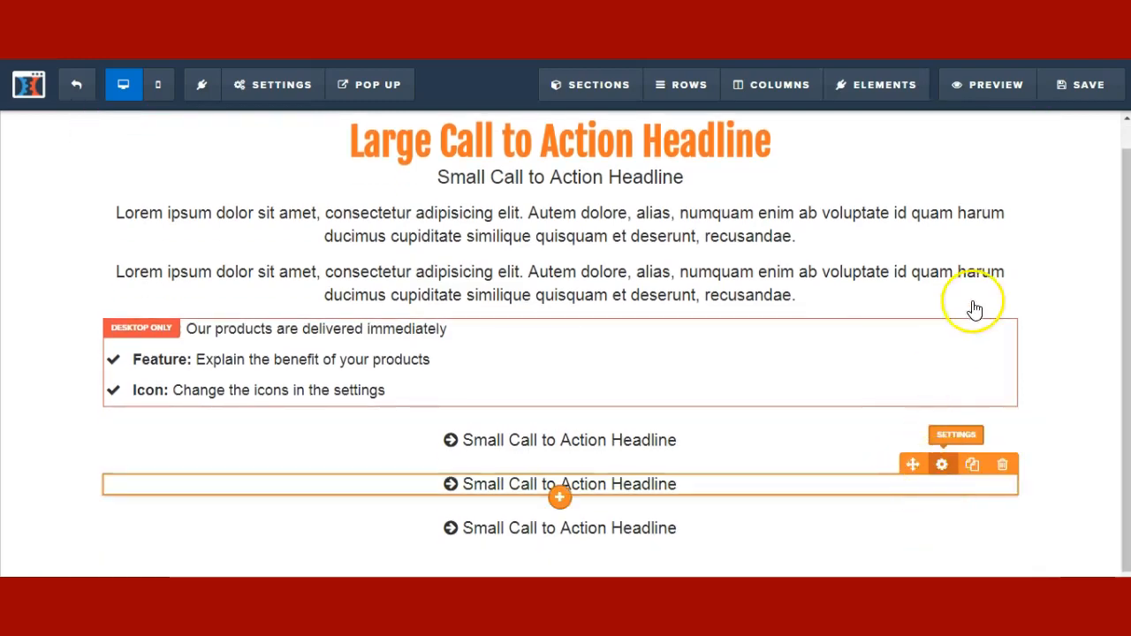
left_click_drag(997, 218, 960, 217)
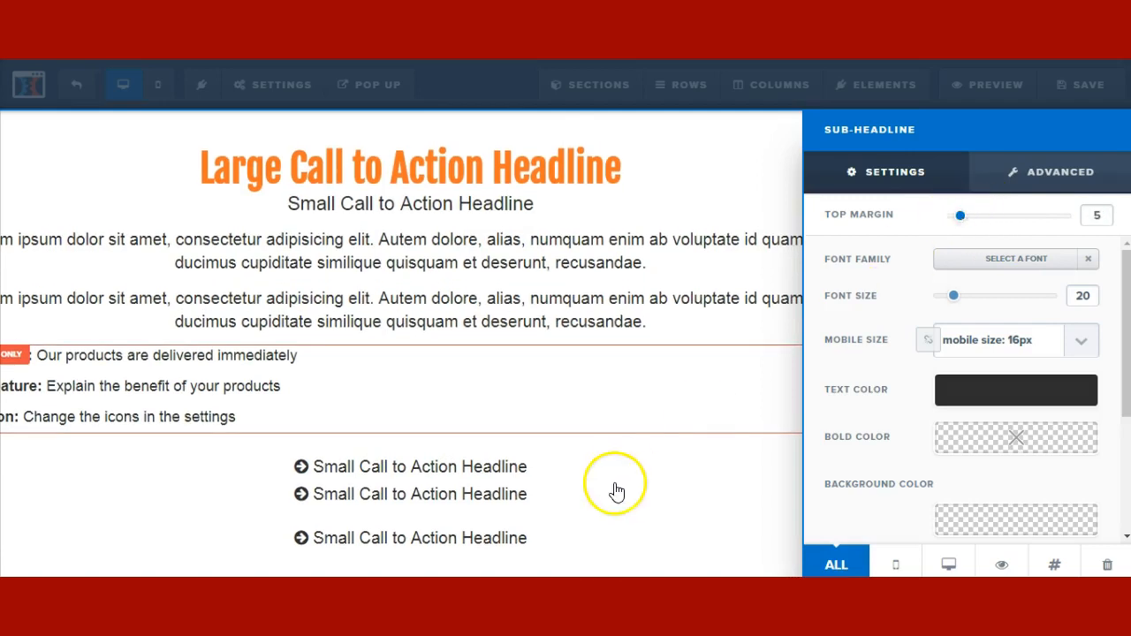
left_click(698, 522)
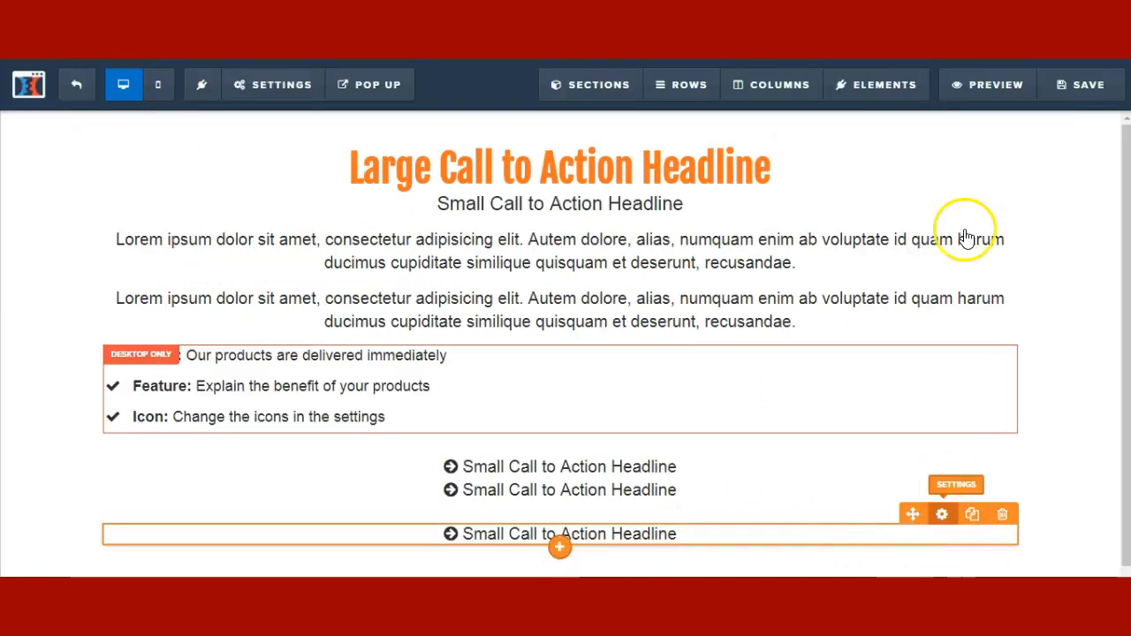
left_click_drag(978, 225, 940, 222)
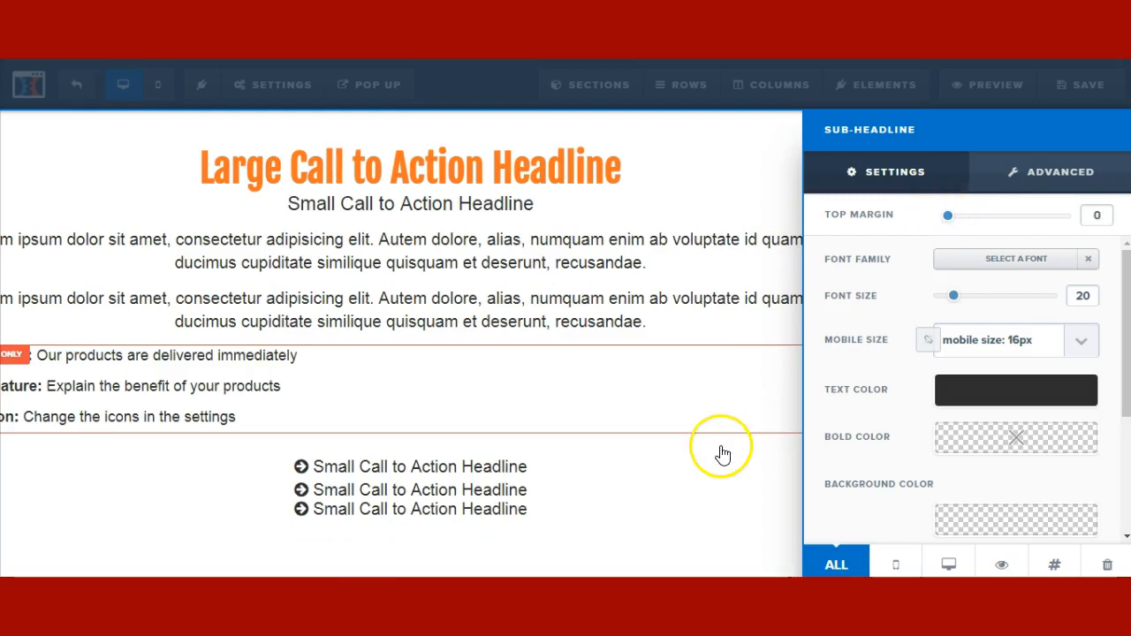
left_click(720, 453)
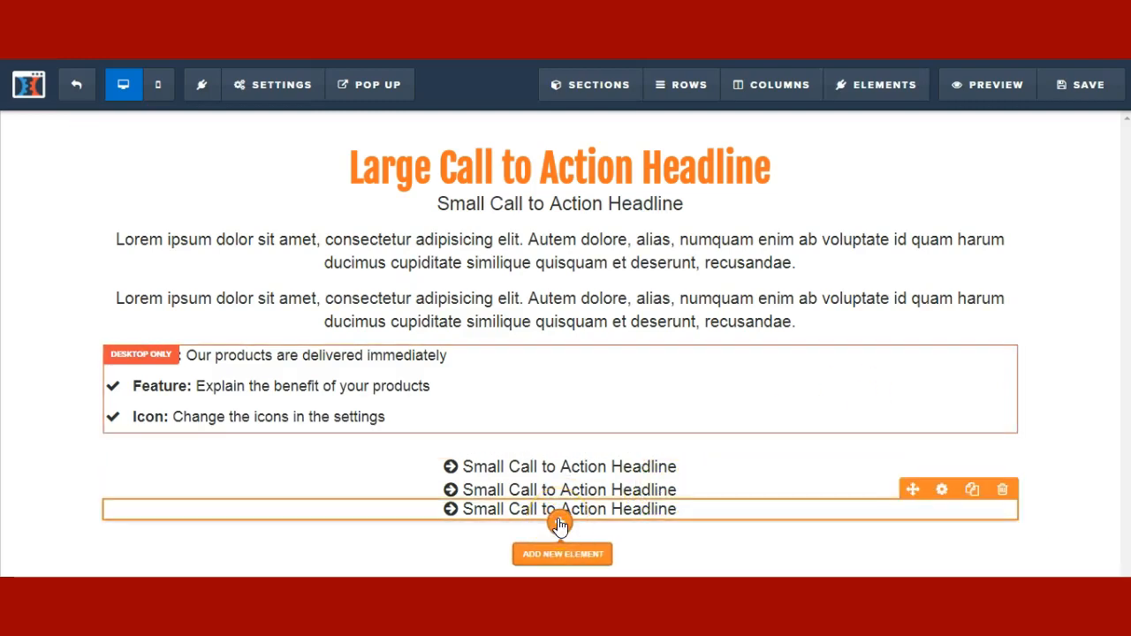
- Add a Media Image element below the three sub-headlines and open its settings
left_click(559, 525)
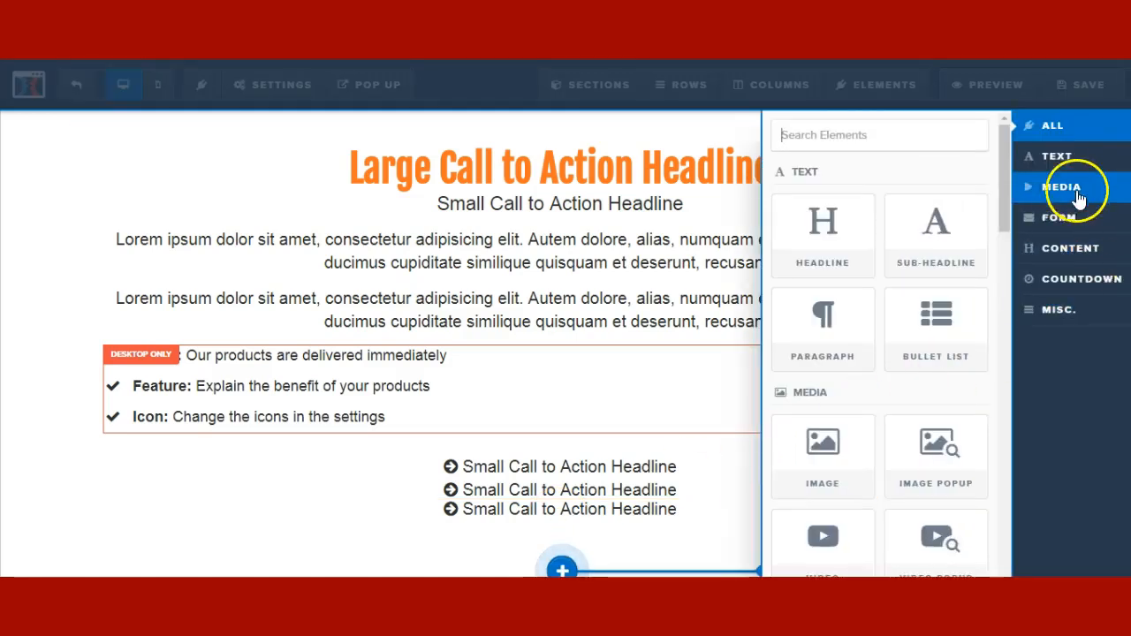
left_click(1034, 187)
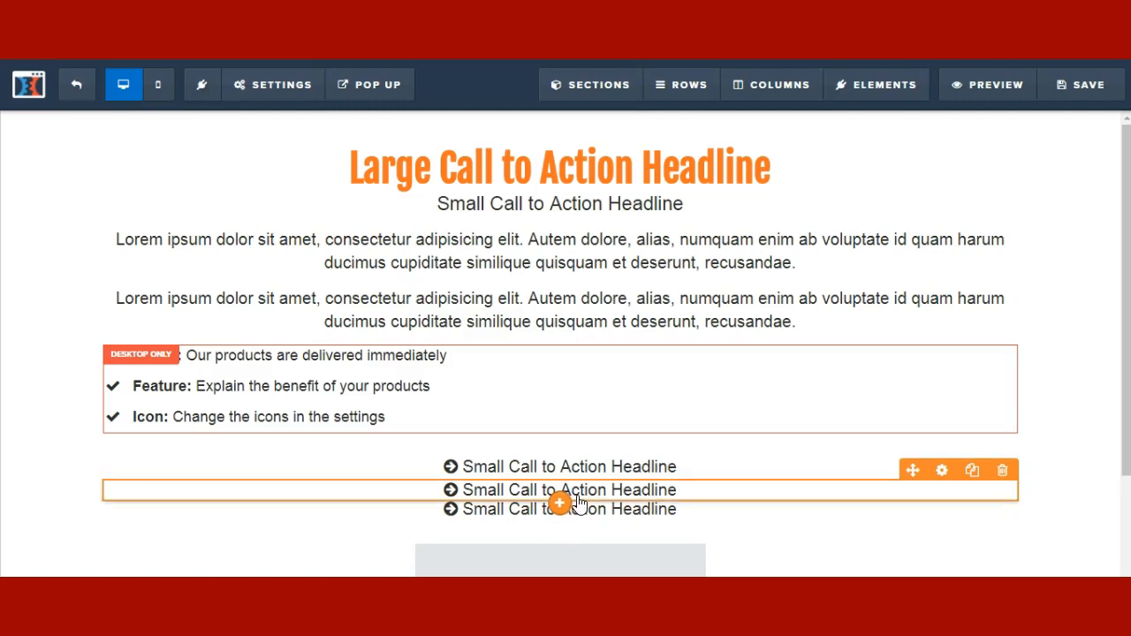
scroll(649, 434, "down", 3)
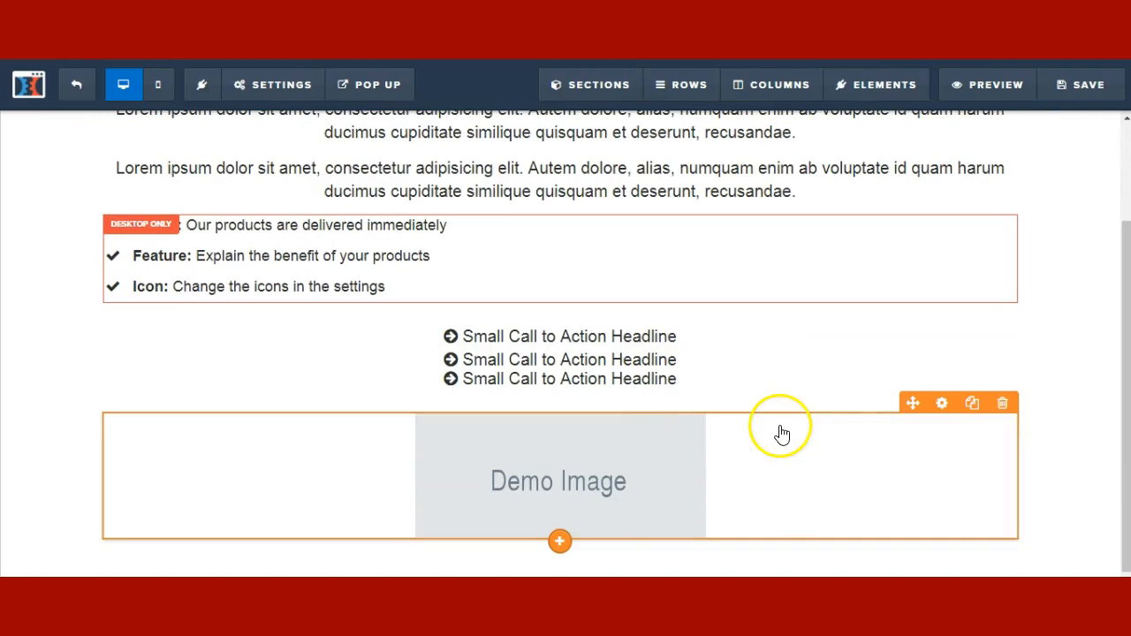
left_click(943, 406)
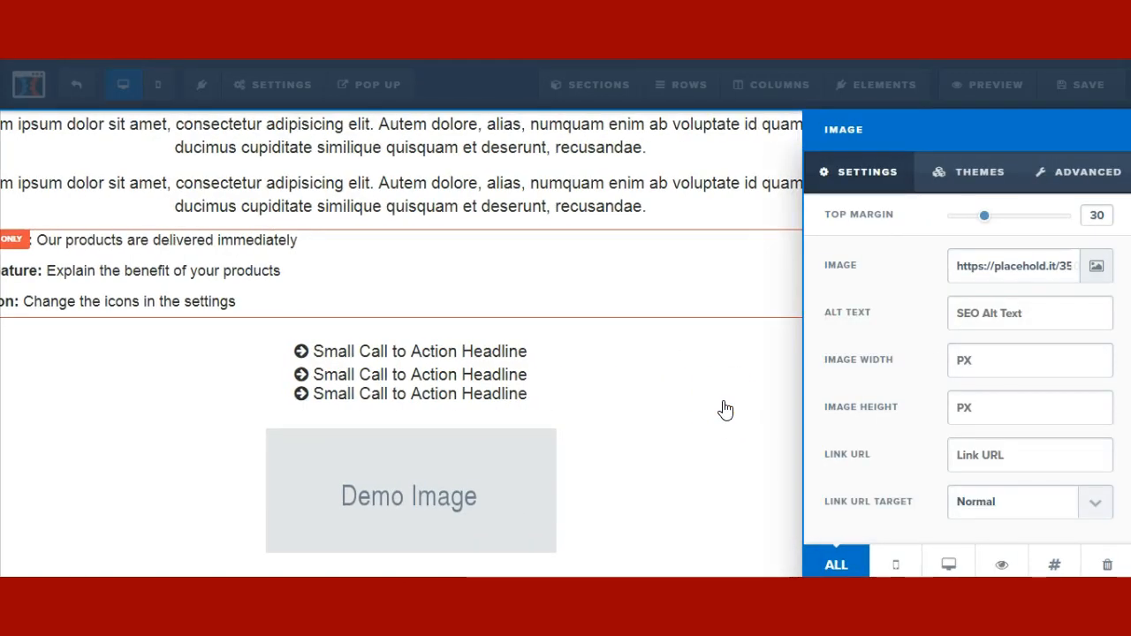
- Dismiss the Uploaded Images library and load the TheFunnelBuff site in a new tab
left_click(1107, 271)
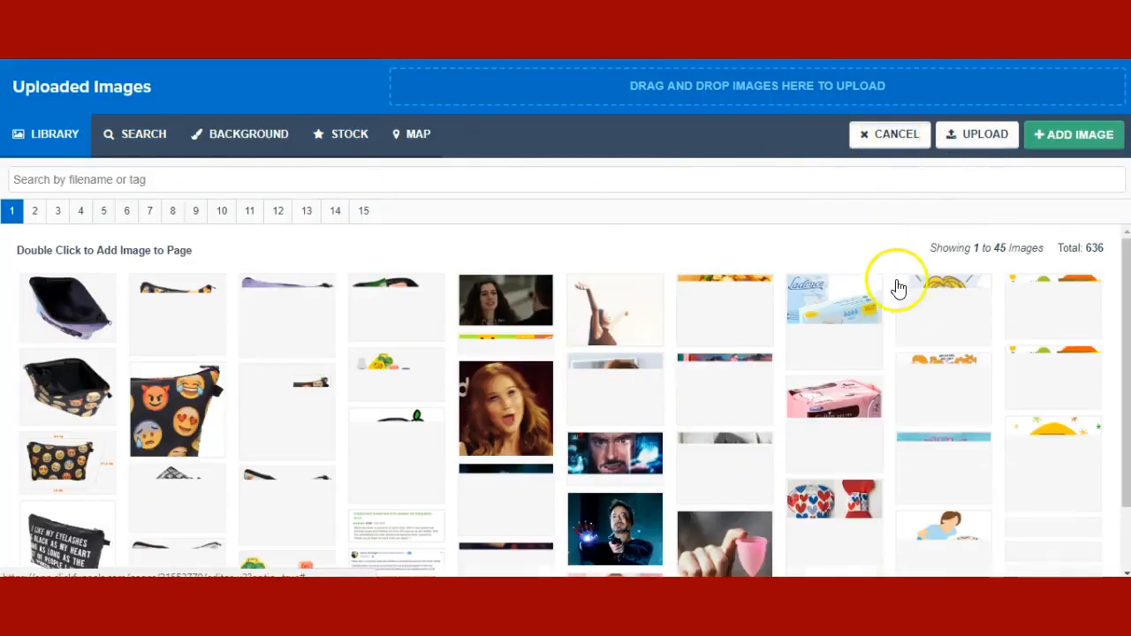
double_click(898, 287)
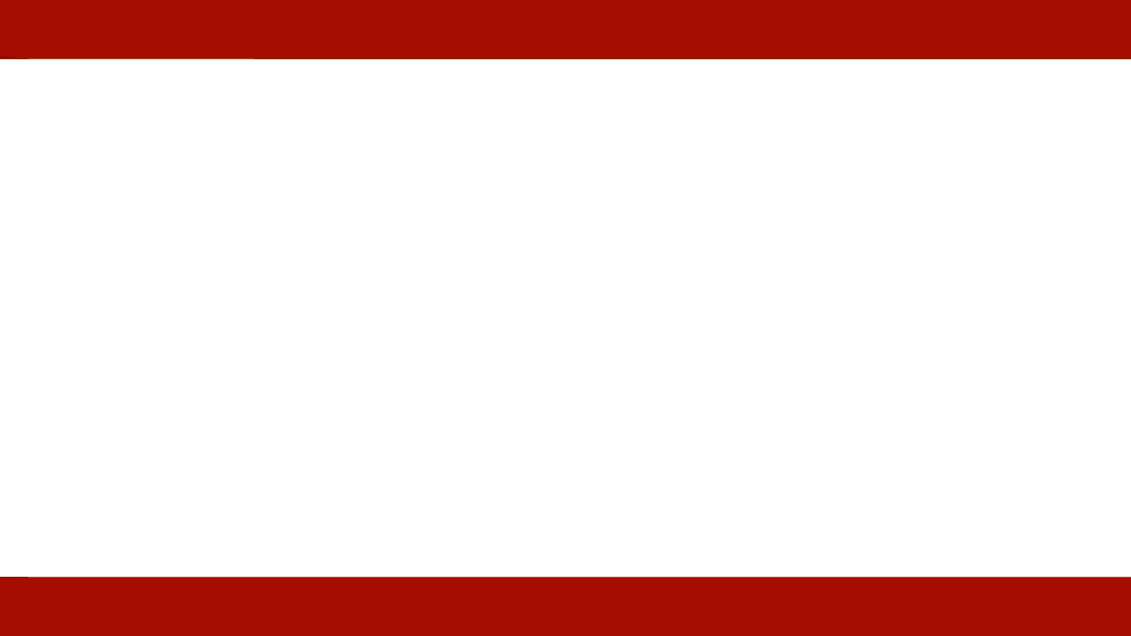
type("the")
key("Return")
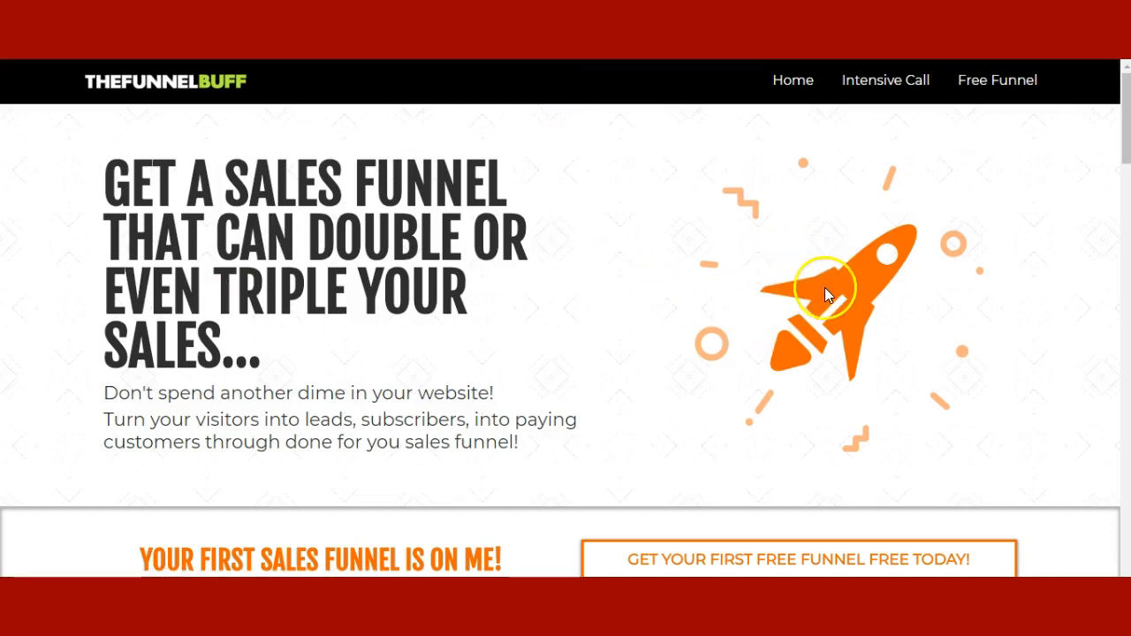
- Copy the image address of TheFunnelBuff's orange rocket image
right_click(825, 287)
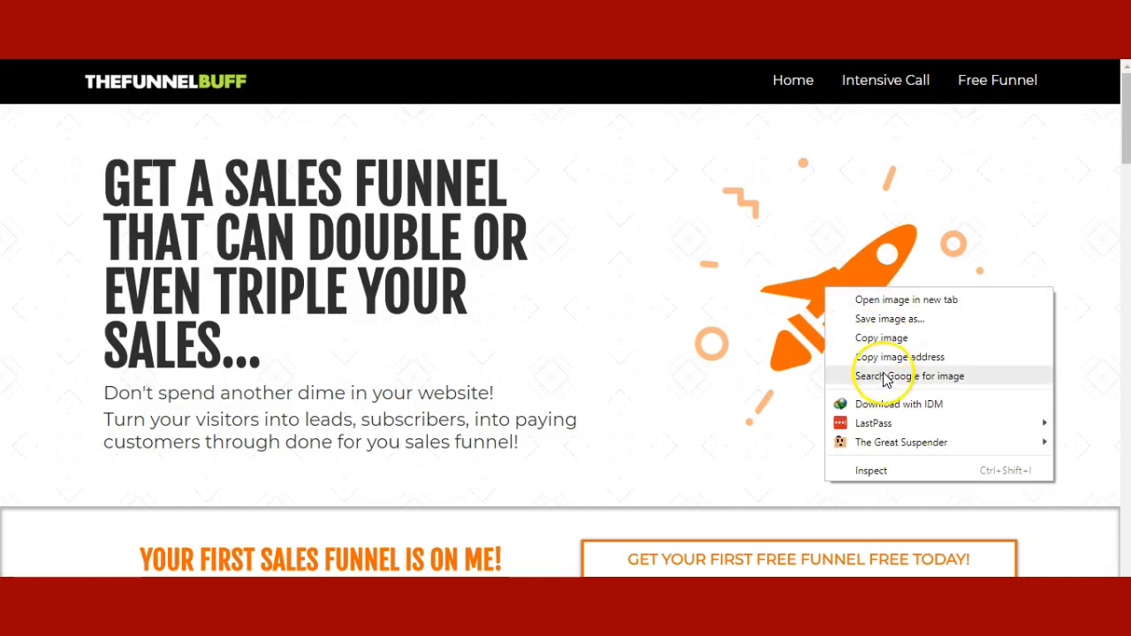
left_click(881, 339)
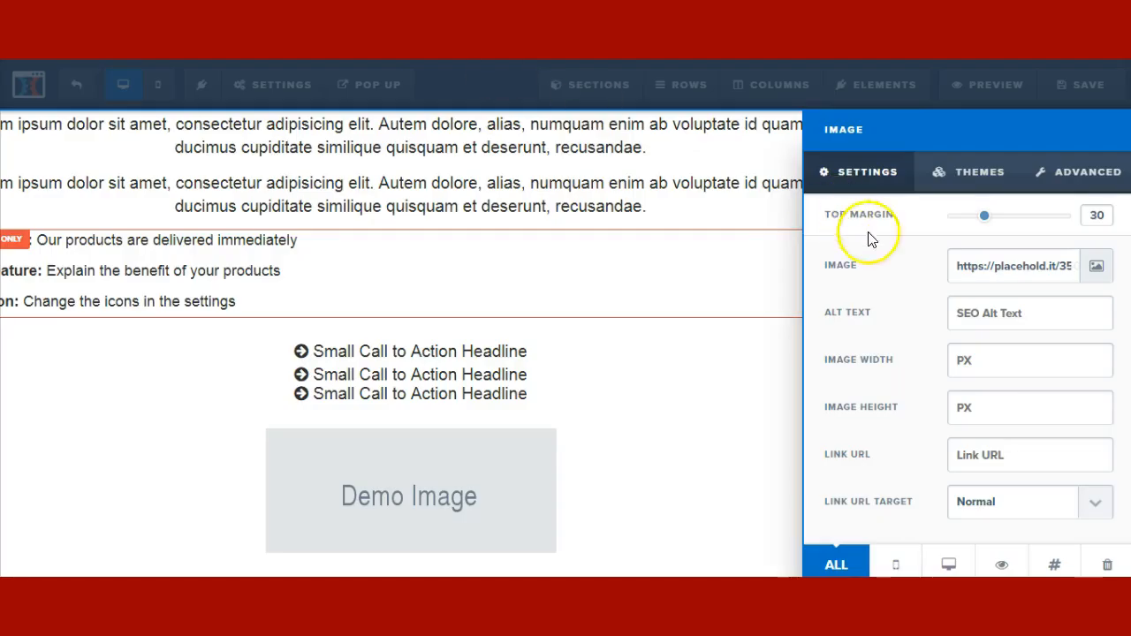
- Replace the placeholder image URL with the pasted rocket image address
triple_click(978, 255)
key("BackSpace")
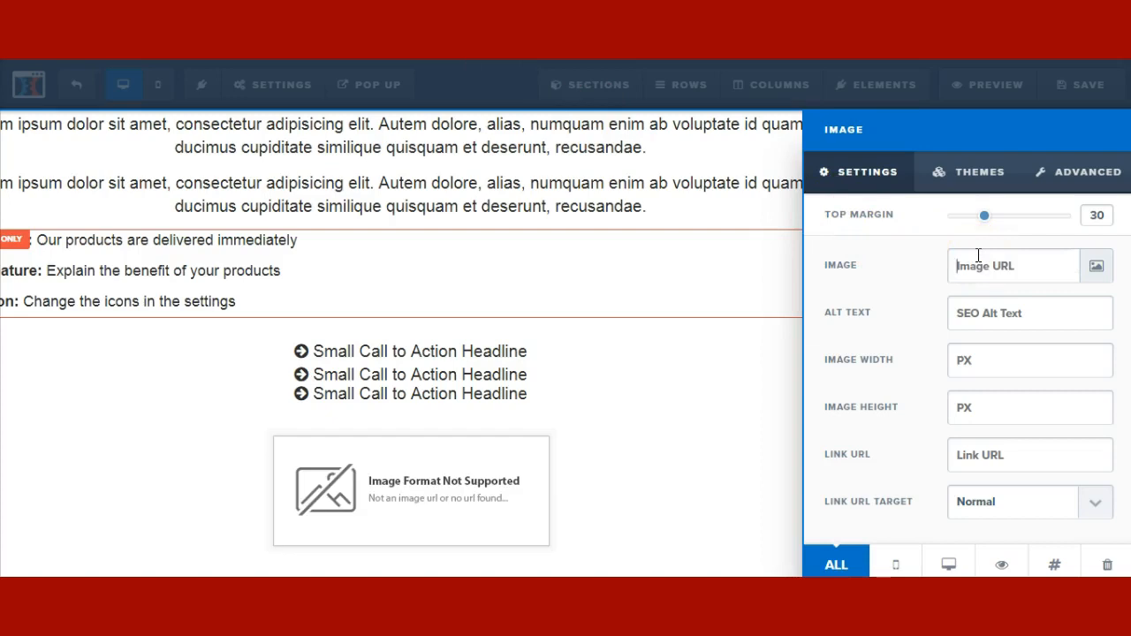
key("ctrl+v")
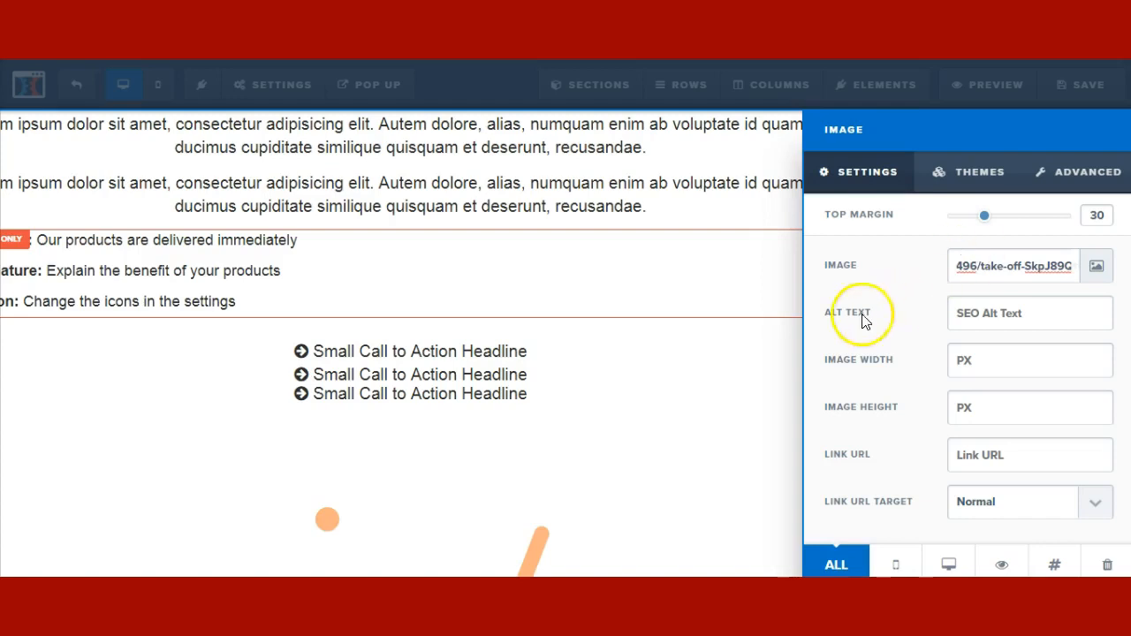
left_click(626, 442)
scroll(626, 442, "down", 6)
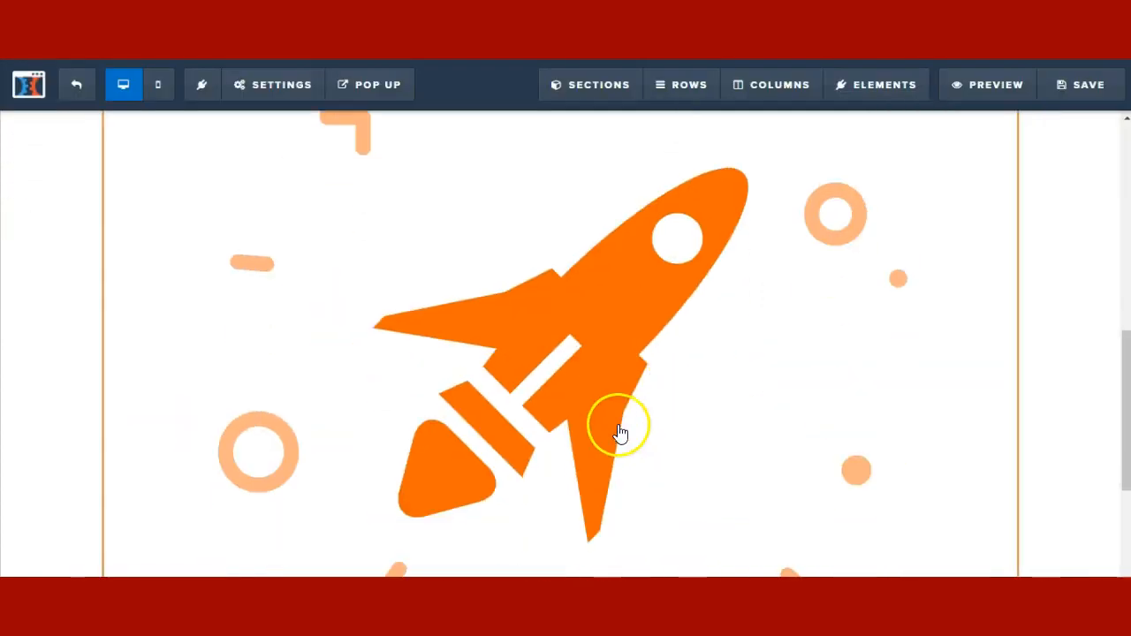
scroll(777, 333, "up", 1)
scroll(767, 333, "up", 2)
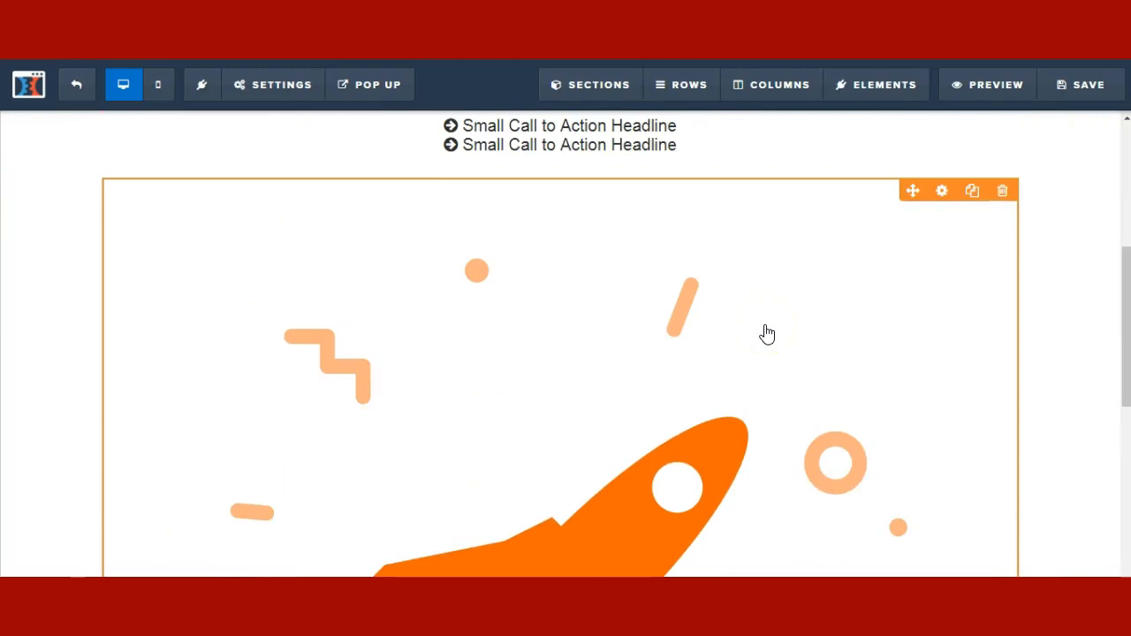
left_click(786, 328)
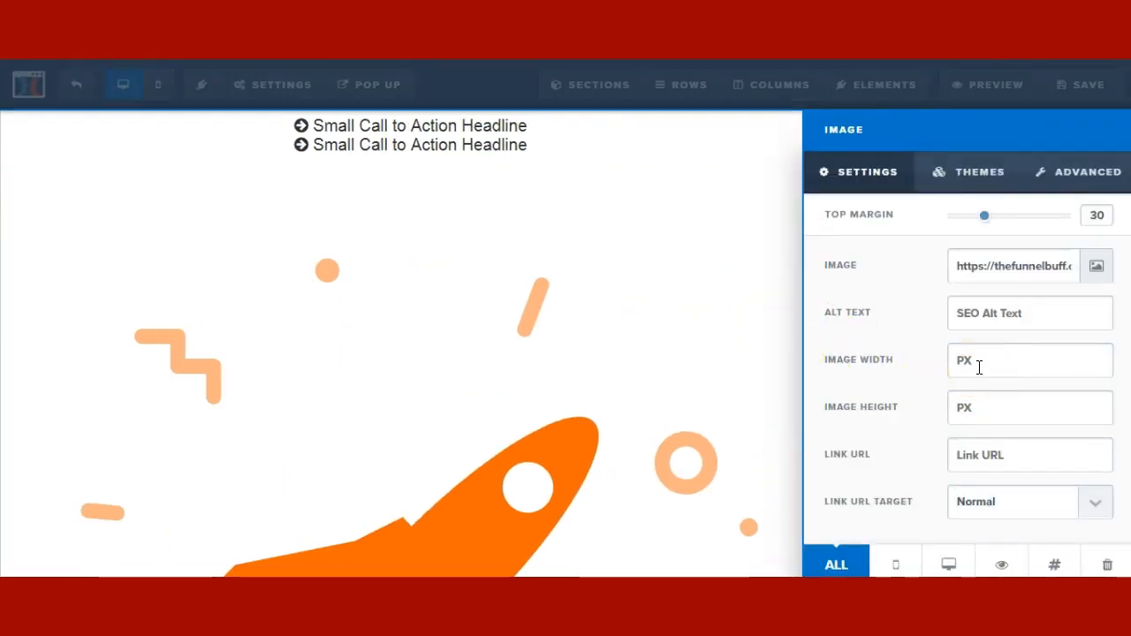
- Set the rocket image width to 300, leaving the image height empty
left_click(979, 367)
type("300")
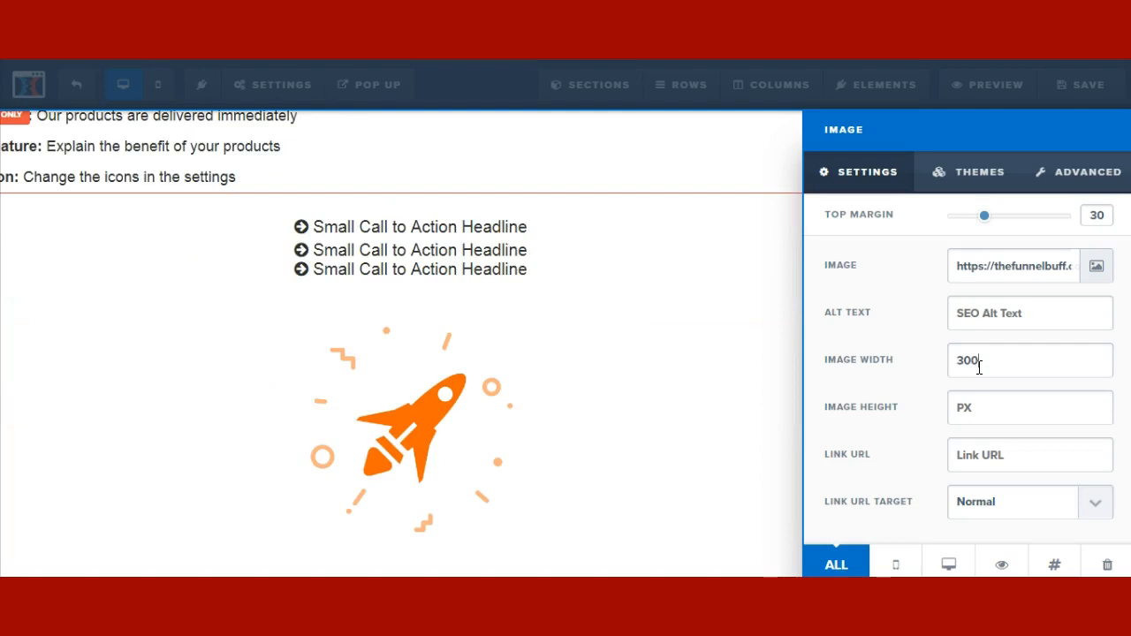
key("BackSpace")
key("BackSpace")
key("BackSpace")
type("300")
left_click(991, 365)
left_click_drag(984, 365, 866, 345)
key("BackSpace")
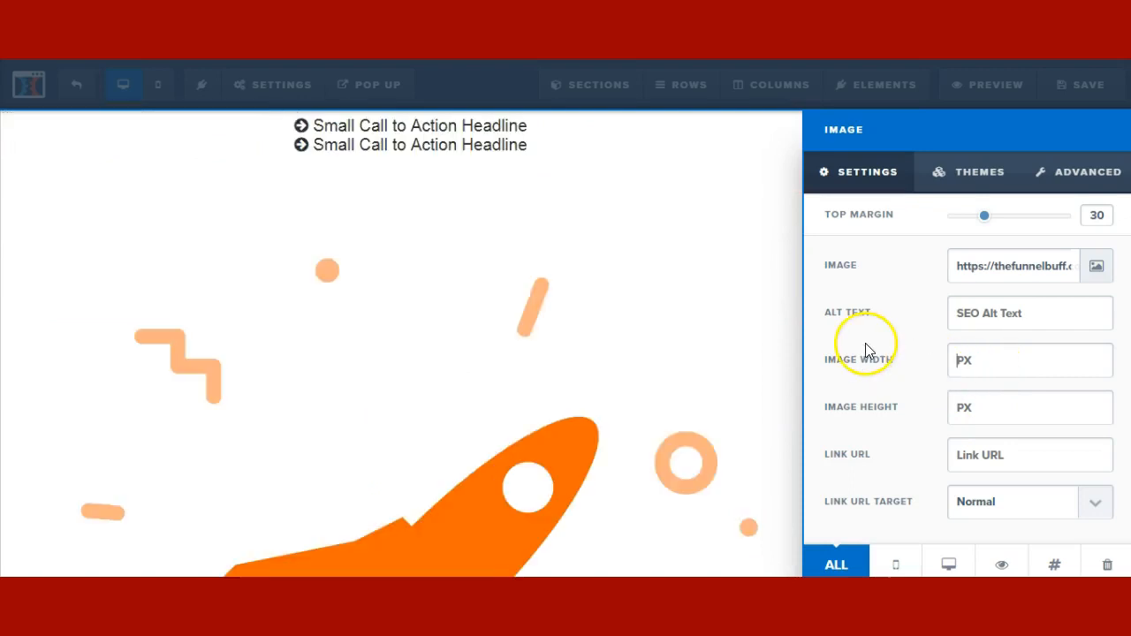
left_click(999, 413)
type("300")
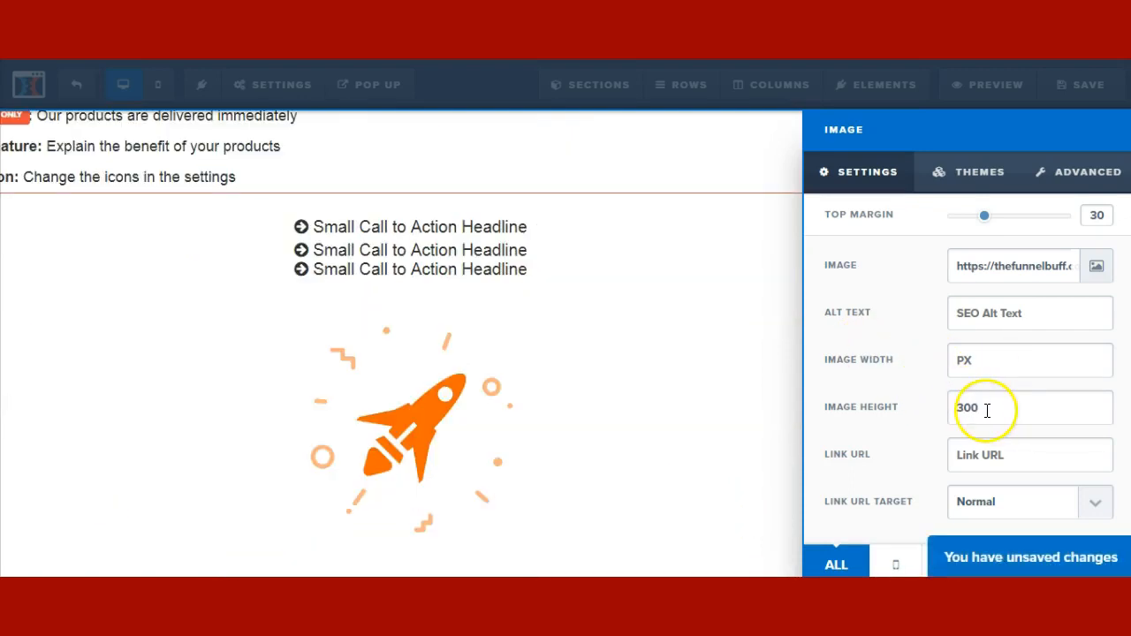
left_click_drag(981, 409, 963, 409)
type("500")
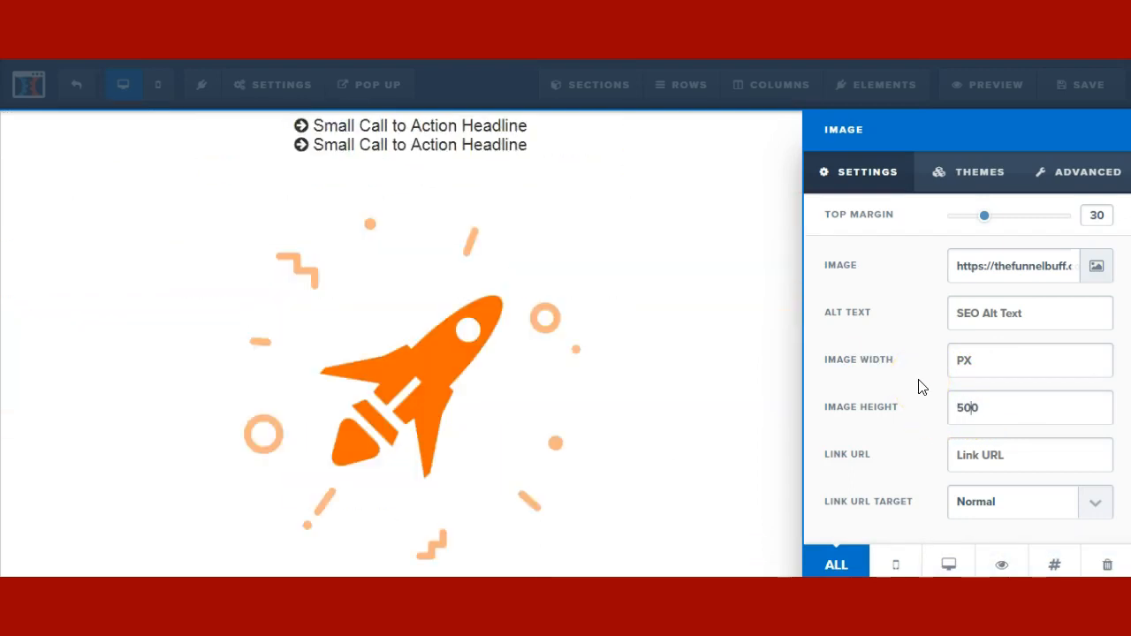
key("BackSpace")
key("BackSpace")
key("BackSpace")
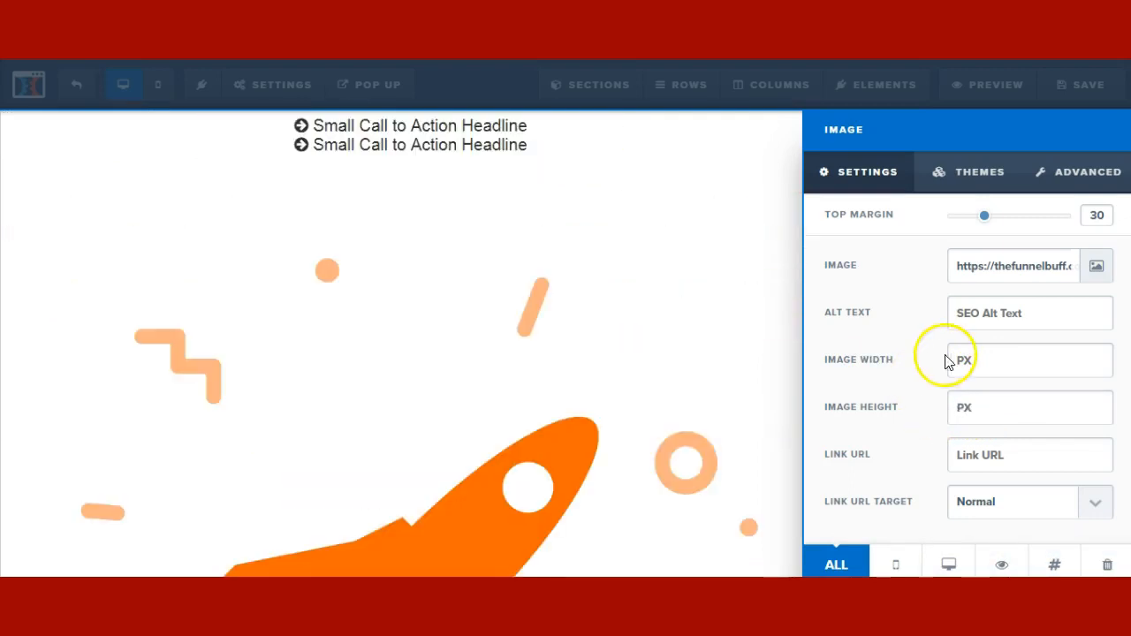
type("3")
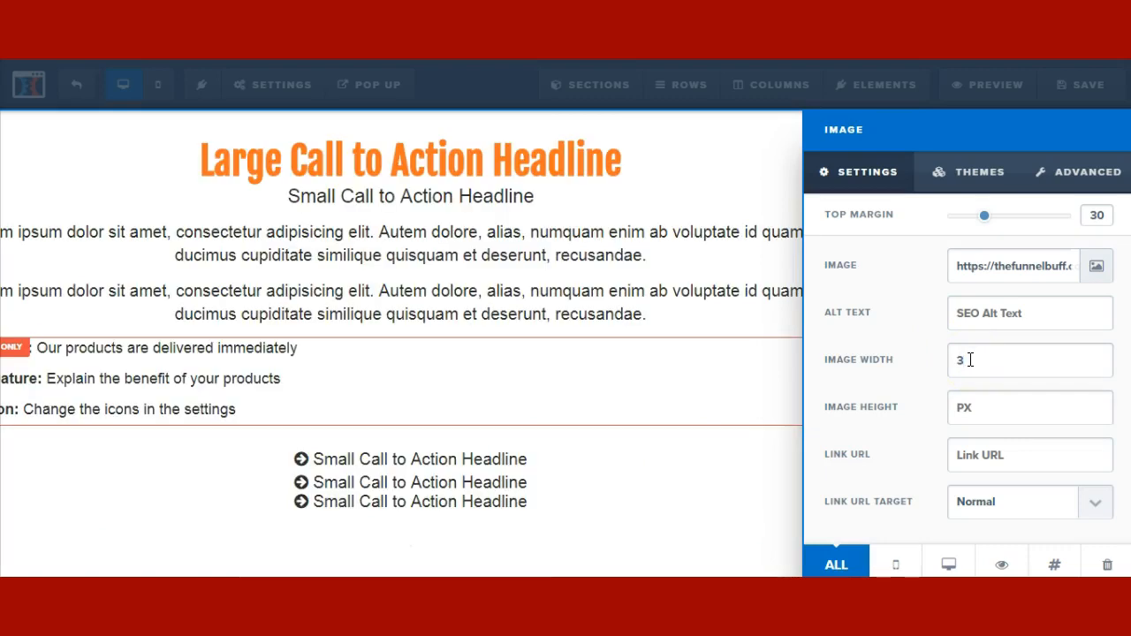
type("00")
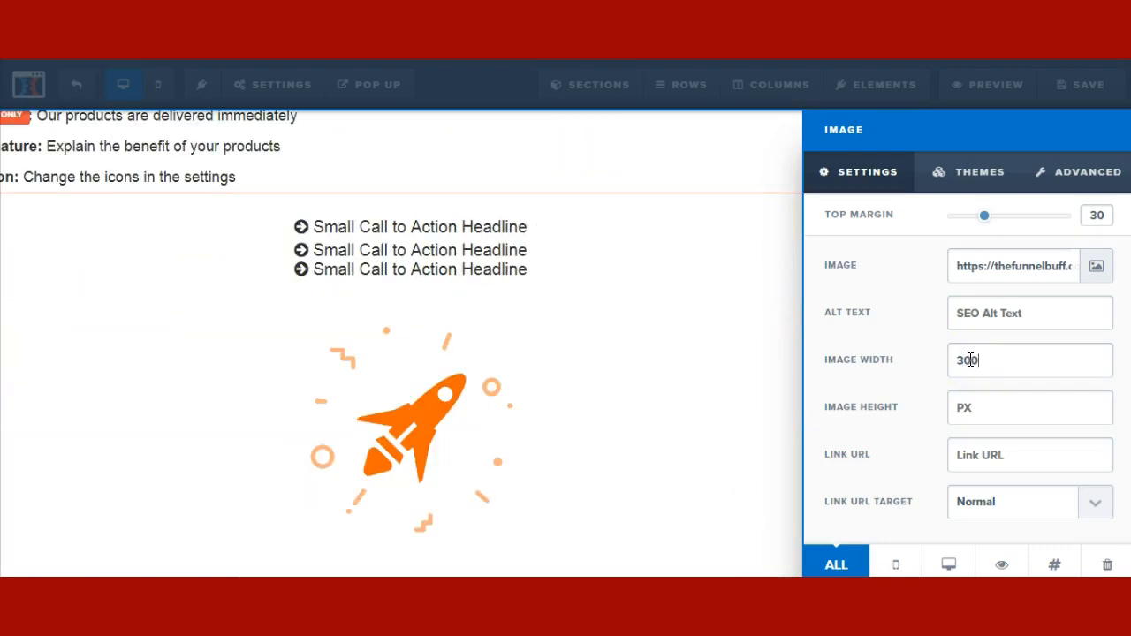
left_click(482, 344)
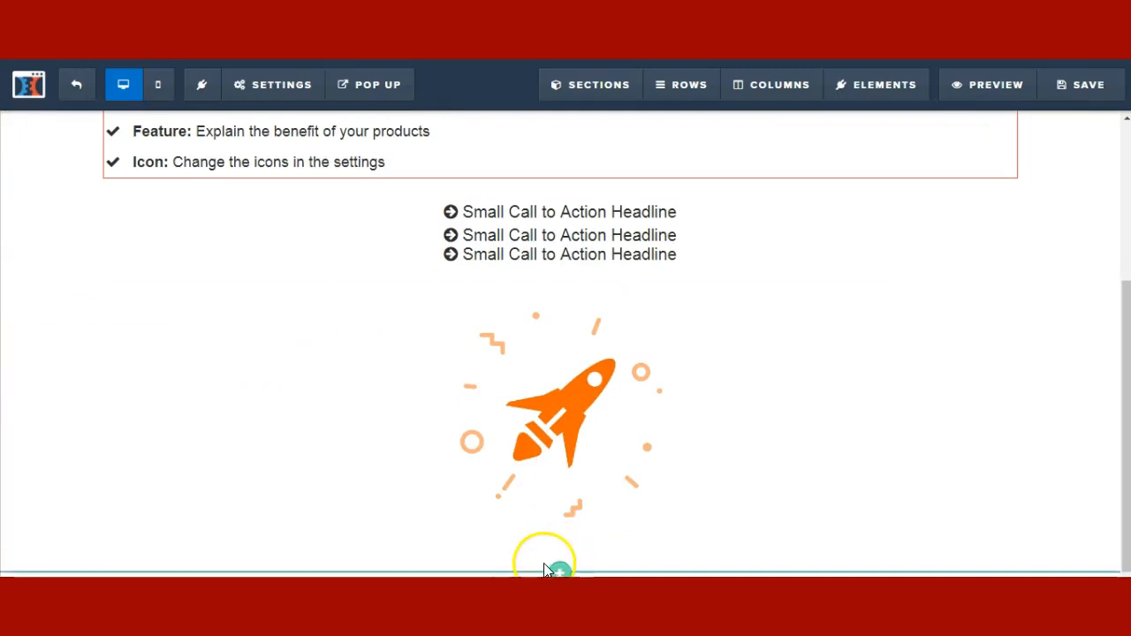
- Add a one-column row and clear the rocket image's fixed width
left_click(560, 559)
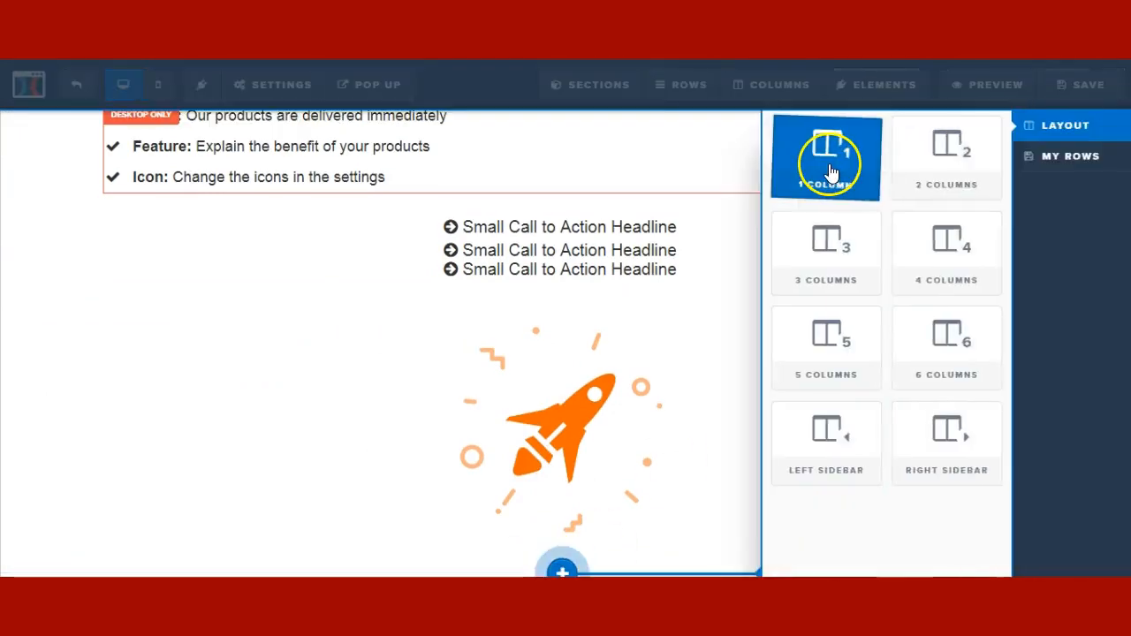
left_click(829, 170)
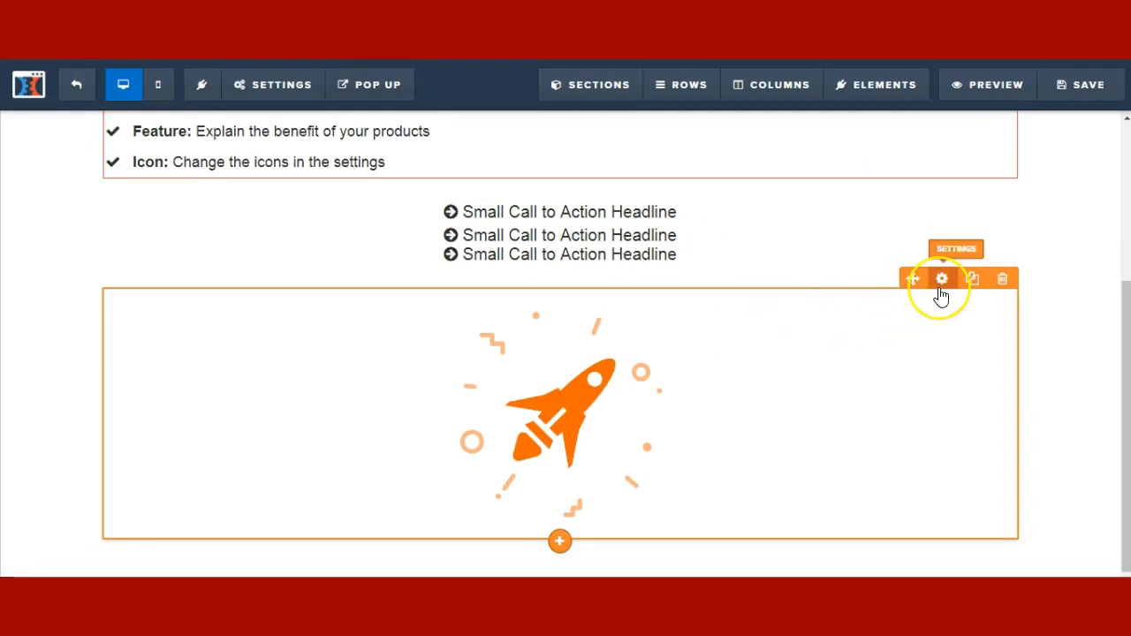
scroll(941, 297, "up", 1)
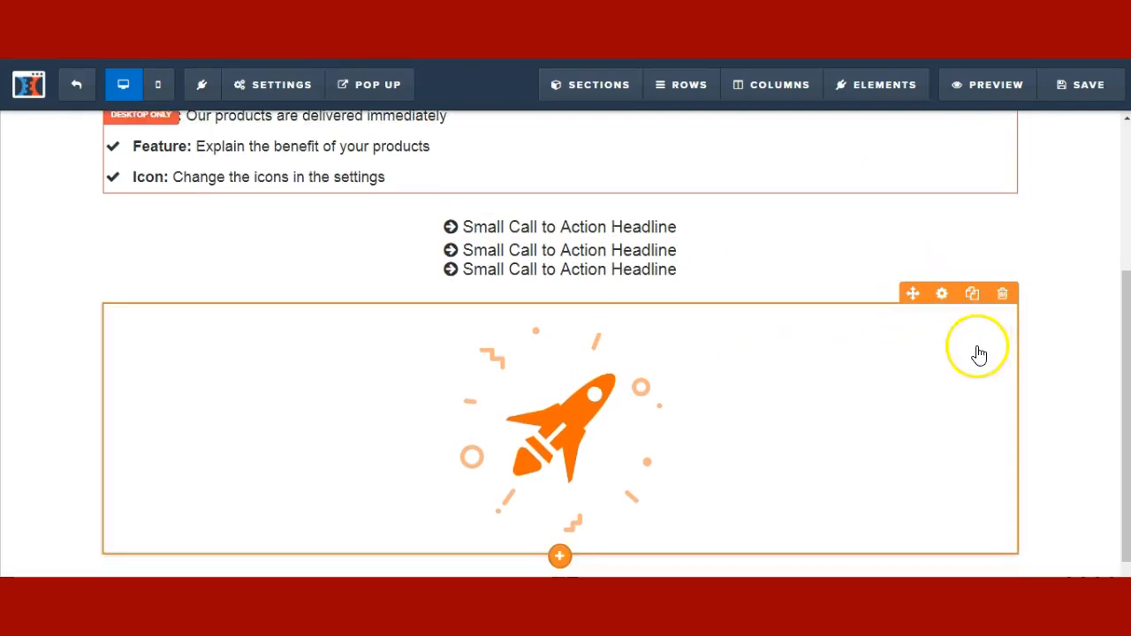
left_click(943, 293)
left_click(982, 372)
key("BackSpace")
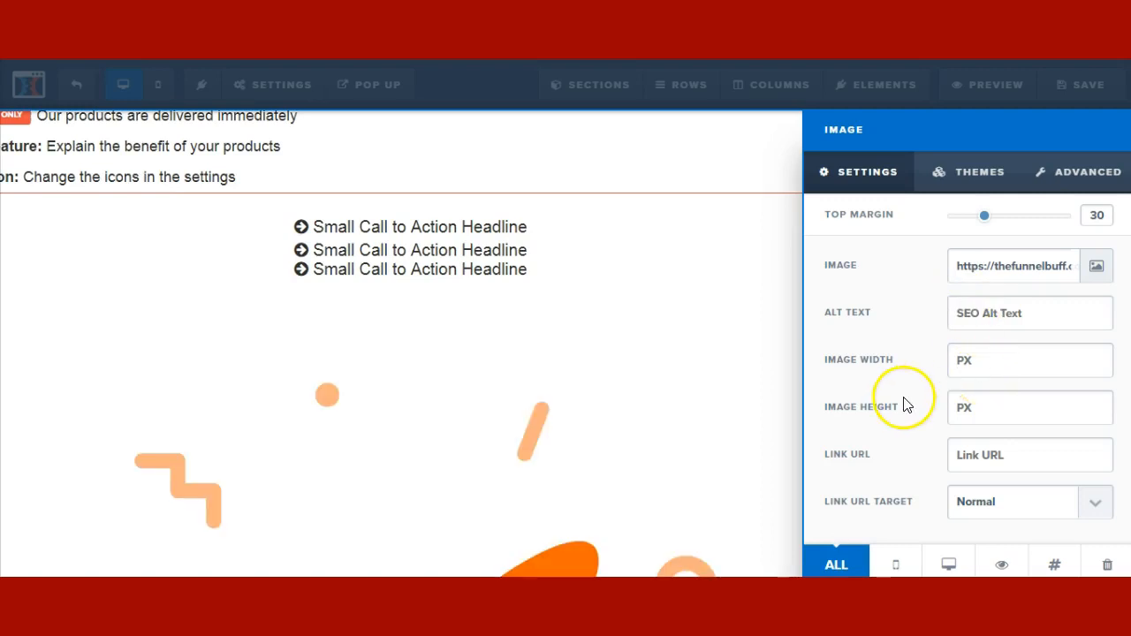
left_click(671, 300)
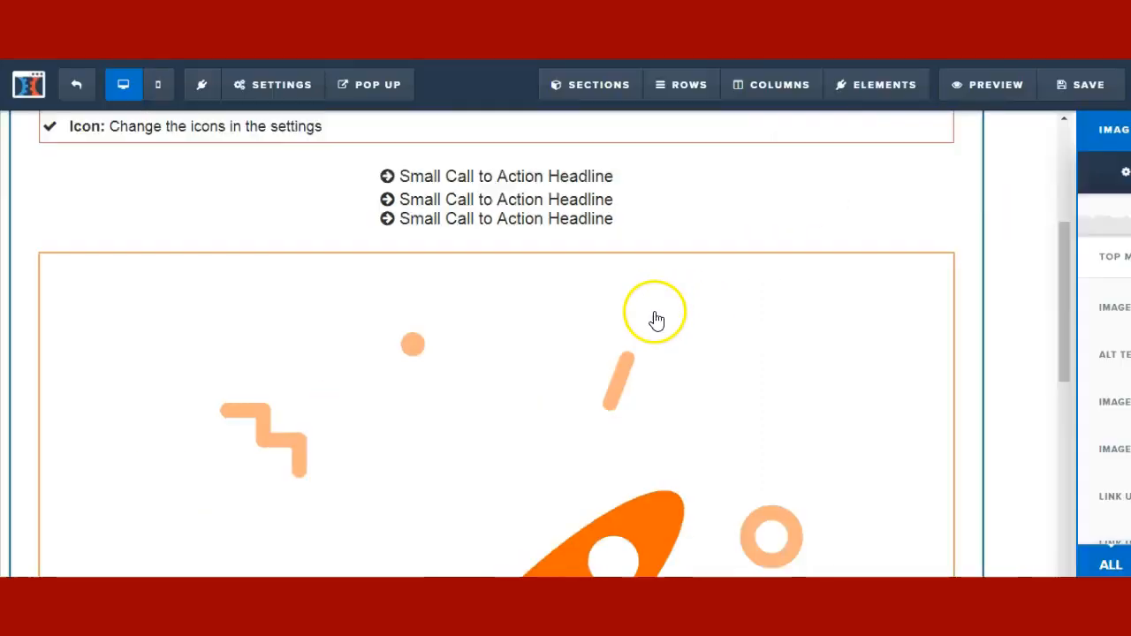
- Add another one-column row below and narrow the rocket's row to 40% width
scroll(645, 372, "down", 5)
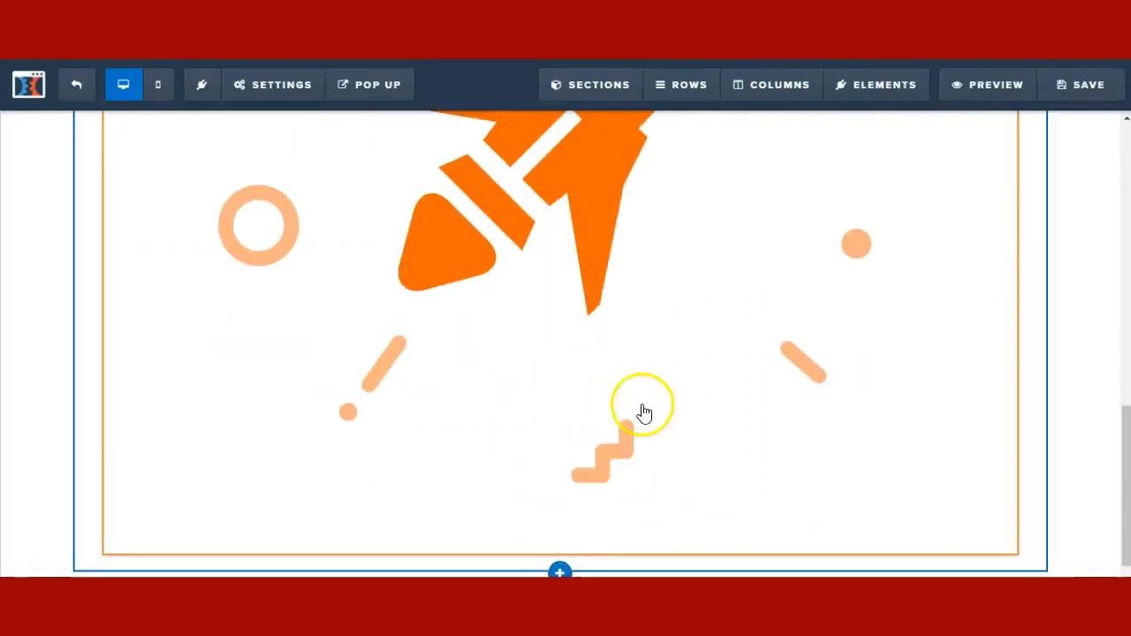
left_click(562, 557)
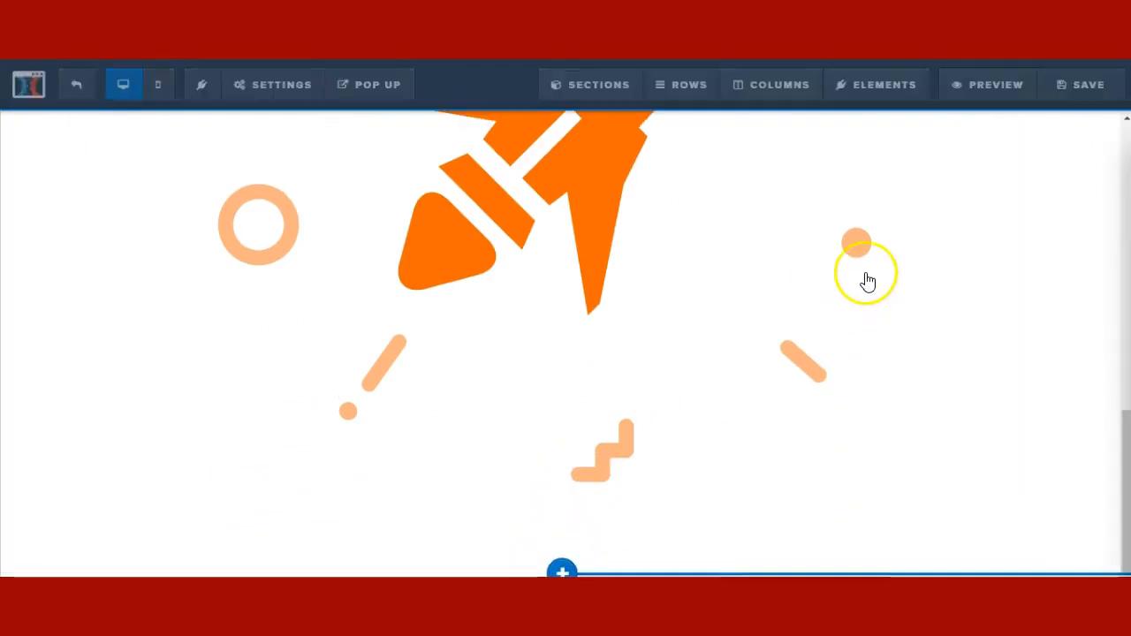
left_click(863, 161)
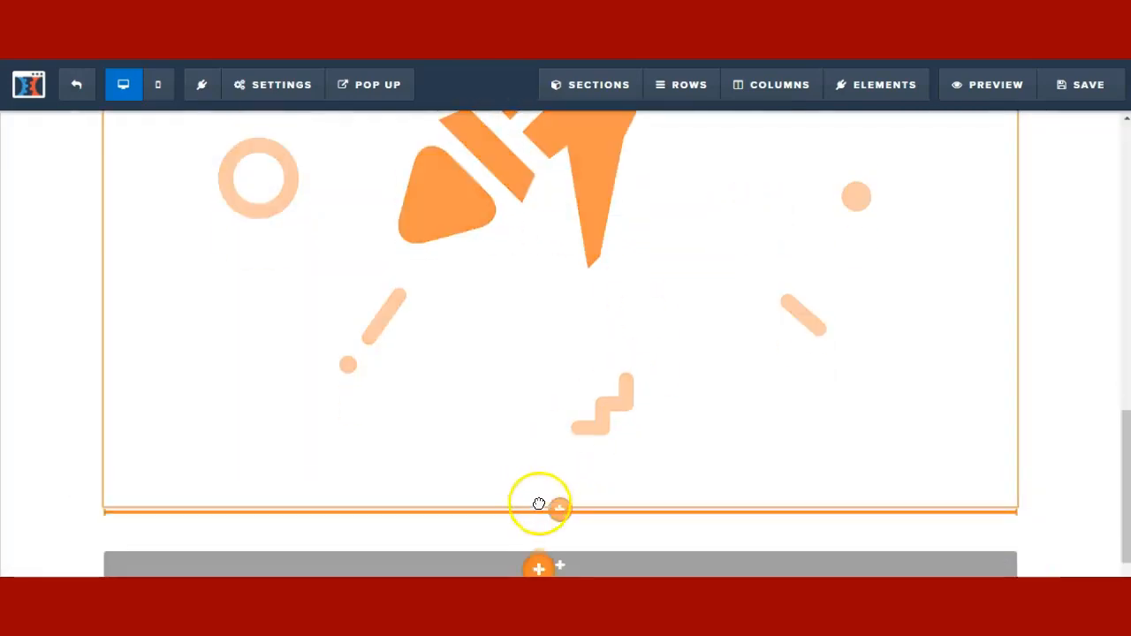
scroll(564, 504, "up", 6)
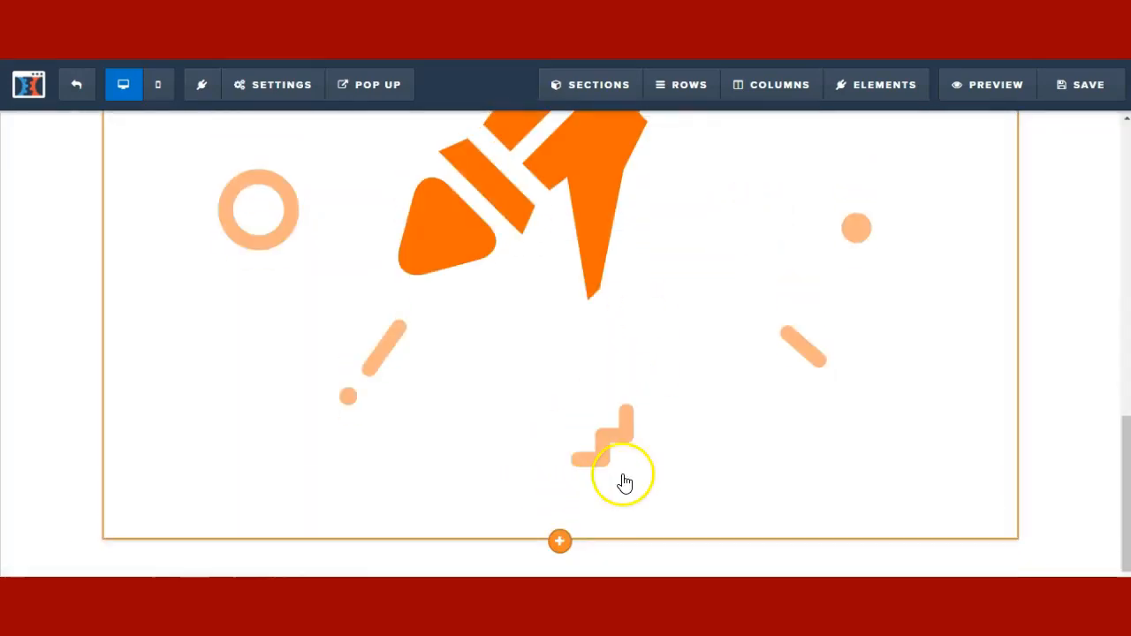
left_click(937, 298)
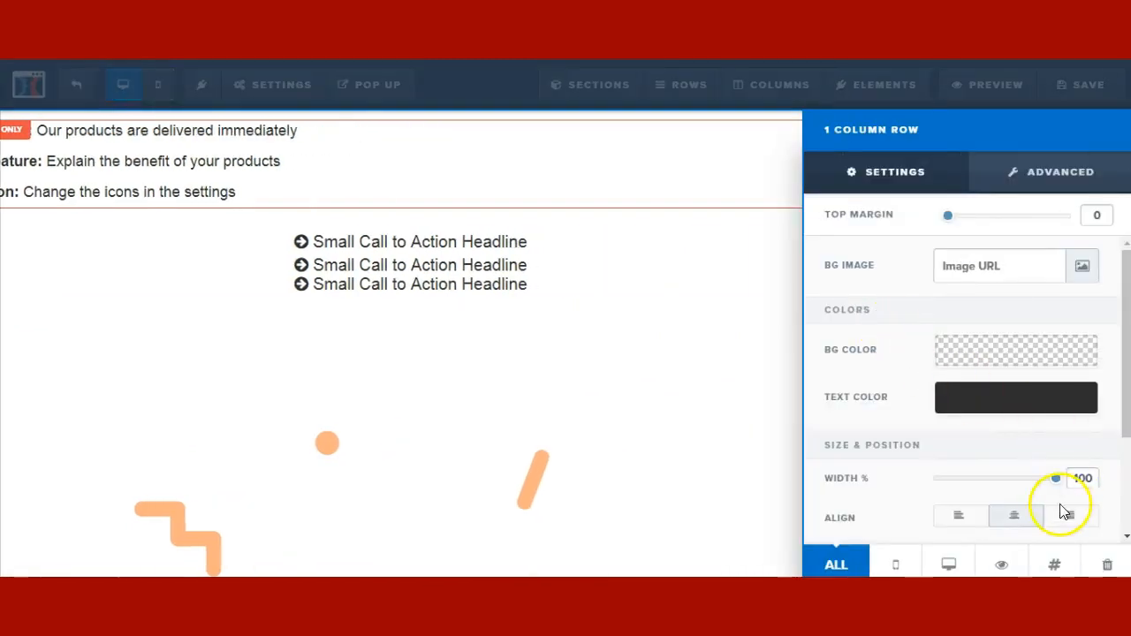
left_click_drag(1058, 486, 940, 485)
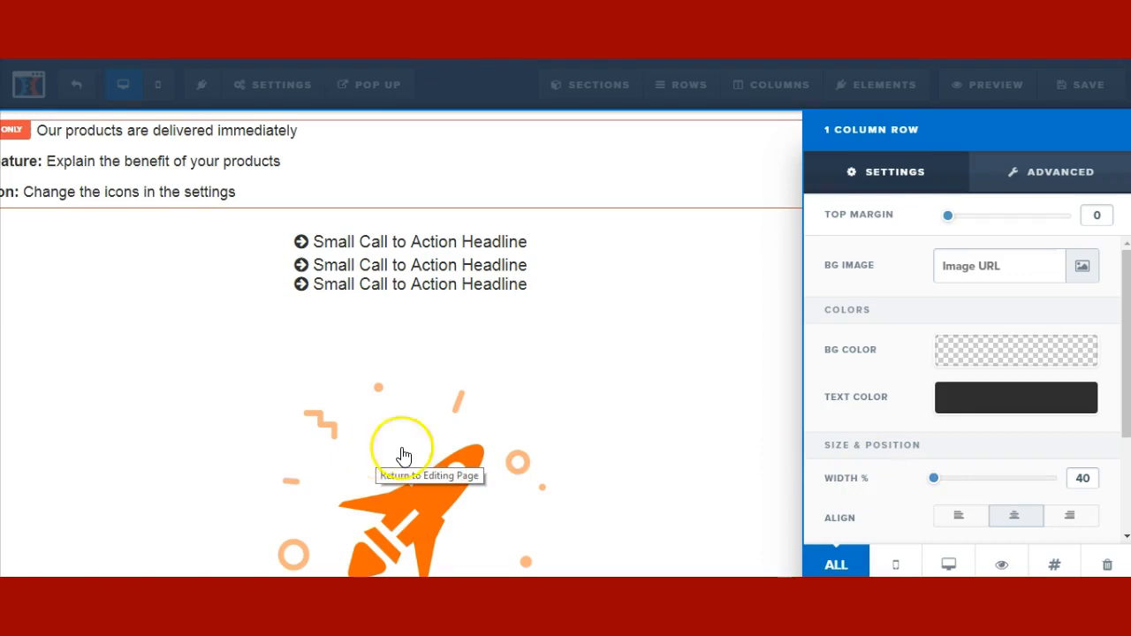
left_click(572, 433)
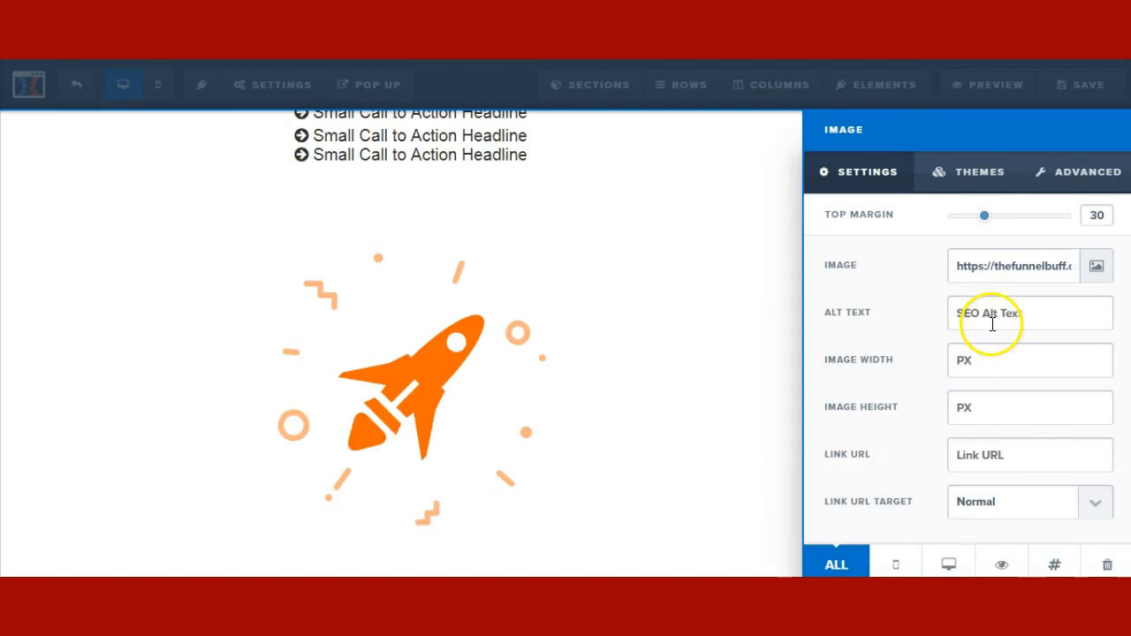
- Preview the mobile layout, then add a one-column row under the rocket and list its elements
left_click(158, 85)
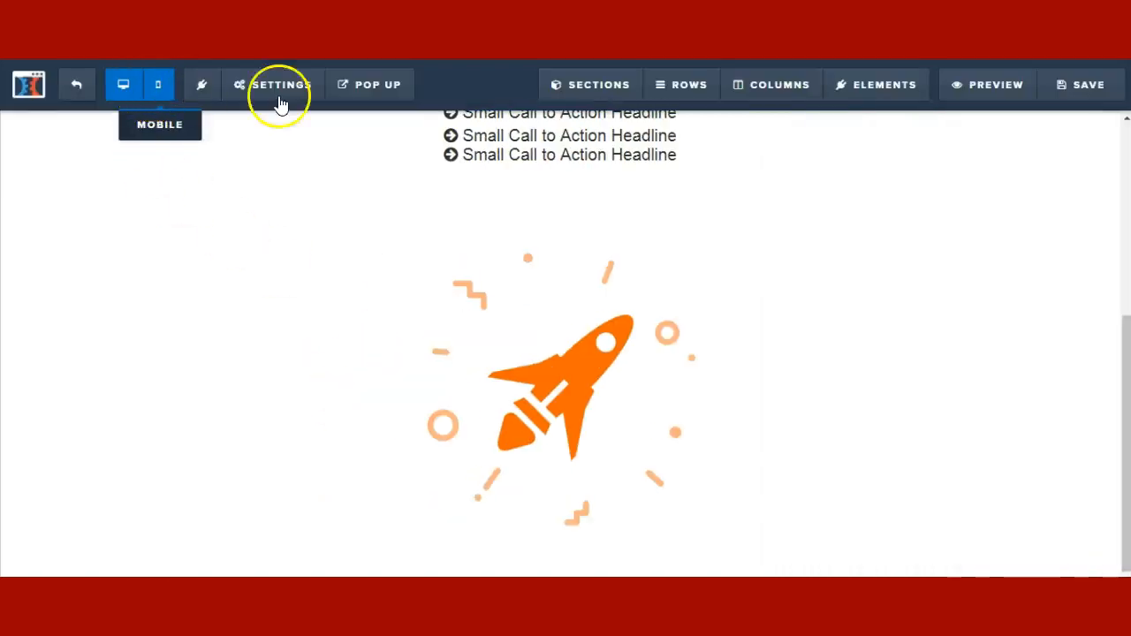
left_click(124, 85)
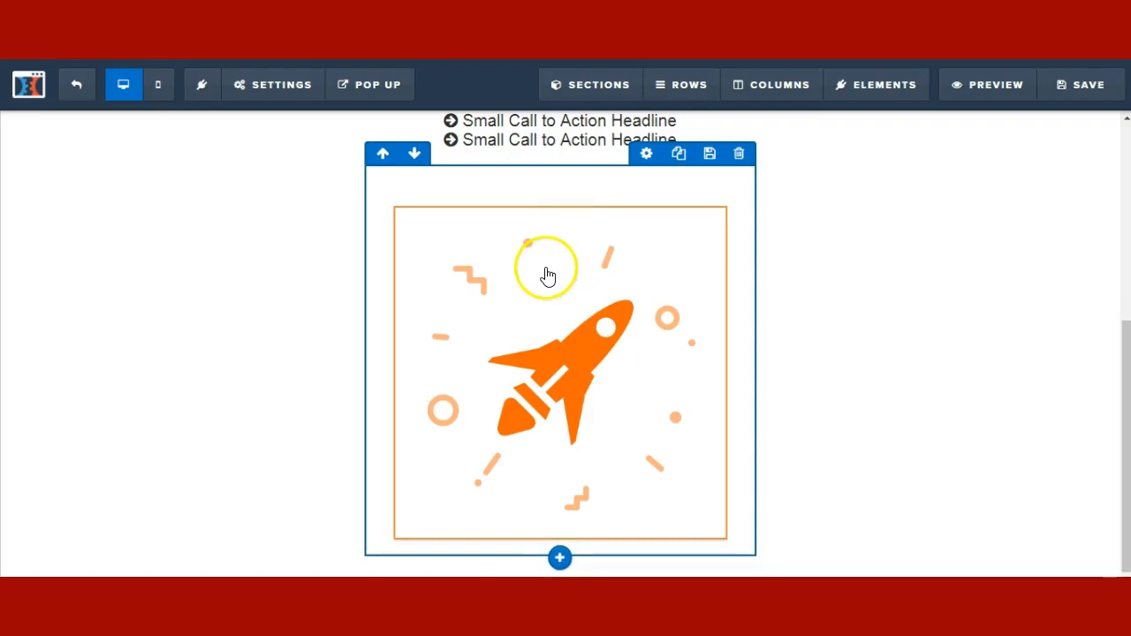
left_click(561, 555)
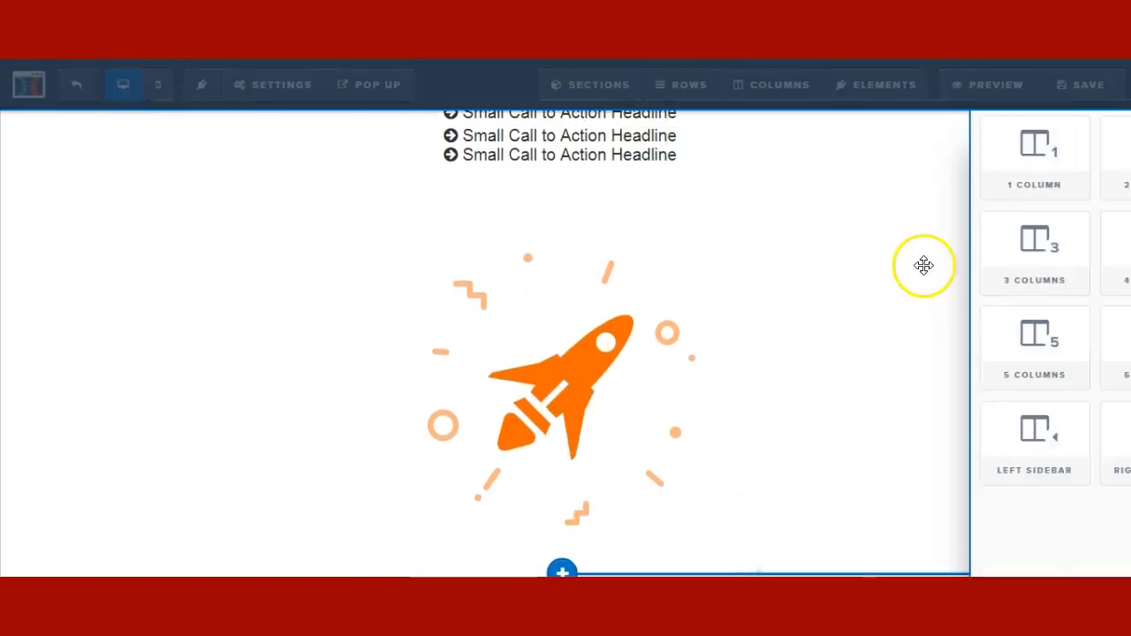
left_click(860, 153)
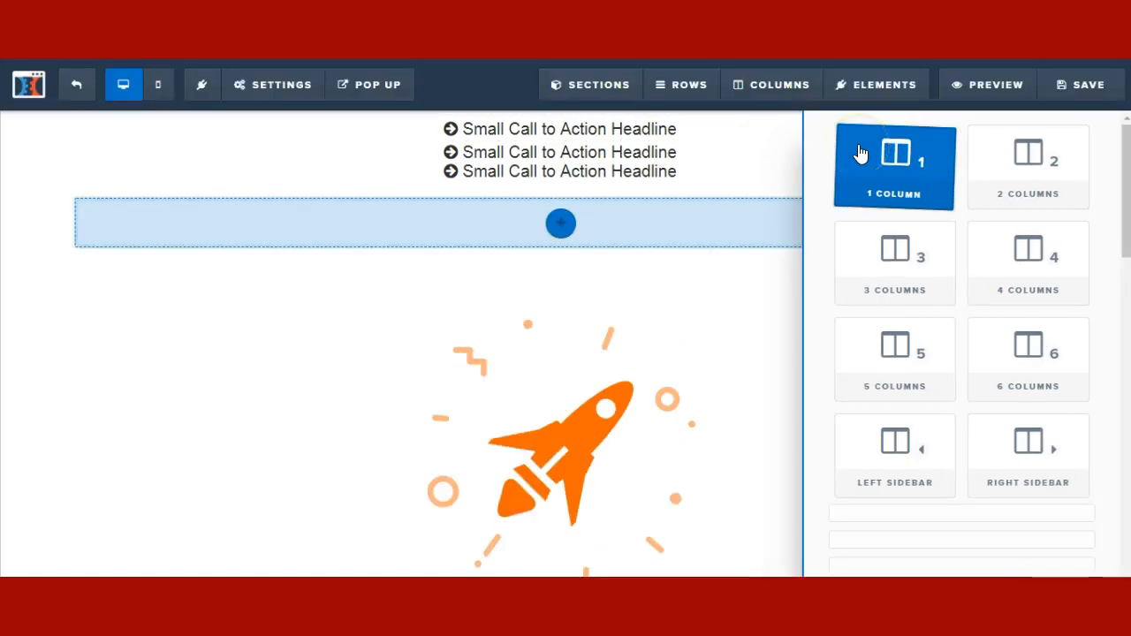
scroll(646, 380, "down", 1)
left_click(561, 558)
left_click(822, 184)
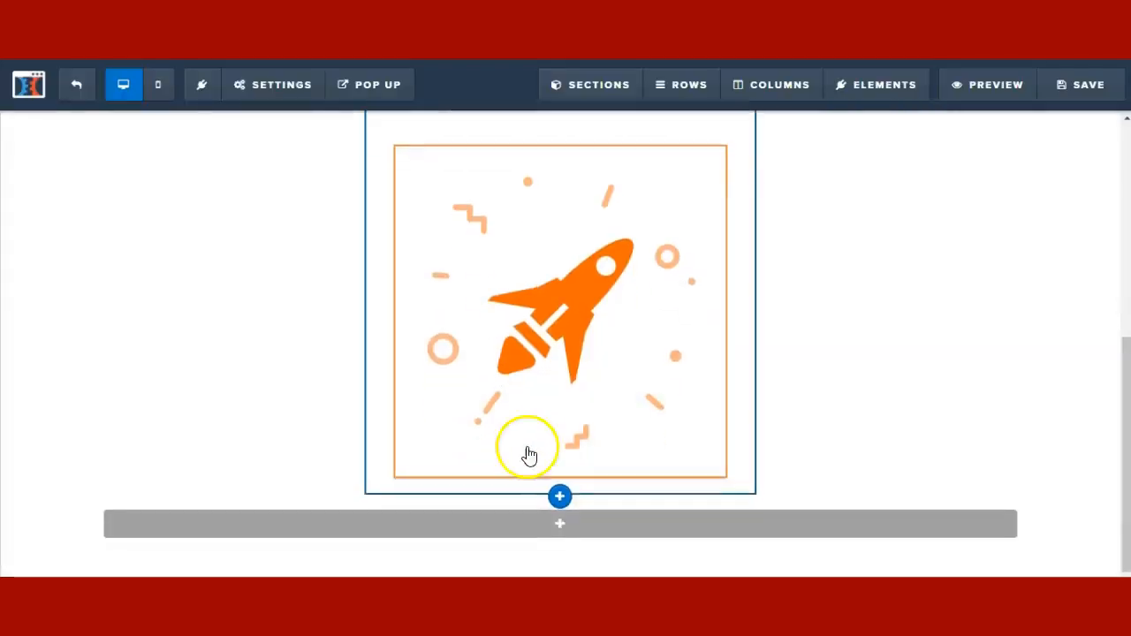
left_click(556, 521)
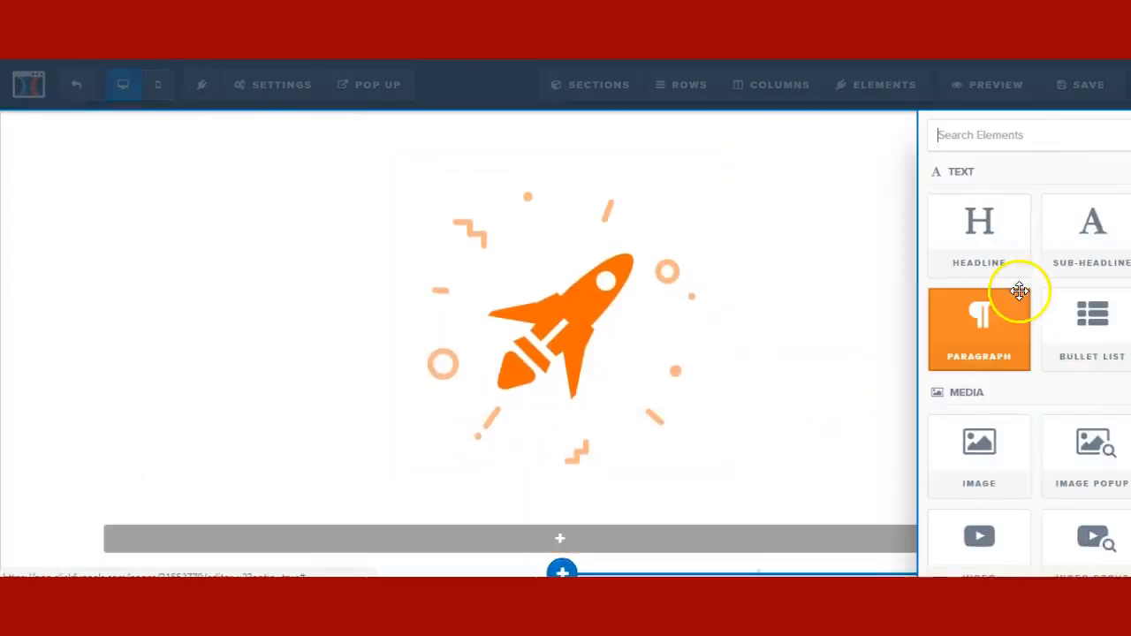
left_click(1070, 188)
left_click_drag(972, 231, 576, 487)
scroll(643, 338, "down", 1)
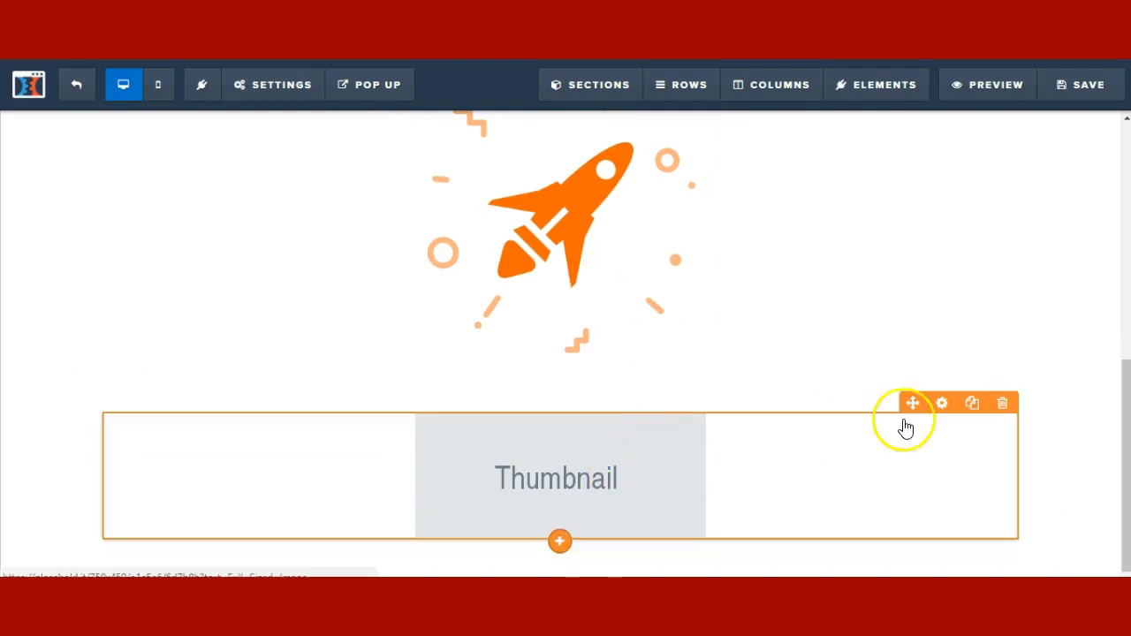
left_click(943, 406)
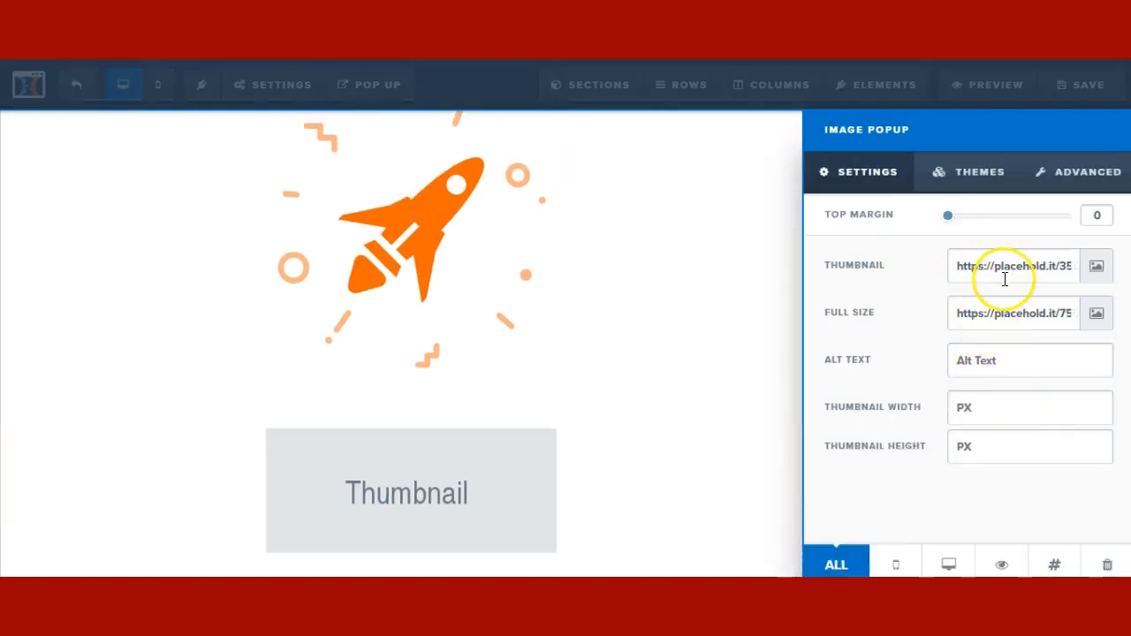
left_click(518, 460)
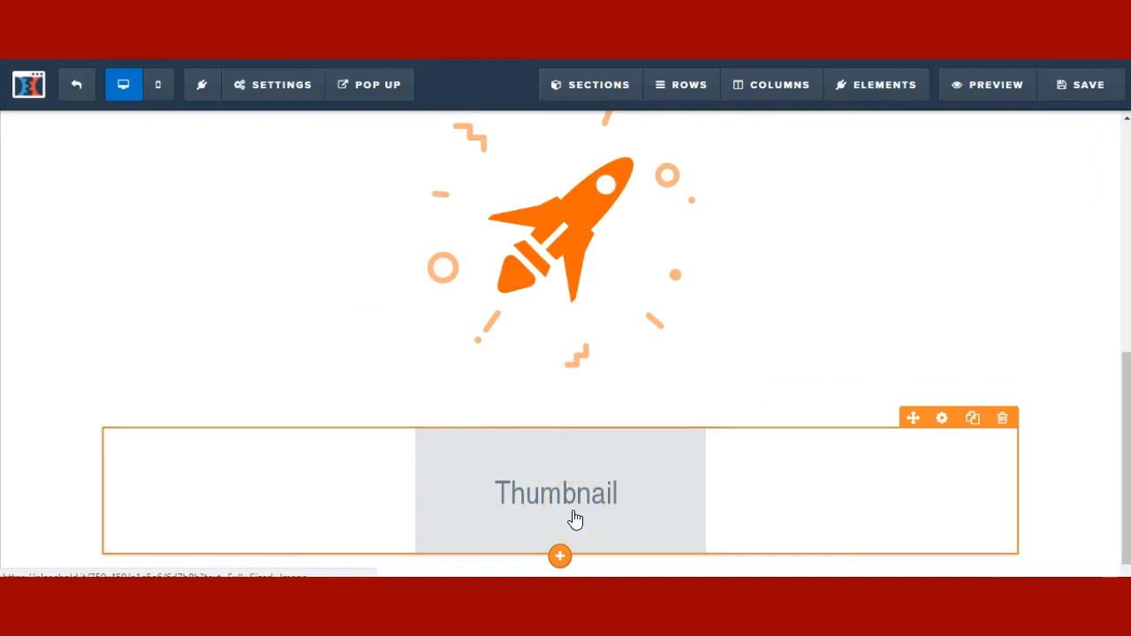
left_click(623, 497)
scroll(625, 498, "down", 1)
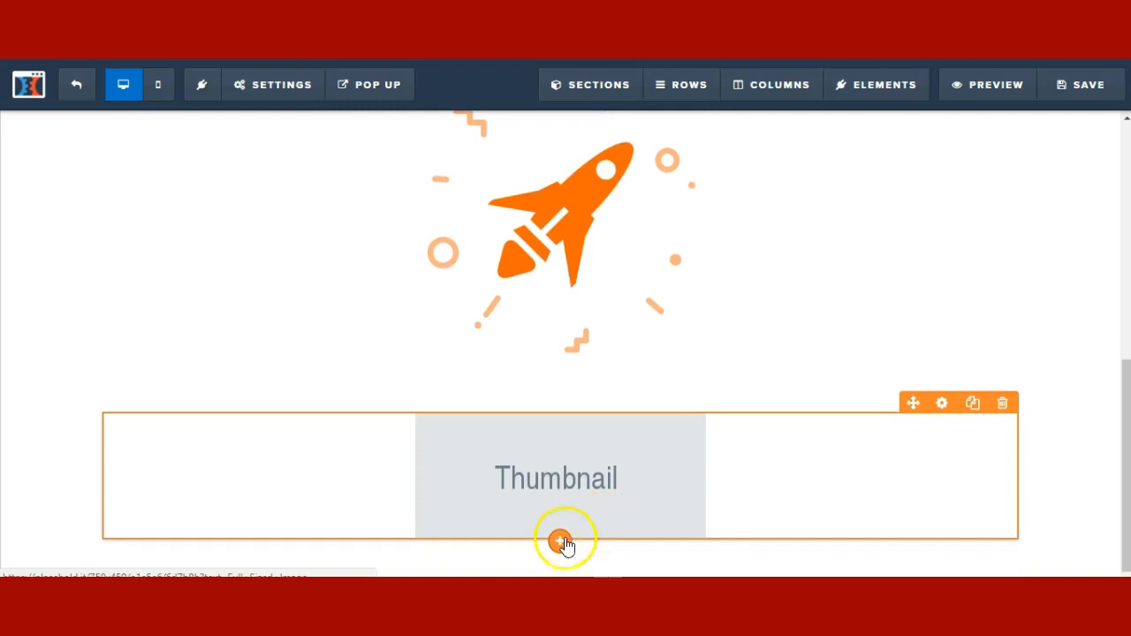
- Add a Video element from MEDIA beneath the Thumbnail image popup
left_click(561, 545)
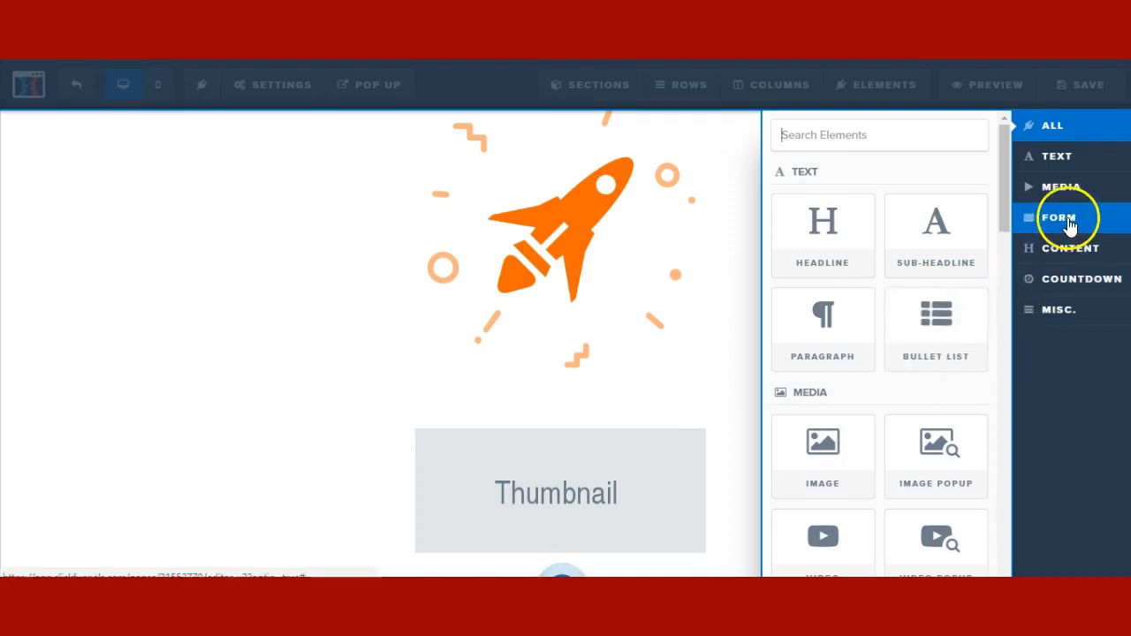
left_click(1076, 189)
left_click(815, 352)
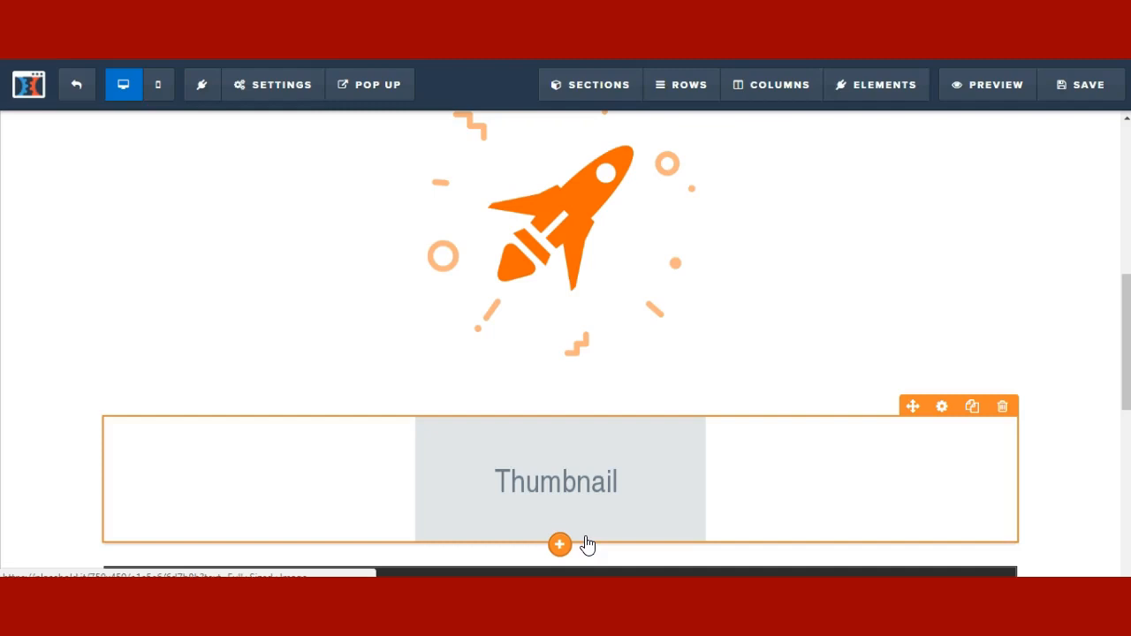
- Open and close the Thumbnail image popup's settings
left_click(630, 507)
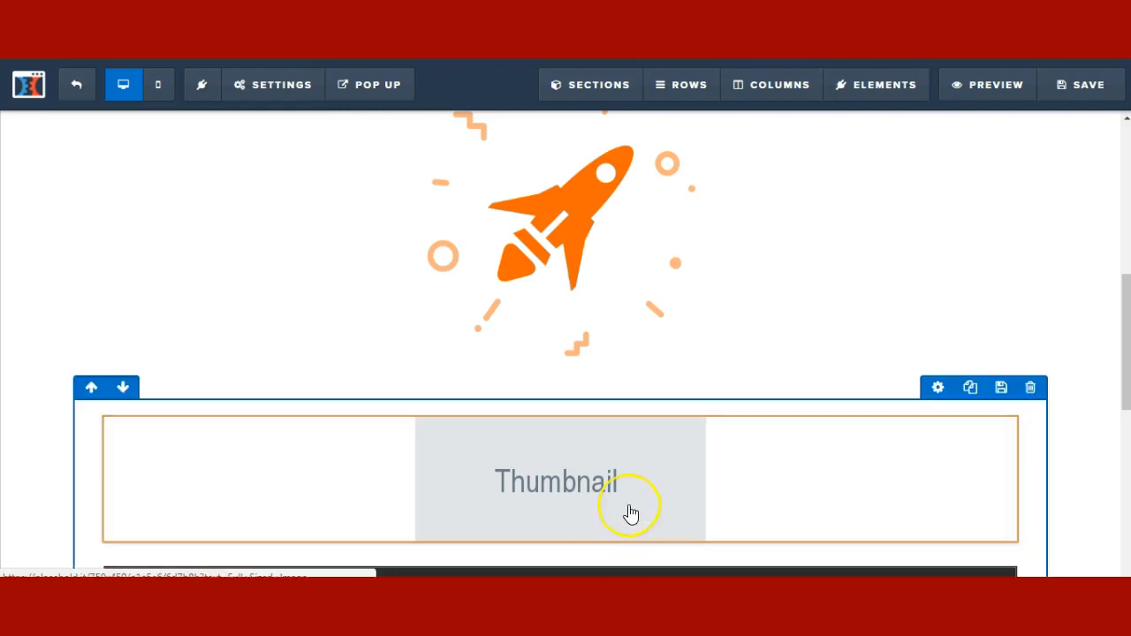
left_click(630, 507)
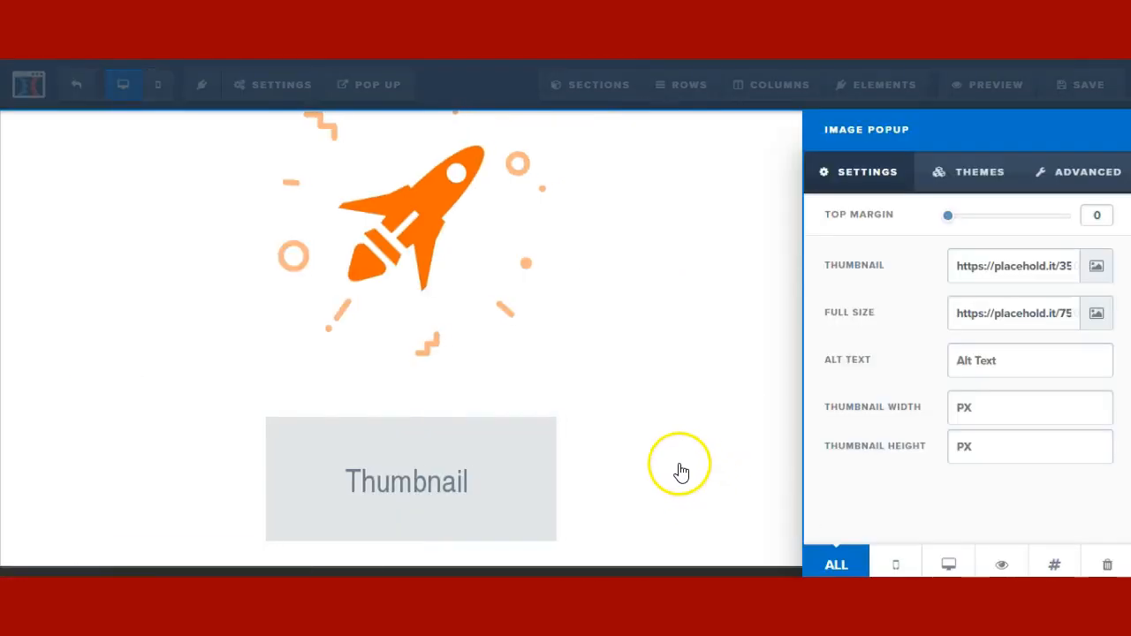
left_click(679, 468)
scroll(680, 467, "down", 5)
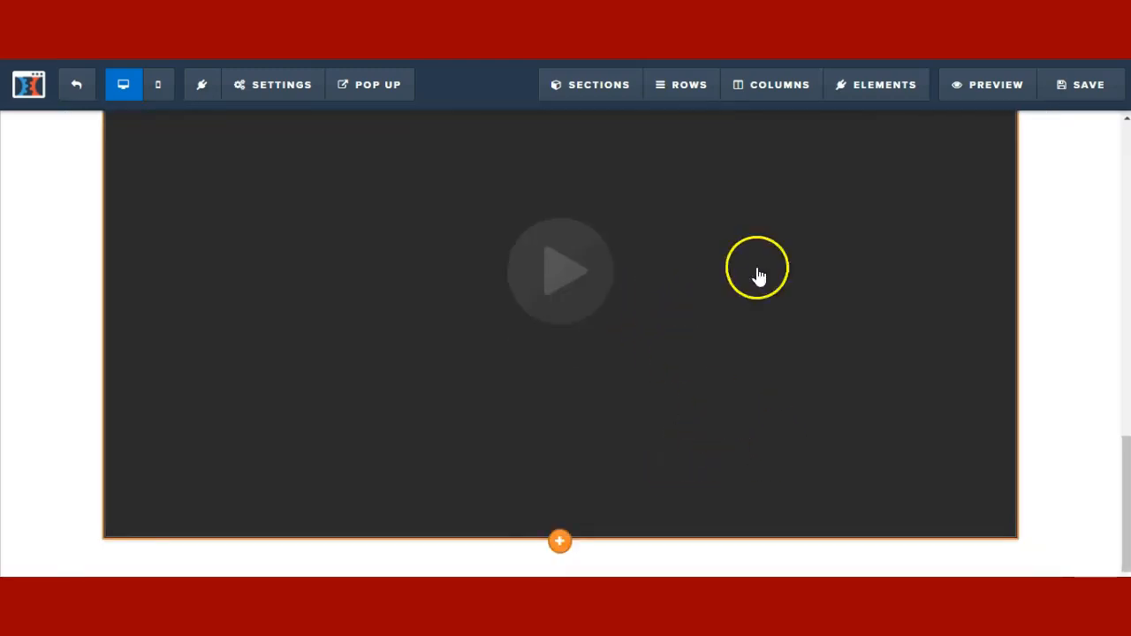
- Set the video's Width to Half Width and Sticky on Scroll to On
left_click(876, 268)
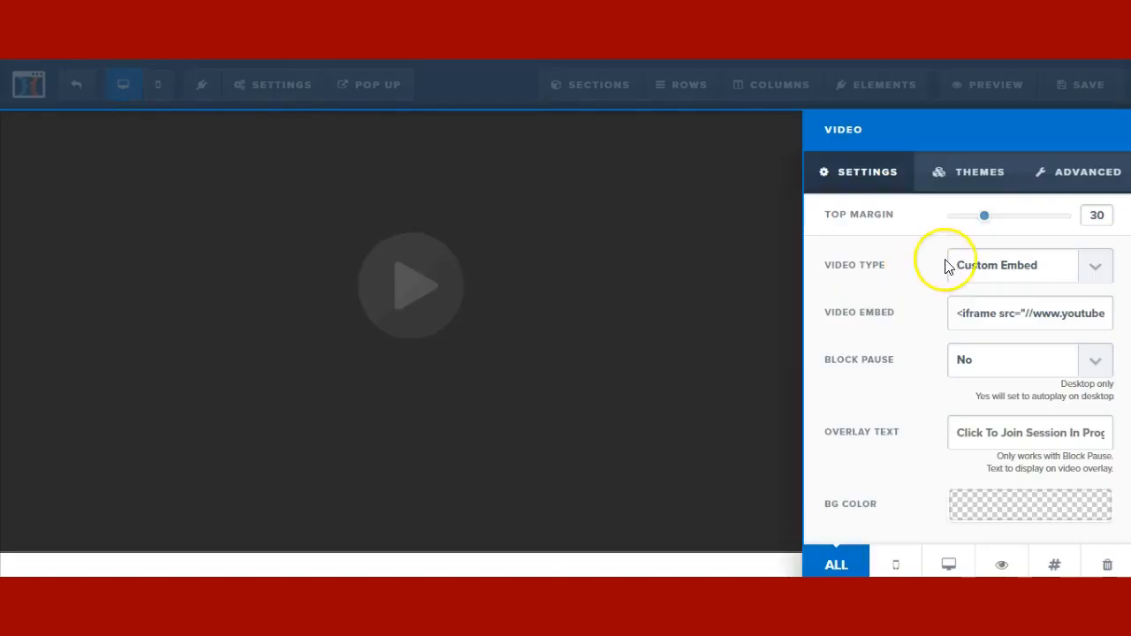
left_click(983, 171)
left_click(1105, 171)
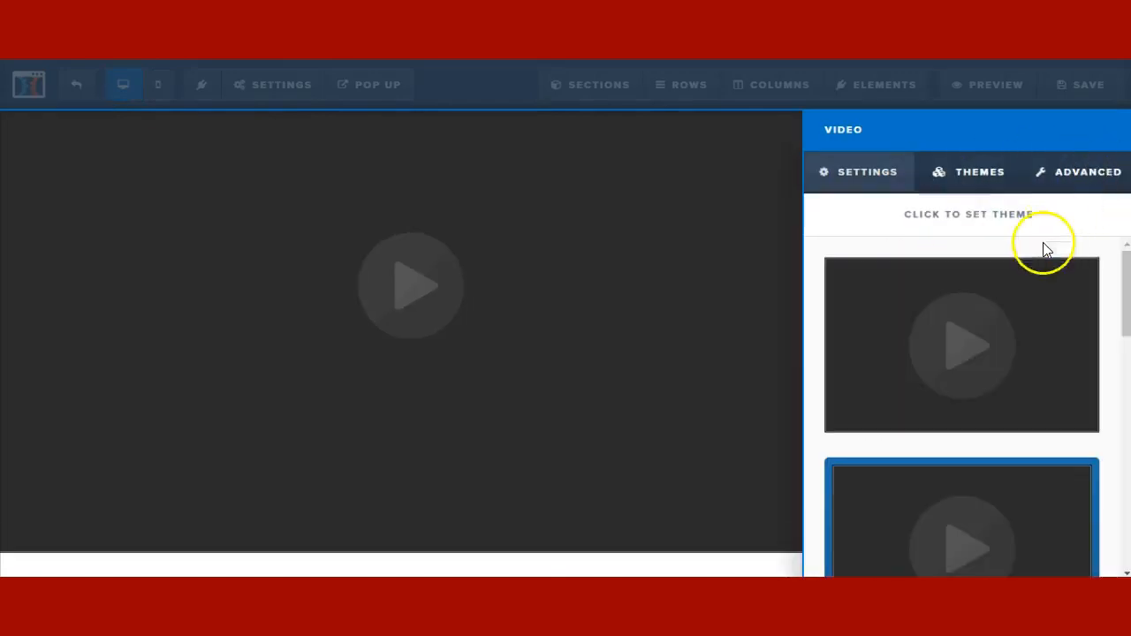
left_click(1018, 272)
left_click(1016, 306)
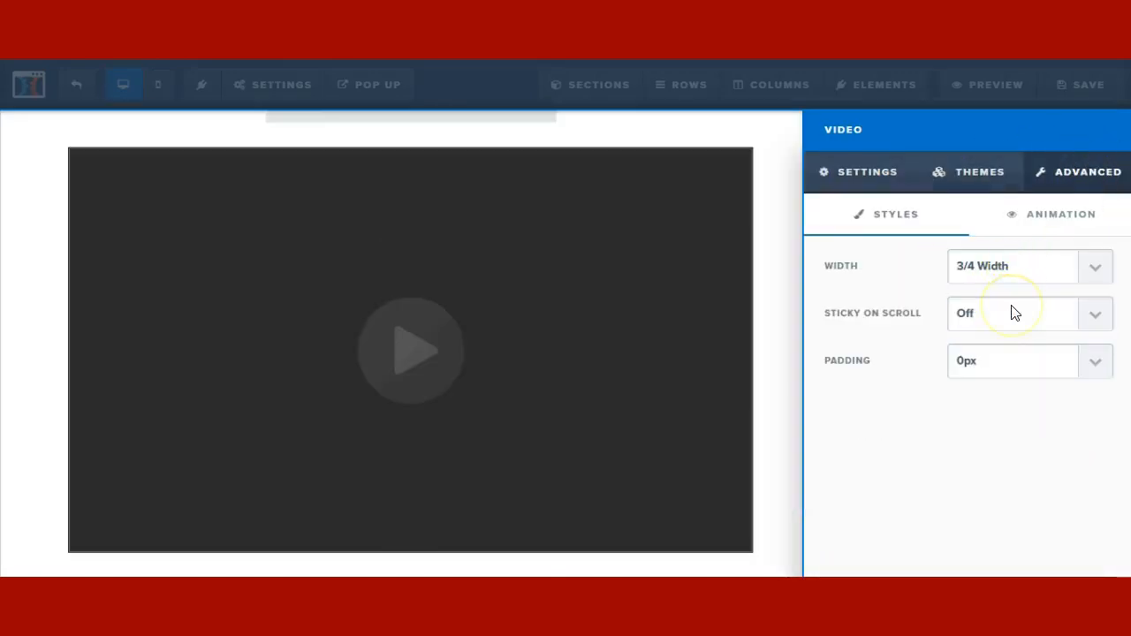
left_click(1006, 319)
left_click(1003, 271)
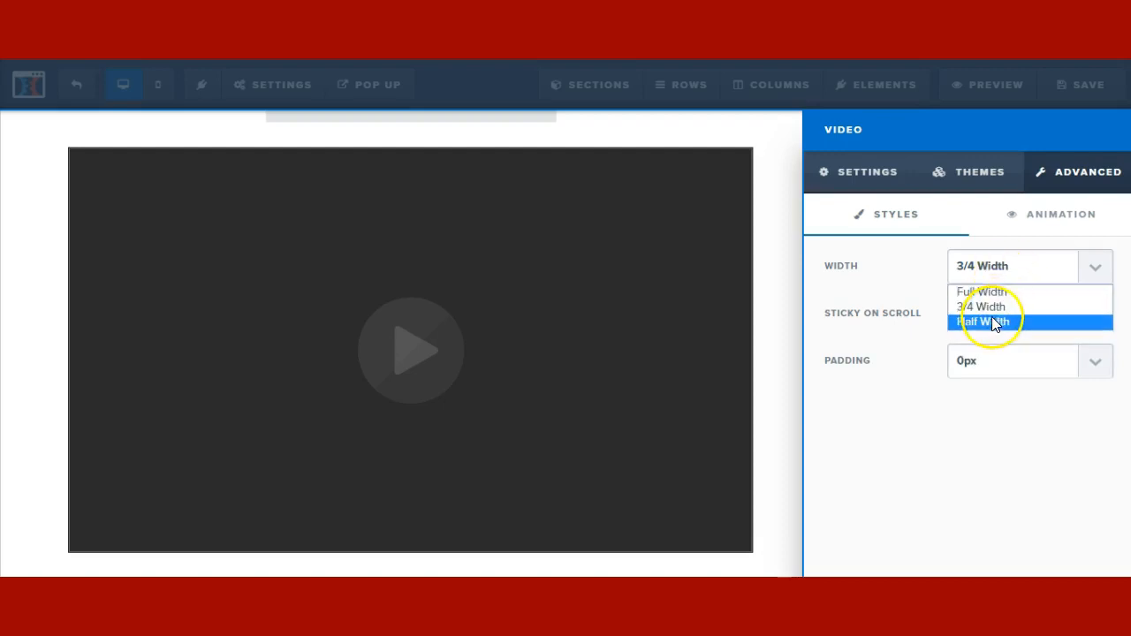
left_click(995, 324)
left_click(993, 320)
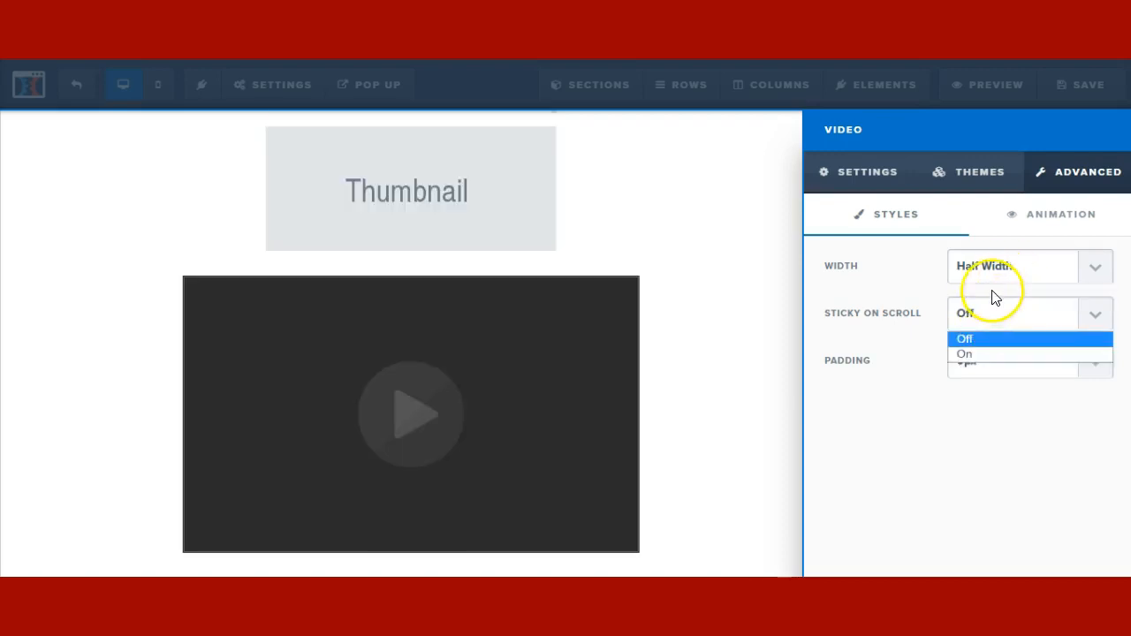
left_click(967, 354)
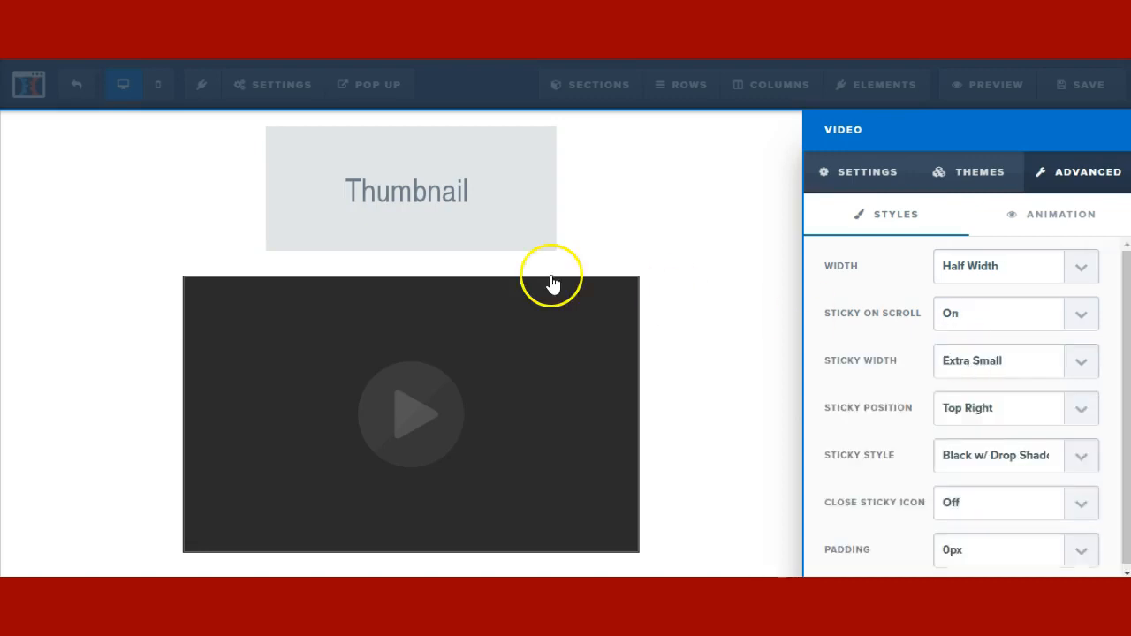
left_click(702, 253)
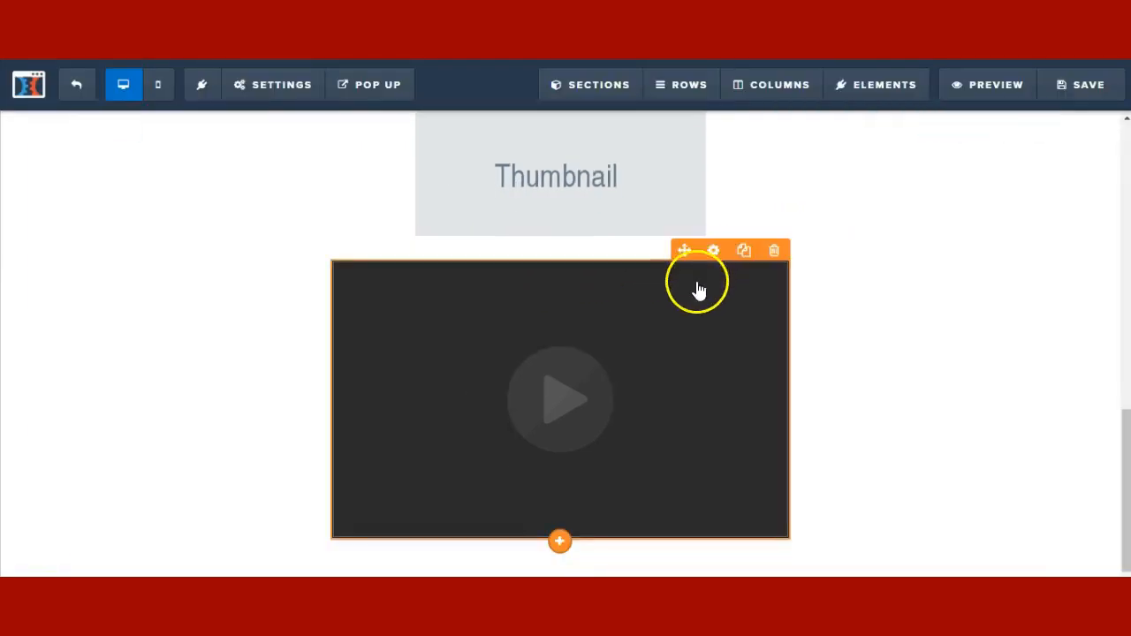
- Change the video's Width from Half Width to Full Width
scroll(935, 168, "up", 1)
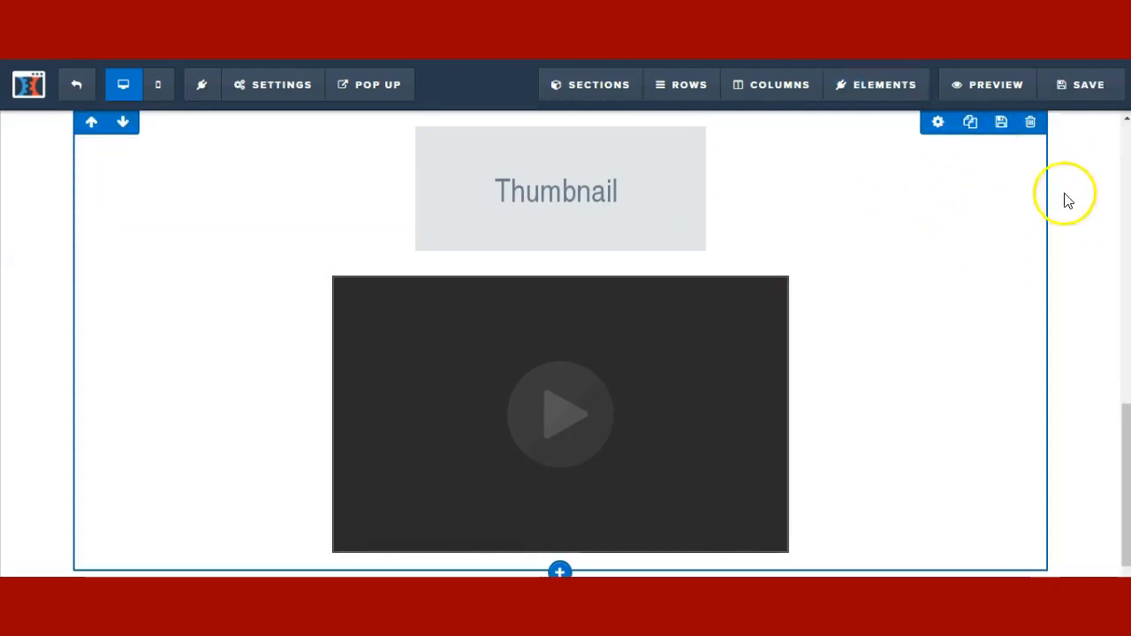
scroll(854, 351, "up", 9)
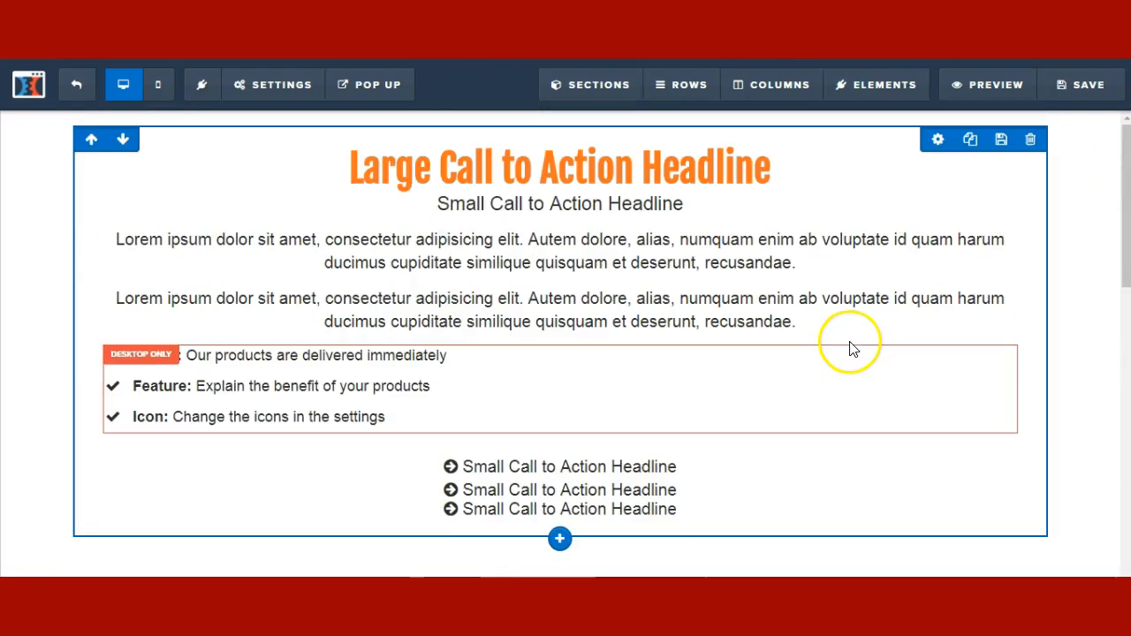
scroll(854, 346, "down", 4)
scroll(851, 346, "down", 5)
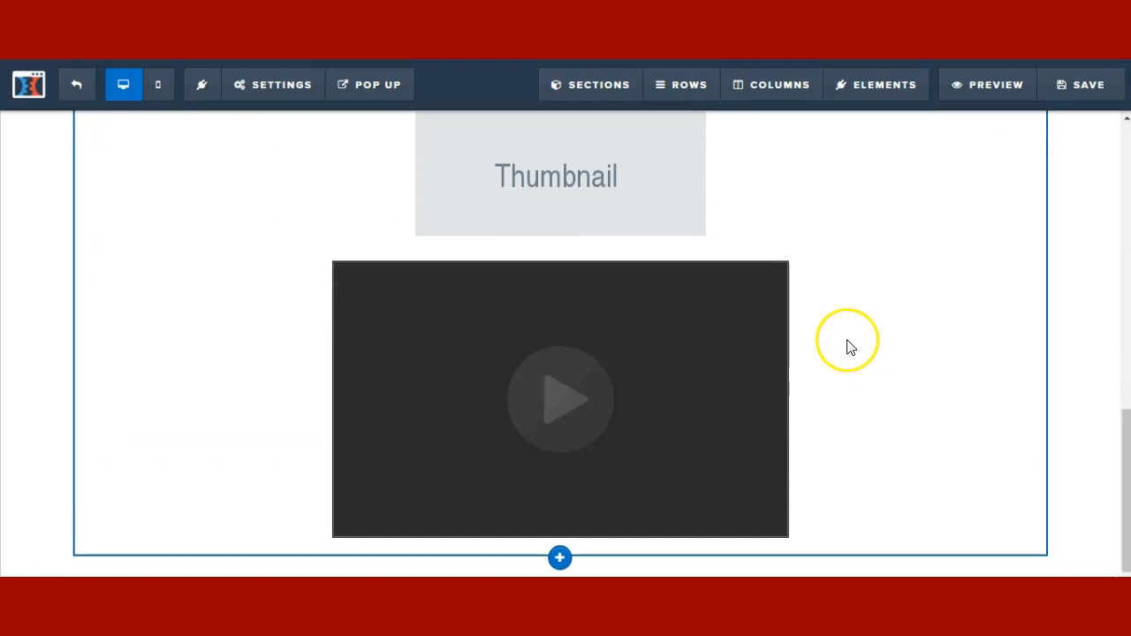
mouse_move(766, 313)
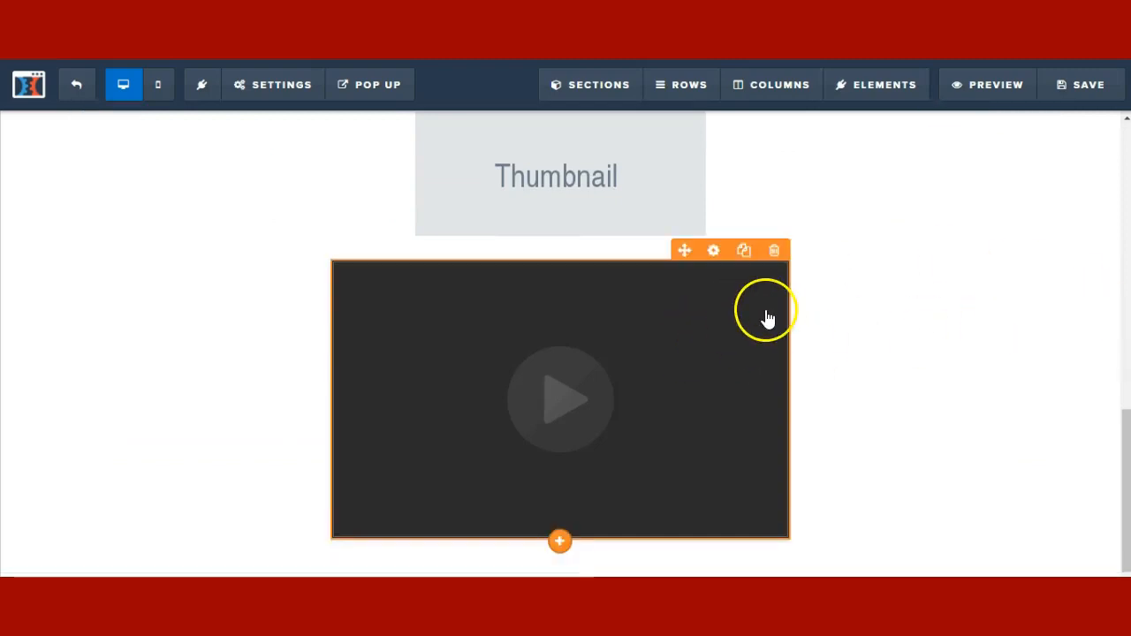
left_click(714, 250)
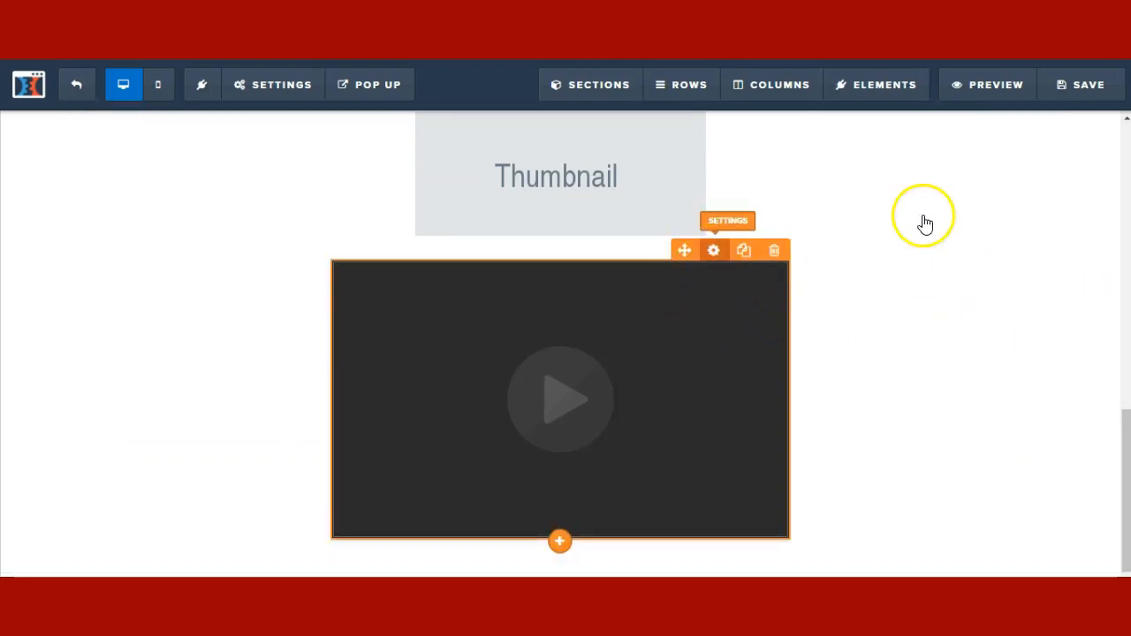
left_click(1064, 187)
left_click(979, 271)
left_click(979, 307)
left_click(981, 275)
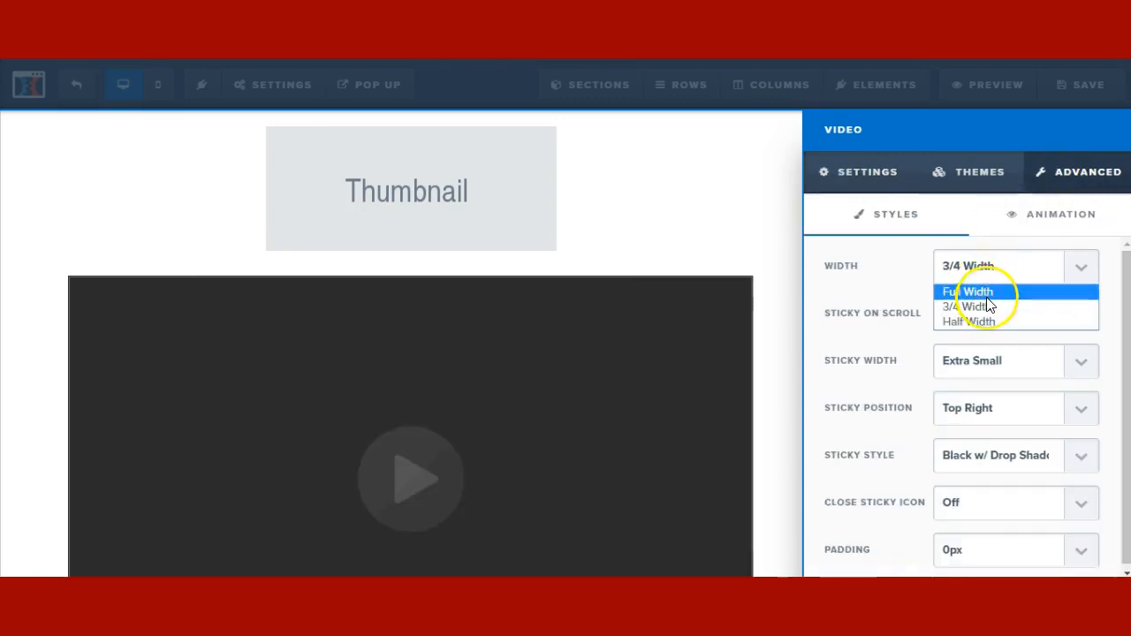
left_click(973, 292)
- Move the video up directly beneath the rocket image
left_click(712, 253)
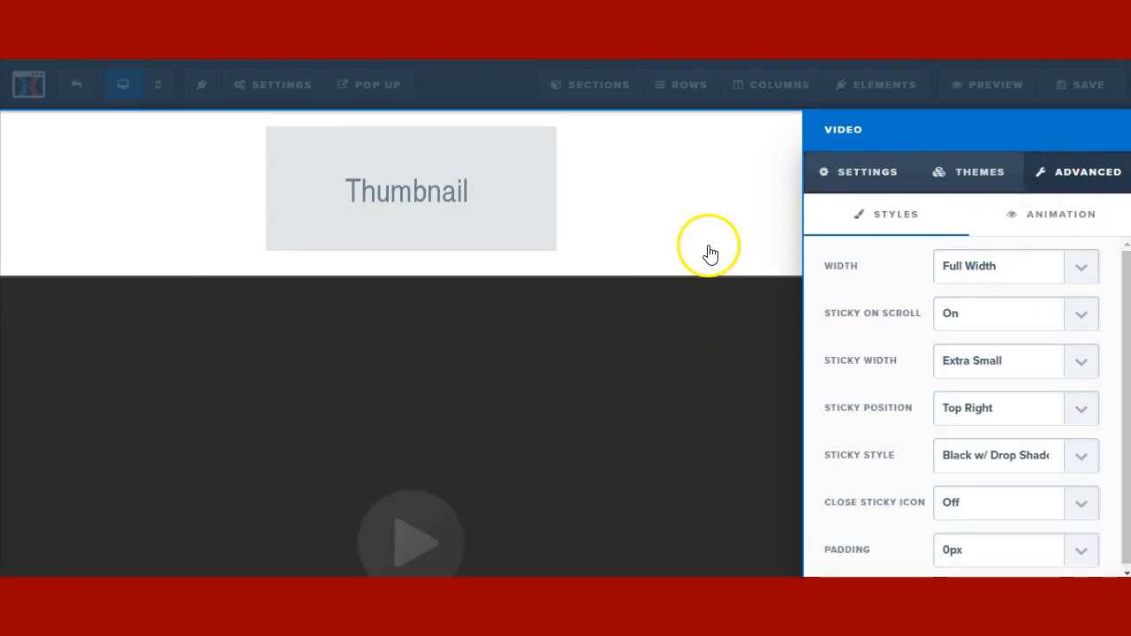
left_click_drag(790, 521, 674, 334)
scroll(789, 269, "up", 2)
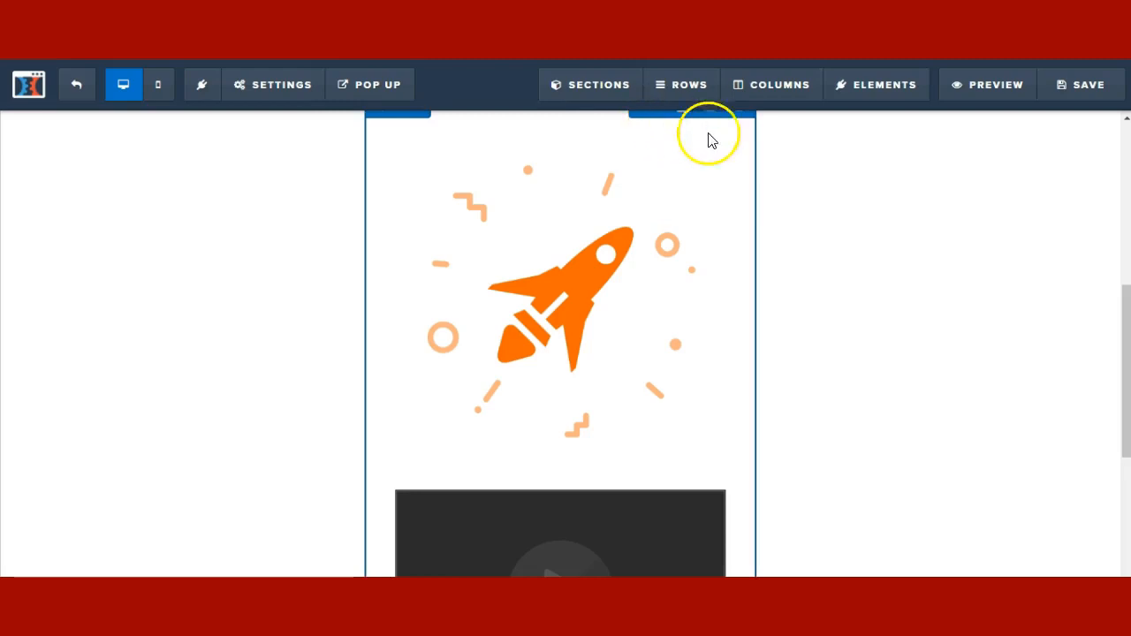
- Add an Audio Player from MEDIA beneath the Thumbnail, below the video
scroll(723, 183, "down", 4)
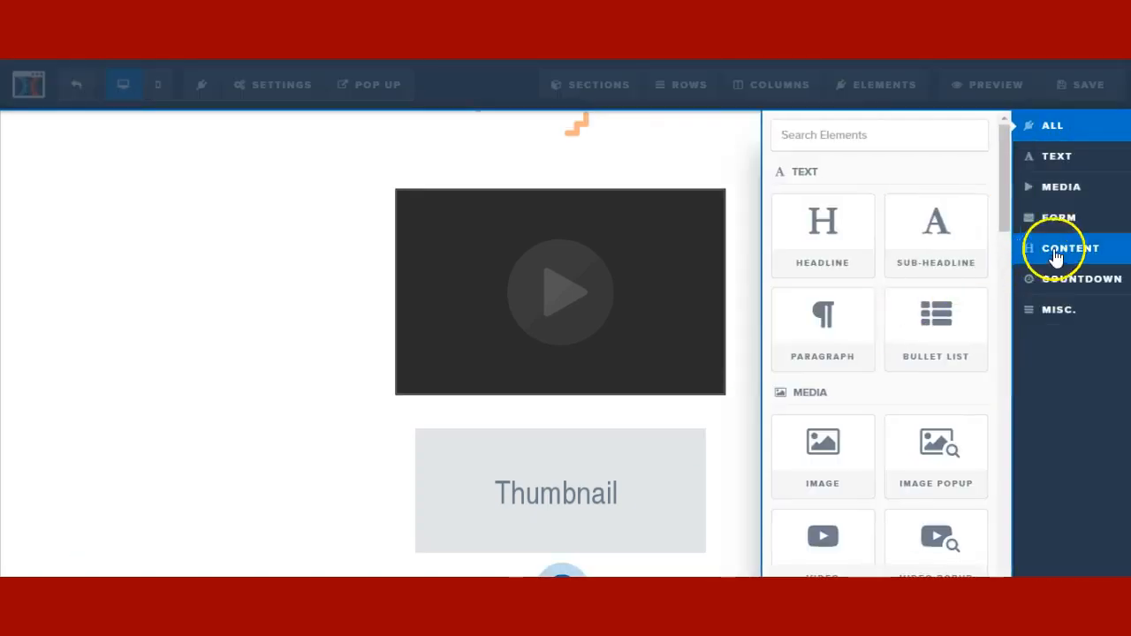
left_click(1089, 190)
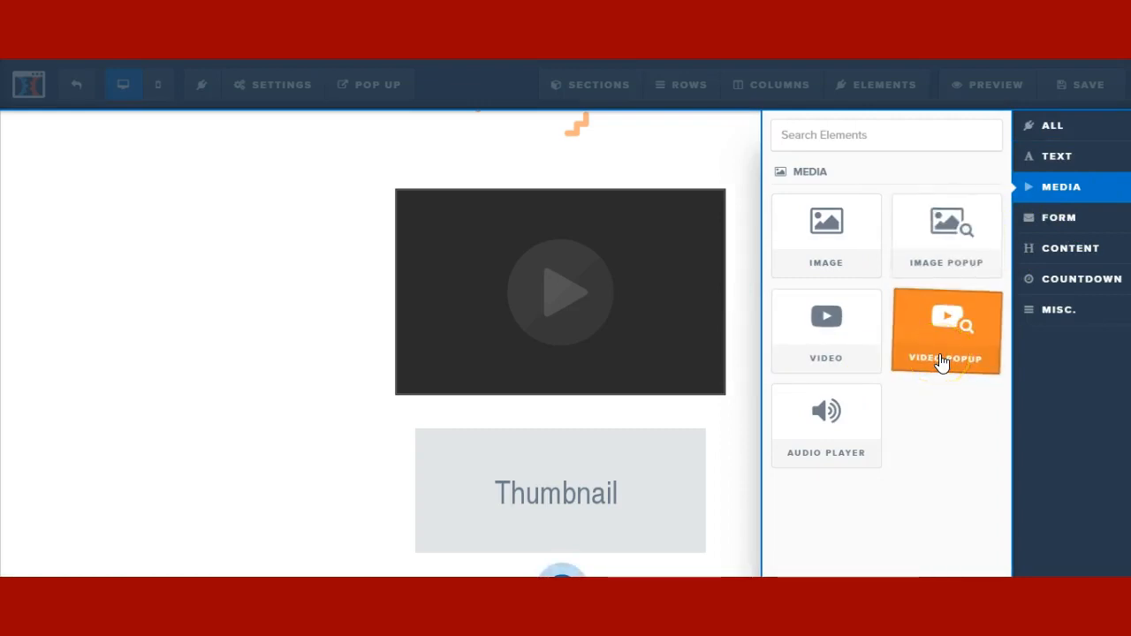
left_click_drag(942, 363, 571, 545)
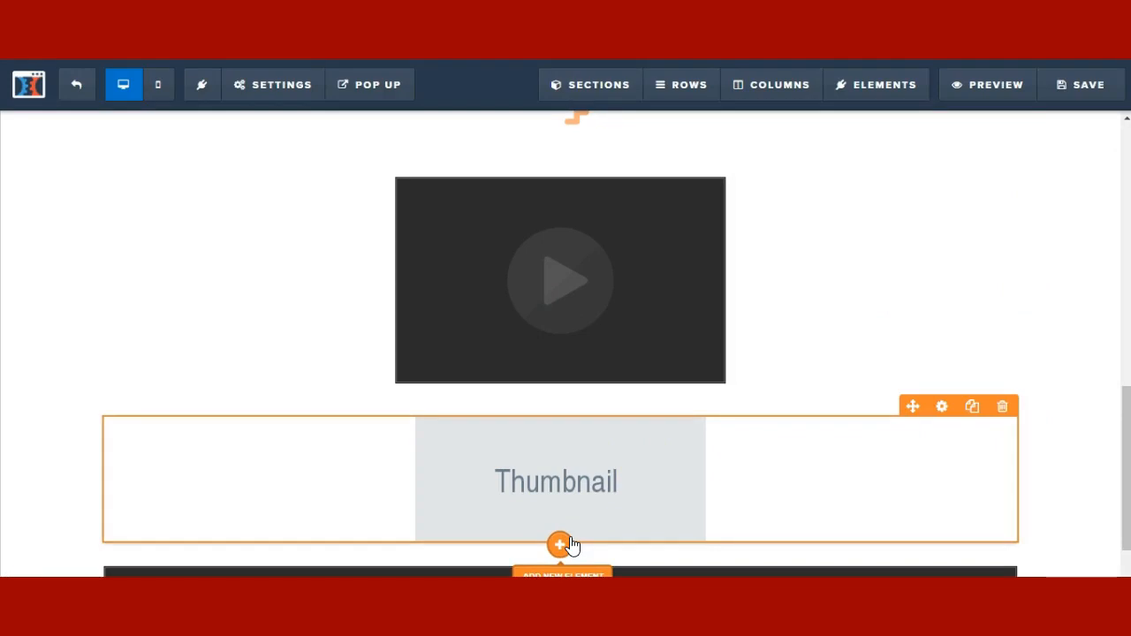
scroll(570, 545, "down", 1)
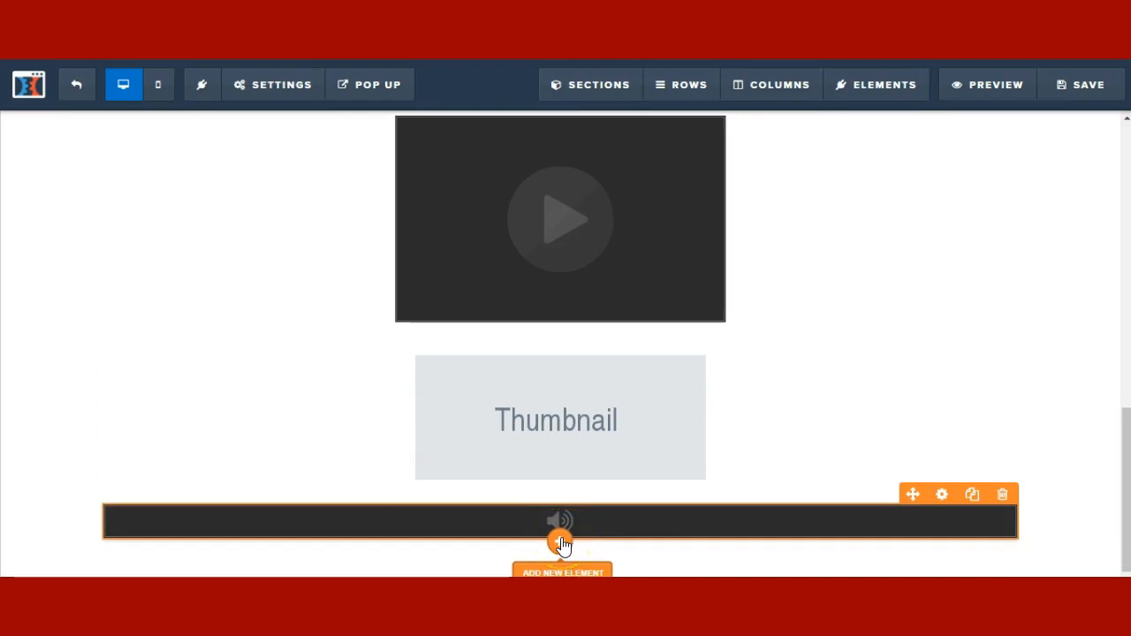
left_click(562, 543)
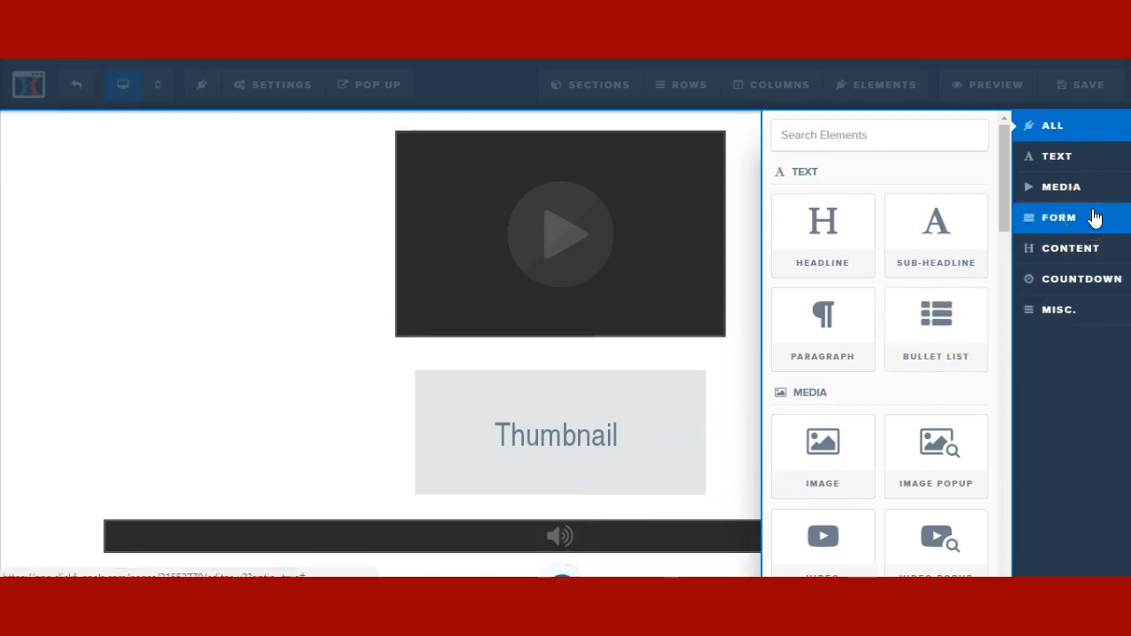
- Place a Click to Sign Up button from the FORM elements below the audio player
left_click(1094, 218)
left_click_drag(842, 241, 575, 554)
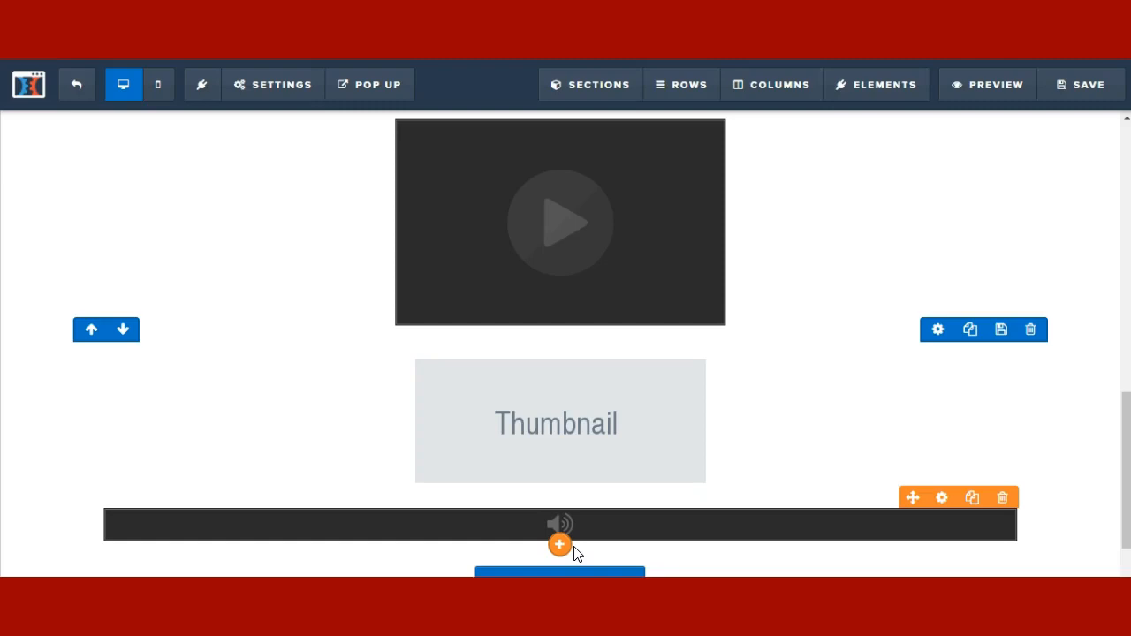
scroll(575, 553, "down", 1)
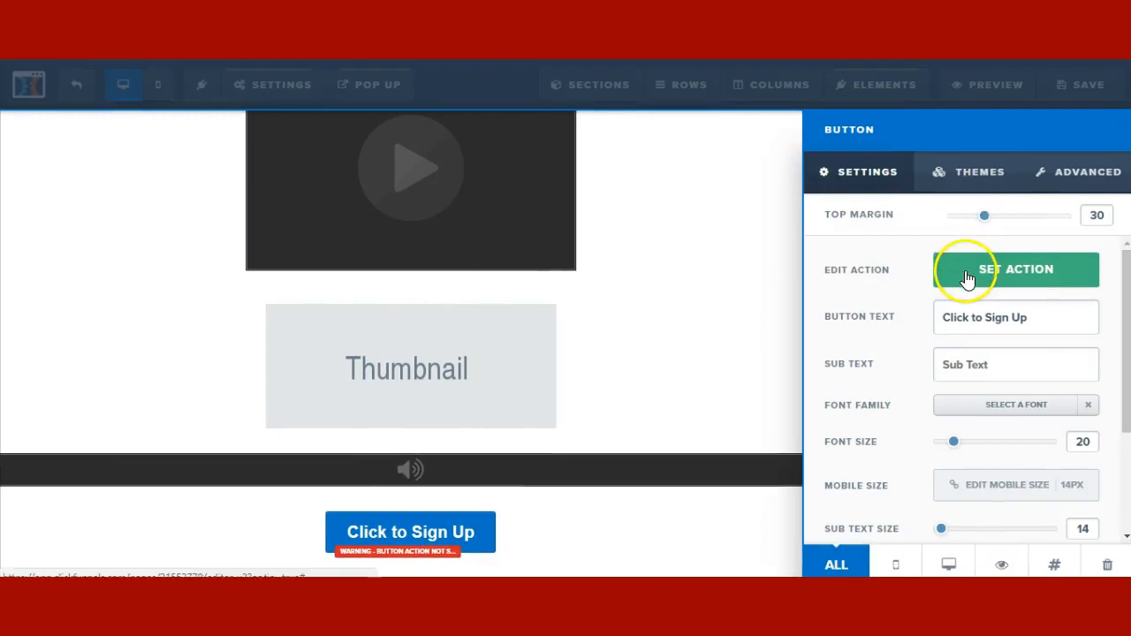
- Set the button's action to Go to Website URL '#' in the same window
left_click(968, 279)
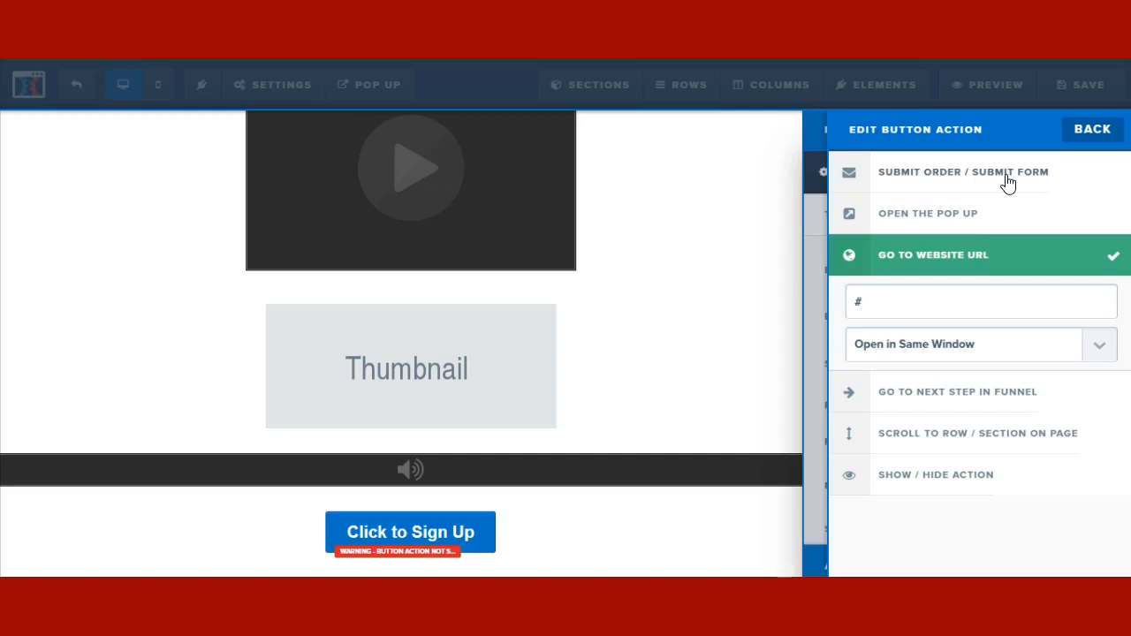
left_click(950, 258)
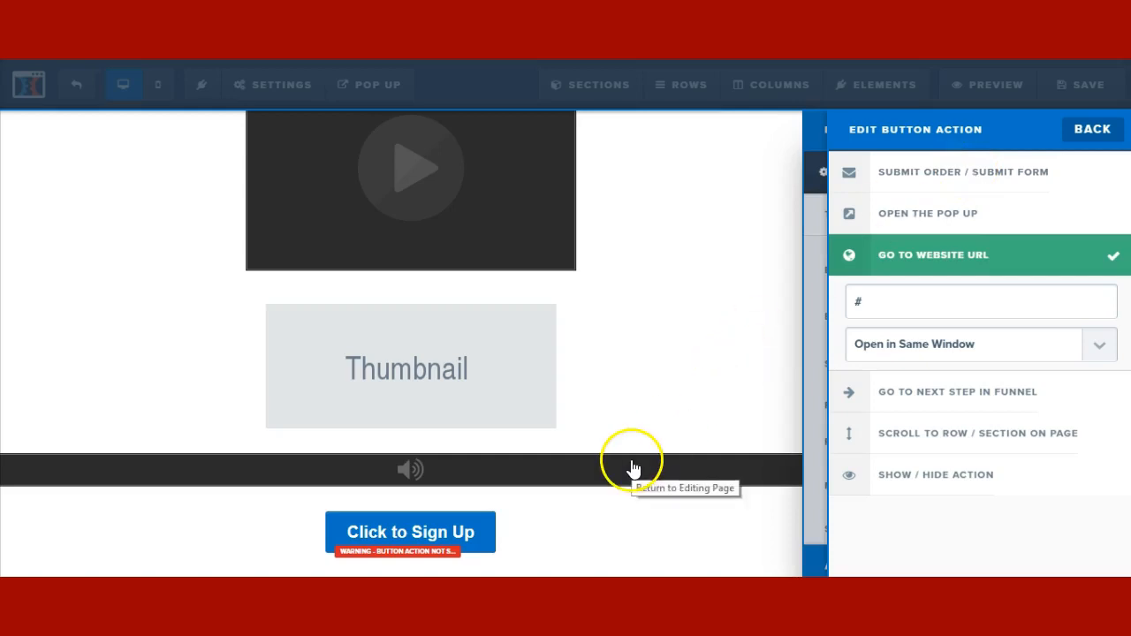
left_click(466, 486)
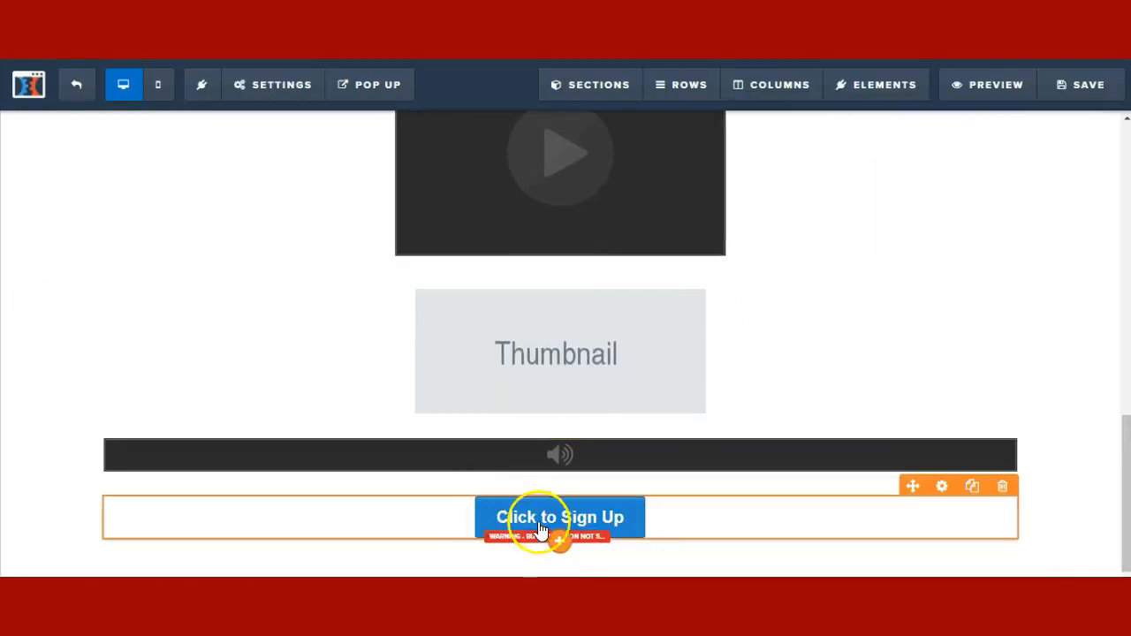
- Add an Input field from the FORM elements below the Click to Sign Up button
left_click(560, 541)
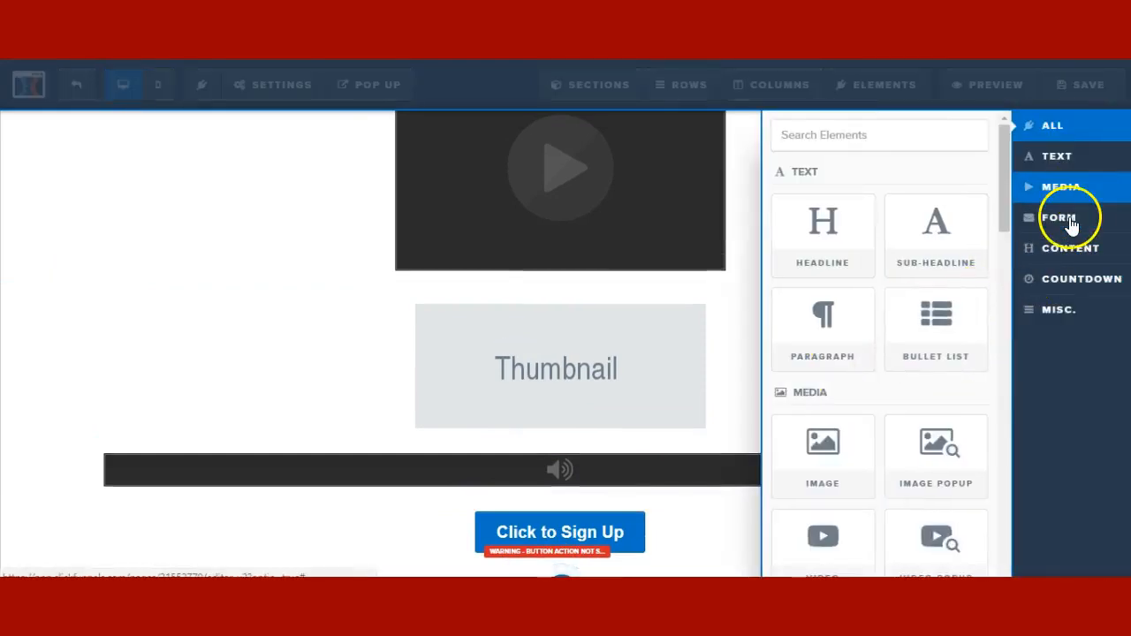
left_click(1065, 217)
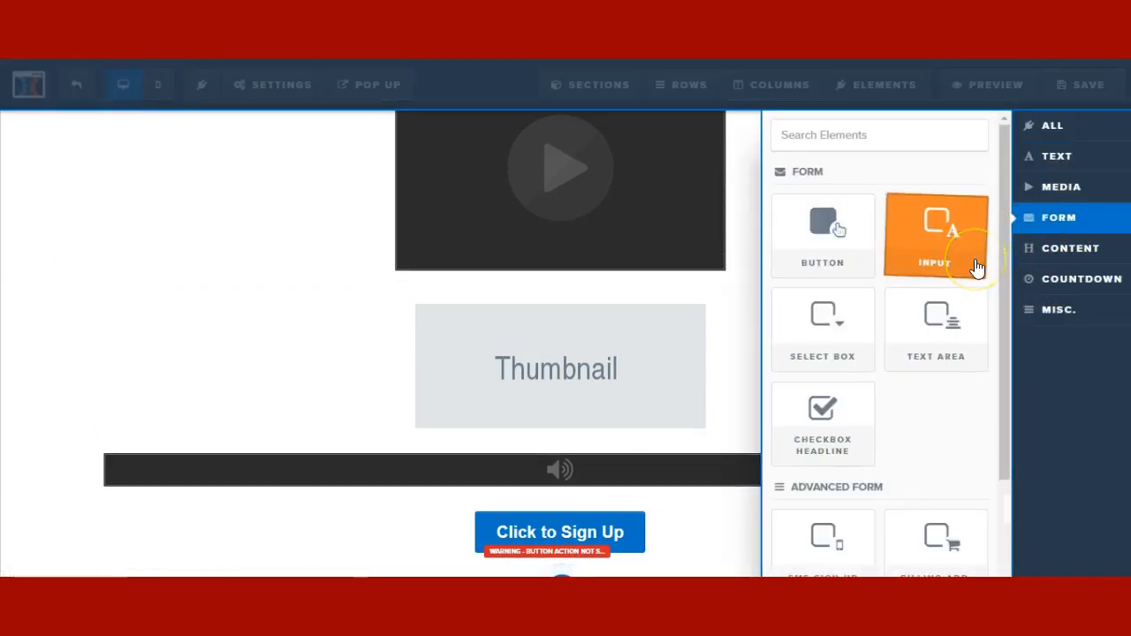
left_click(741, 387)
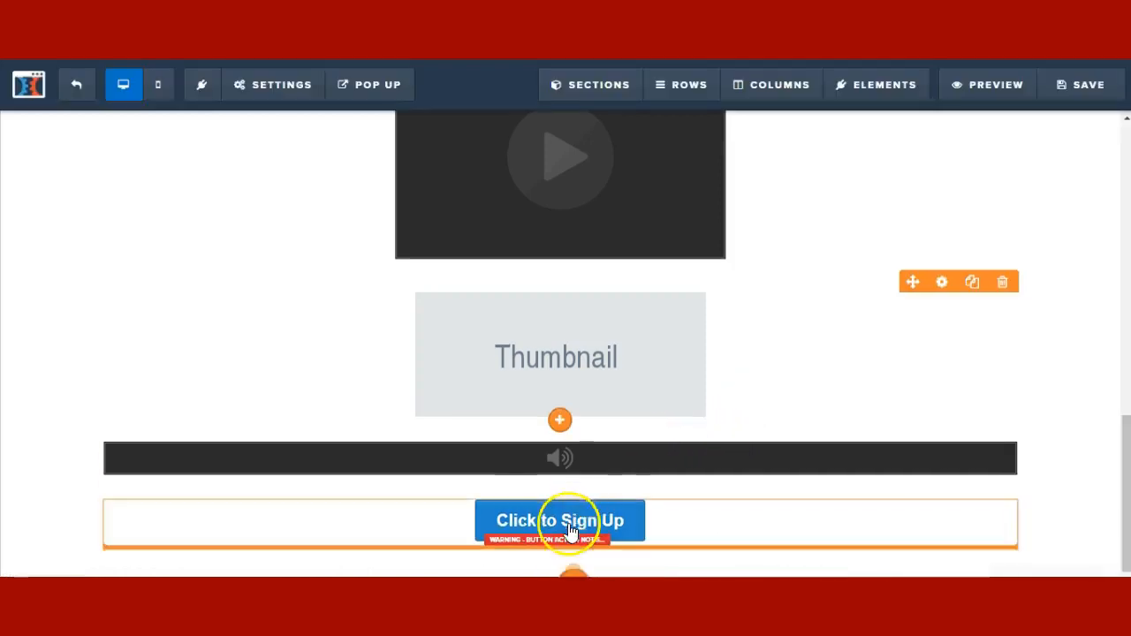
left_click(630, 489)
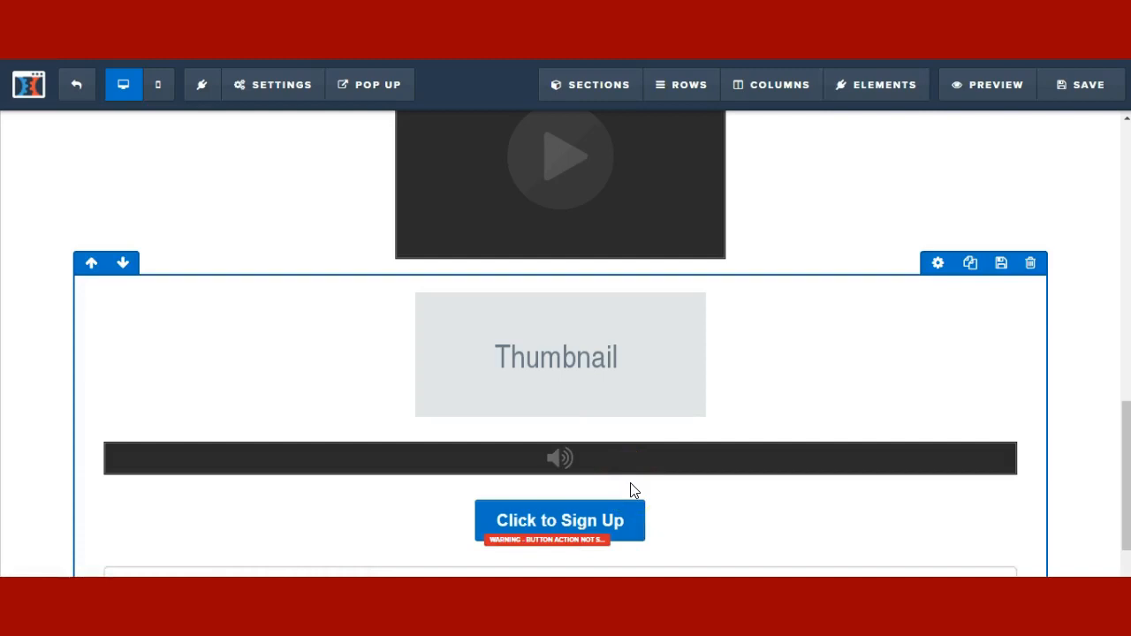
scroll(620, 491, "down", 1)
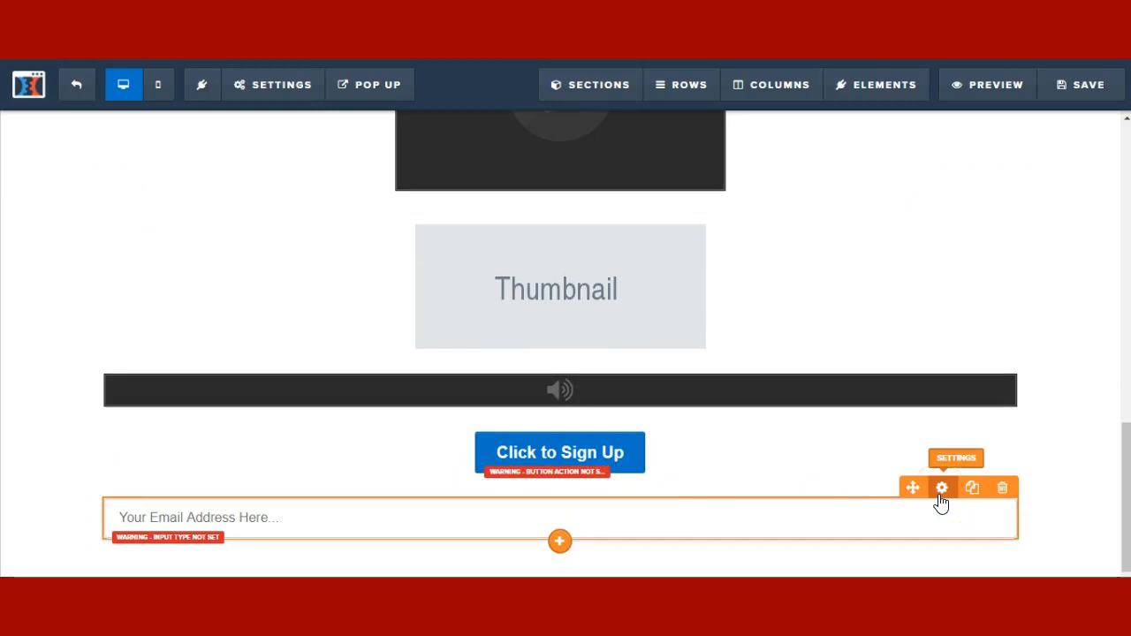
- Set the new input's Input Type to Full Name
left_click(943, 488)
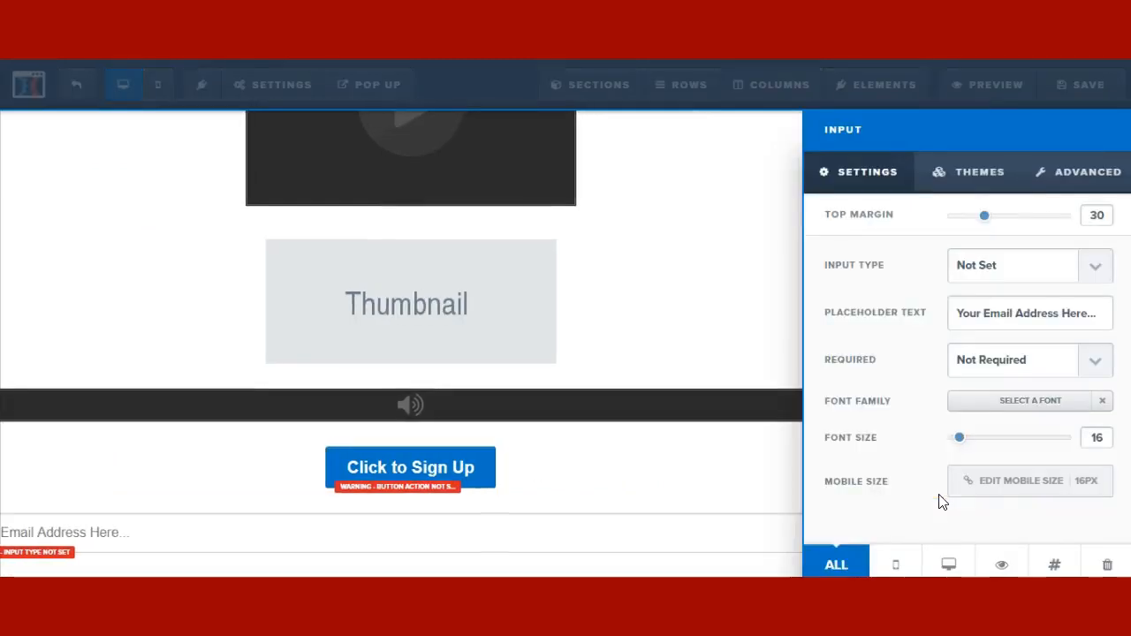
left_click(1074, 270)
left_click(1017, 309)
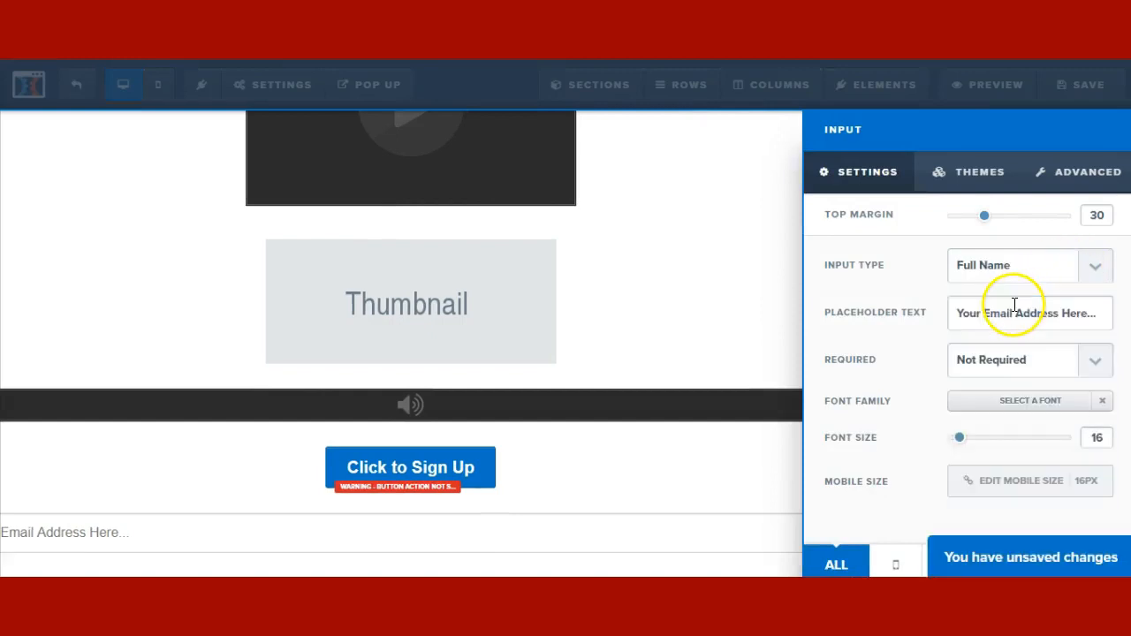
- Make the Full Name field Required
left_click(991, 358)
left_click(991, 400)
left_click(981, 363)
left_click(976, 383)
left_click(987, 369)
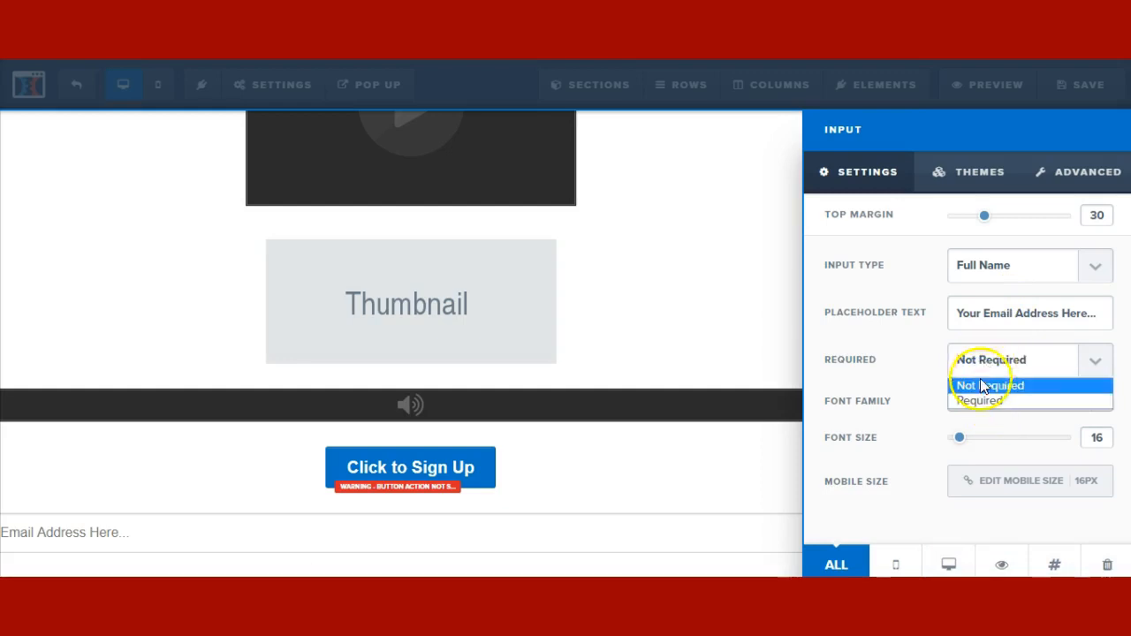
left_click(978, 400)
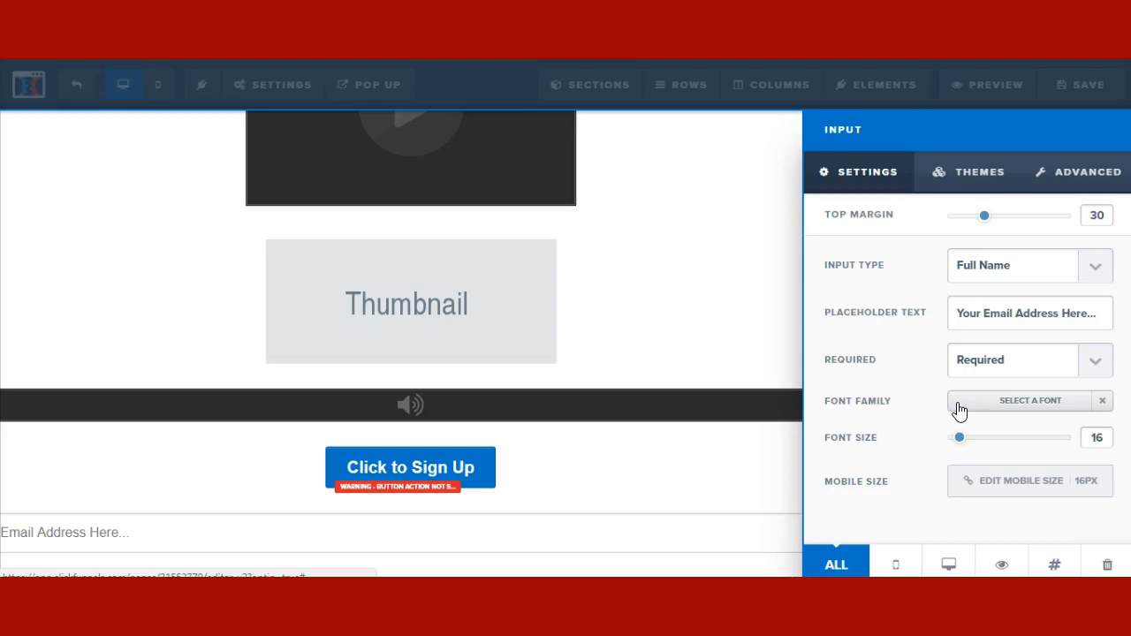
left_click(1002, 369)
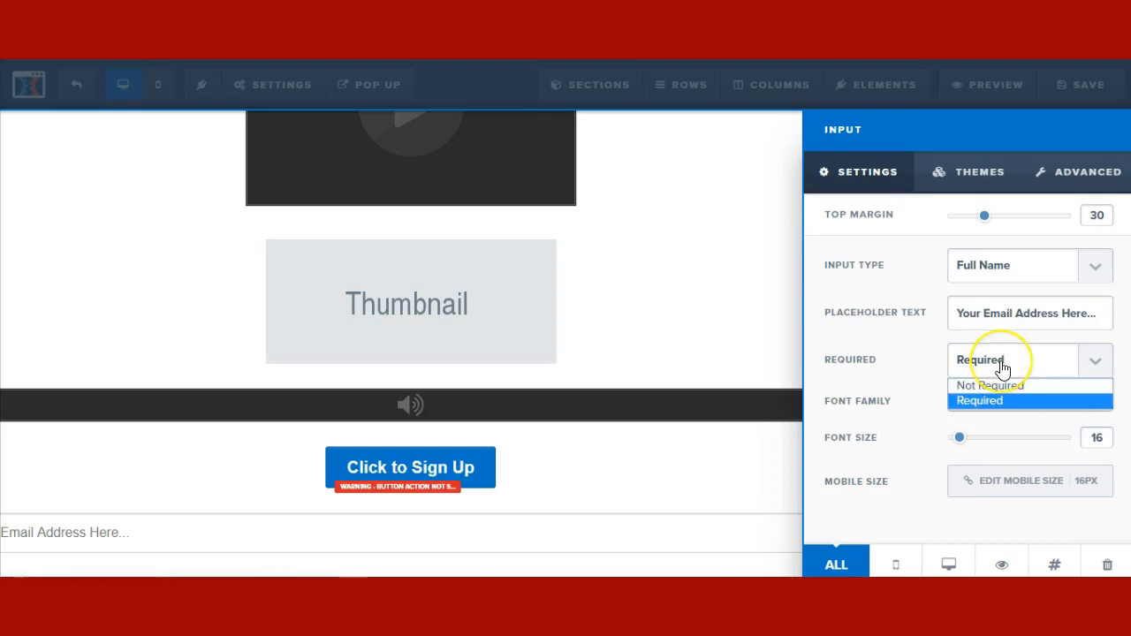
left_click(980, 400)
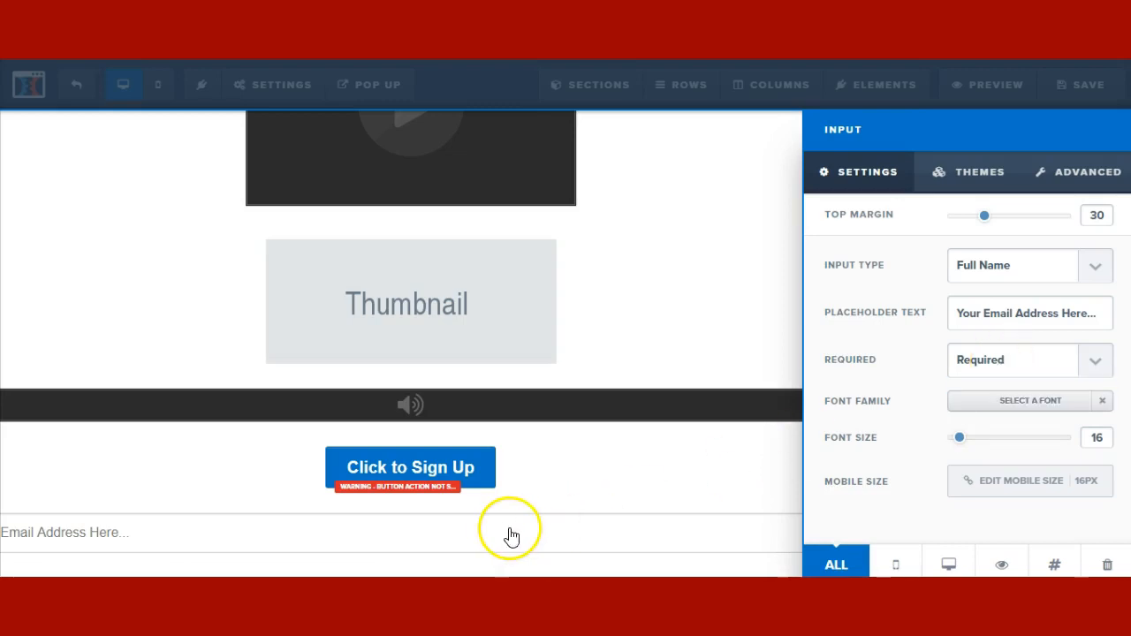
left_click(501, 541)
scroll(494, 545, "down", 1)
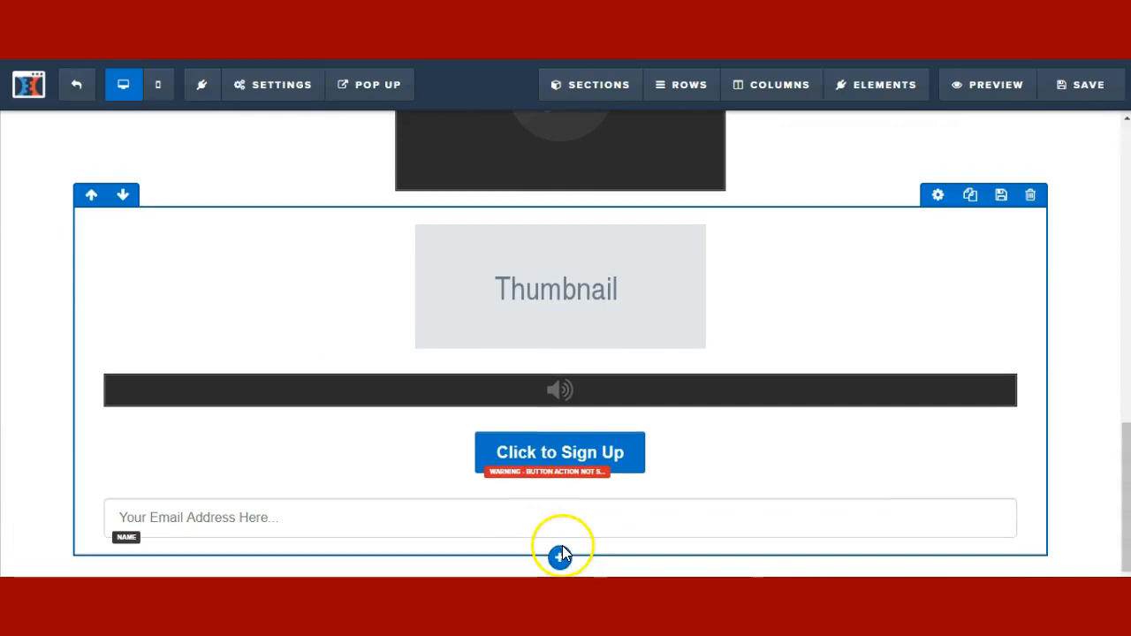
left_click(559, 544)
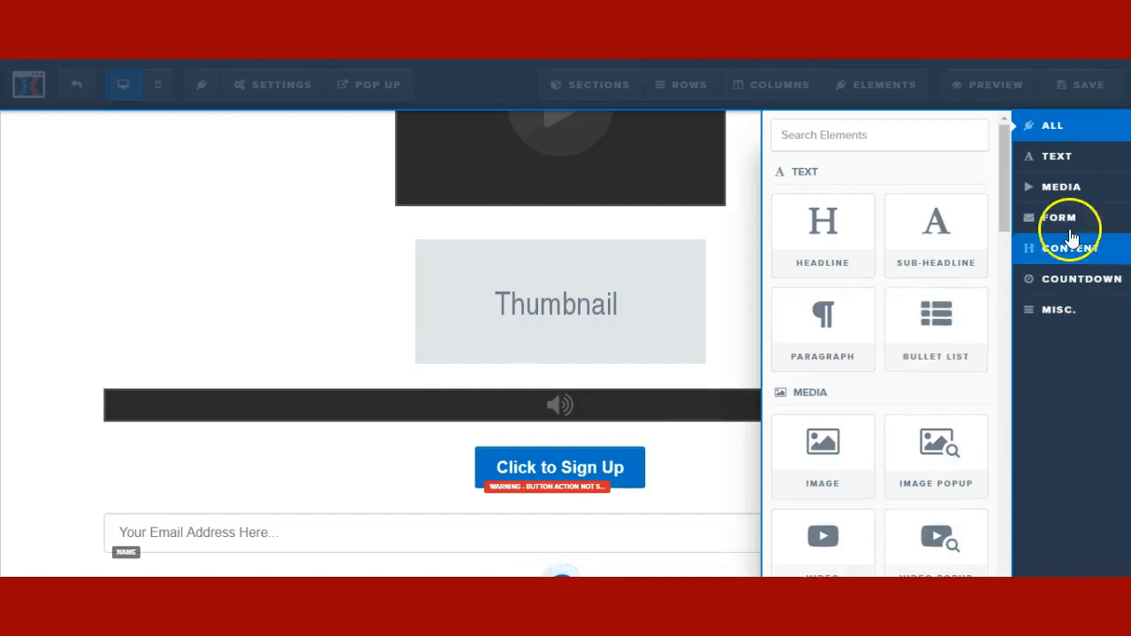
- Place a Select Box from the FORM elements below the name field
left_click(1070, 221)
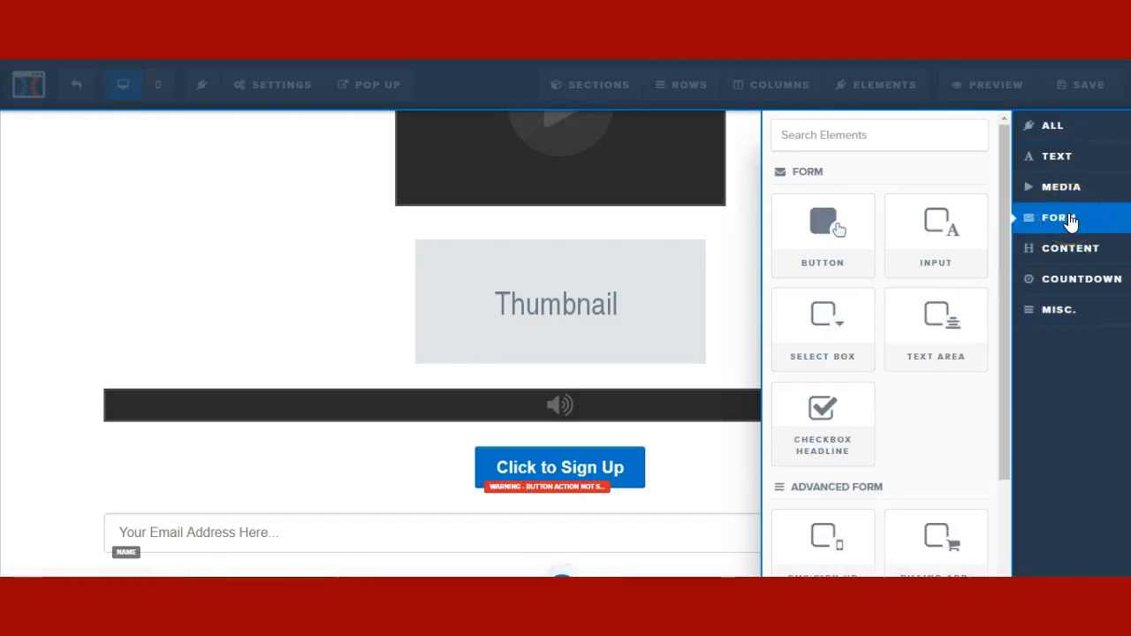
left_click_drag(850, 330, 540, 537)
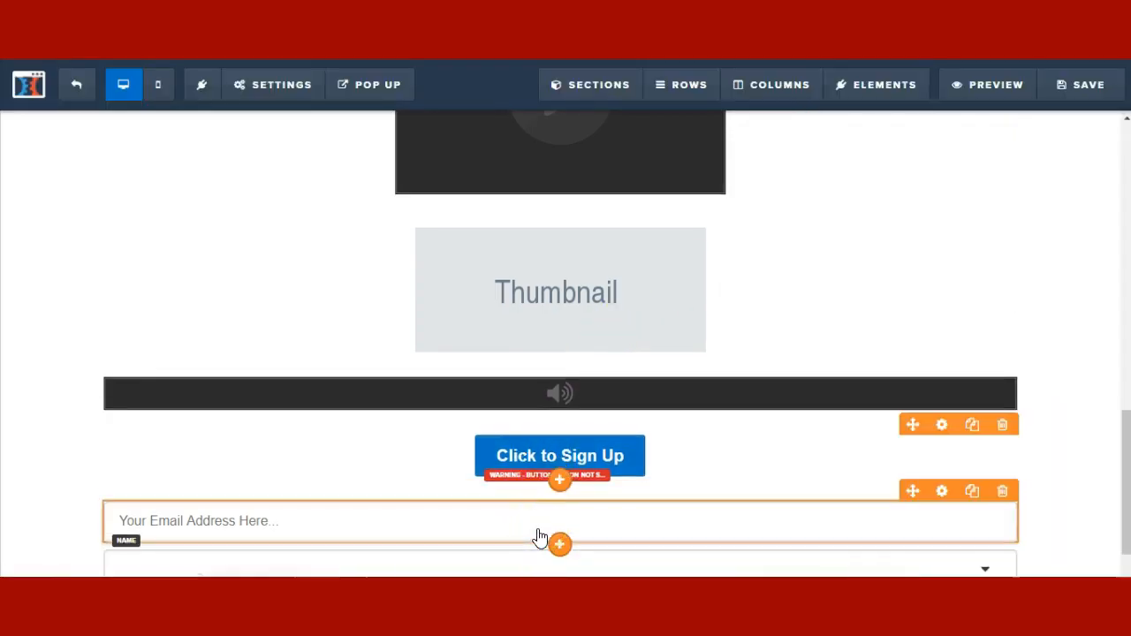
scroll(540, 537, "down", 1)
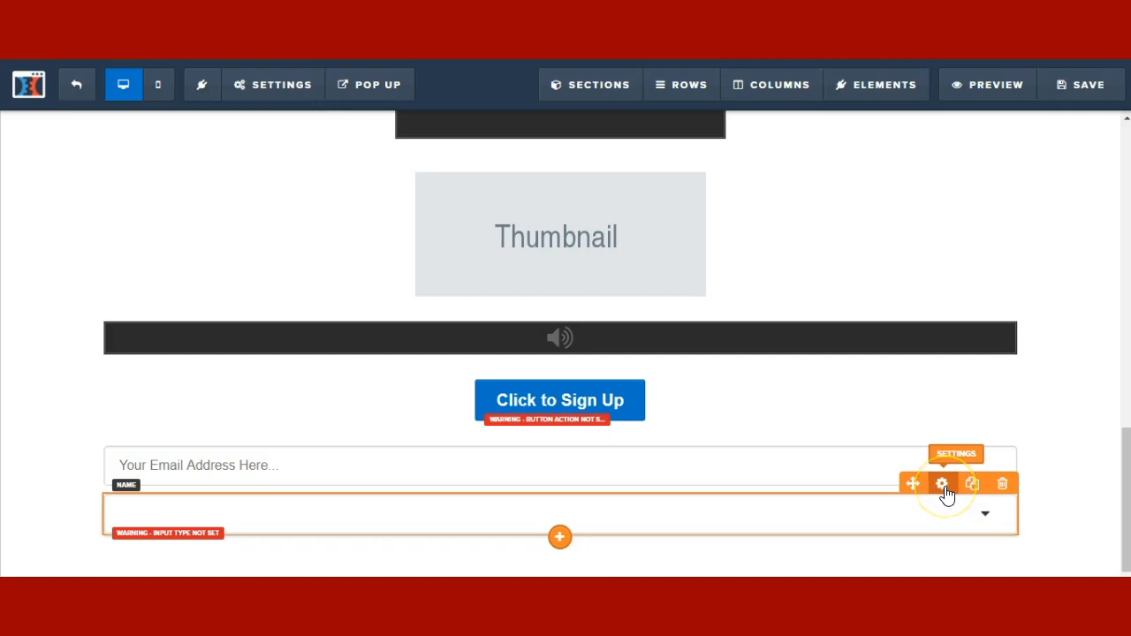
- Set the select box's Input Type to Custom Options named 'color tv show'
left_click(945, 491)
left_click(1004, 270)
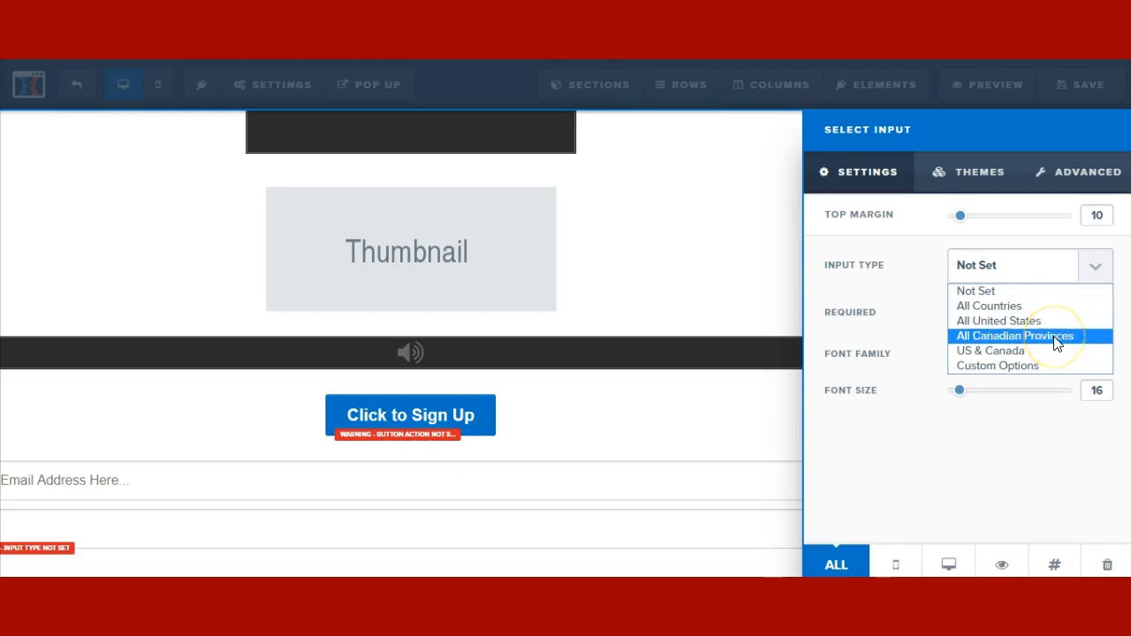
left_click(1016, 366)
left_click(985, 348)
type("color")
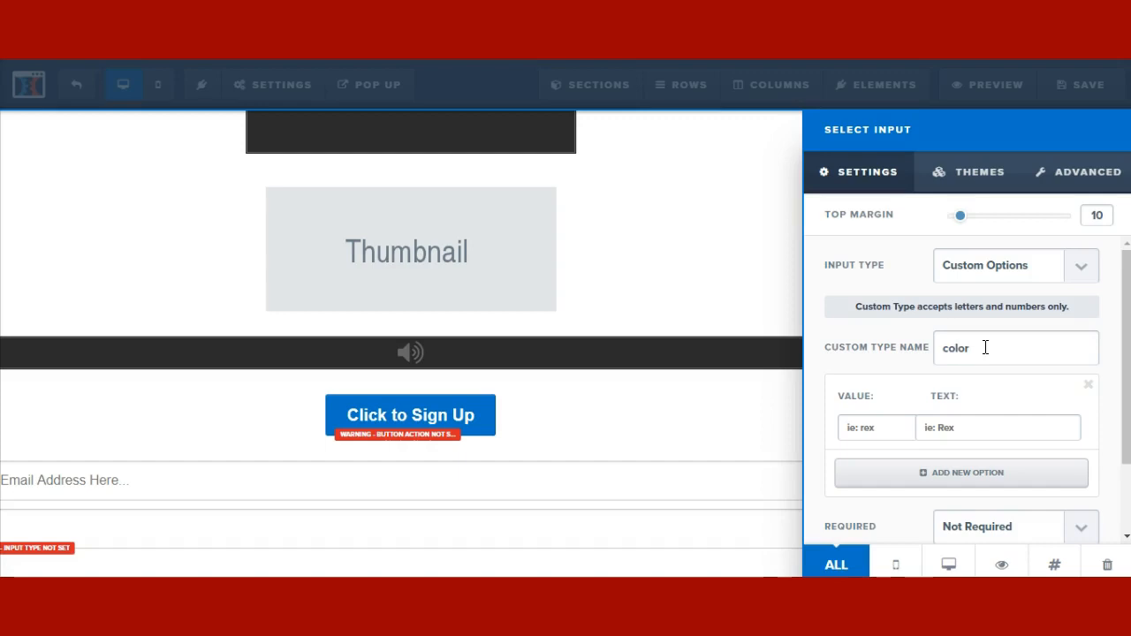
type(" tv show")
- Add the dropdown options 'red' and 'riverdale'
left_click(882, 427)
type("ref")
left_click(914, 430)
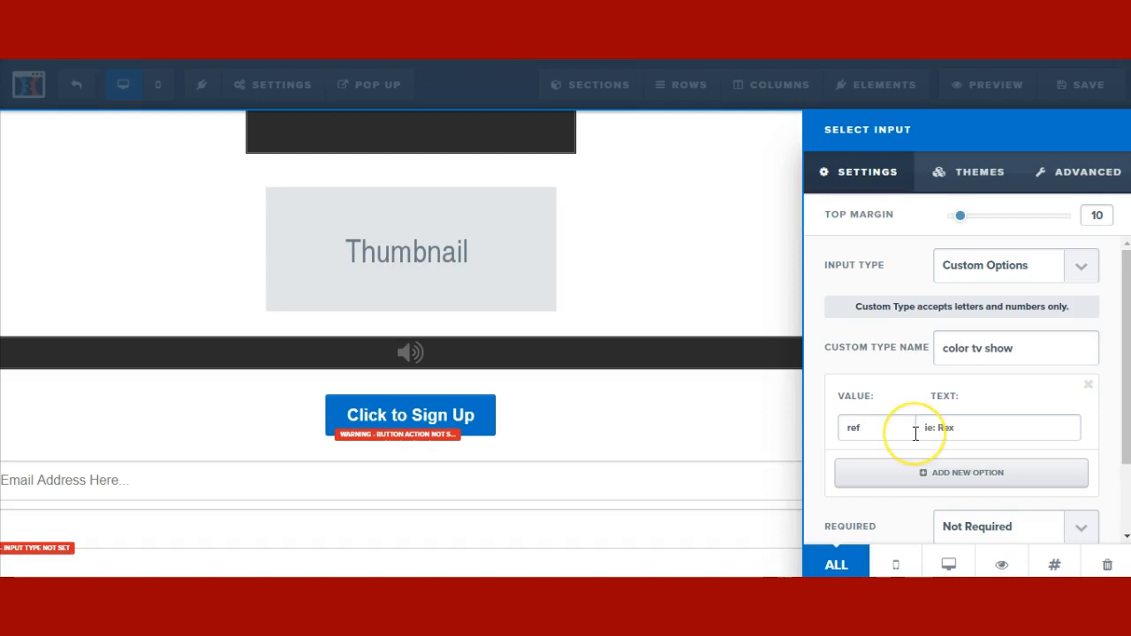
type("d")
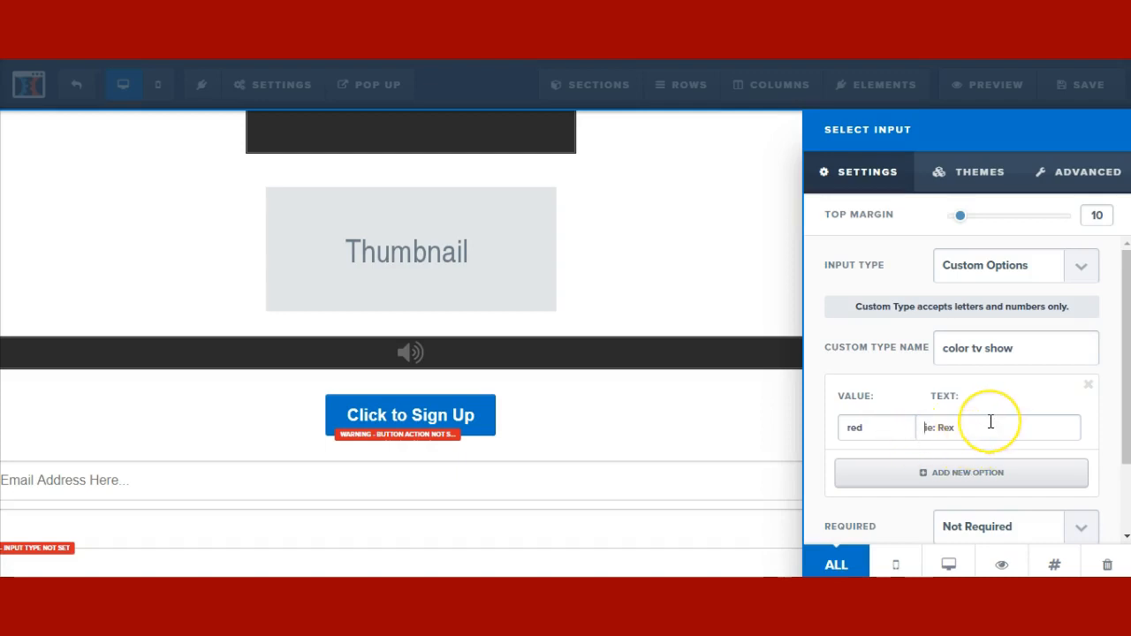
type("red")
left_click(938, 476)
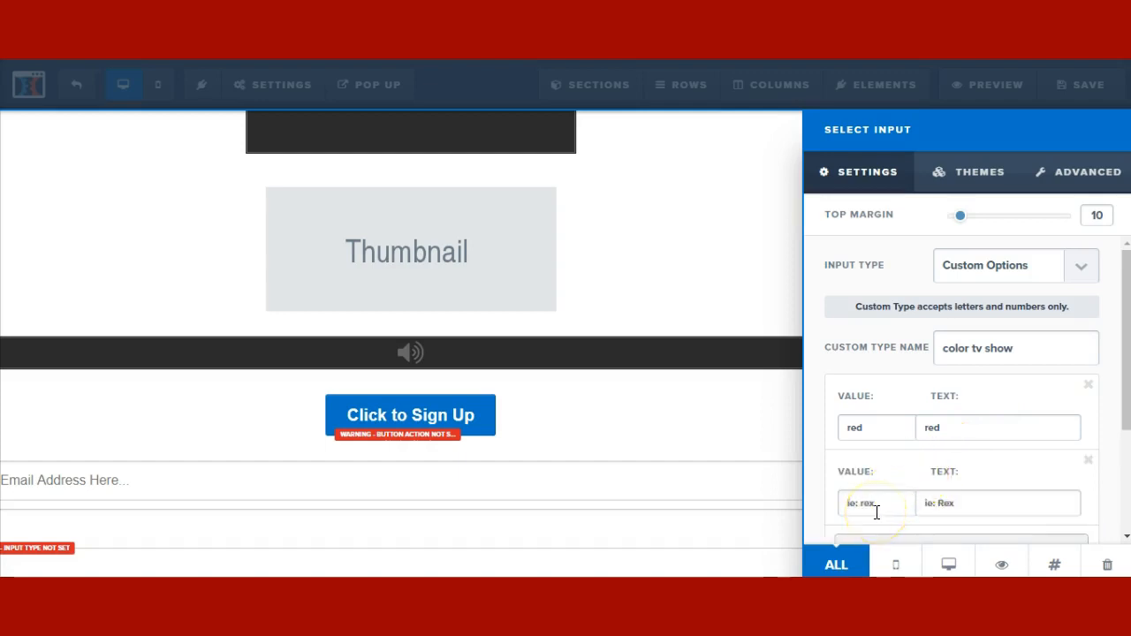
type("riverdale")
left_click(930, 503)
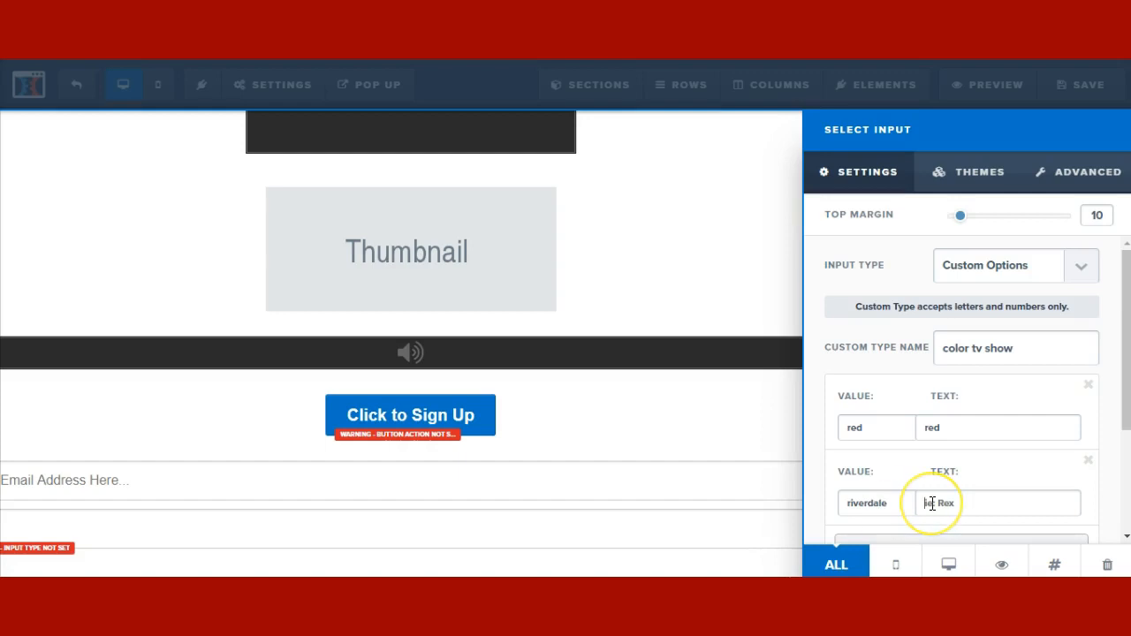
type("riverd")
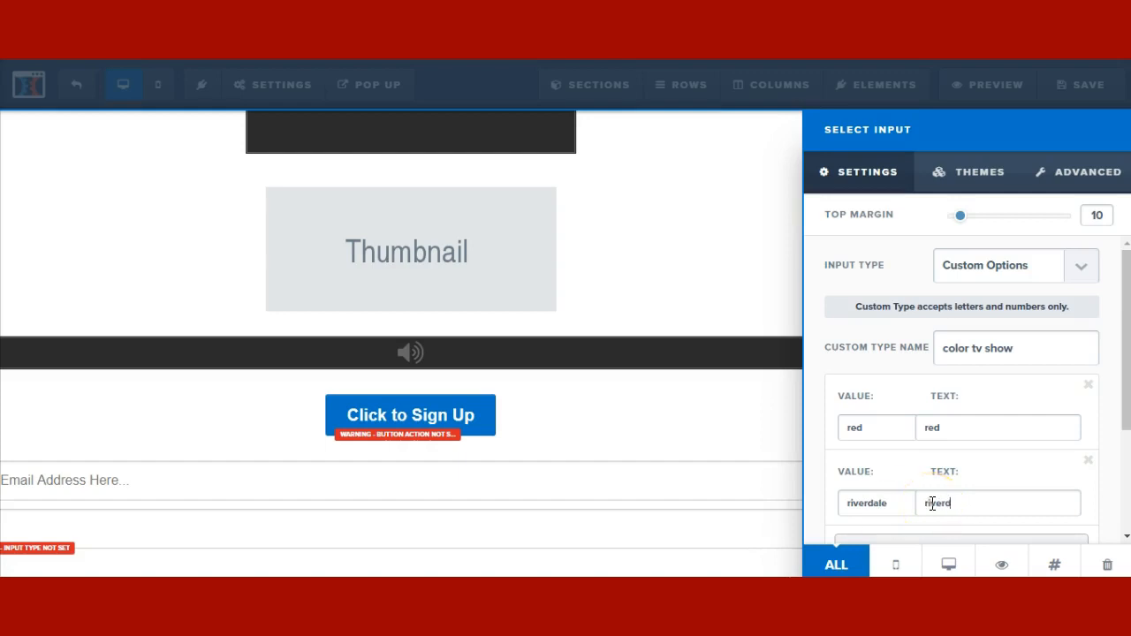
type("ale")
left_click(734, 421)
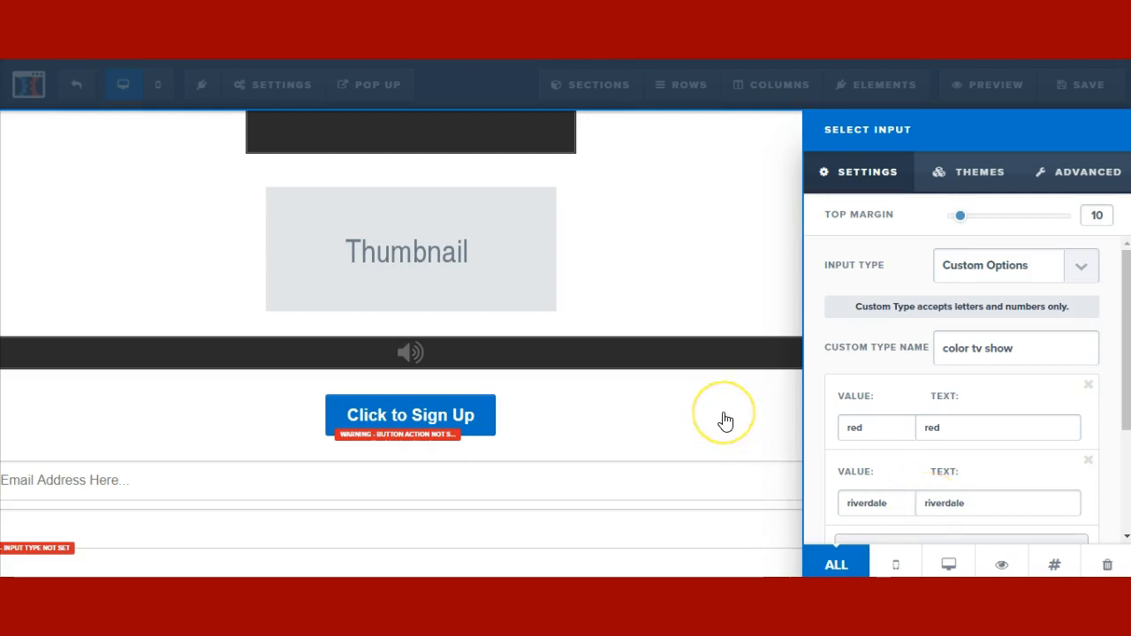
scroll(567, 530, "down", 1)
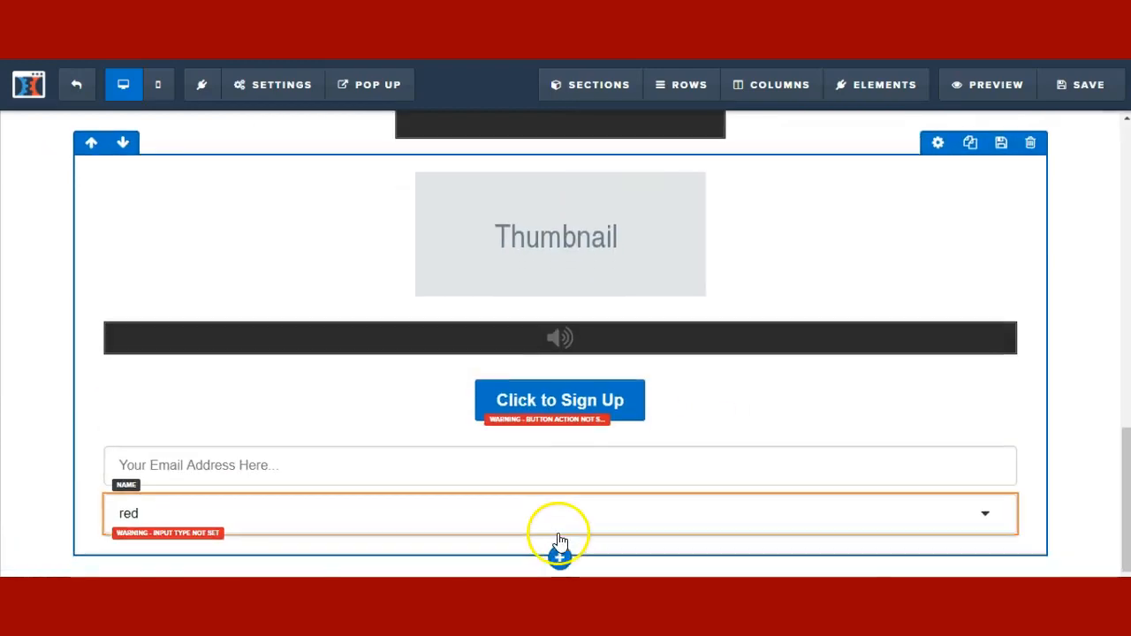
left_click(560, 537)
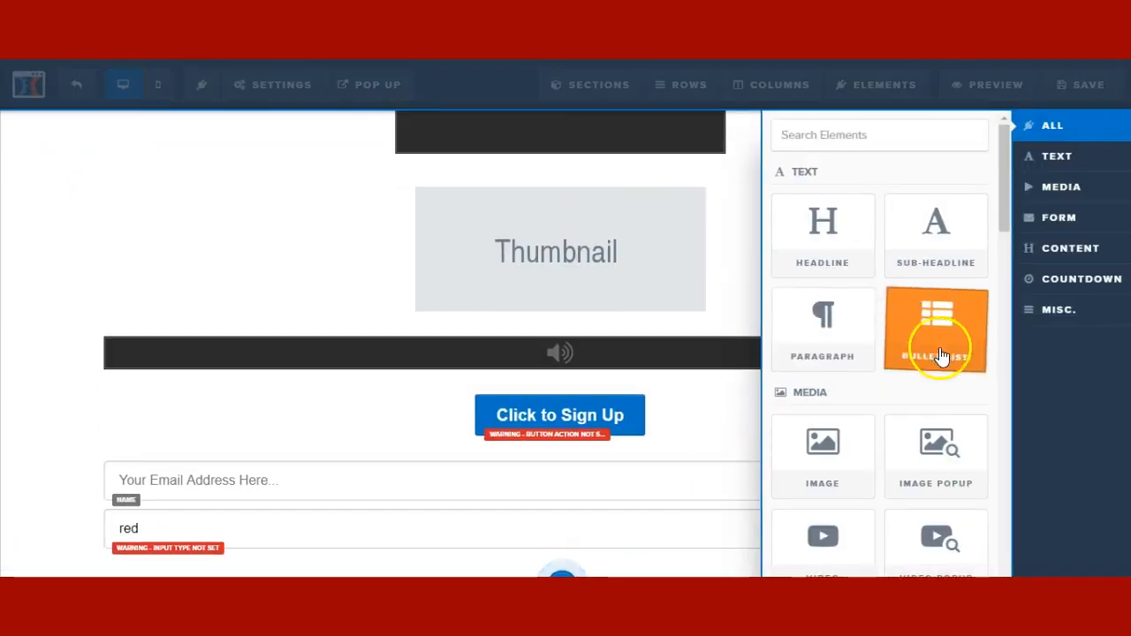
left_click(1069, 251)
left_click(1048, 220)
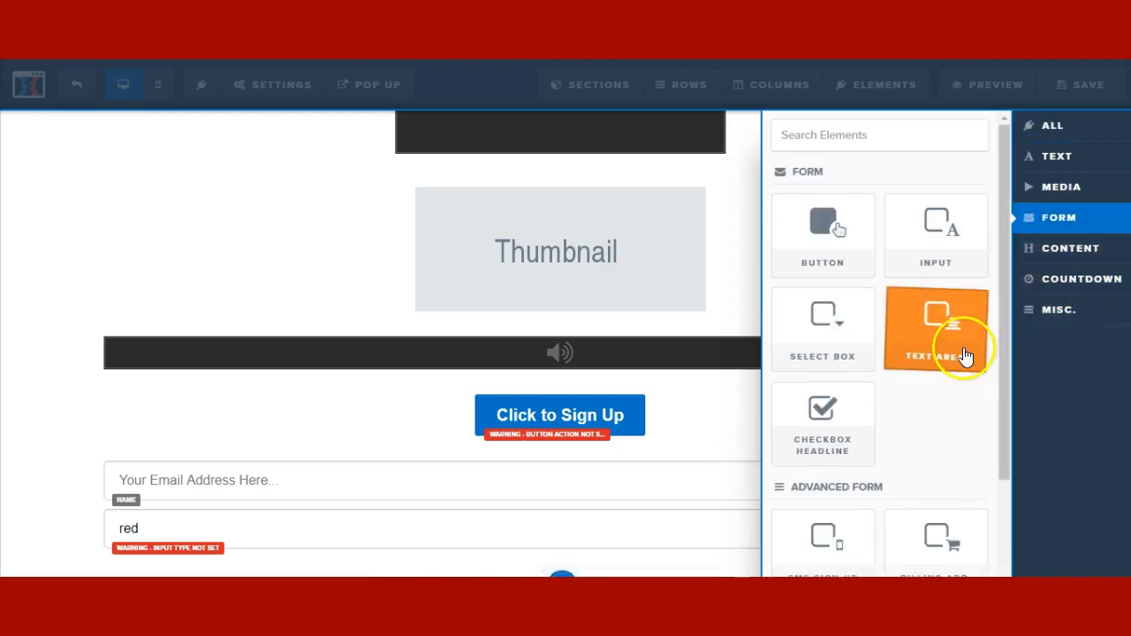
left_click(602, 541)
left_click_drag(570, 552, 572, 543)
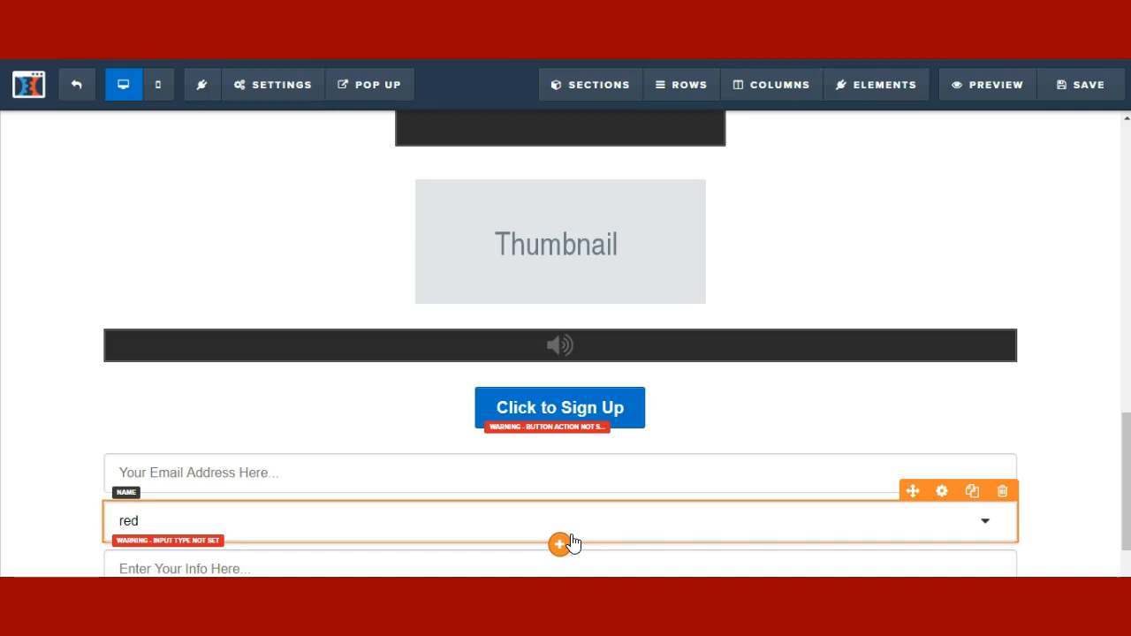
left_click(576, 541)
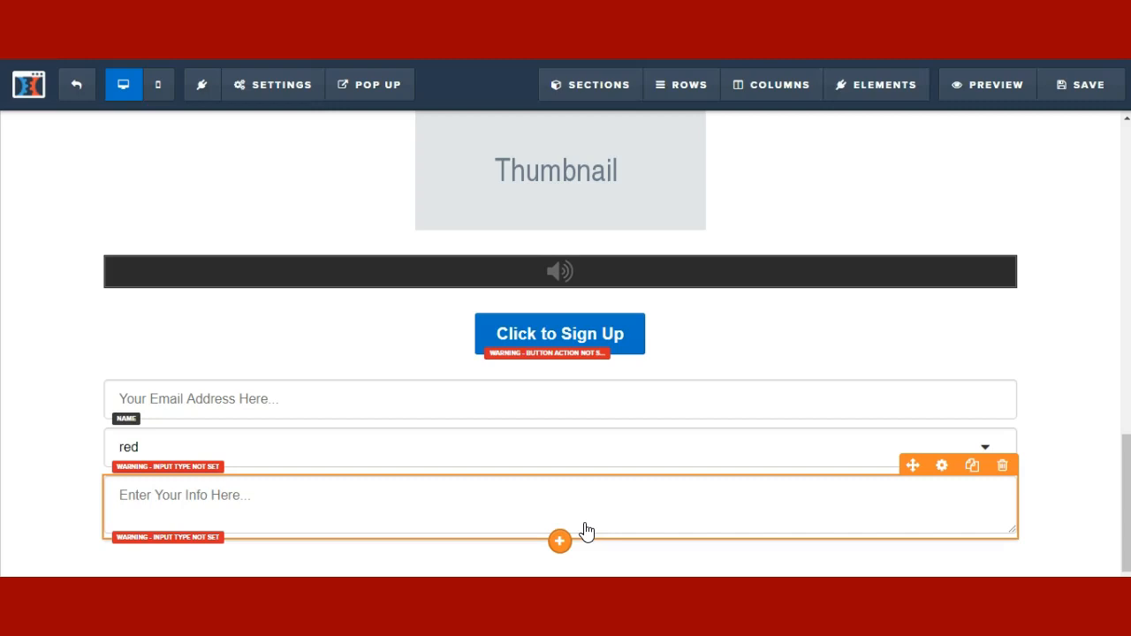
left_click(619, 434)
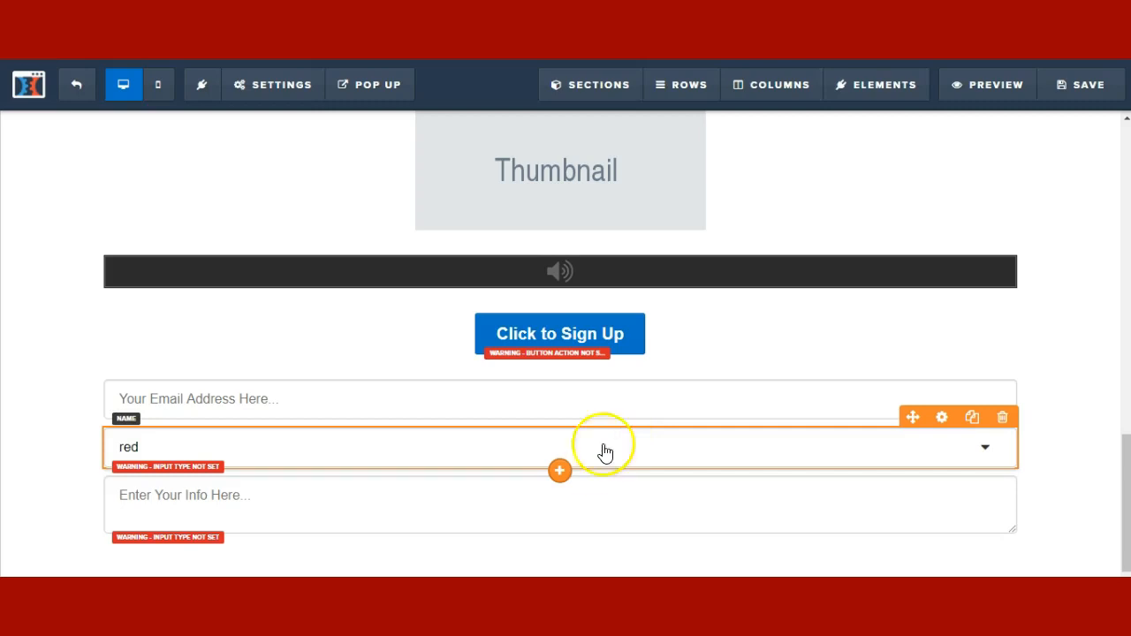
left_click(585, 502)
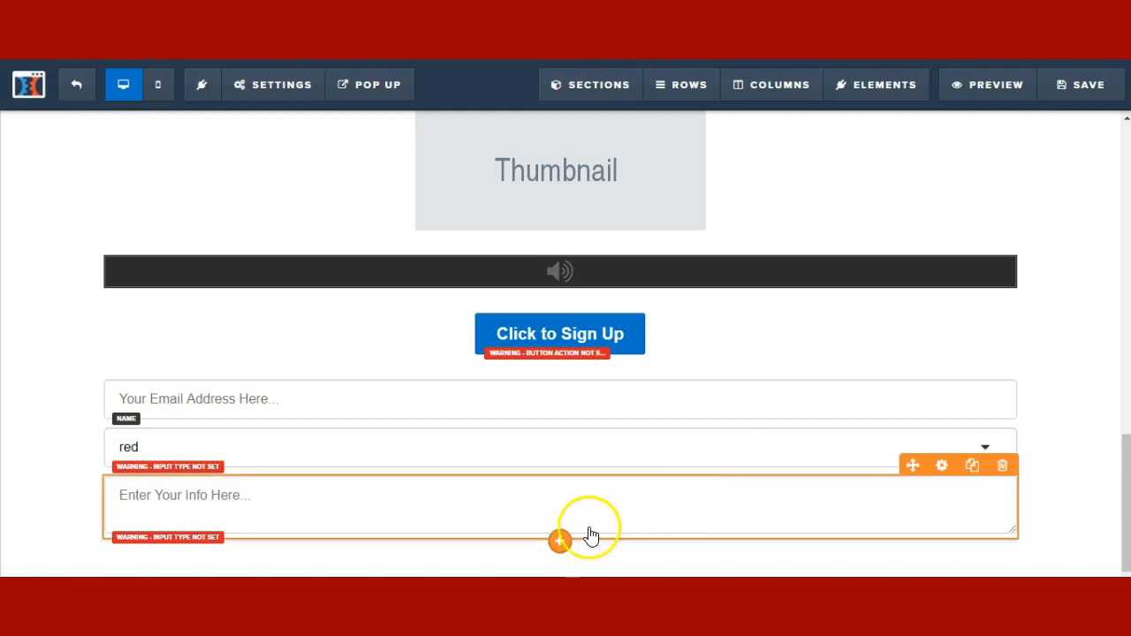
- Place a Checkbox Headline from the FORM elements below the info text area
left_click(559, 541)
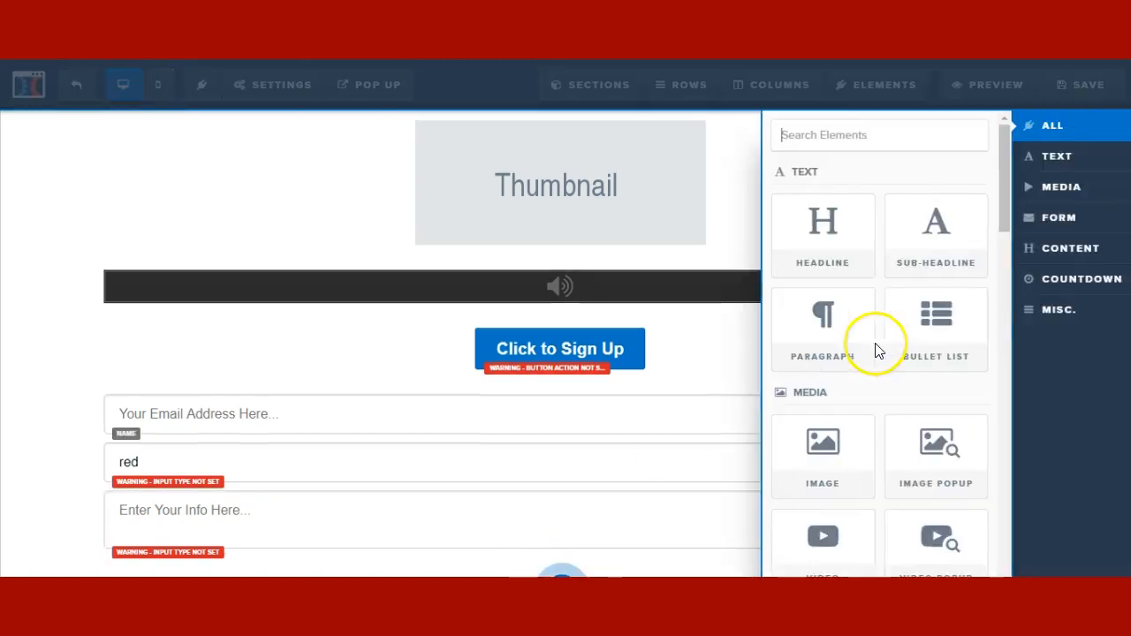
left_click(1102, 250)
left_click(1096, 228)
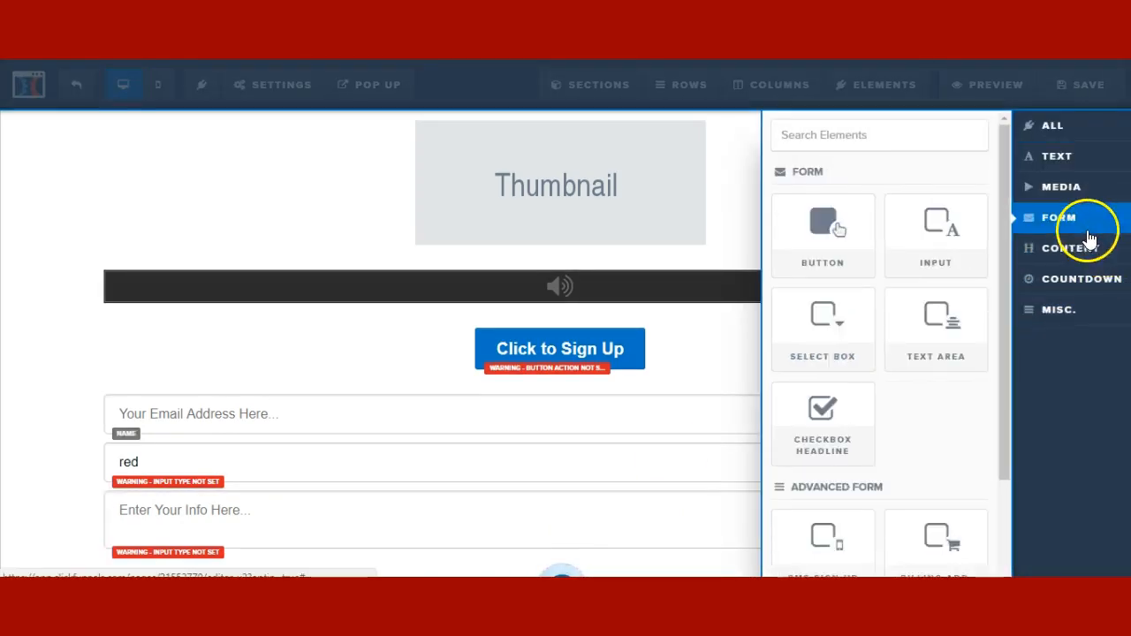
scroll(822, 473, "down", 2)
left_click(835, 317)
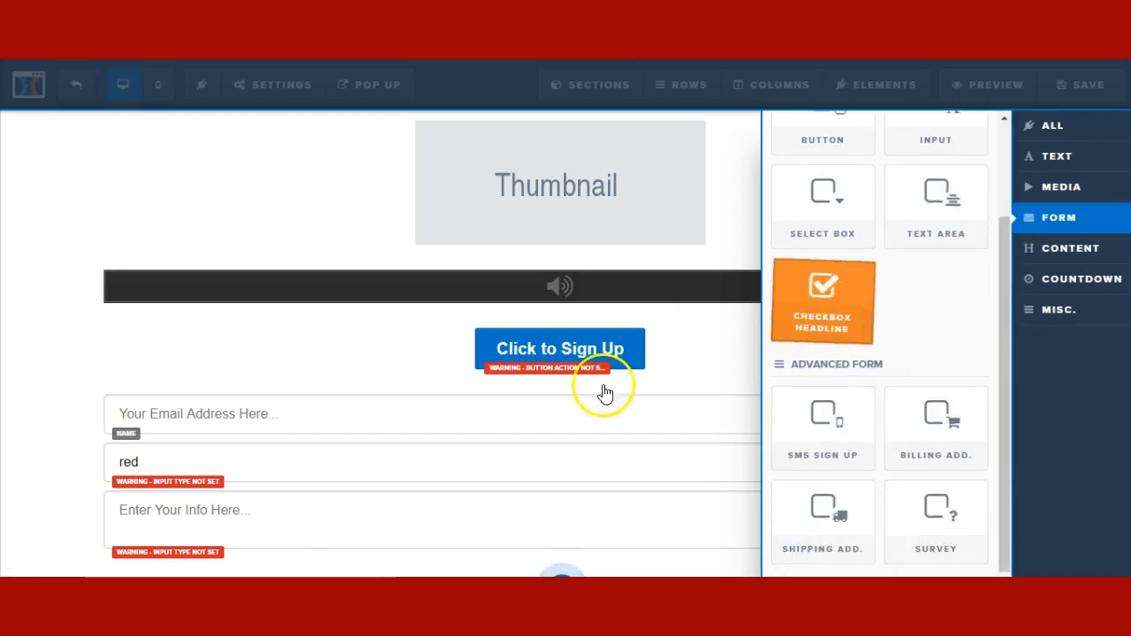
left_click_drag(559, 559, 561, 553)
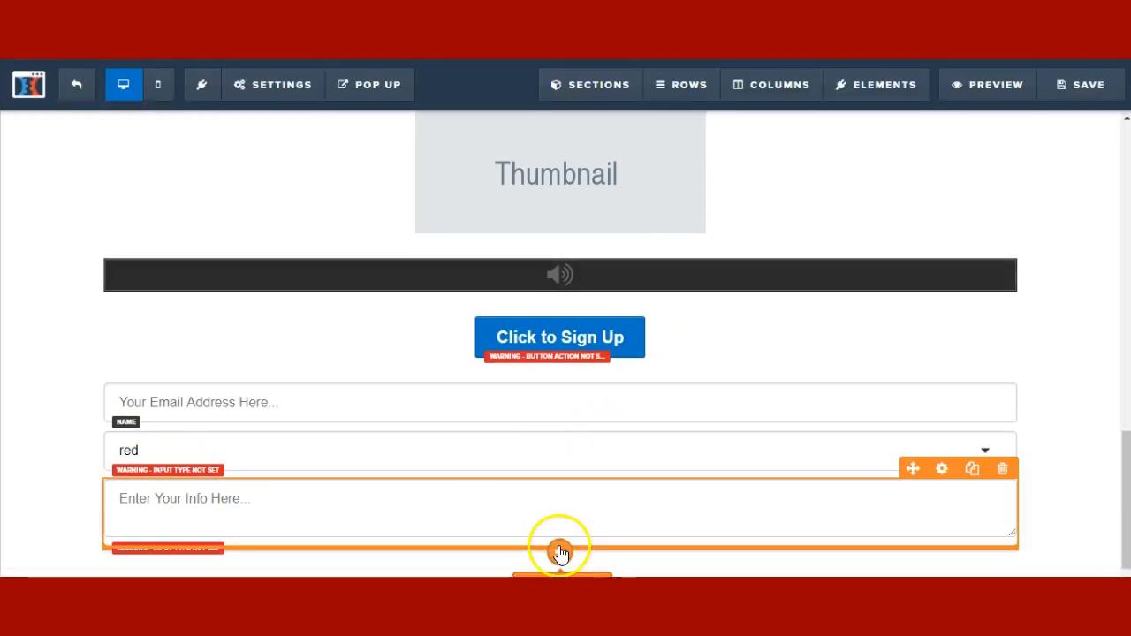
scroll(514, 517, "down", 1)
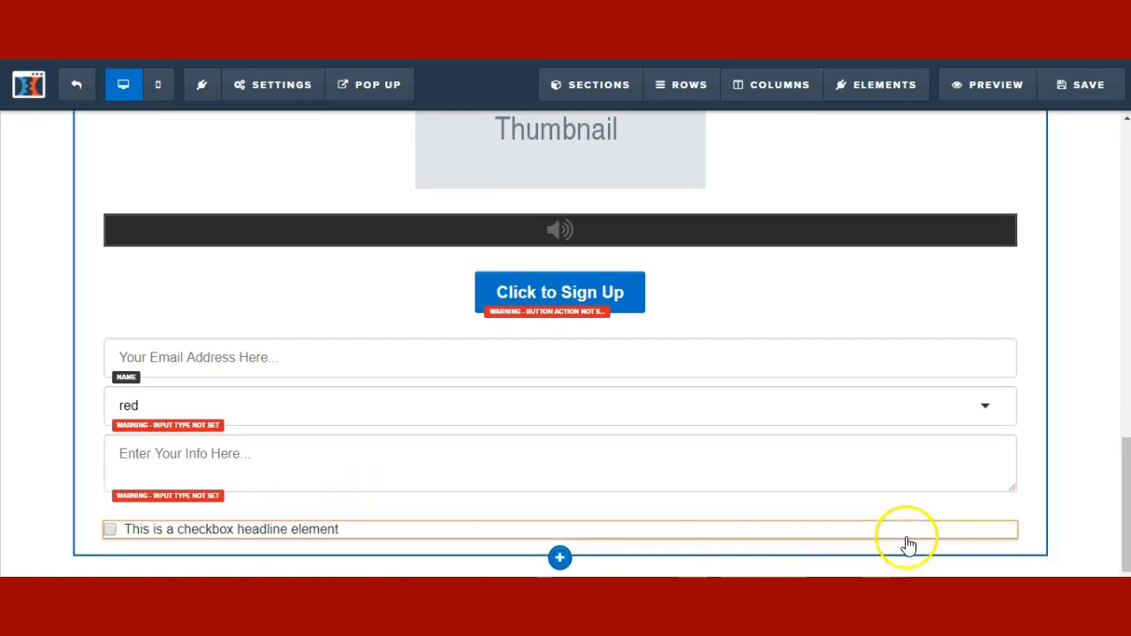
- Leave the checkbox headline's EU Visitors Only setting at No
mouse_move(917, 536)
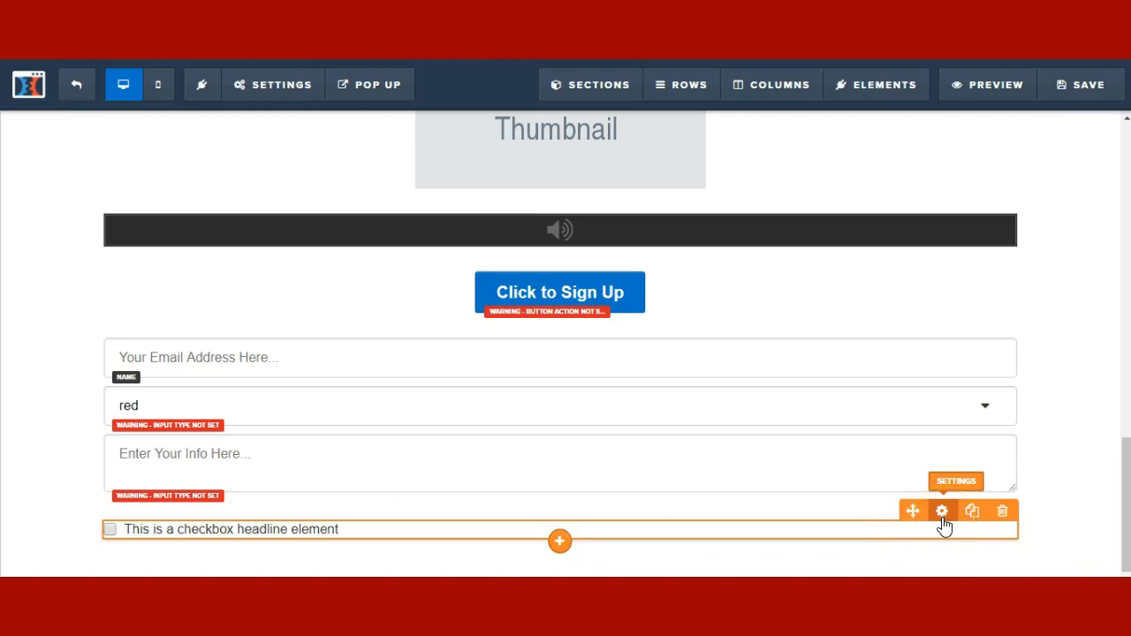
left_click(942, 511)
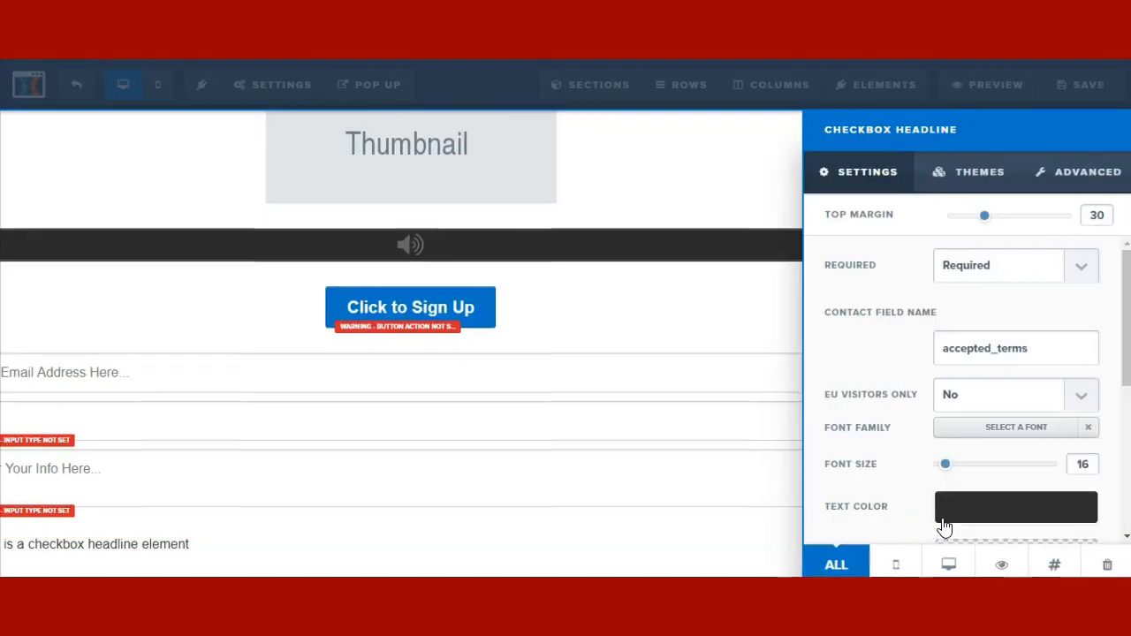
left_click(962, 393)
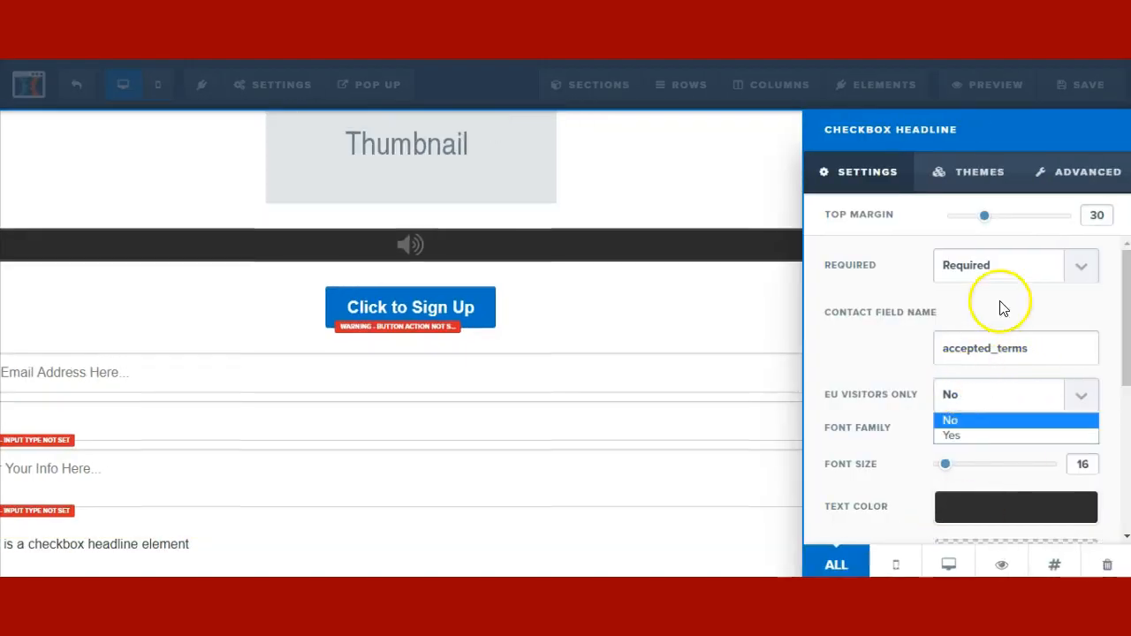
left_click(867, 332)
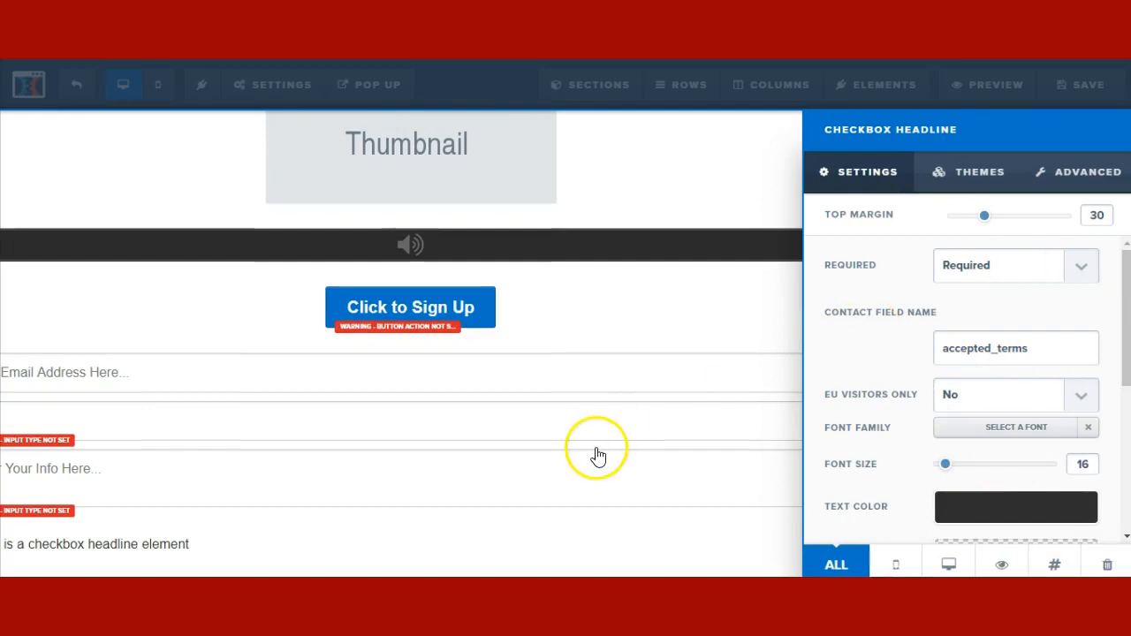
left_click(586, 467)
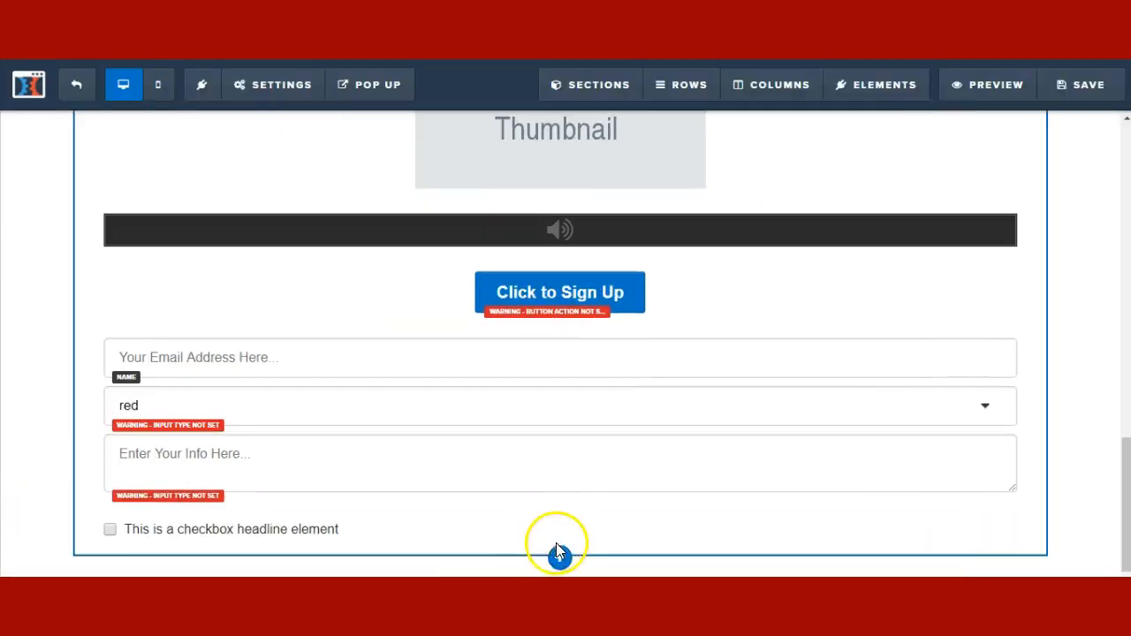
- Place an Icon element from Content below the checkbox headline
left_click(563, 542)
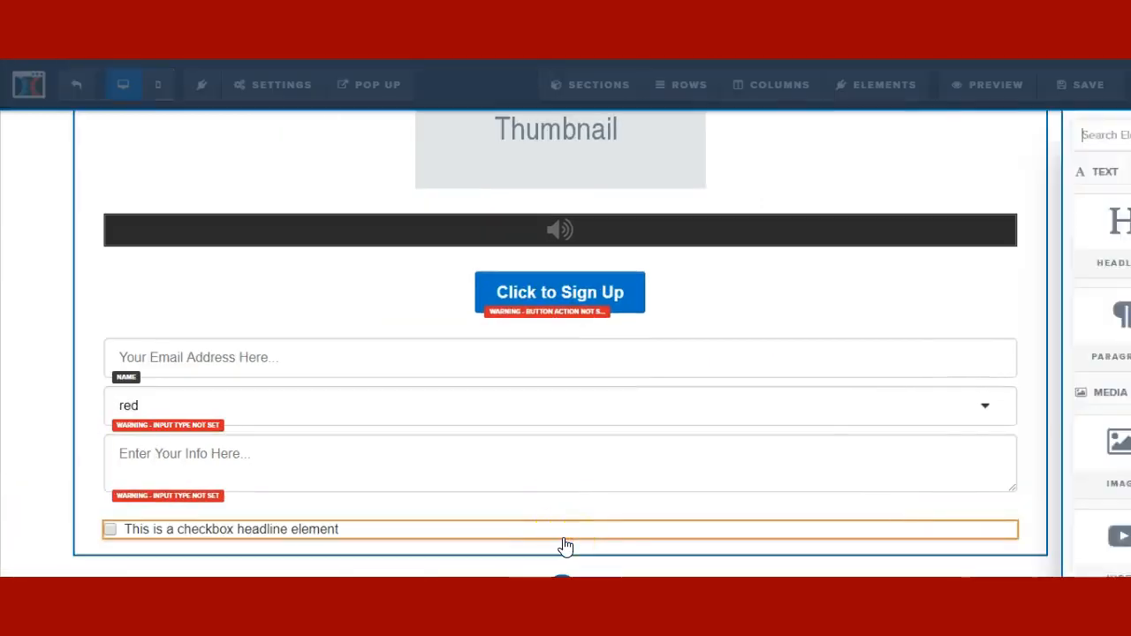
left_click(1003, 295)
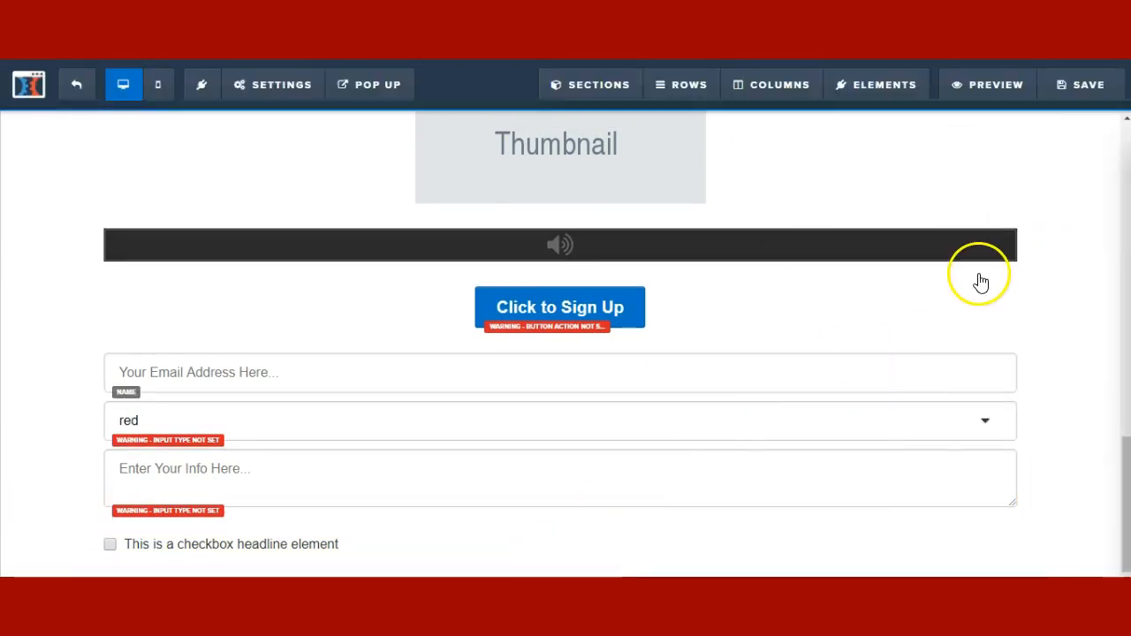
left_click(1087, 221)
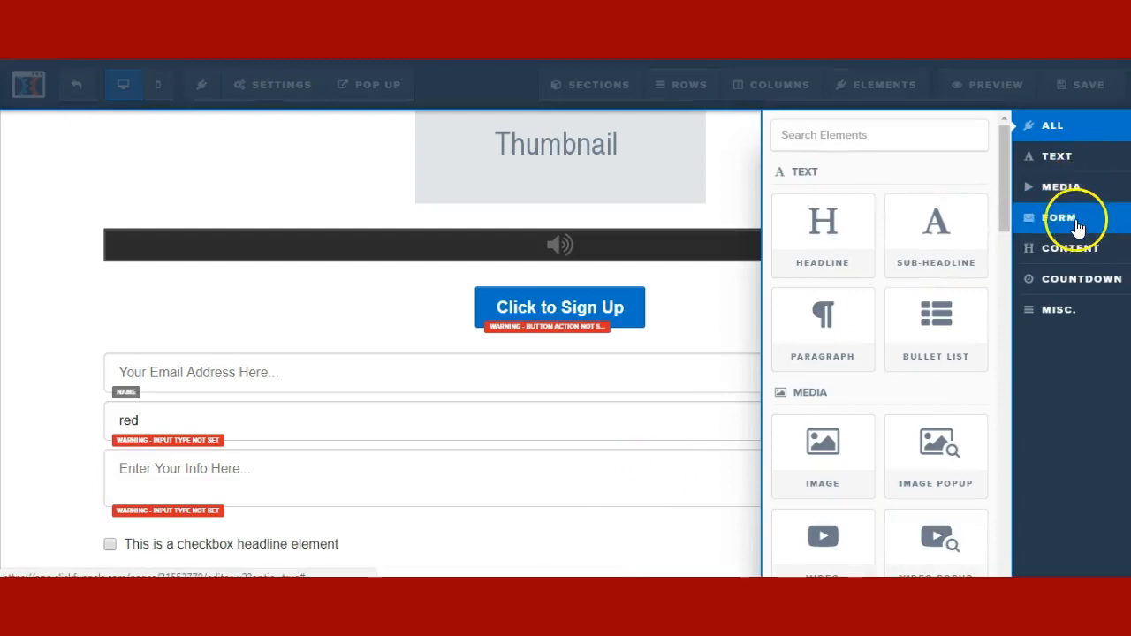
left_click(1078, 263)
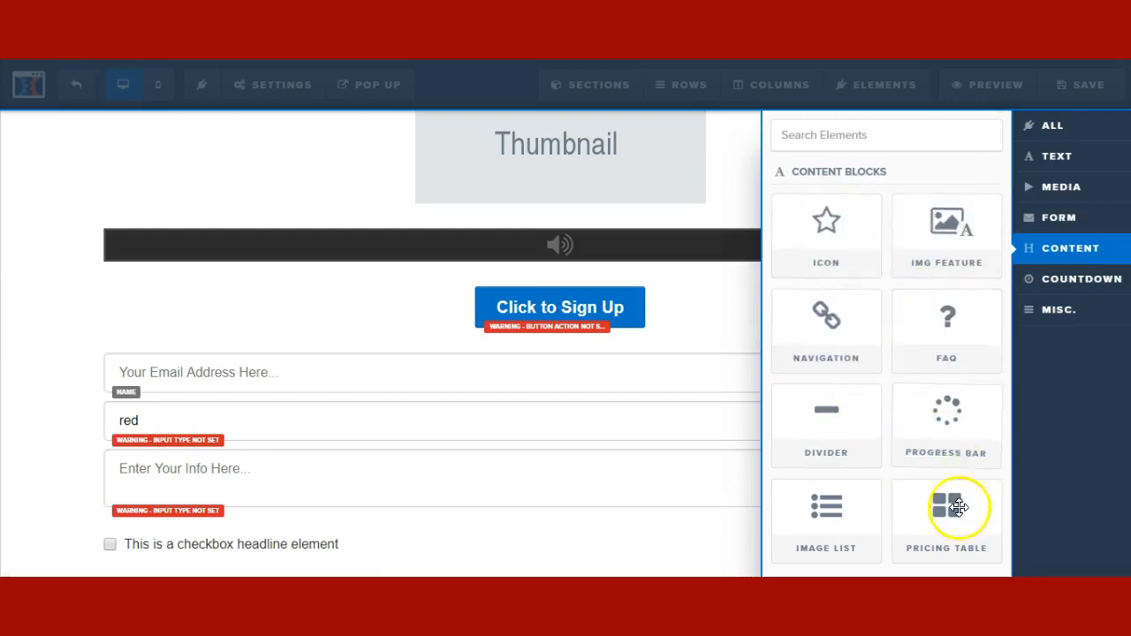
left_click_drag(862, 257, 540, 538)
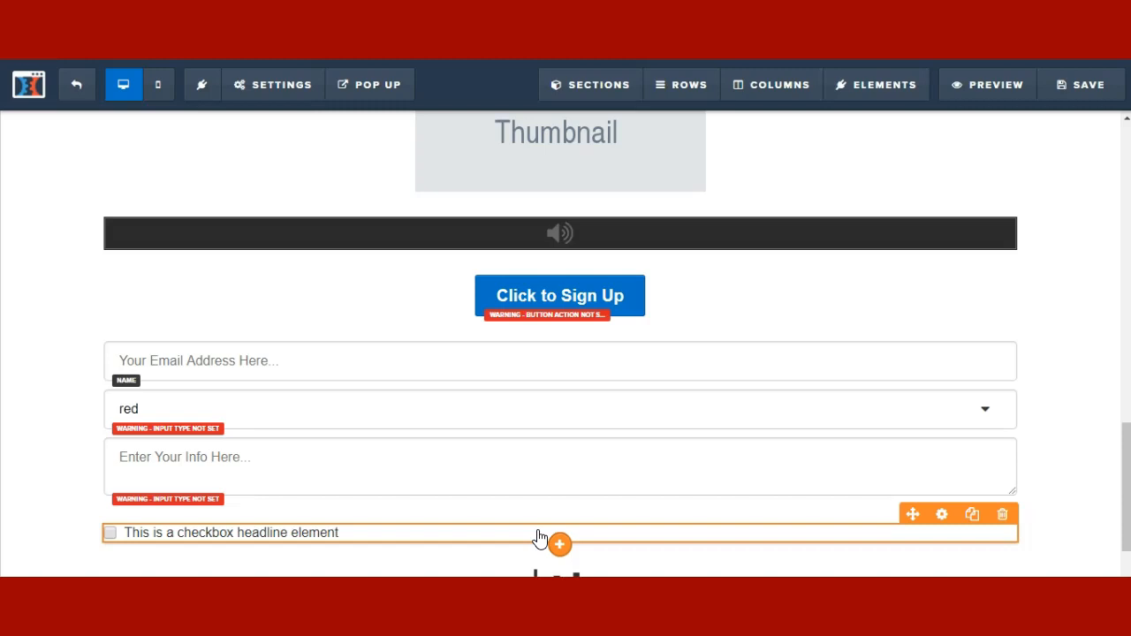
scroll(540, 538, "down", 2)
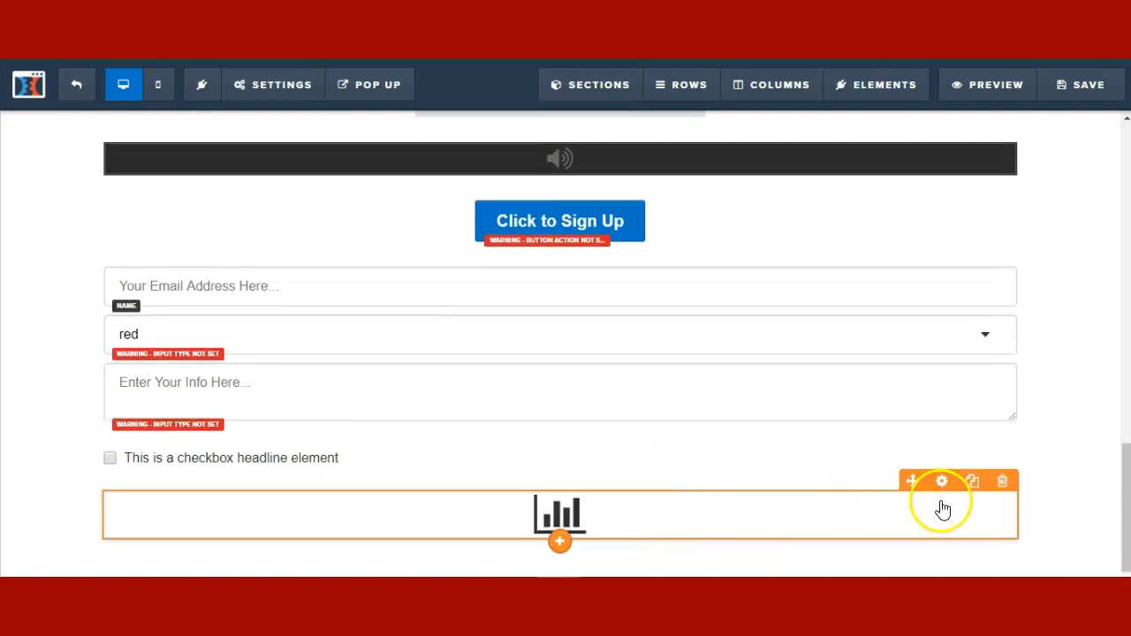
- Start replacing the icon's '#' URL / Action link with a web address
left_click(944, 493)
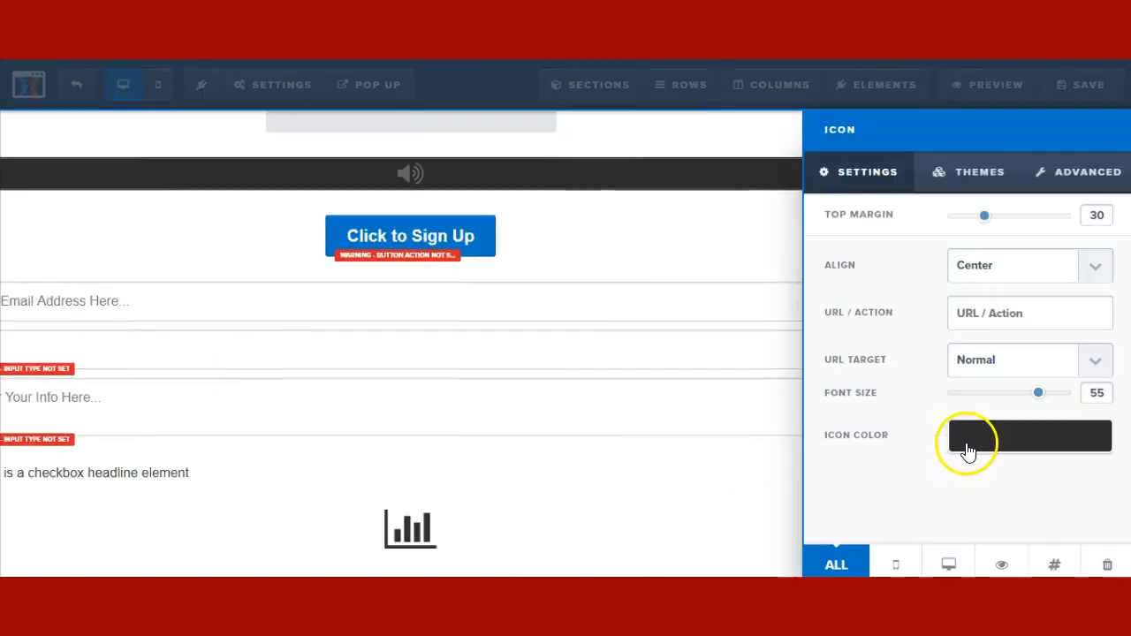
left_click(969, 307)
type("#")
left_click_drag(961, 314, 913, 325)
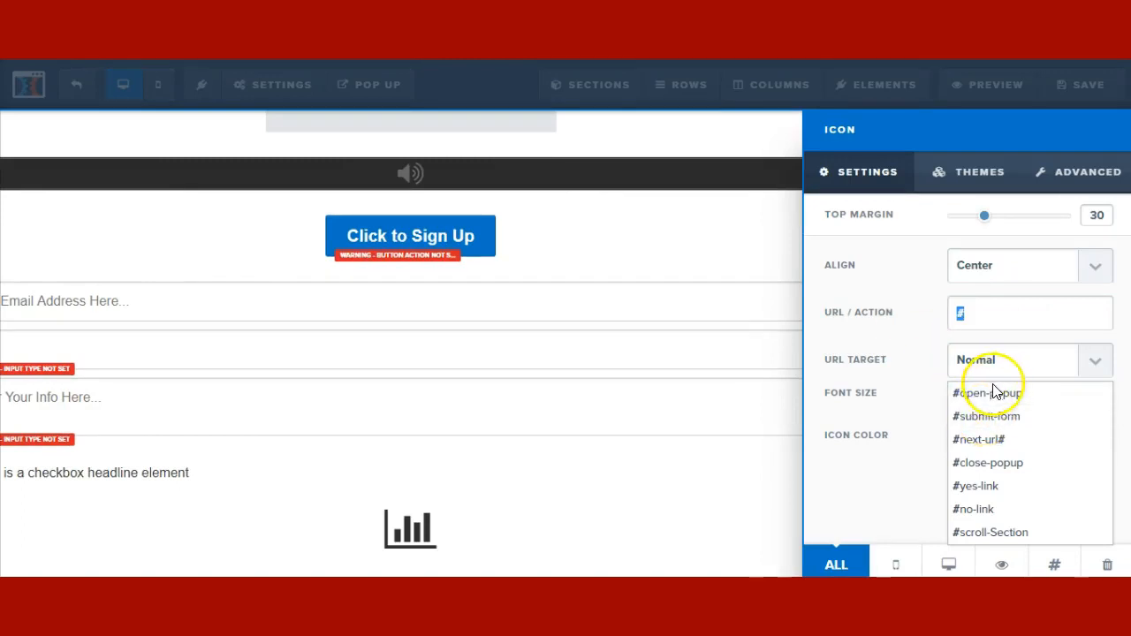
type("https://ww")
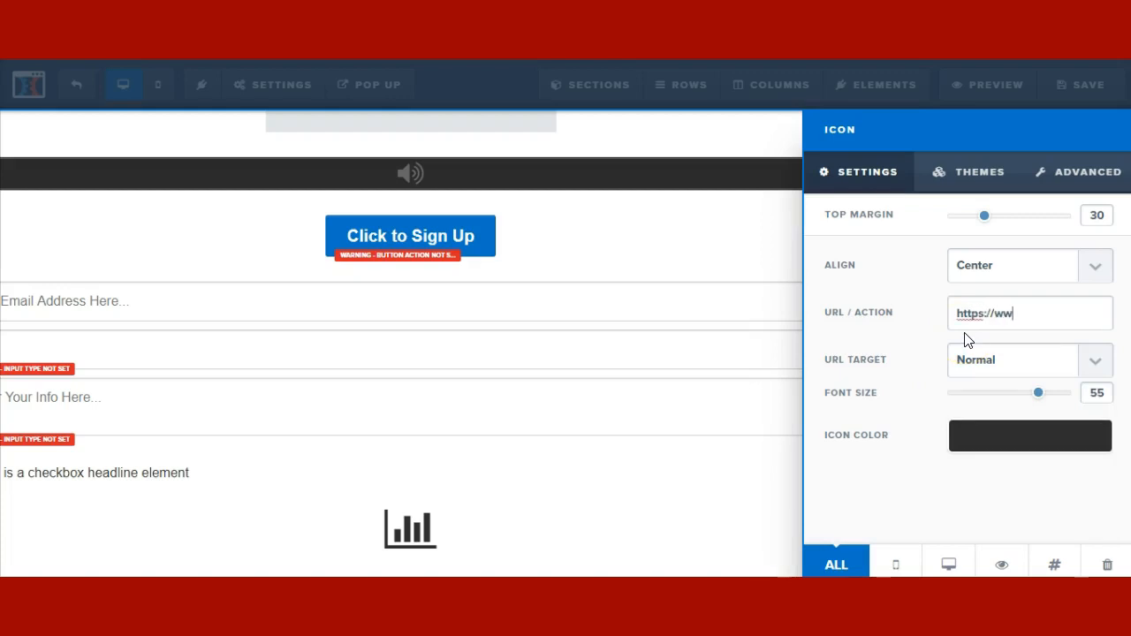
left_click_drag(1031, 314, 885, 311)
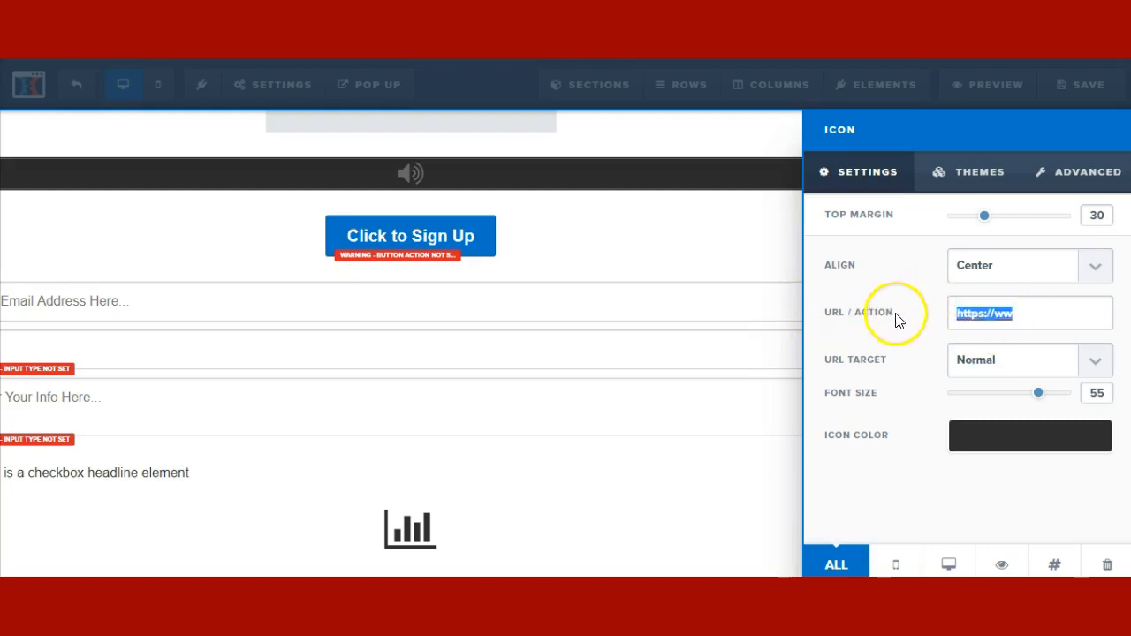
left_click(612, 439)
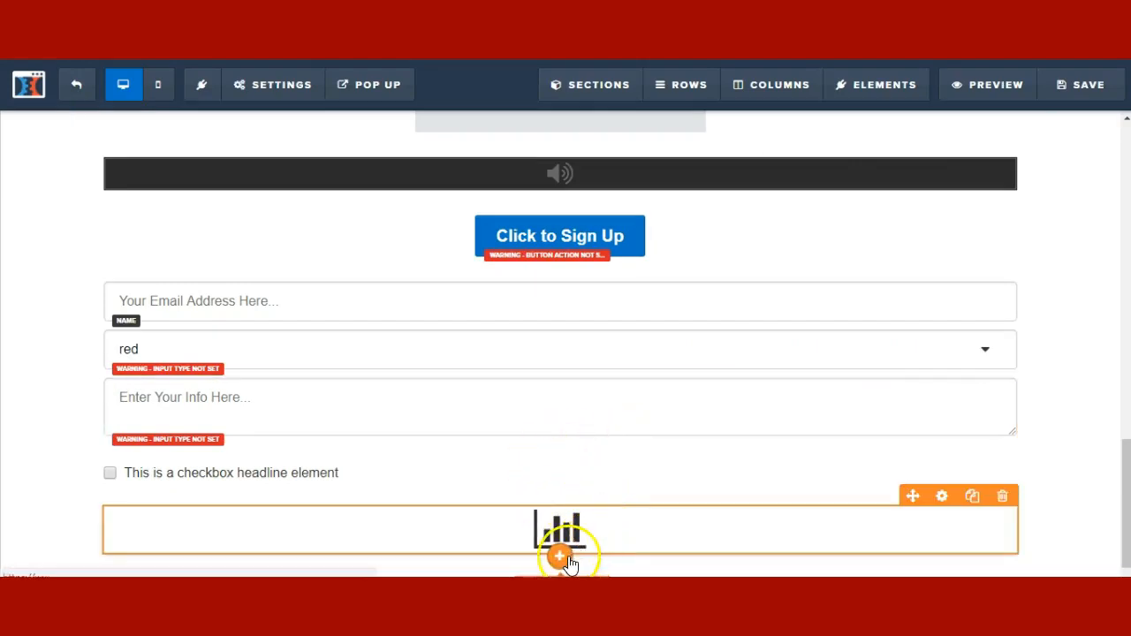
- Add a headline below the bar-chart icon and give it the Android icon
left_click(562, 555)
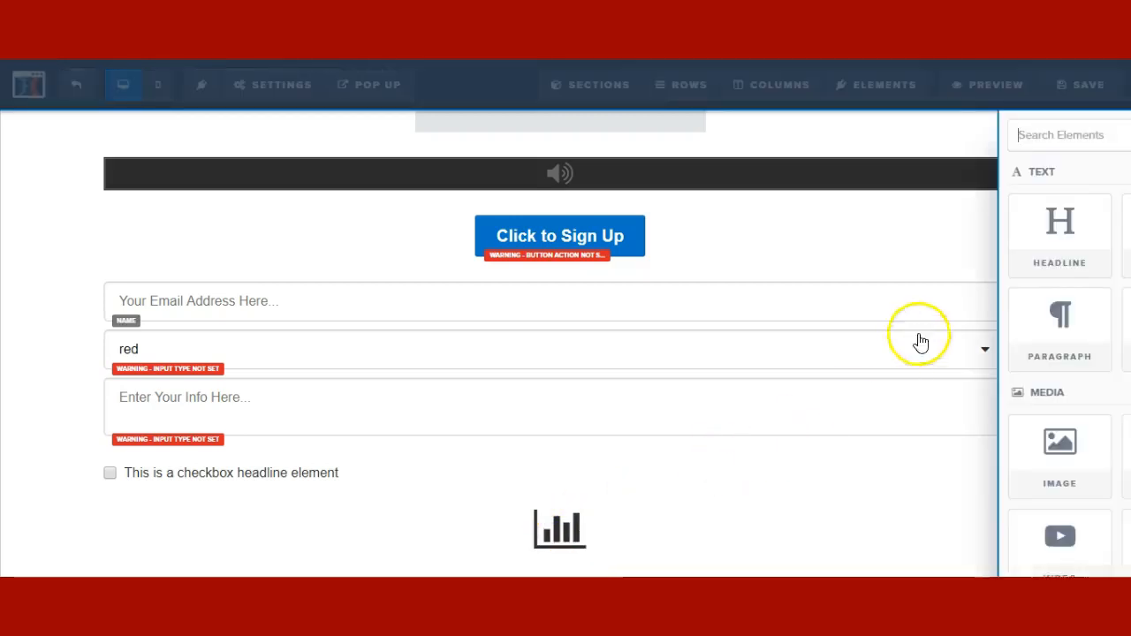
left_click(499, 461)
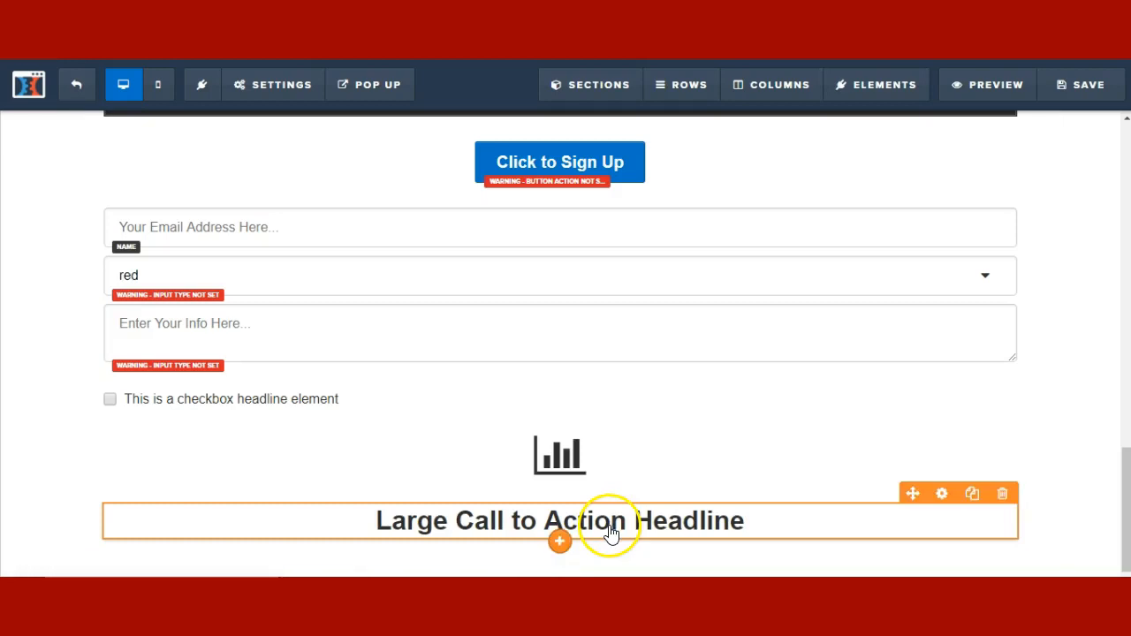
left_click(611, 526)
left_click(1006, 509)
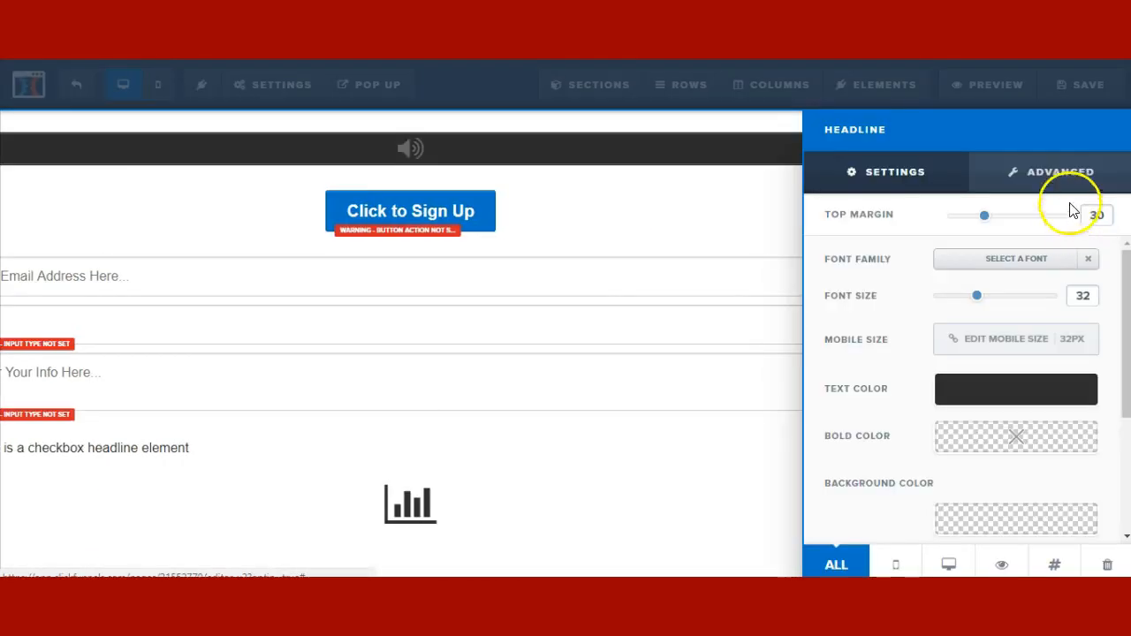
scroll(965, 309, "down", 3)
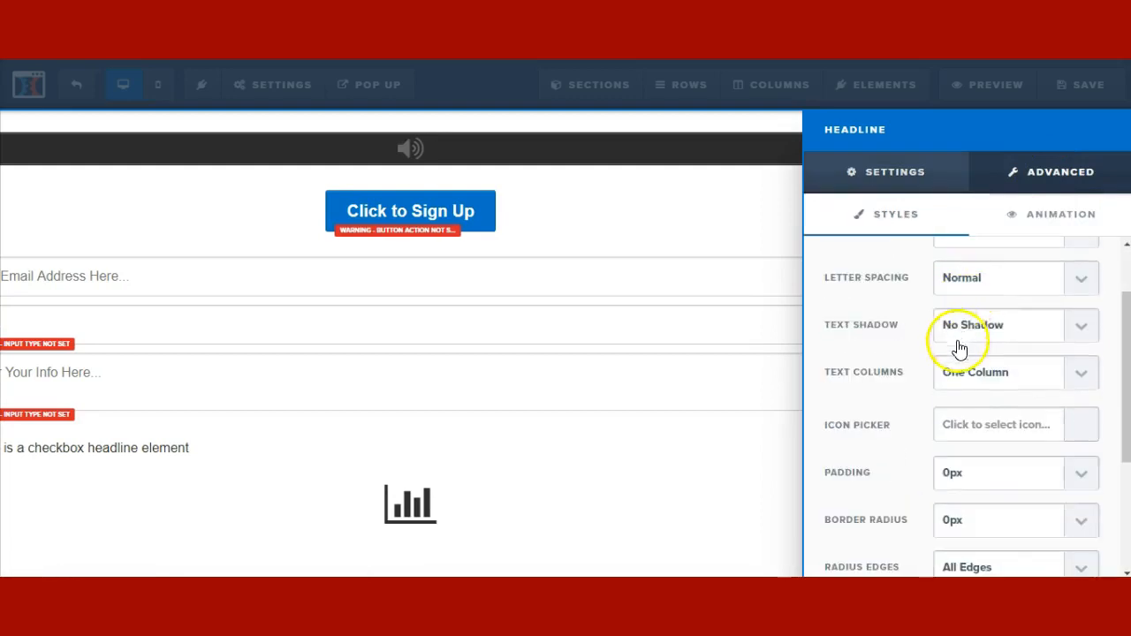
left_click(995, 423)
scroll(949, 475, "down", 3)
scroll(958, 475, "up", 3)
left_click(1003, 505)
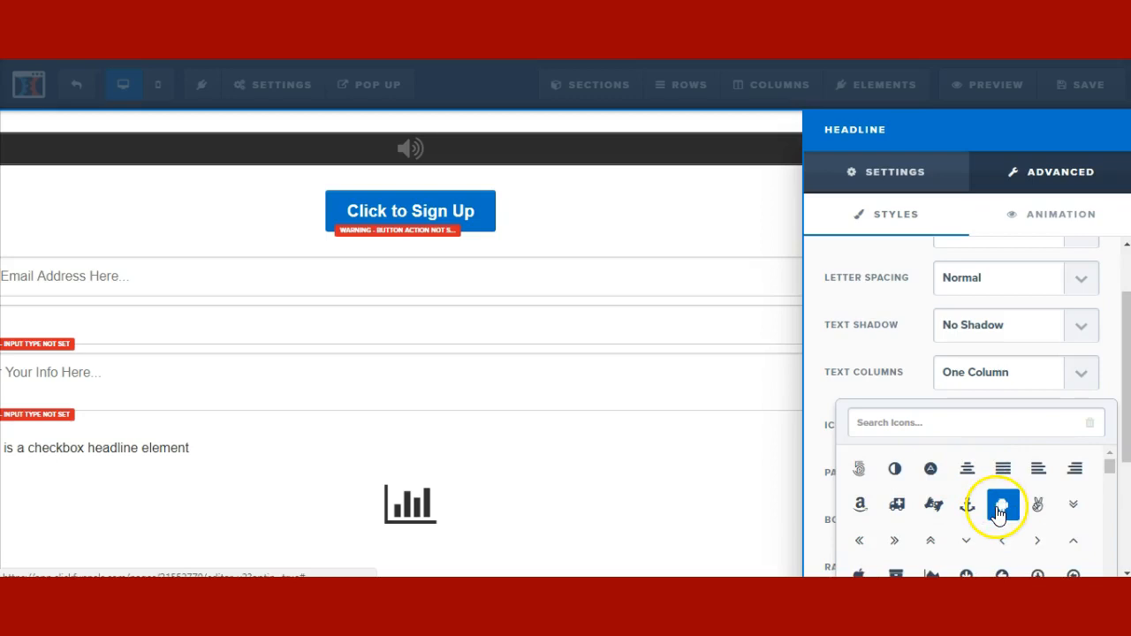
- Set the Android icon's font size to 72 and its colour to orange (#ff6600)
left_click(895, 176)
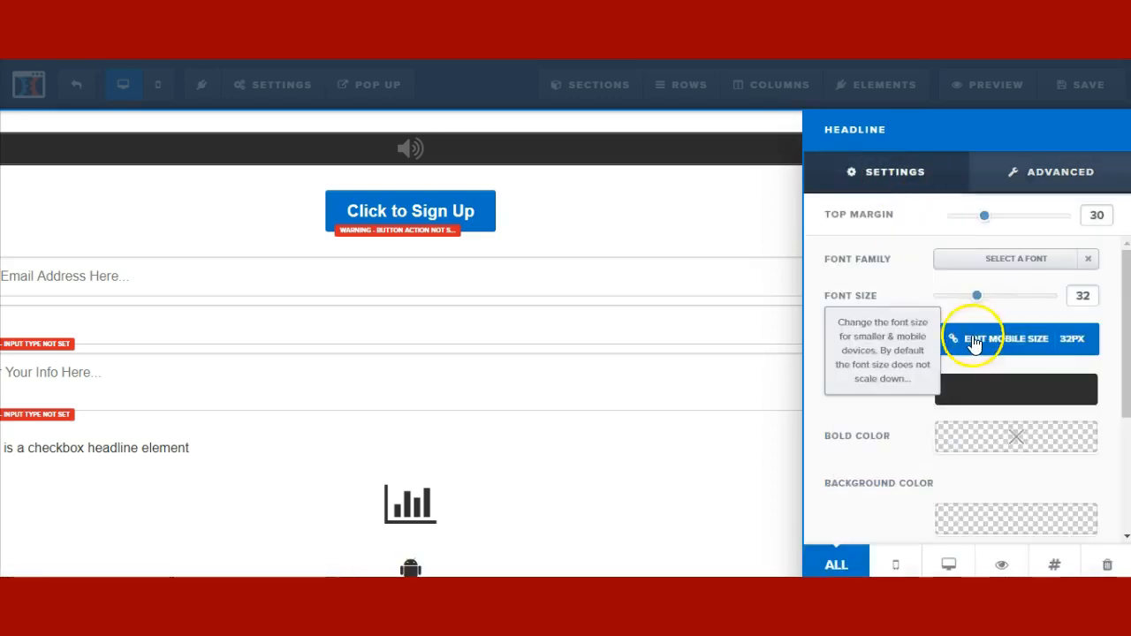
left_click_drag(977, 299, 1085, 301)
scroll(1036, 356, "down", 1)
left_click(969, 311)
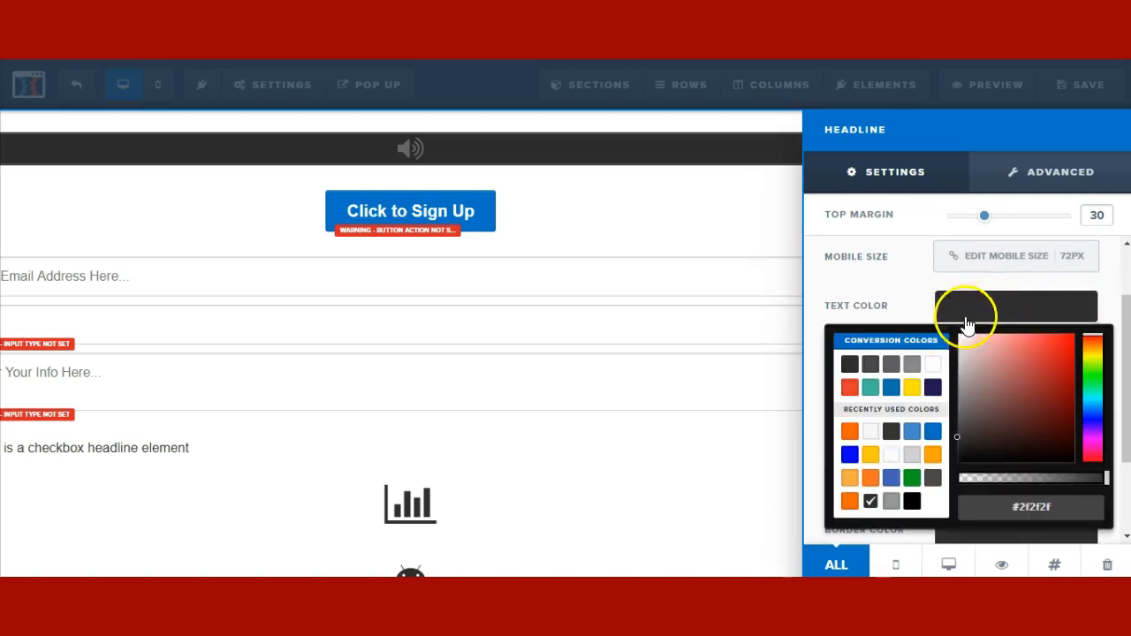
left_click(848, 504)
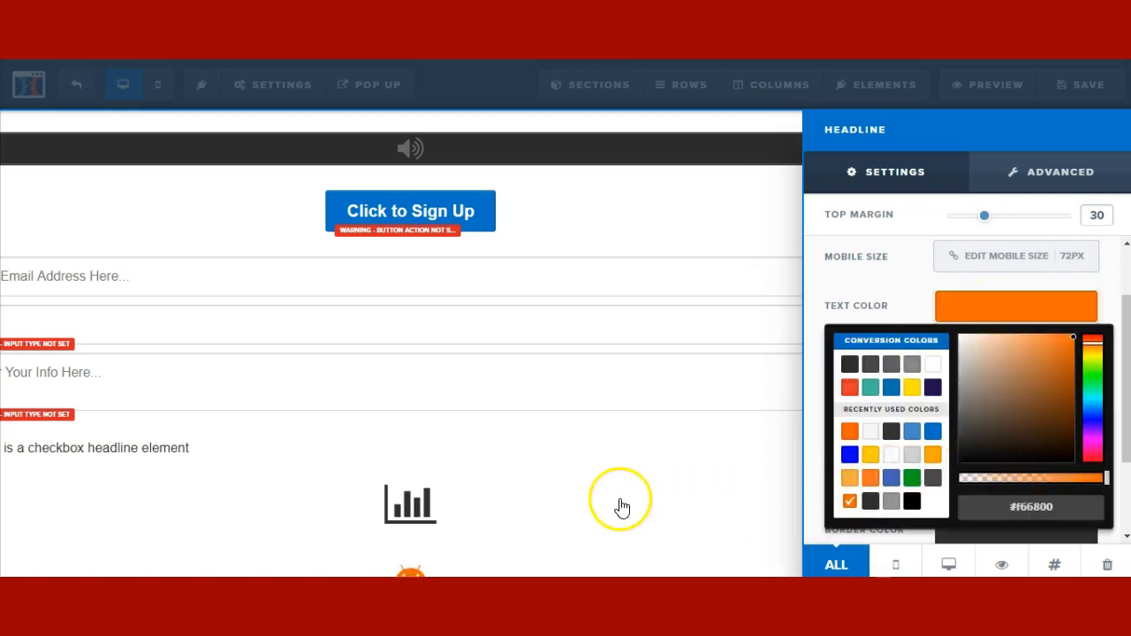
left_click(406, 469)
- Drag the Android icon's top margin down to 0
mouse_move(964, 480)
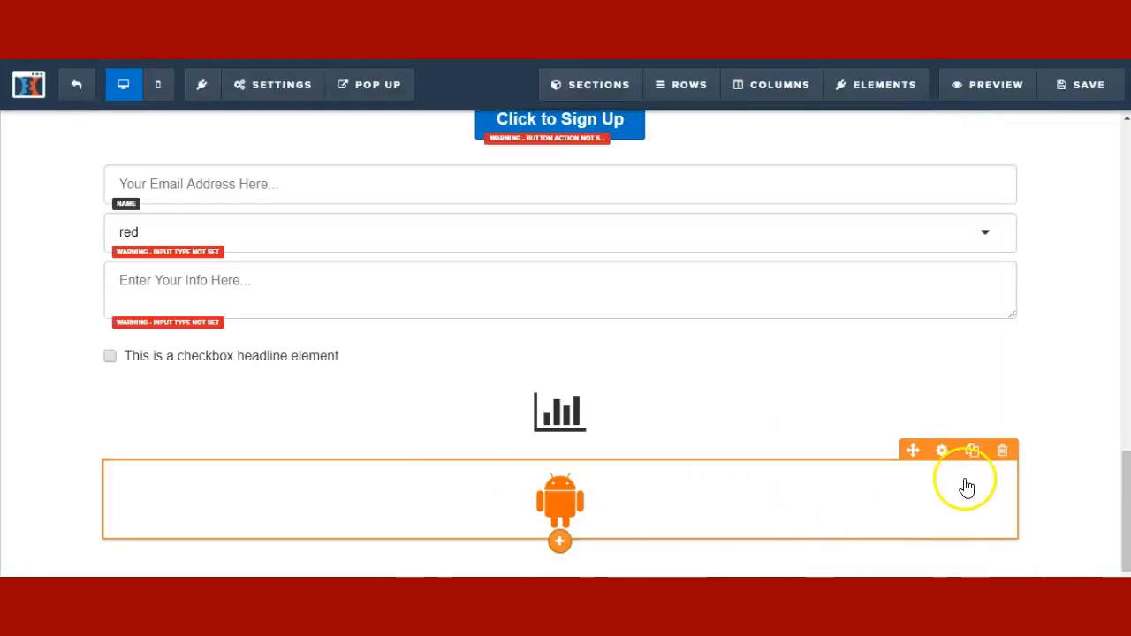
left_click(943, 452)
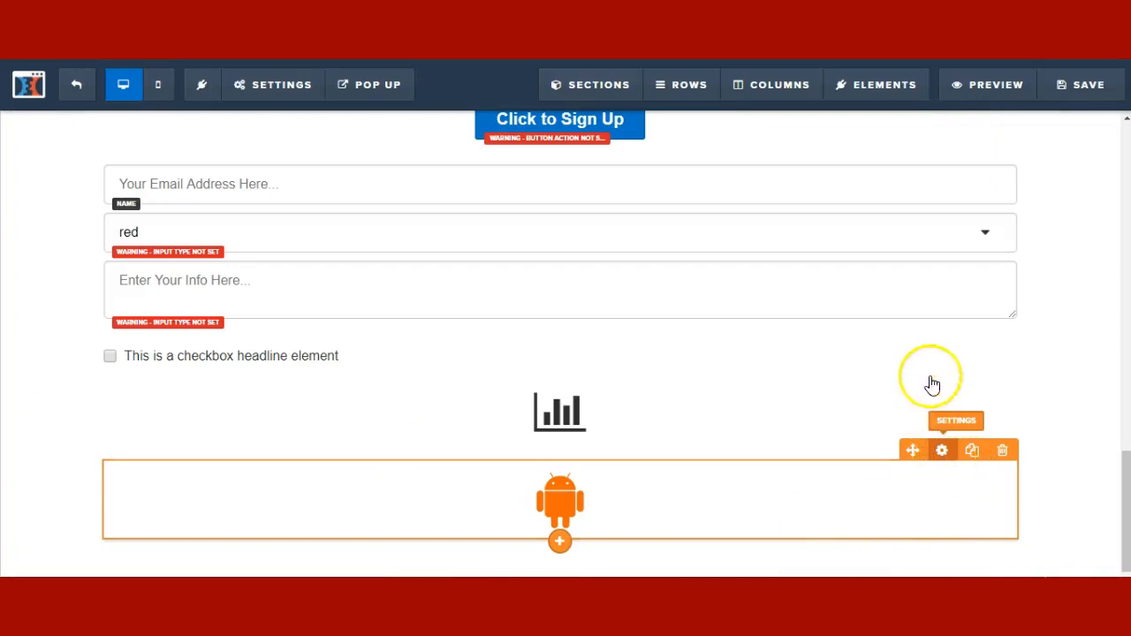
left_click_drag(984, 219, 933, 226)
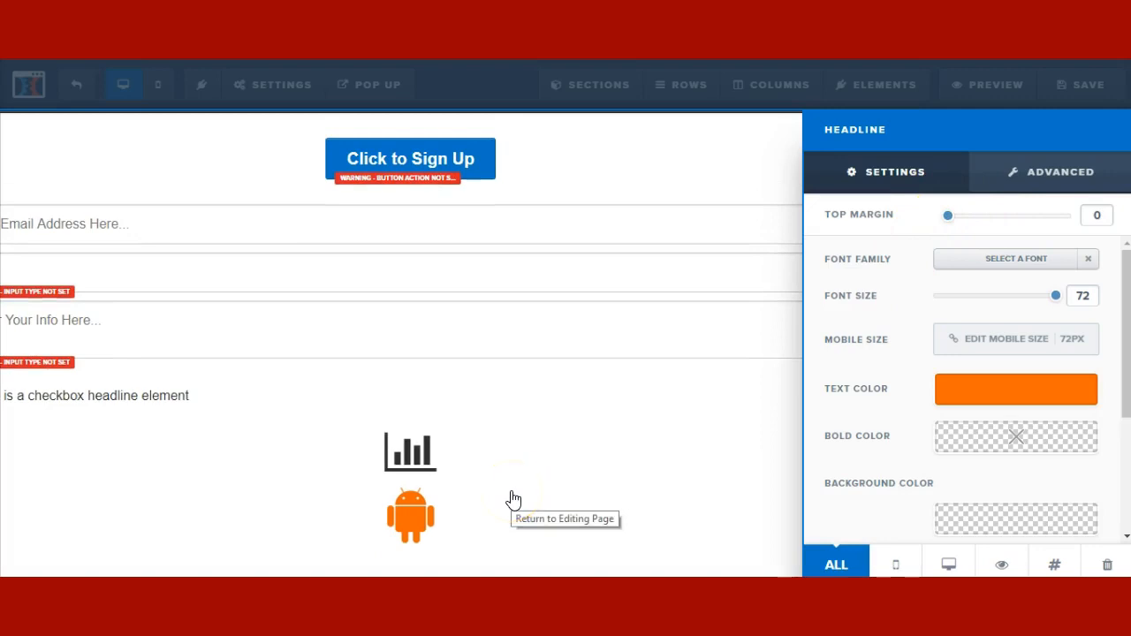
left_click(525, 472)
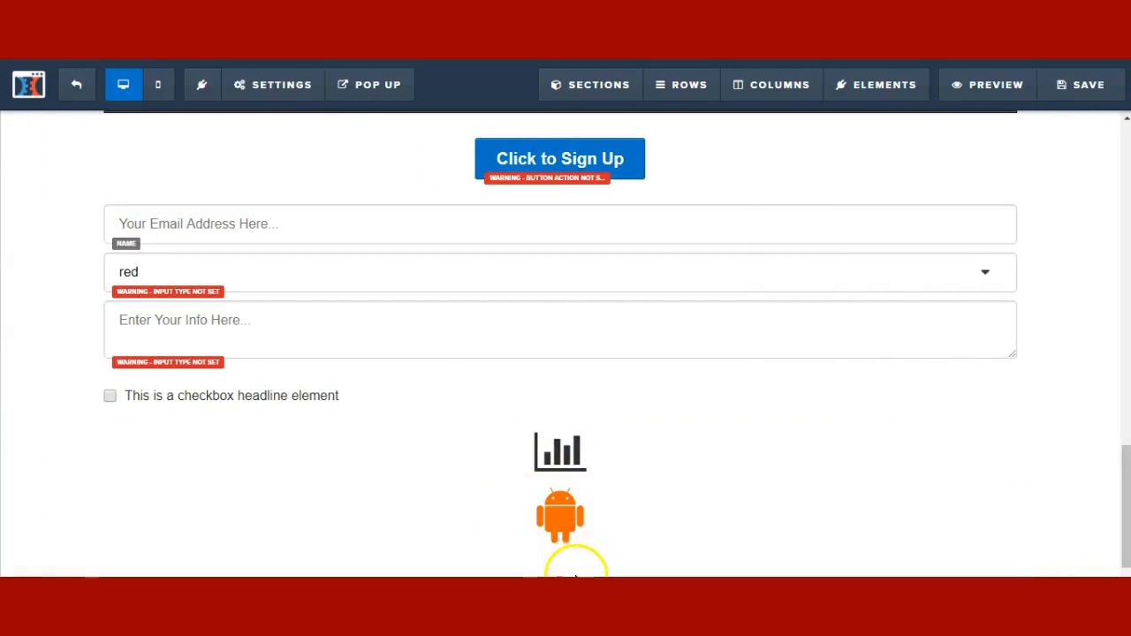
- Insert a Content > IMG Feature block below the Android icon
left_click(560, 557)
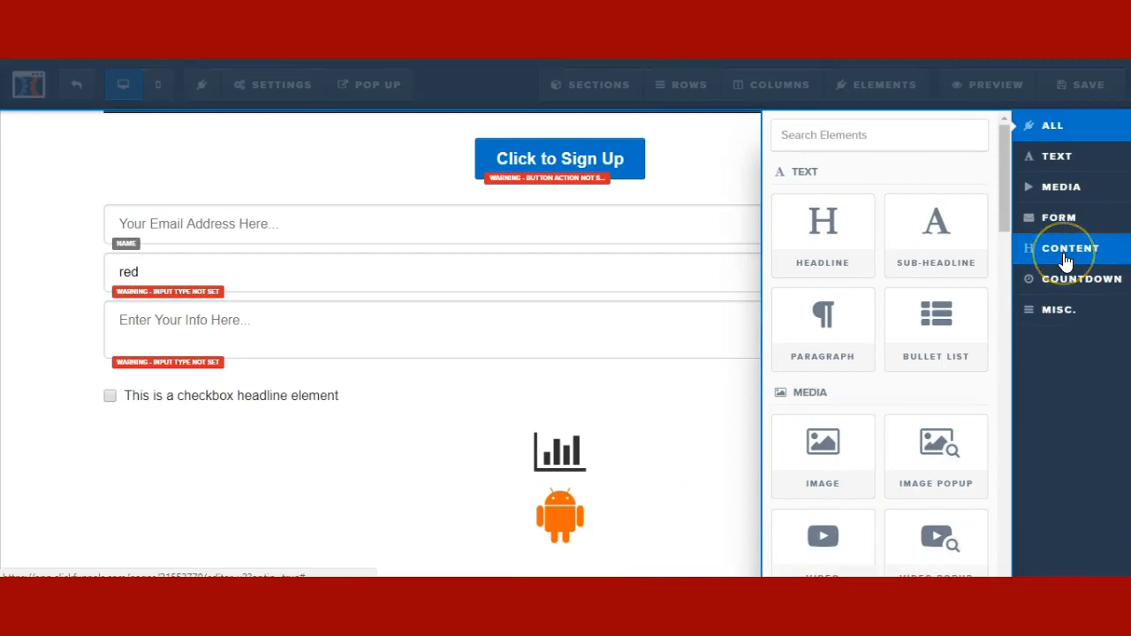
left_click(1067, 257)
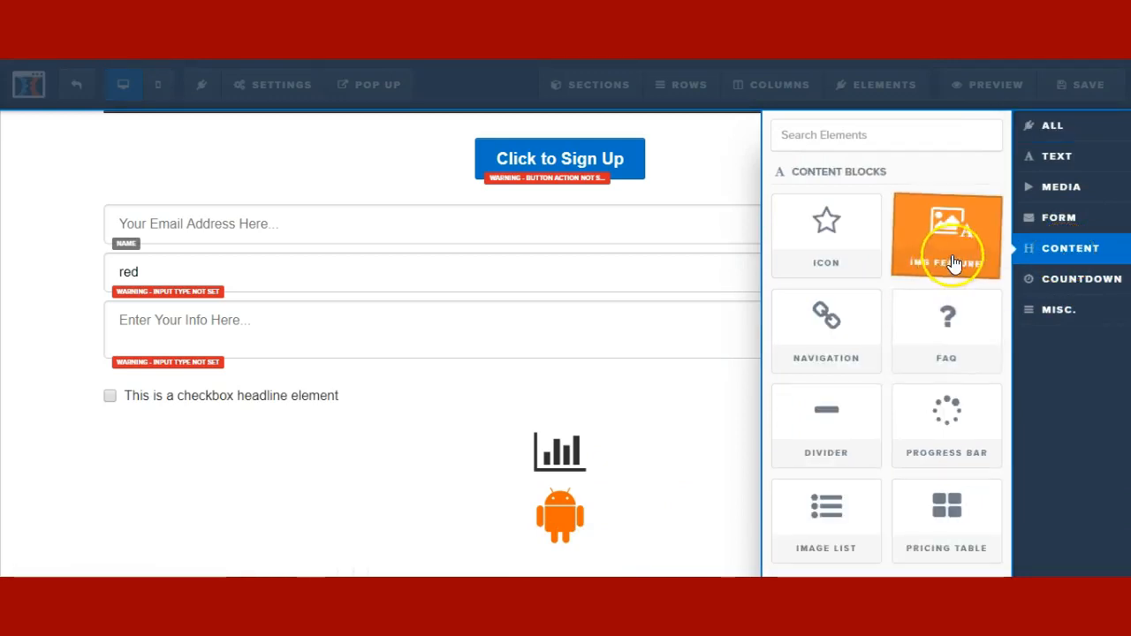
left_click(589, 446)
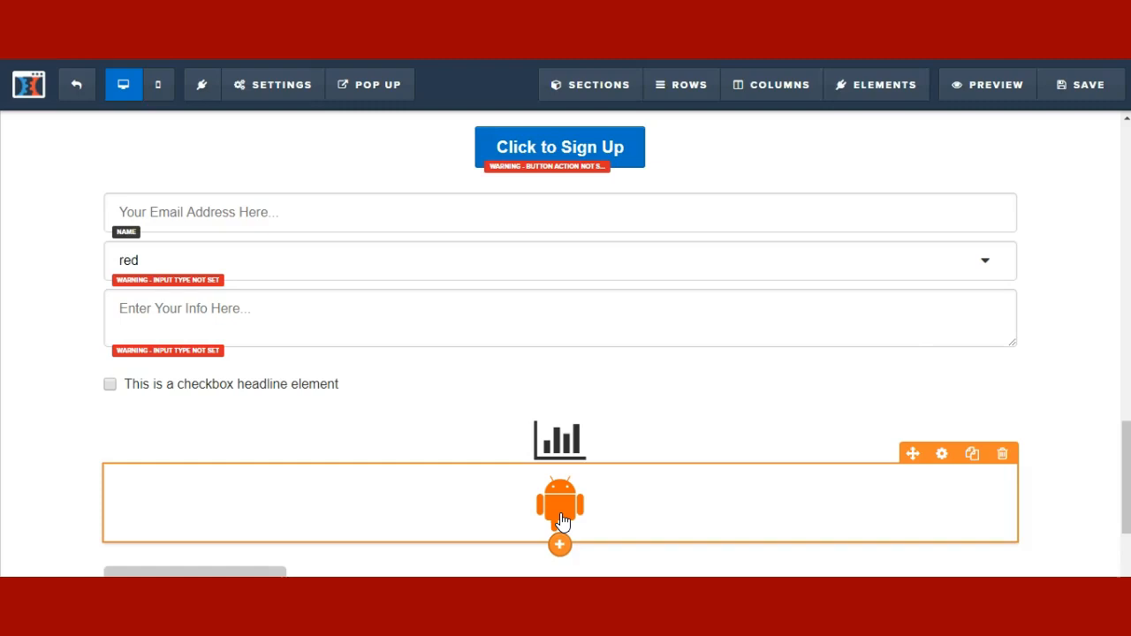
scroll(563, 522, "down", 2)
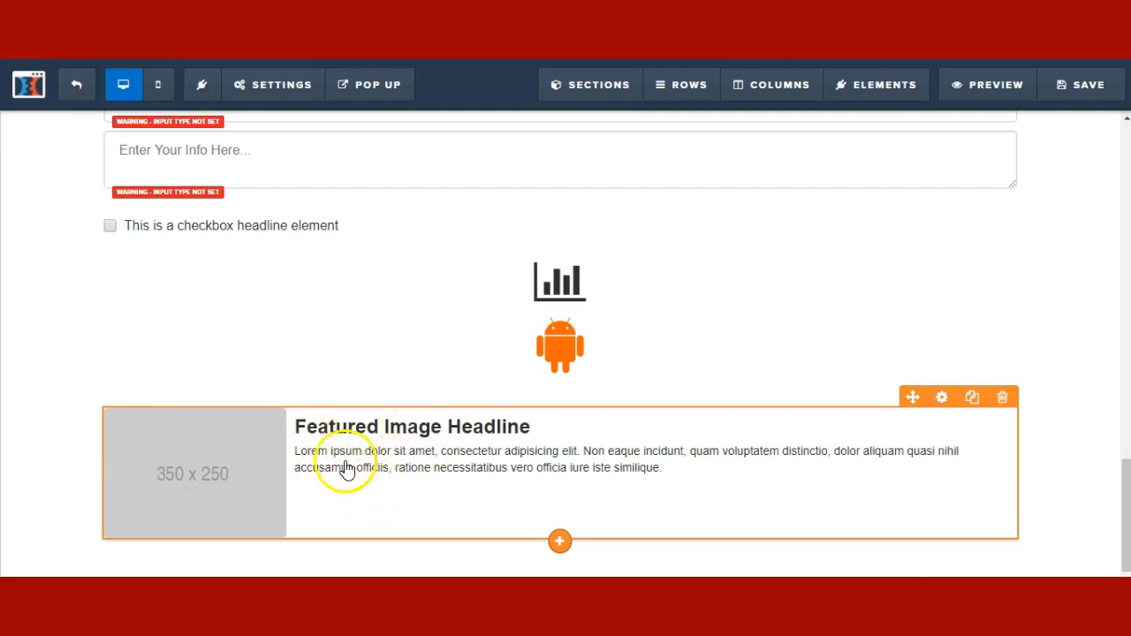
- Select the 'Featured Image Headline' and lorem ipsum paragraph text in the new block
left_click(511, 467)
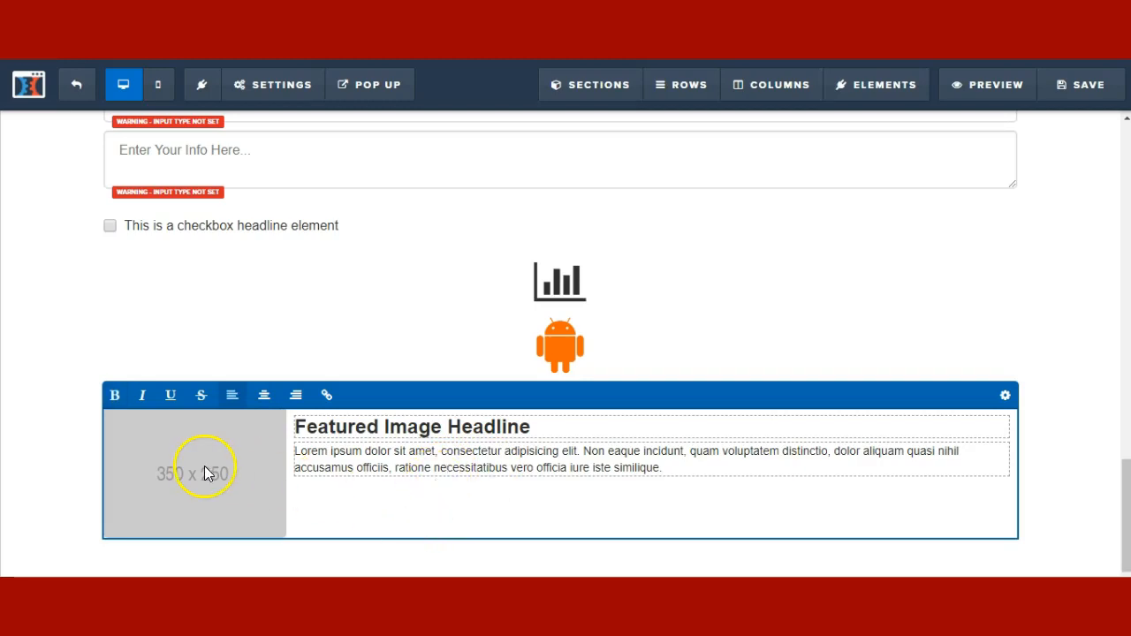
left_click_drag(297, 427, 543, 426)
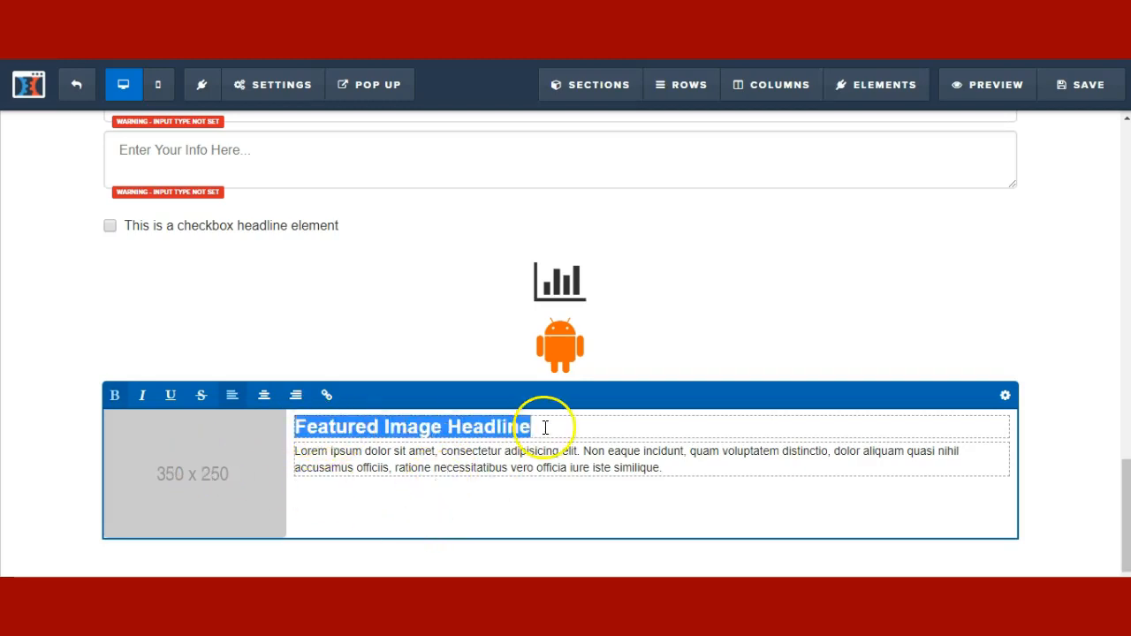
left_click_drag(700, 478, 297, 451)
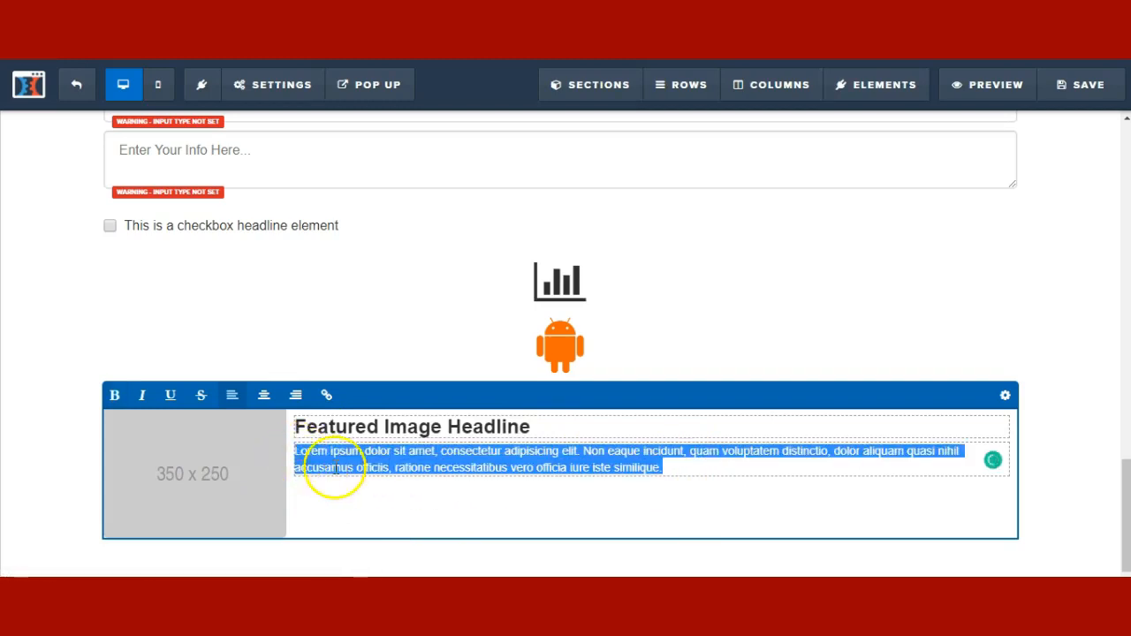
left_click(356, 508)
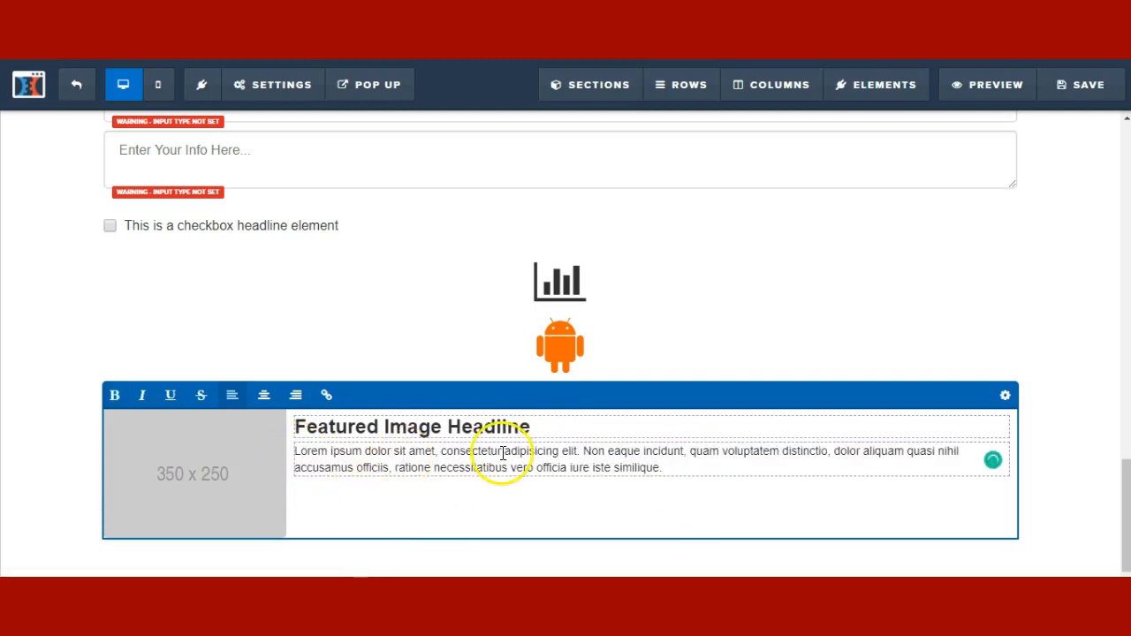
left_click(638, 378)
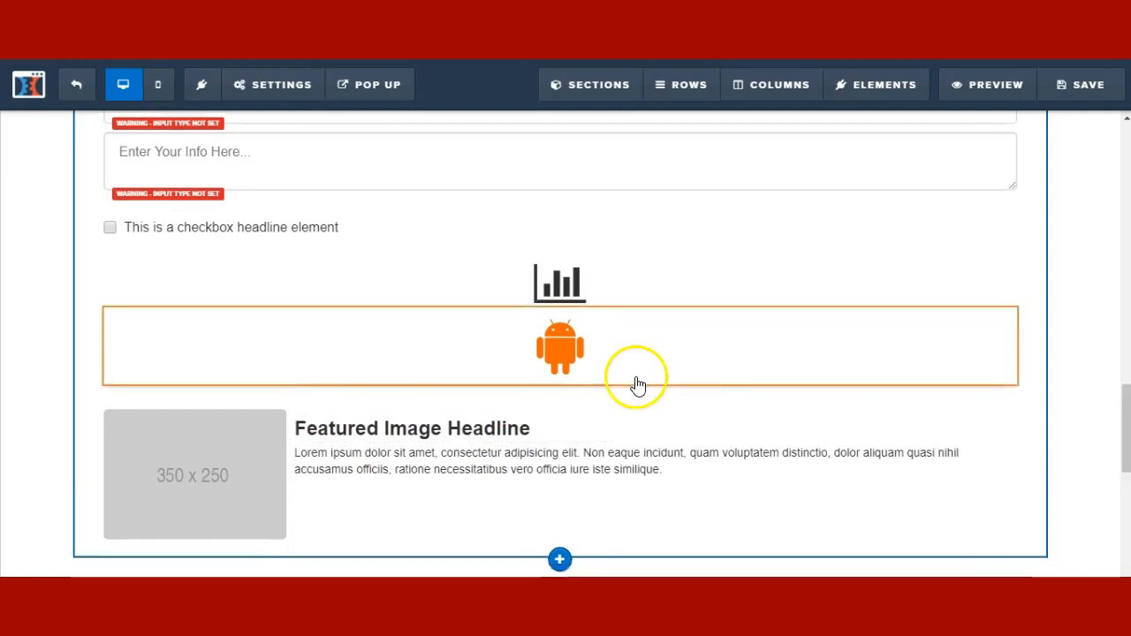
scroll(637, 386, "down", 1)
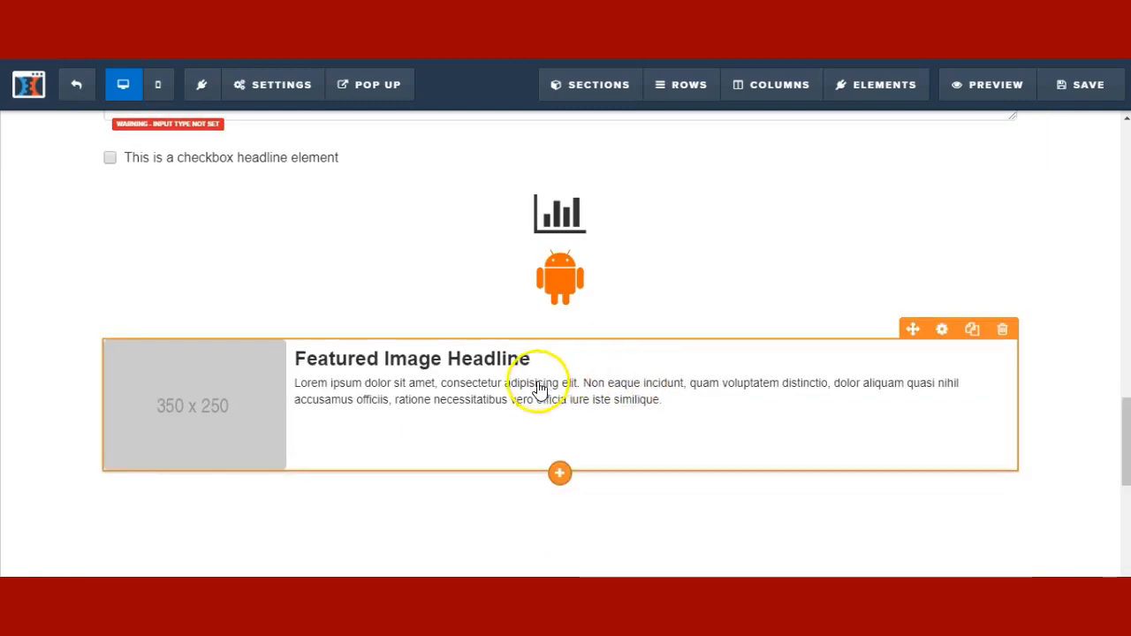
- Add a 2 Column row below the featured block with a demo image in the left column
left_click(561, 491)
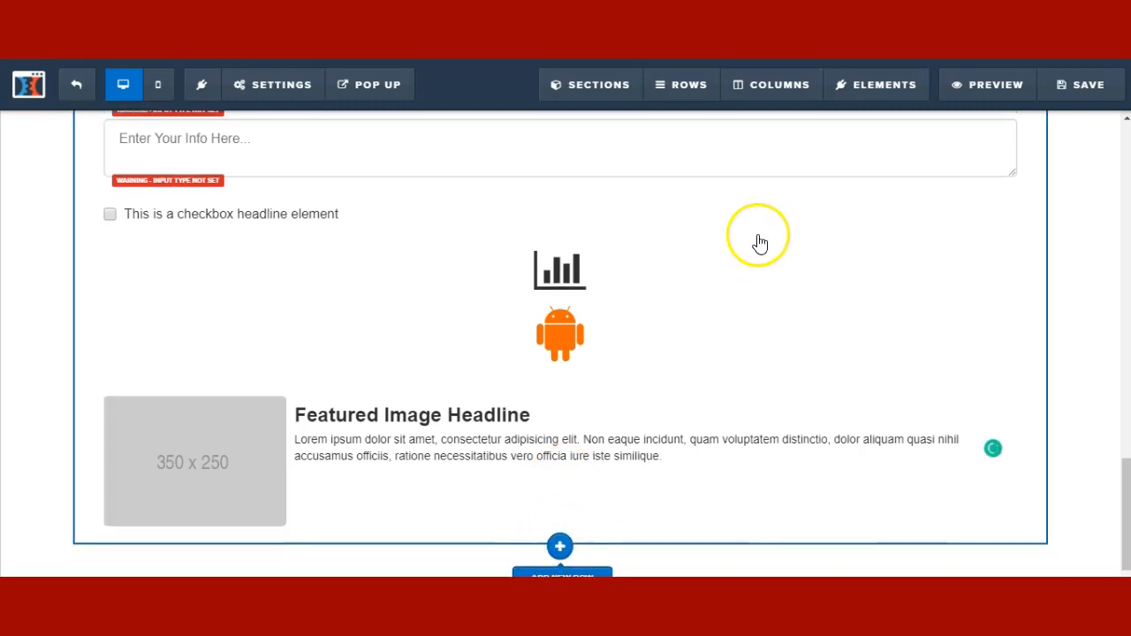
left_click_drag(912, 176, 728, 541)
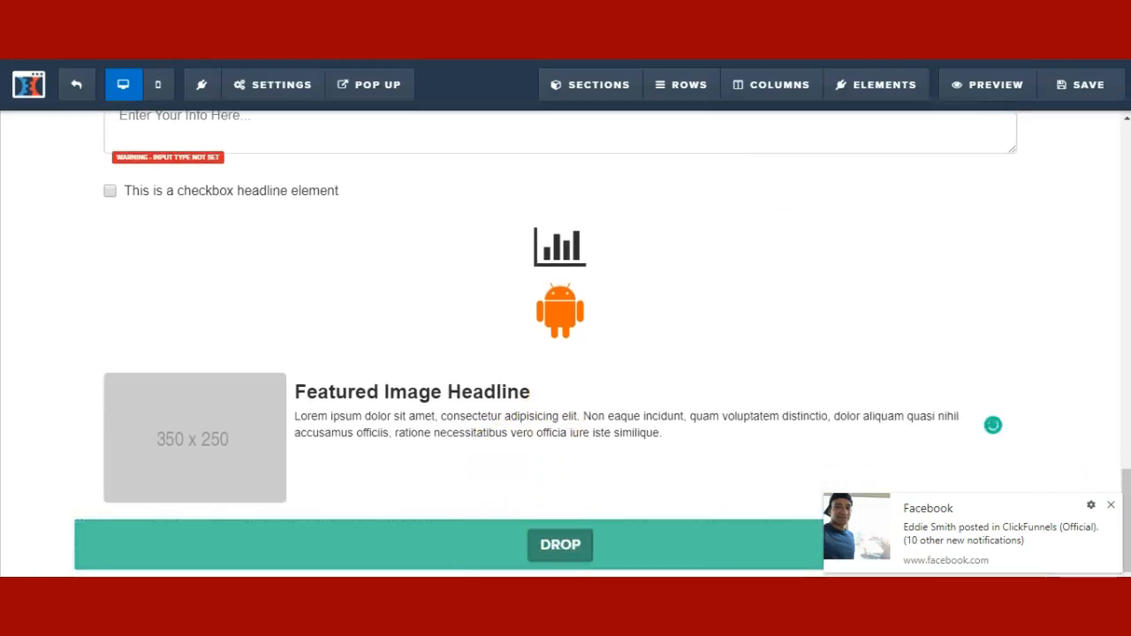
left_click_drag(1119, 511, 1111, 505)
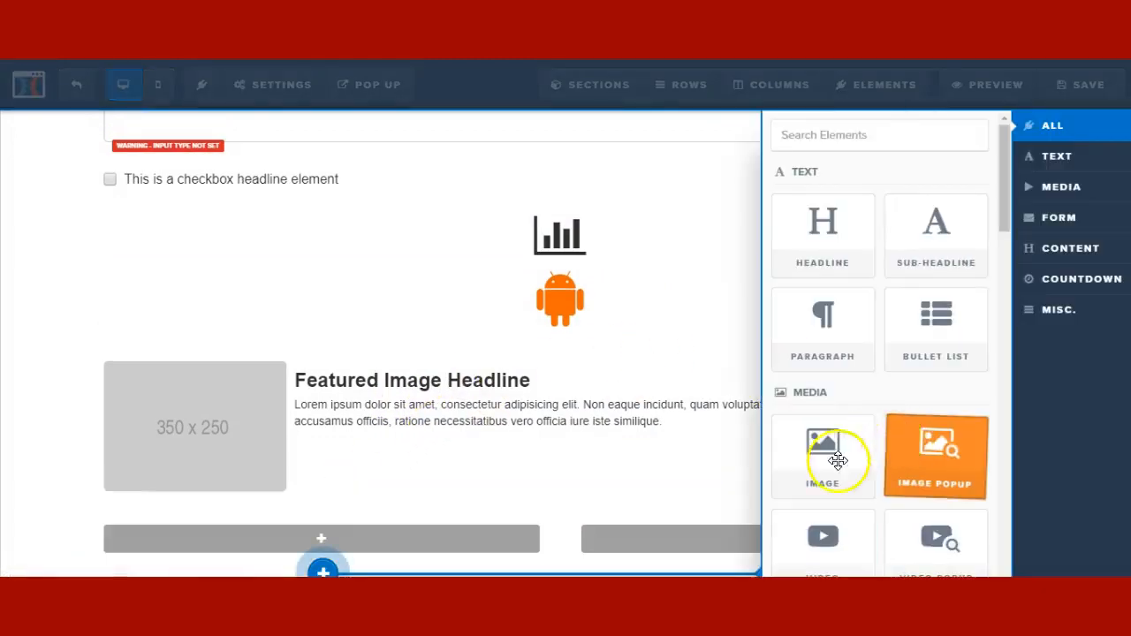
left_click_drag(801, 470, 374, 412)
scroll(530, 426, "down", 2)
left_click_drag(309, 515, 294, 533)
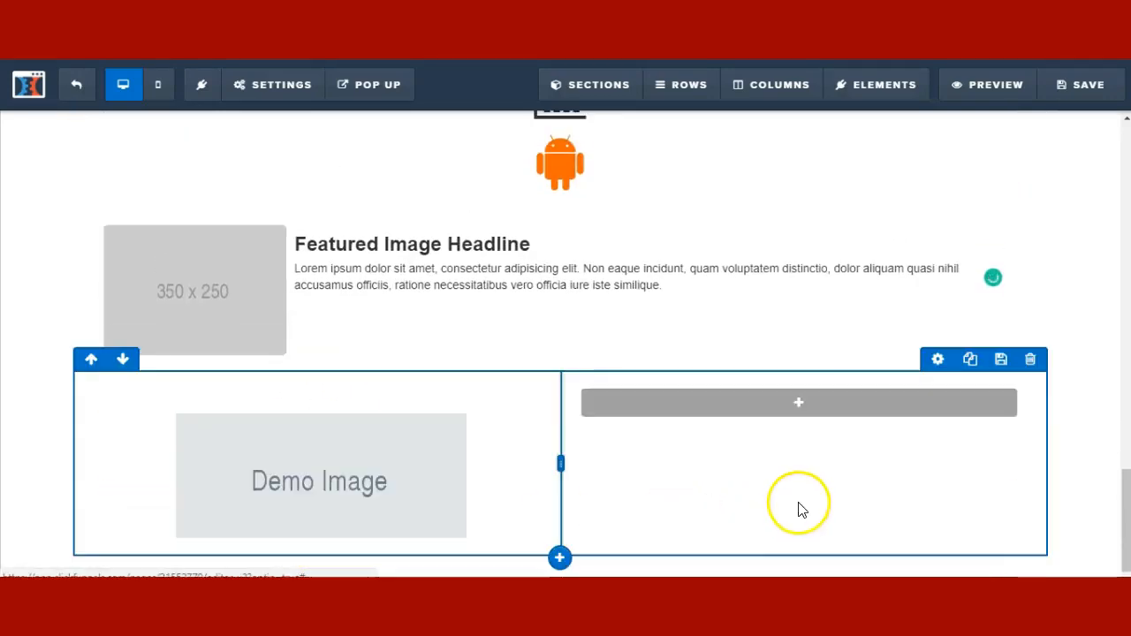
- Add a left-aligned headline and paragraph to the right column and narrow the row to 80%
left_click(808, 404)
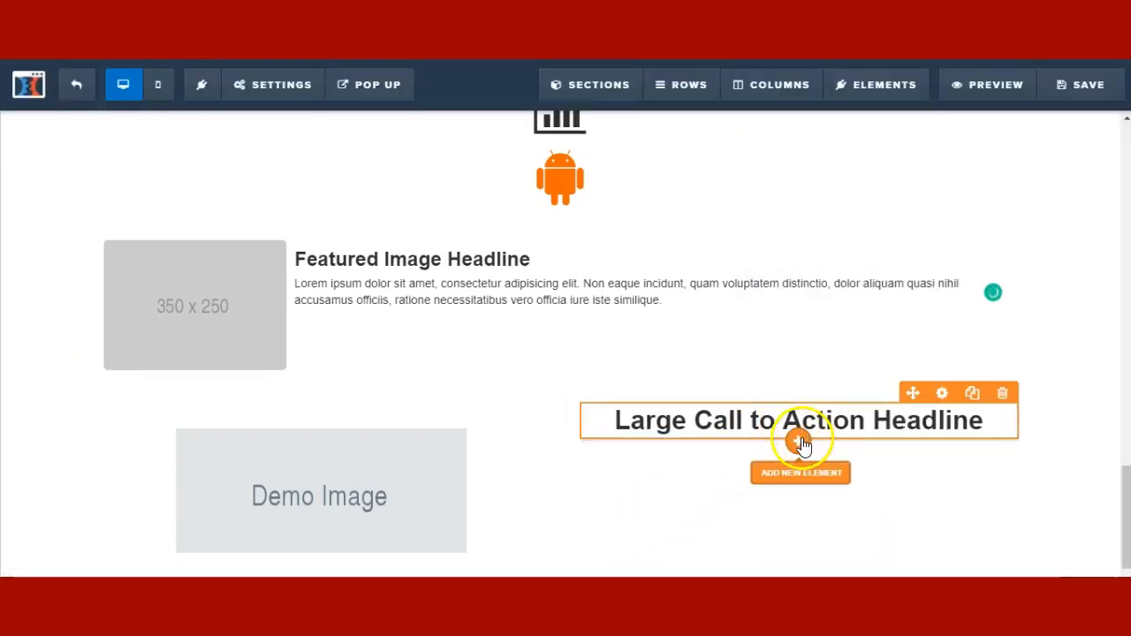
left_click(801, 442)
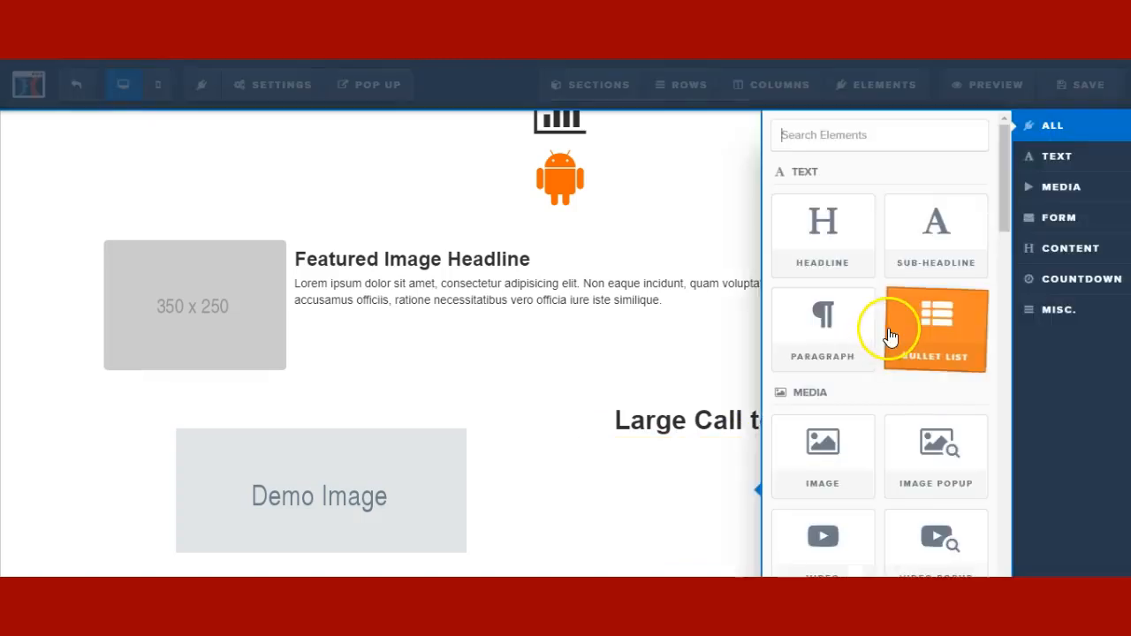
left_click(796, 360)
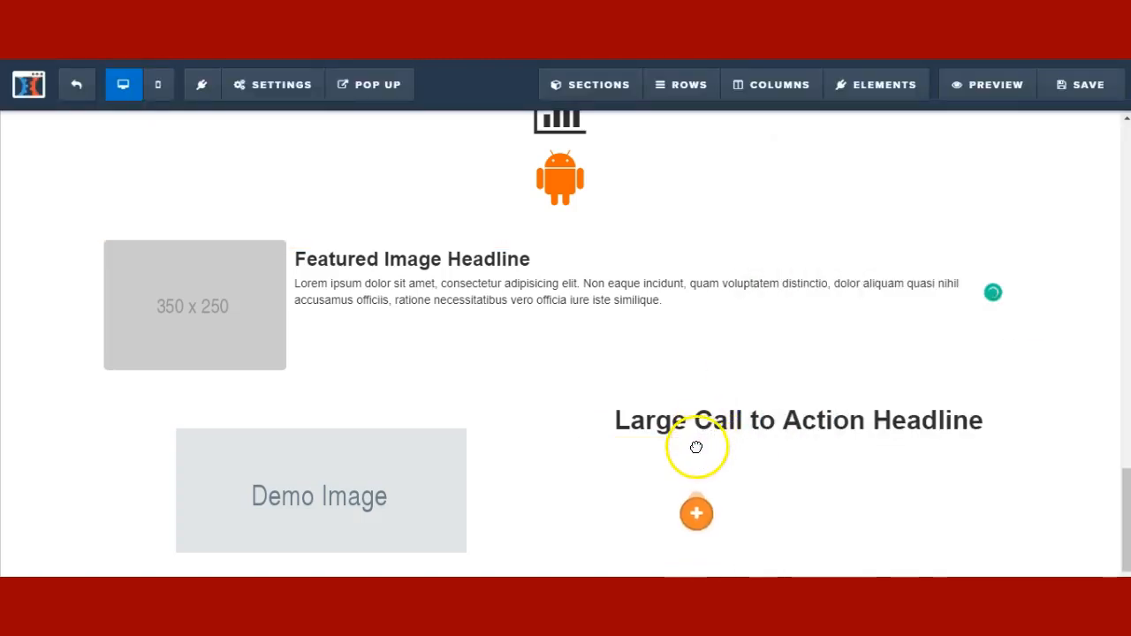
left_click(631, 430)
left_click(709, 391)
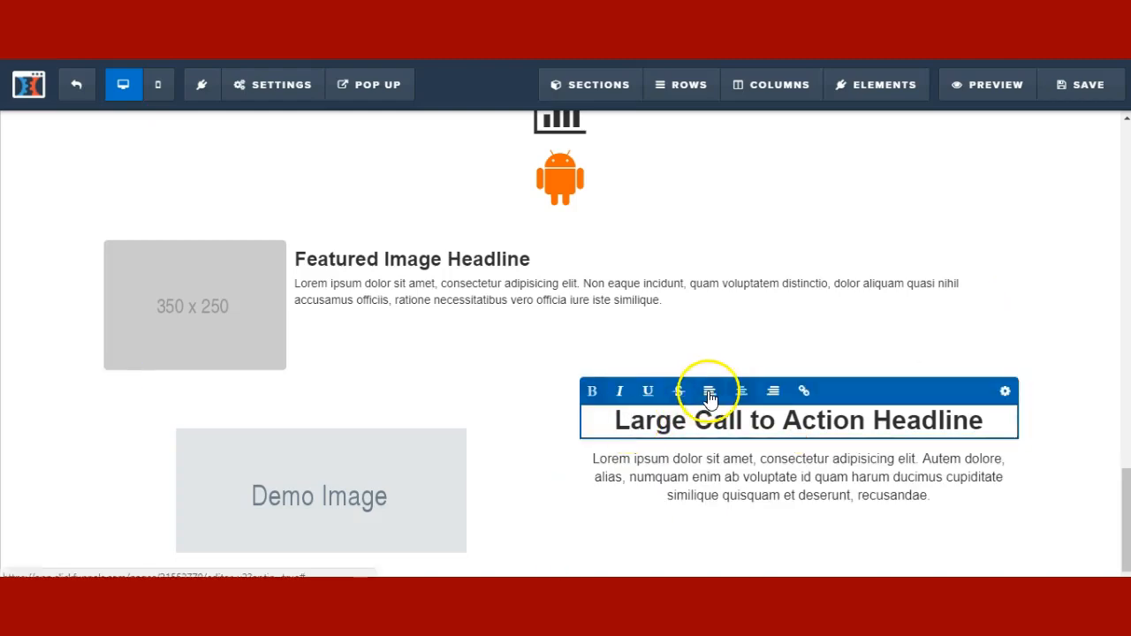
left_click(650, 467)
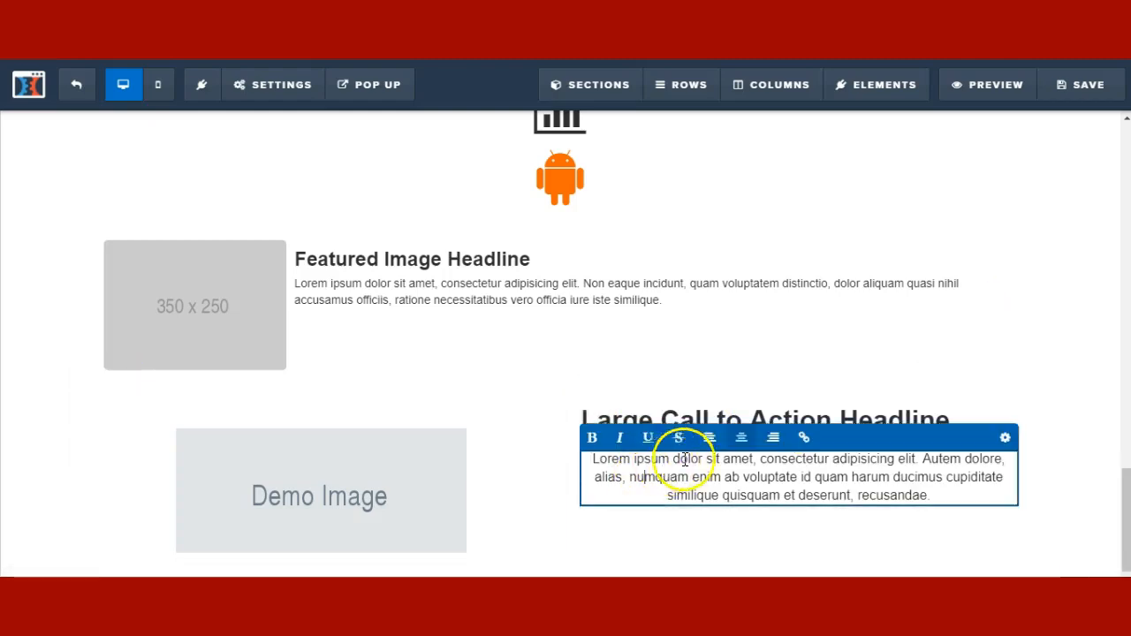
left_click(716, 445)
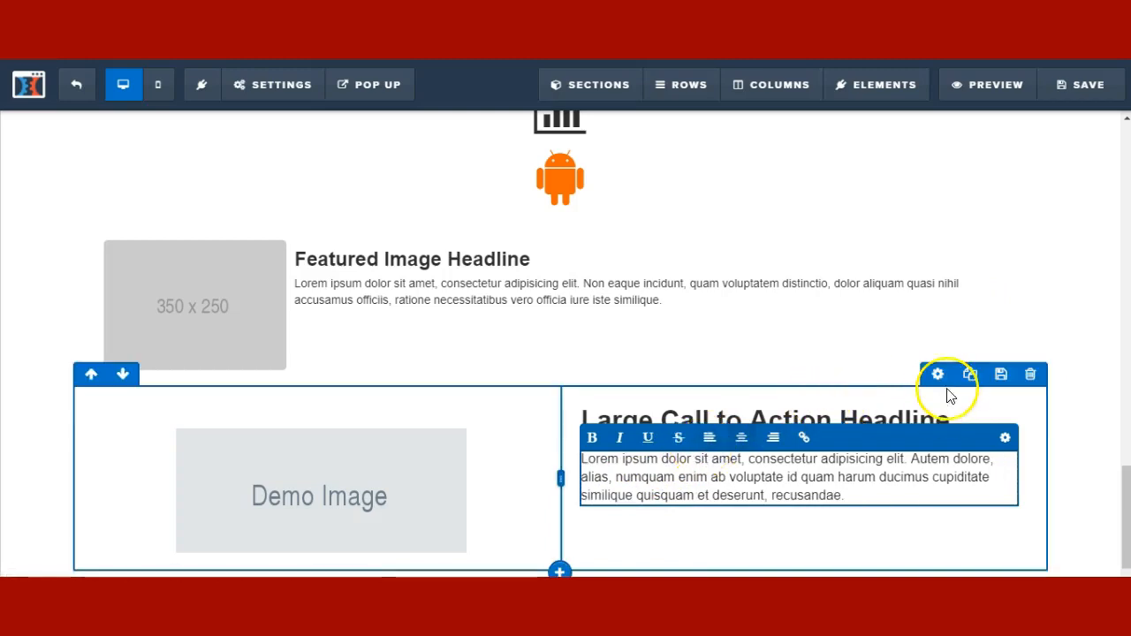
left_click(943, 379)
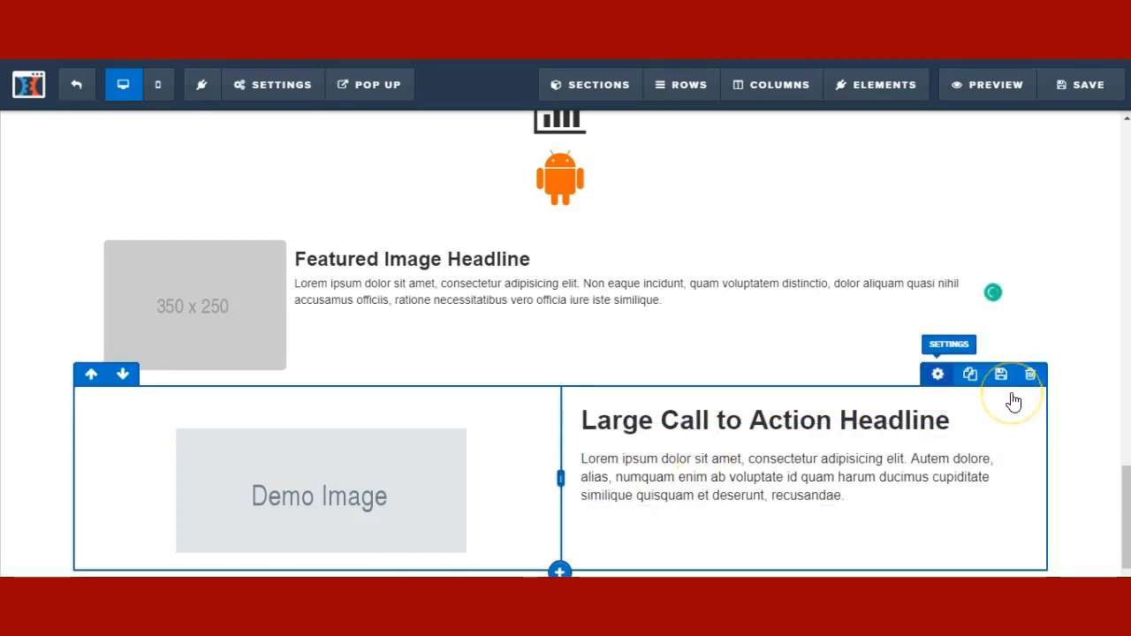
left_click_drag(1050, 481, 1015, 484)
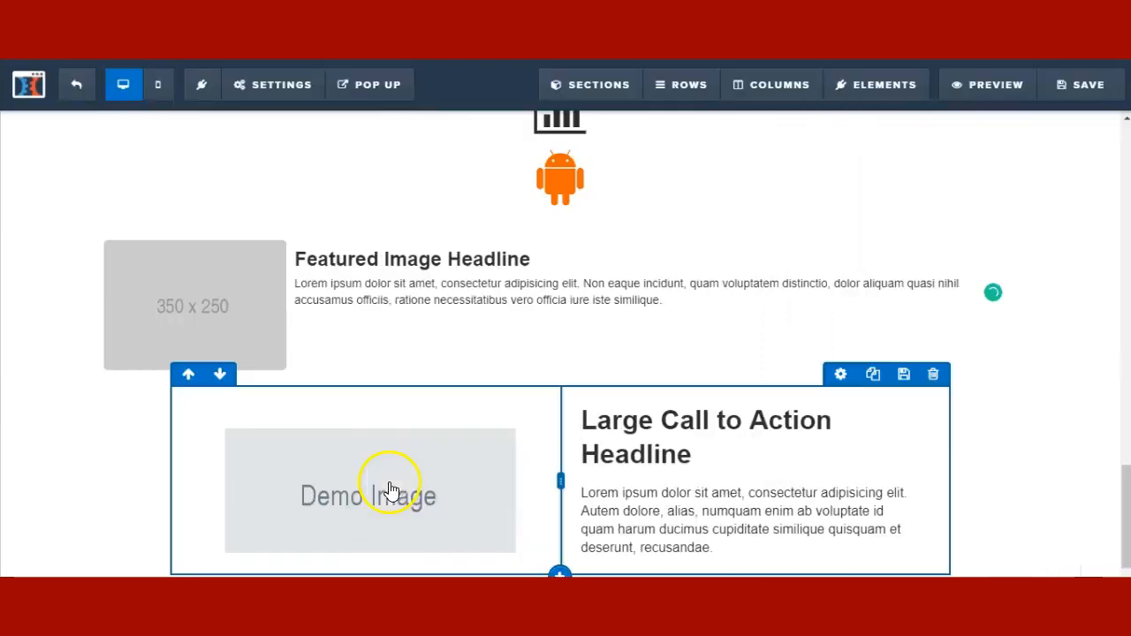
- Set the Demo Image's top margin to 0
left_click(389, 492)
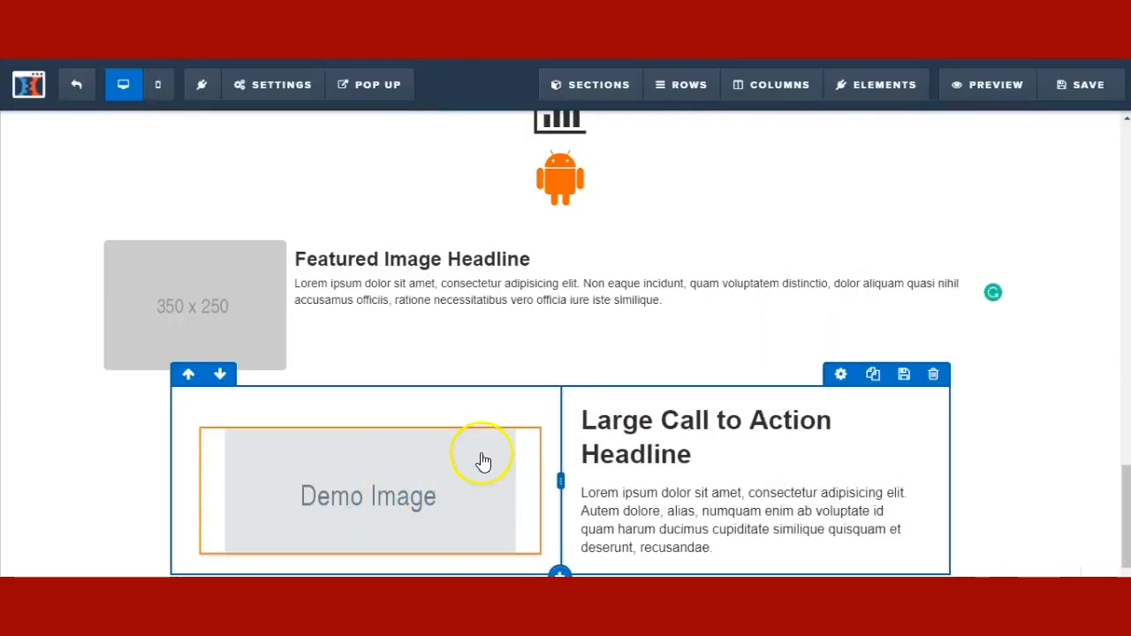
left_click(496, 426)
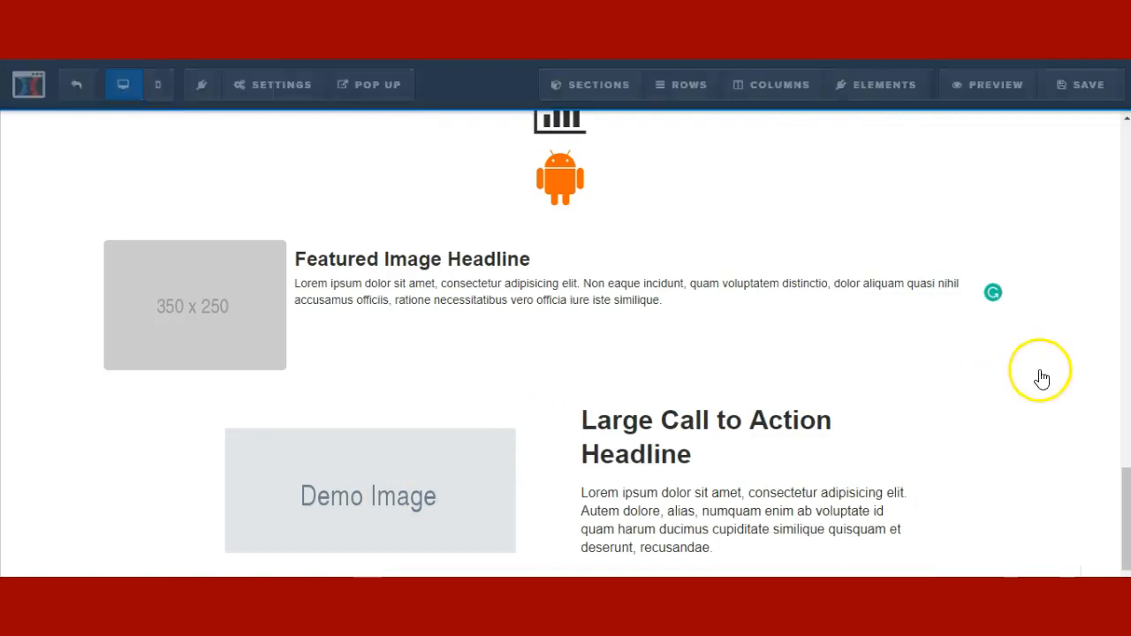
left_click_drag(983, 228, 929, 234)
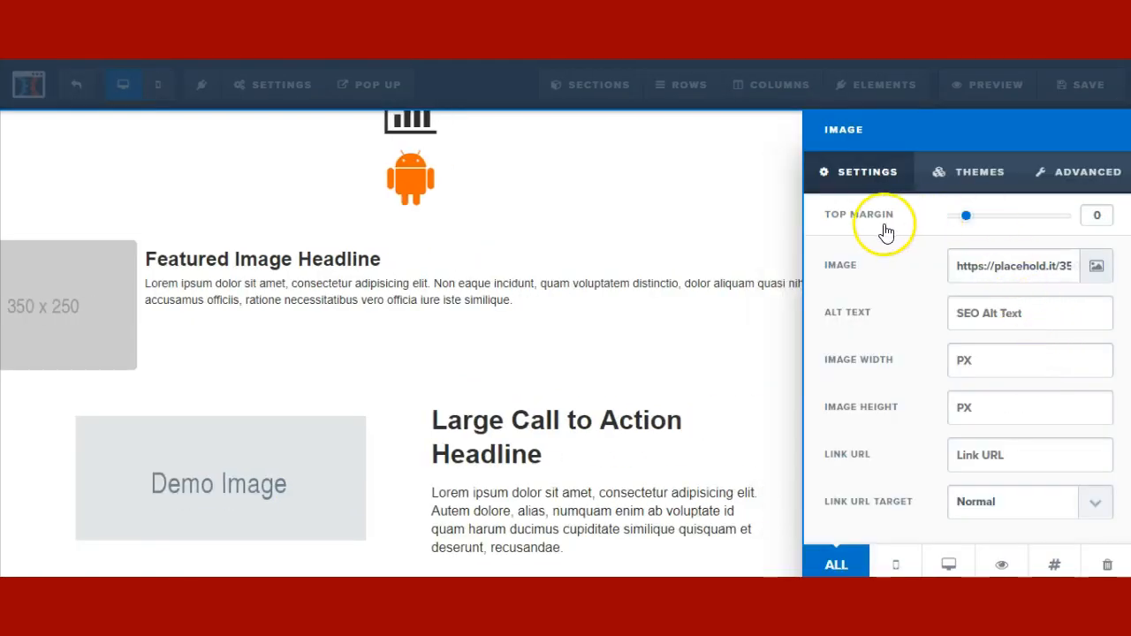
left_click(112, 298)
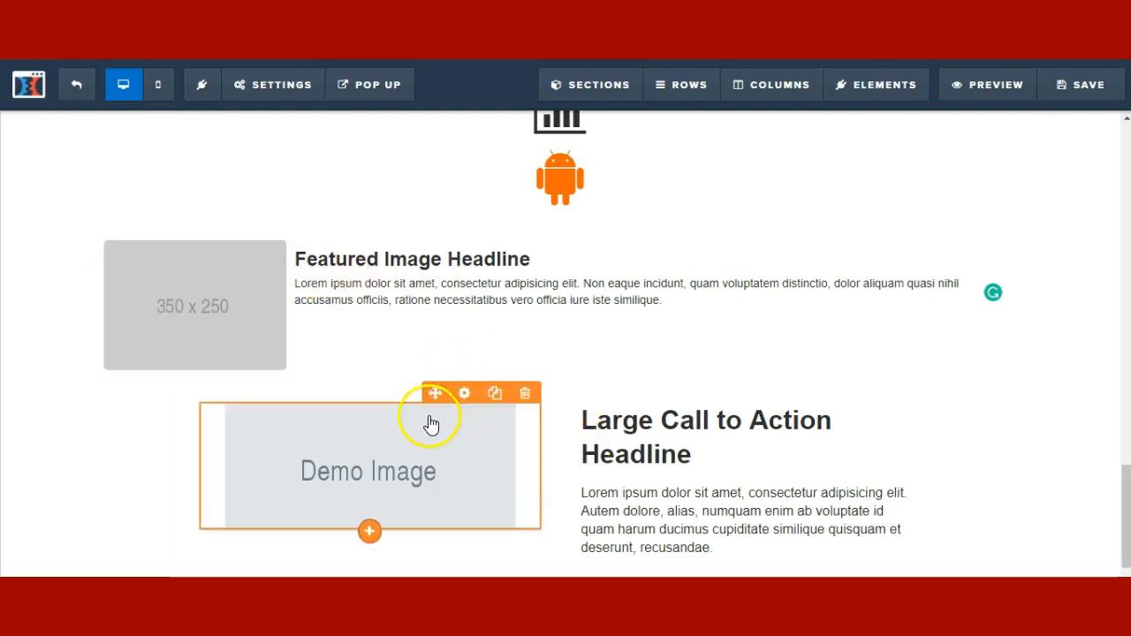
- Right-align the Demo Image and shift the column divider left so the headline fits one line
left_click(498, 419)
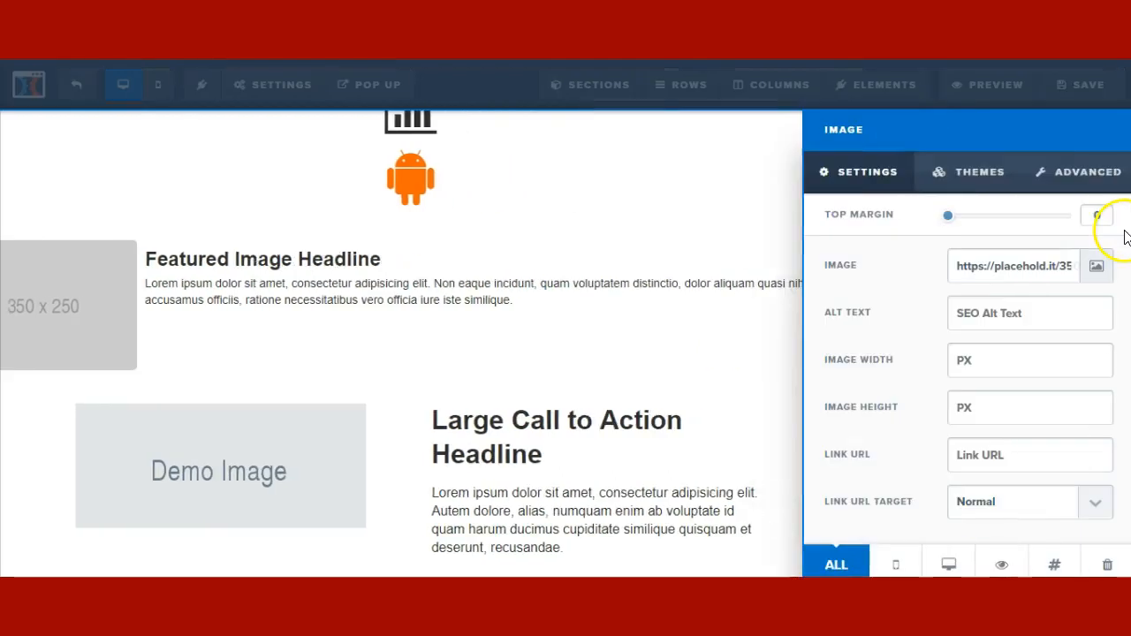
left_click(1006, 269)
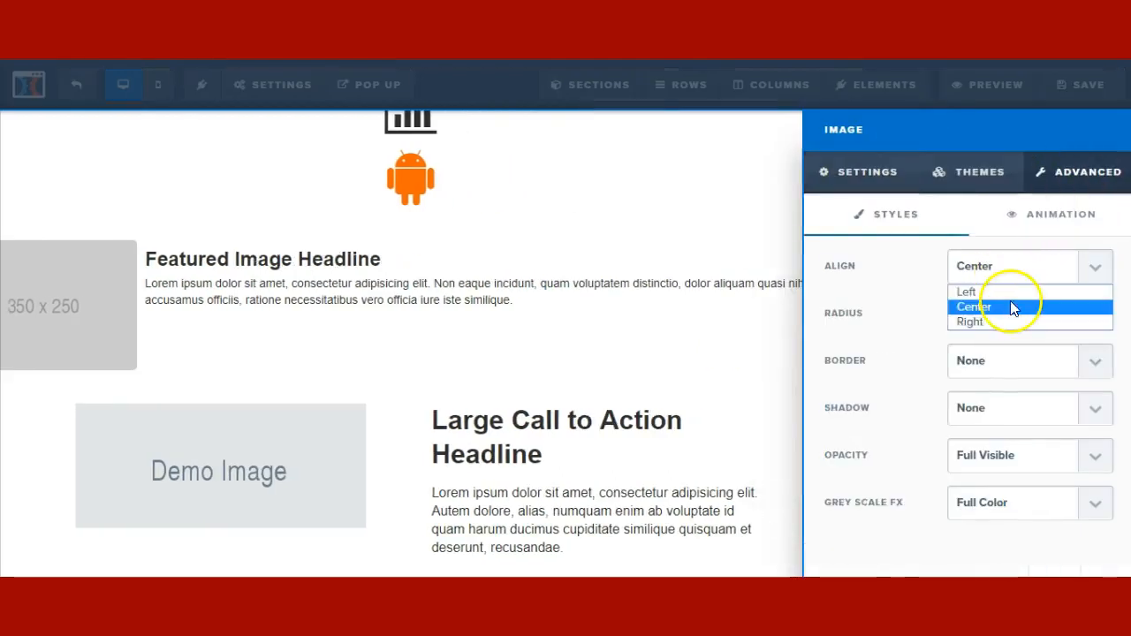
left_click(1015, 295)
left_click(1012, 267)
left_click(999, 324)
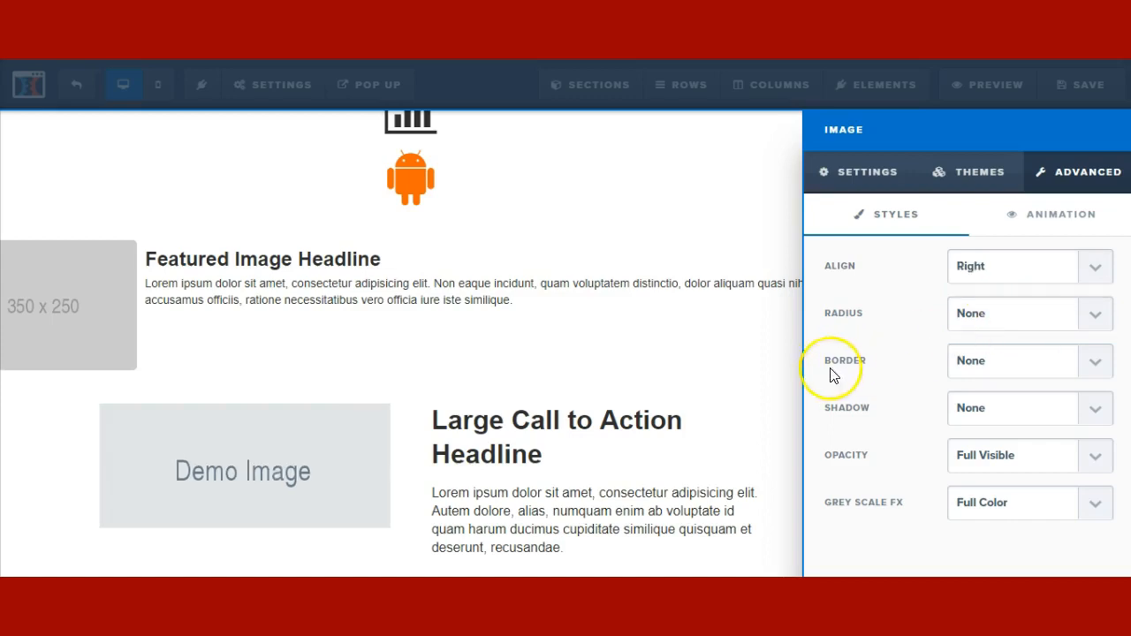
left_click(734, 412)
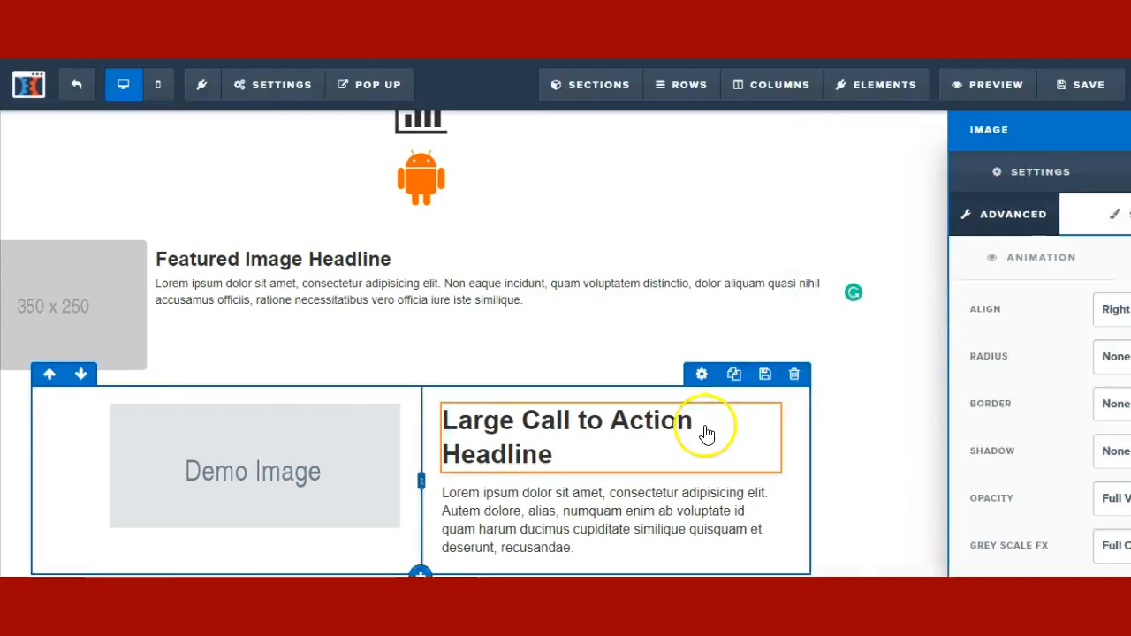
left_click_drag(551, 481, 500, 480)
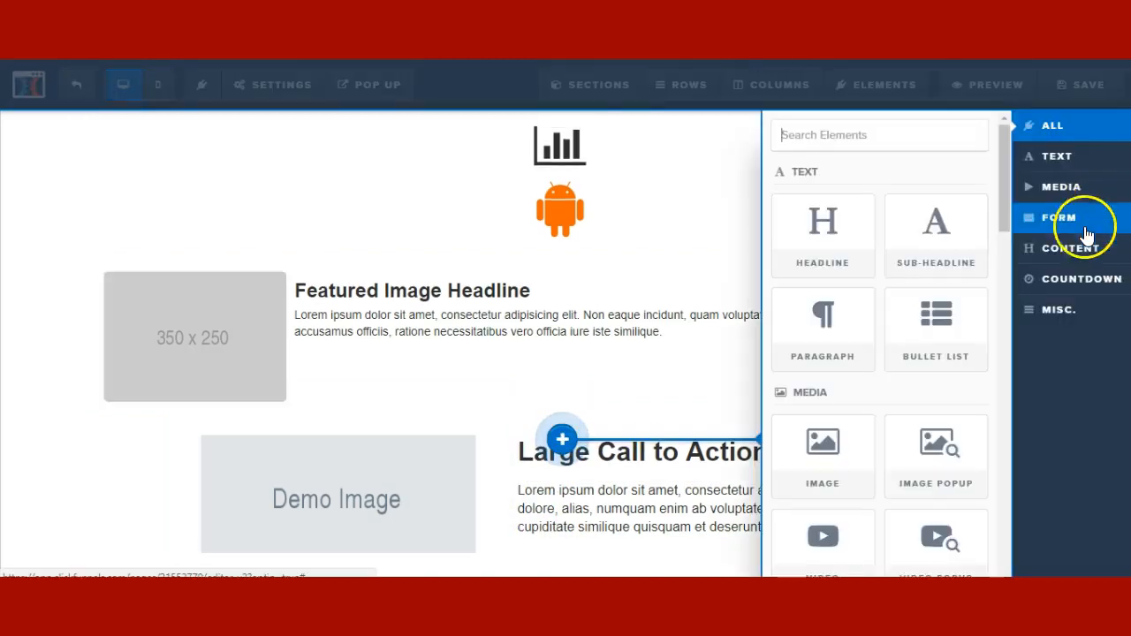
- Drag the FAQ element below the Featured Image row with its sample question and answer
left_click(1078, 249)
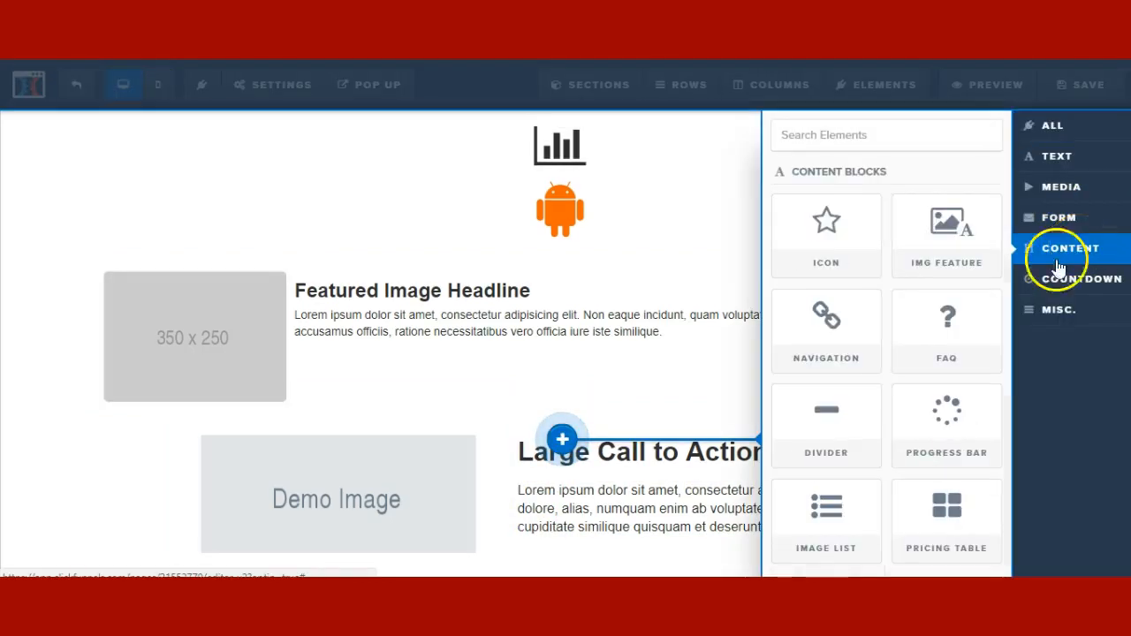
left_click(968, 317)
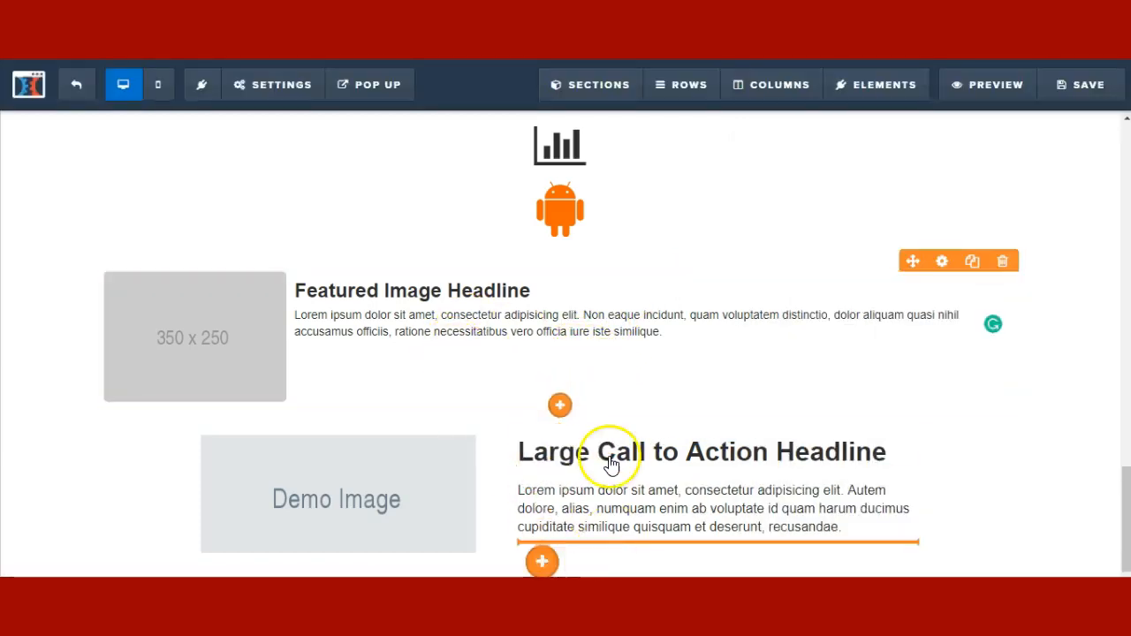
left_click_drag(526, 380, 595, 338)
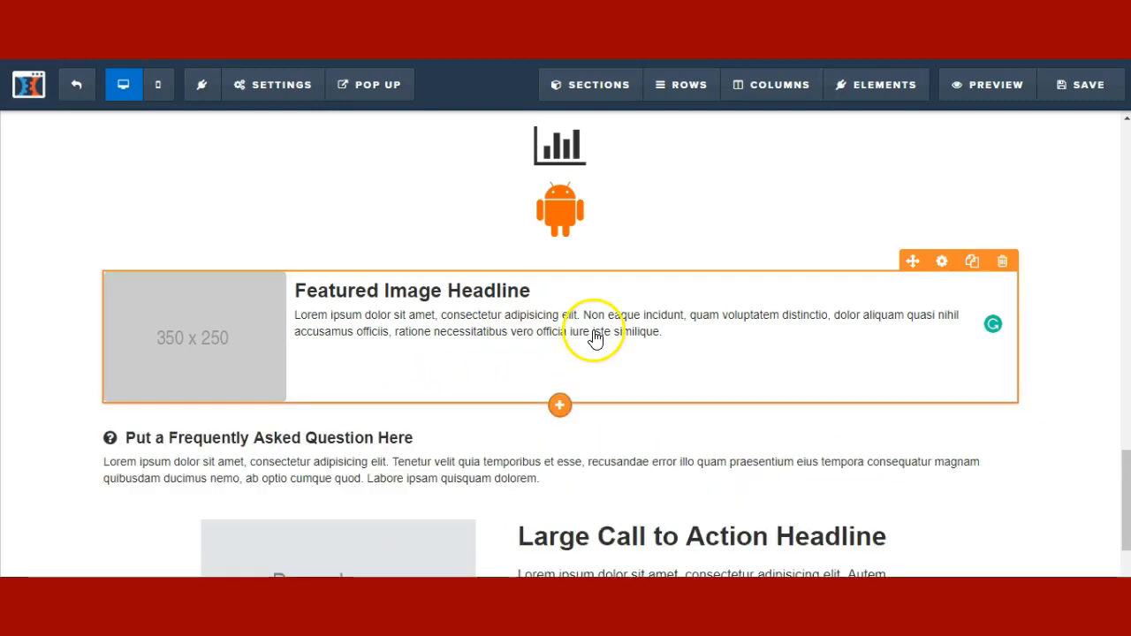
left_click(157, 468)
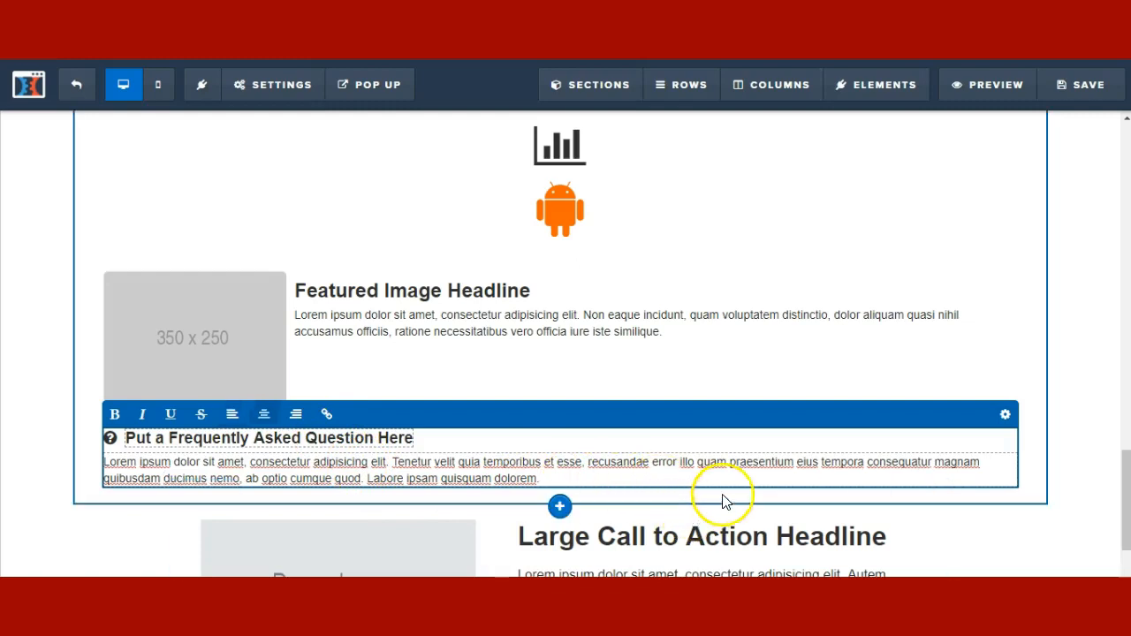
left_click(405, 420)
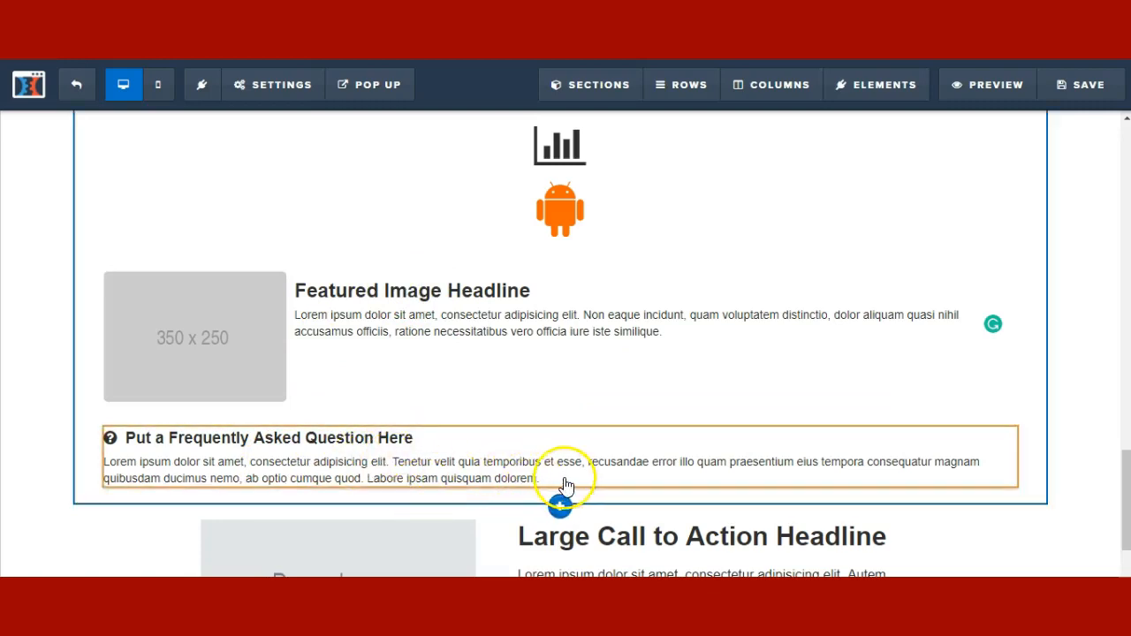
left_click(560, 491)
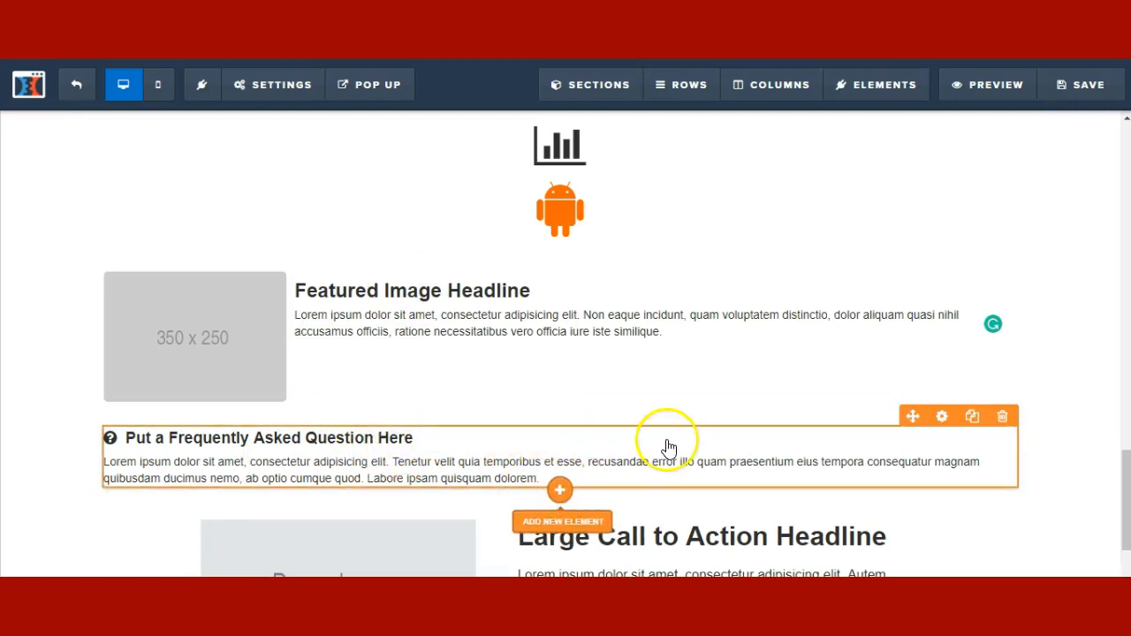
- Drag a full-width 1px solid Divider under the FAQ block and review its settings
left_click(1038, 249)
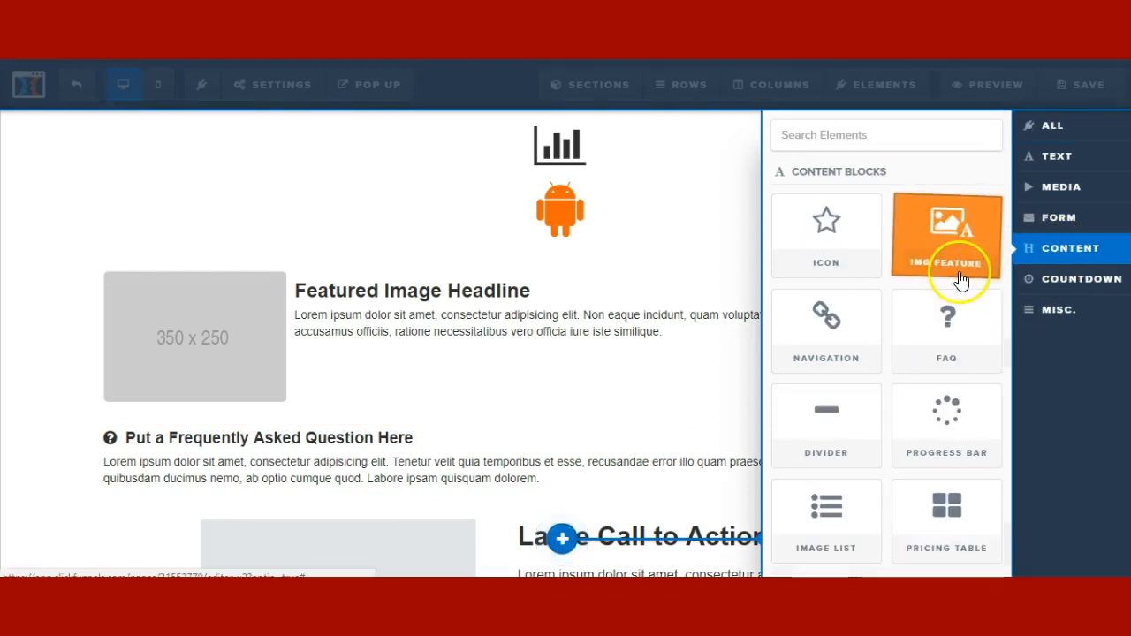
left_click_drag(826, 415, 518, 486)
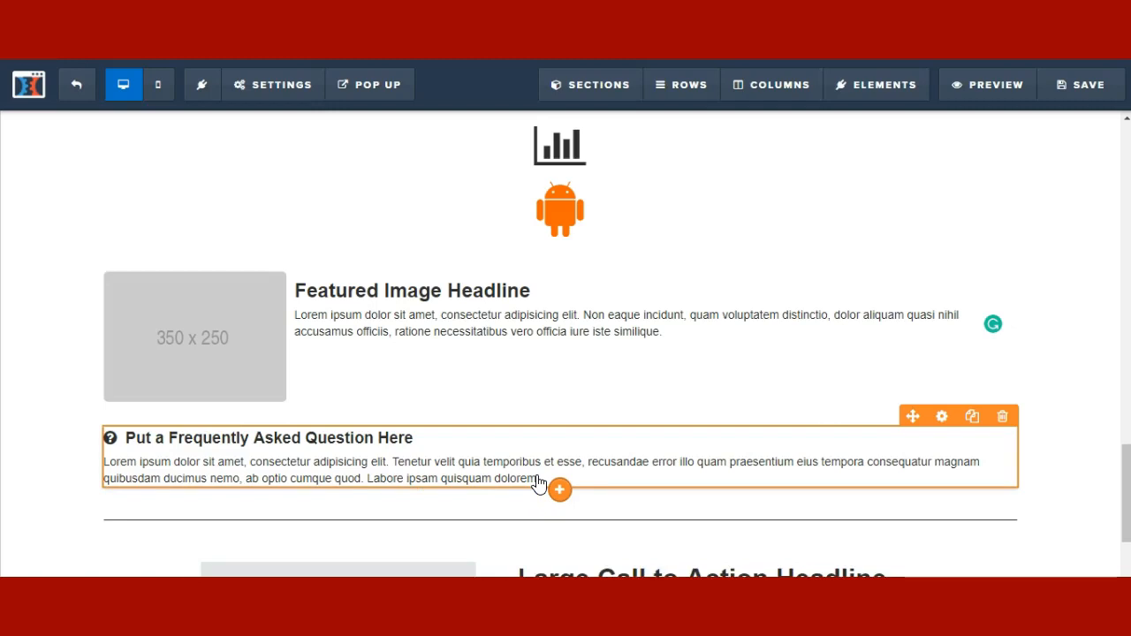
scroll(647, 498, "down", 2)
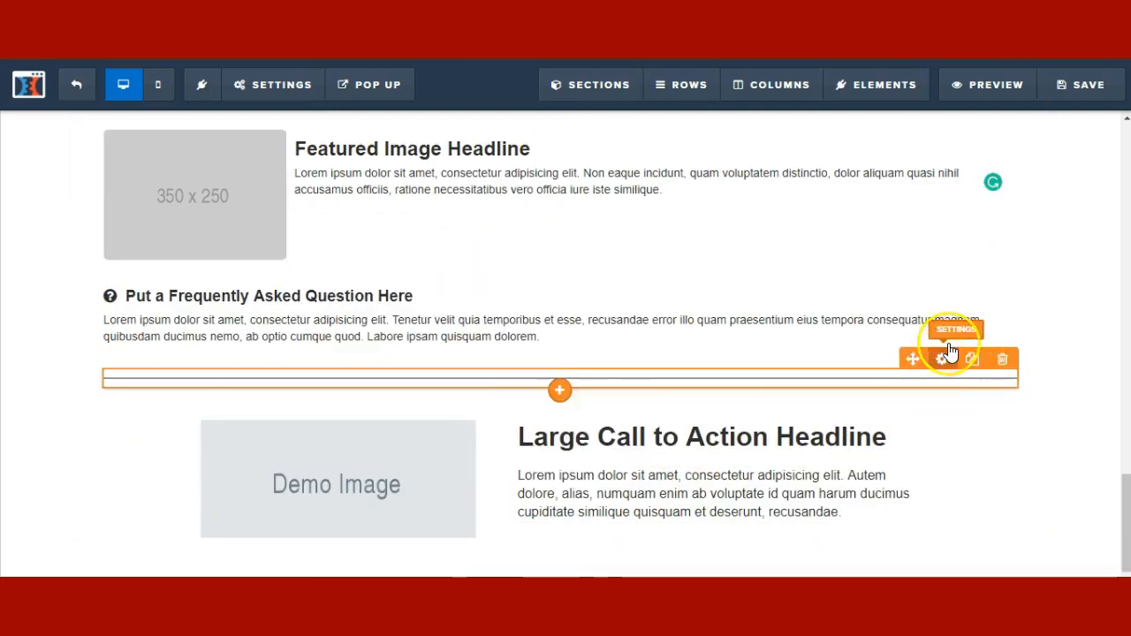
left_click(944, 356)
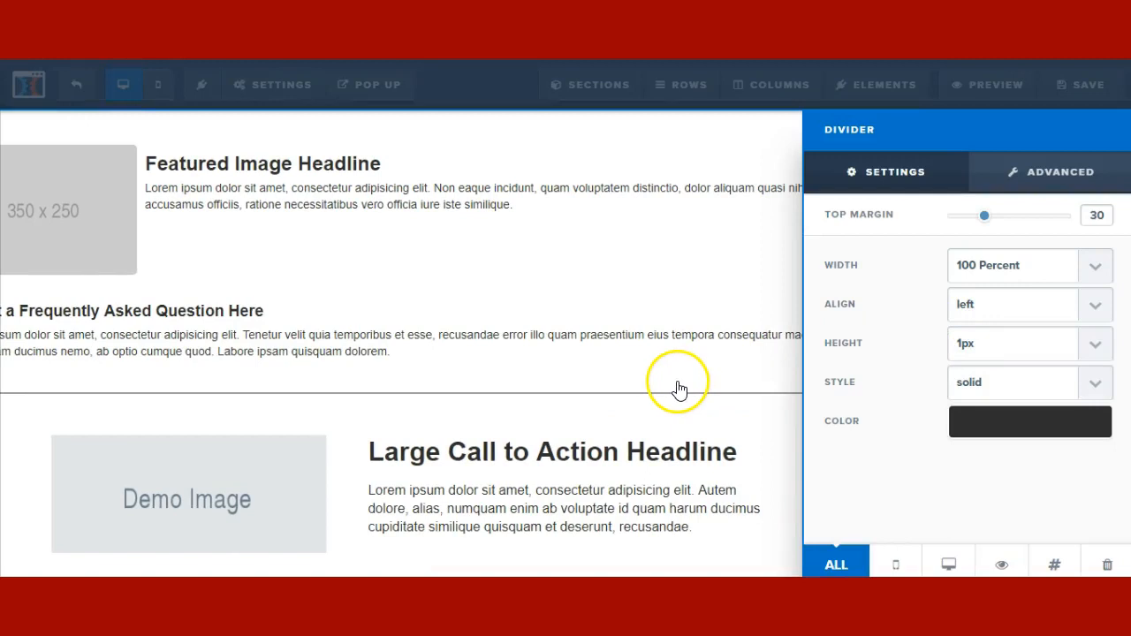
left_click(678, 389)
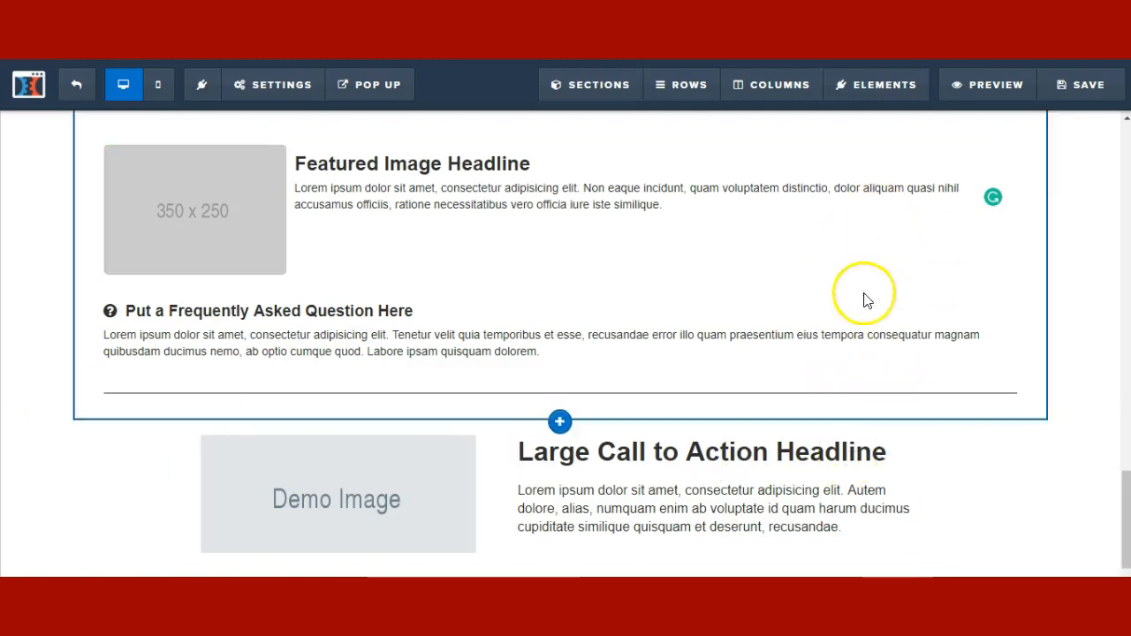
scroll(679, 382, "down", 1)
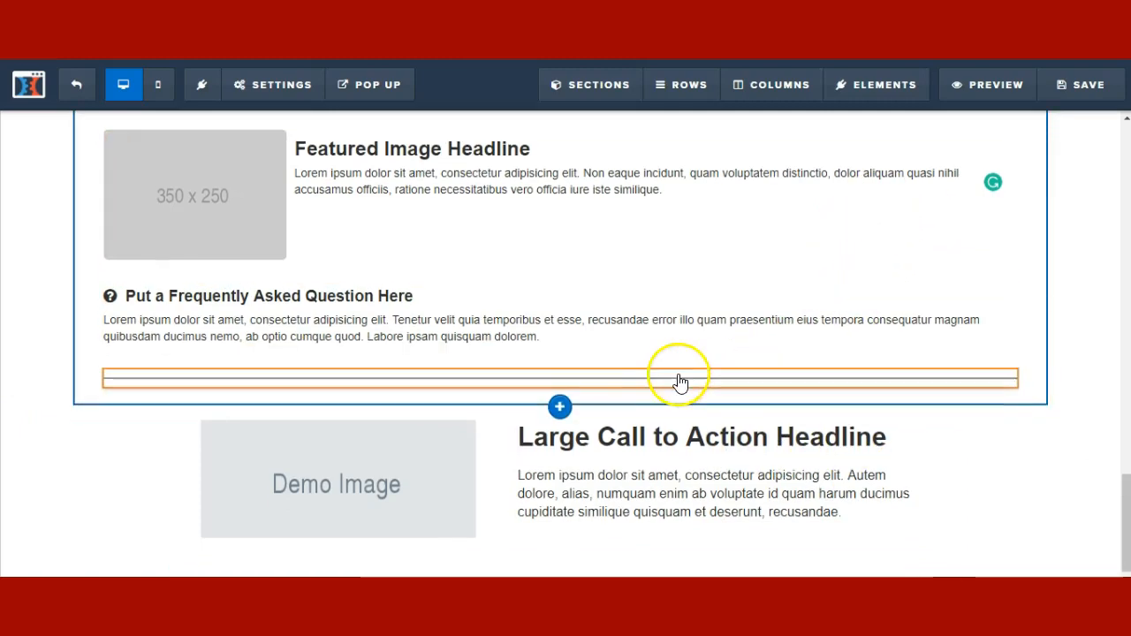
left_click(562, 389)
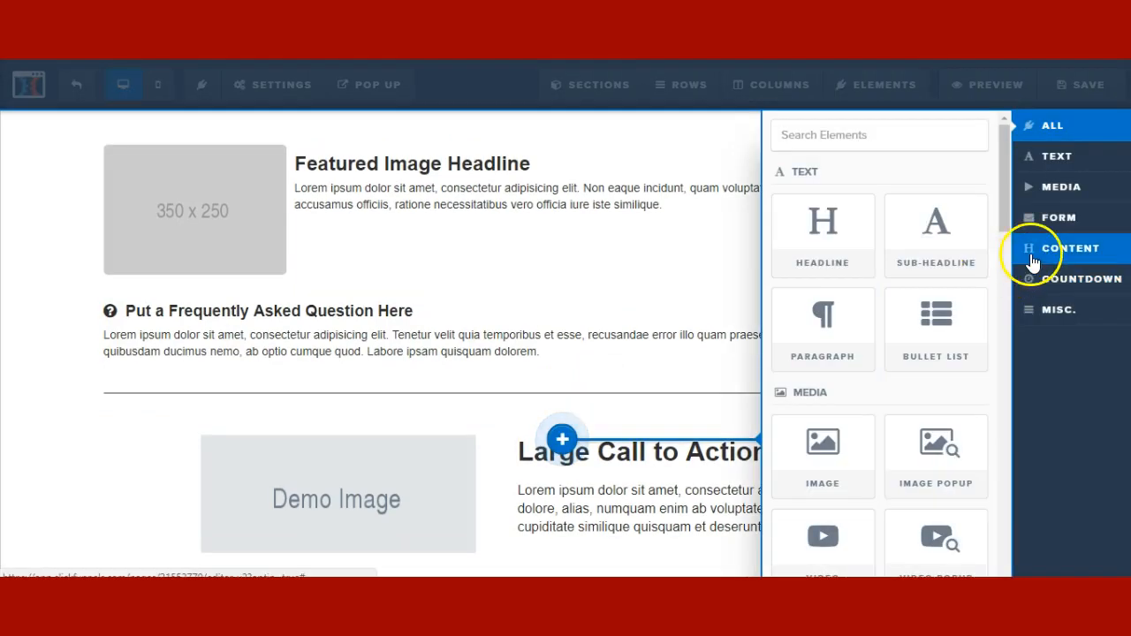
- Drag the Progress Bar tile from Content onto the insertion line below the divider
left_click(1032, 254)
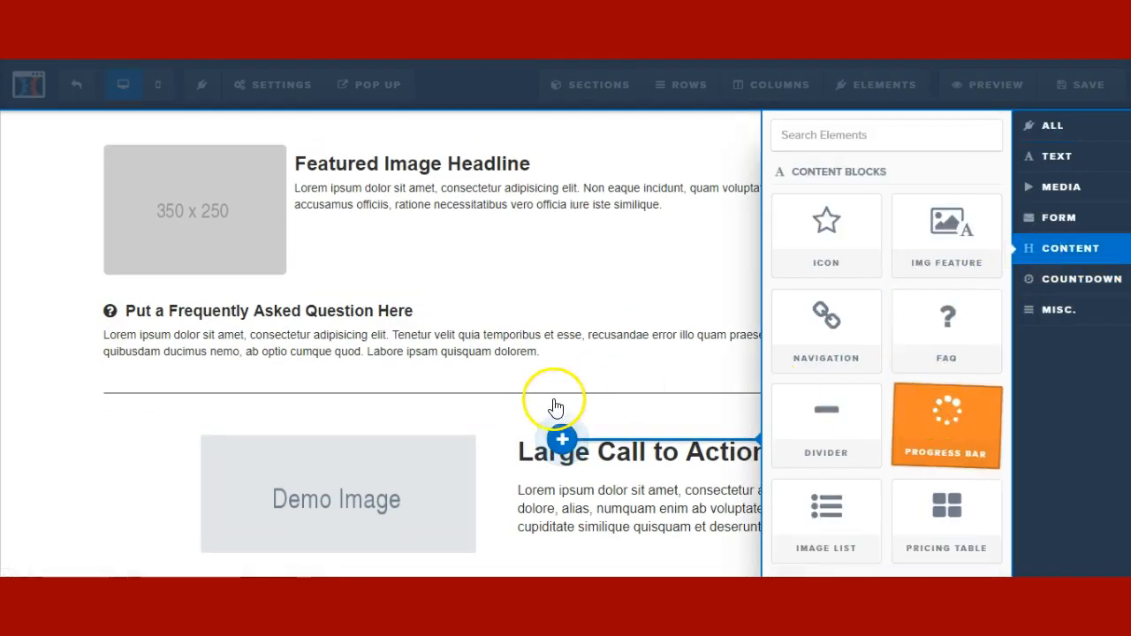
left_click_drag(555, 407, 548, 404)
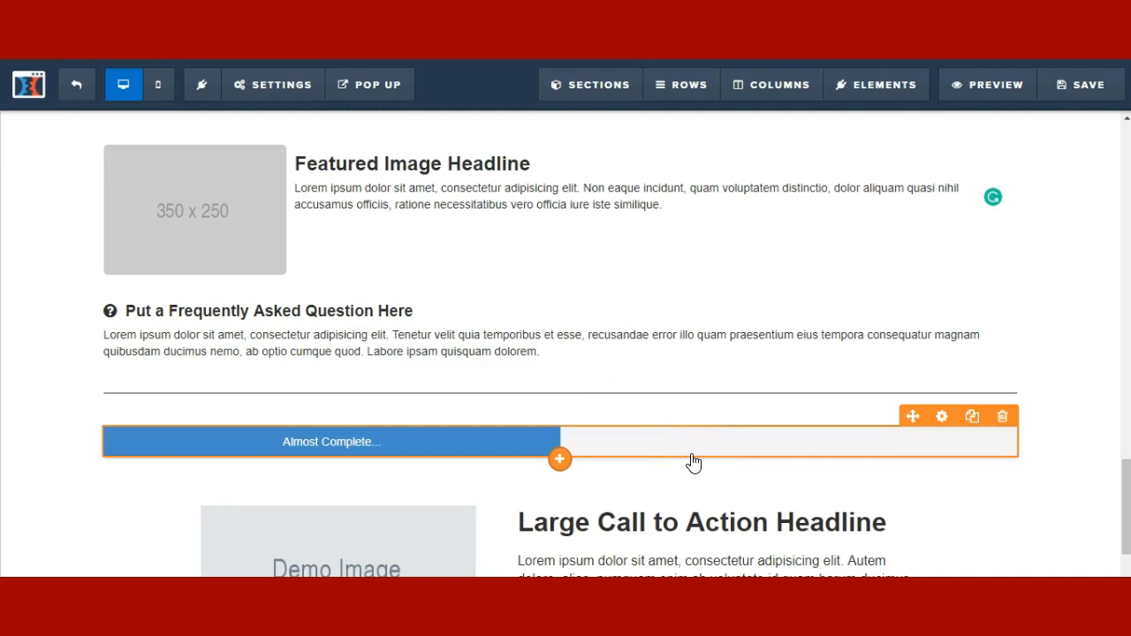
- Change the progress bar's label text to '75% Complete'
left_click(944, 418)
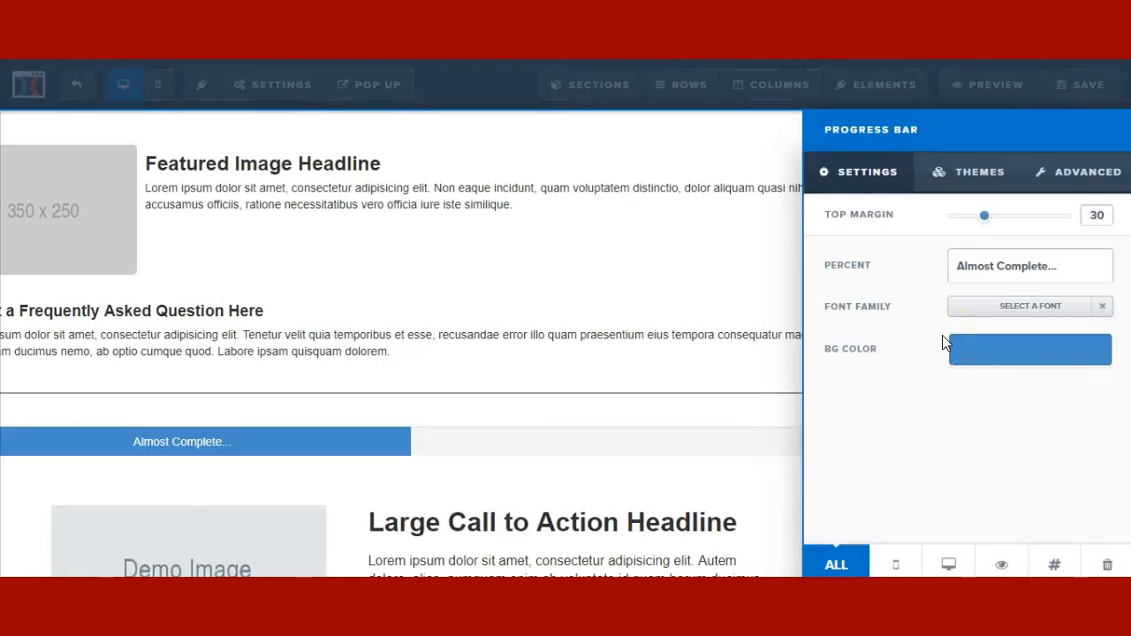
left_click_drag(1051, 262, 962, 273)
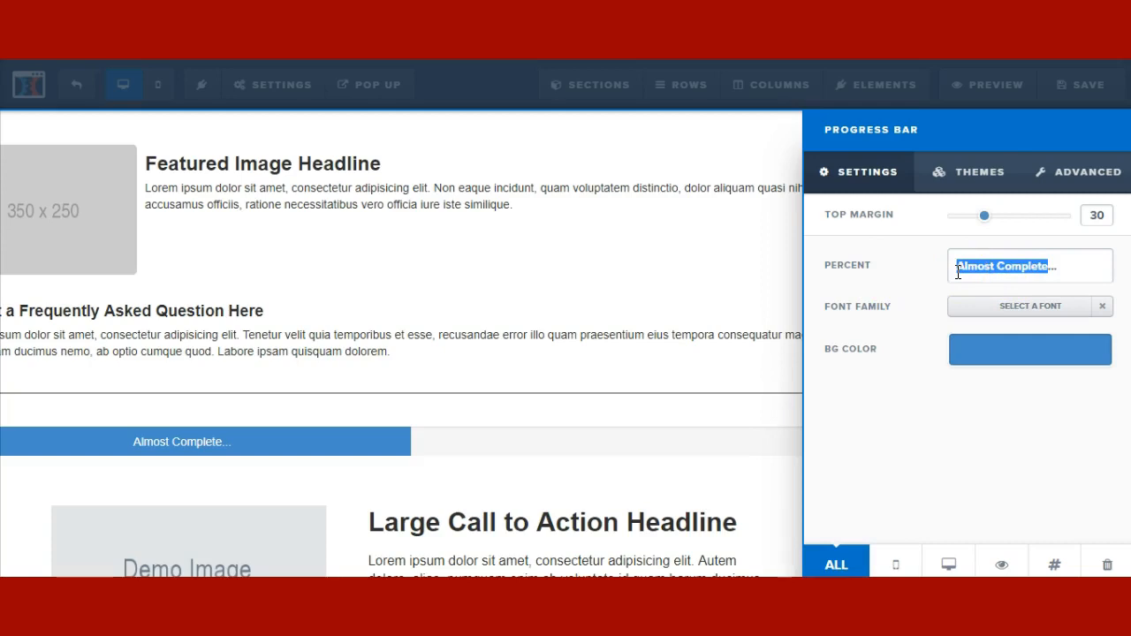
type("DON")
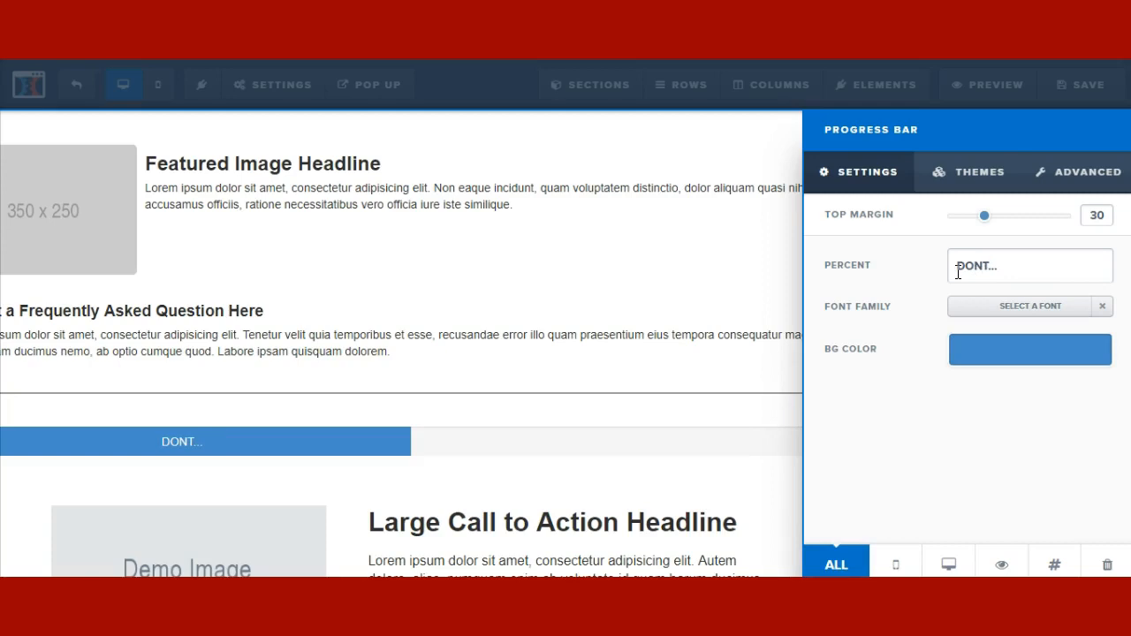
type("T THIS WINDOW")
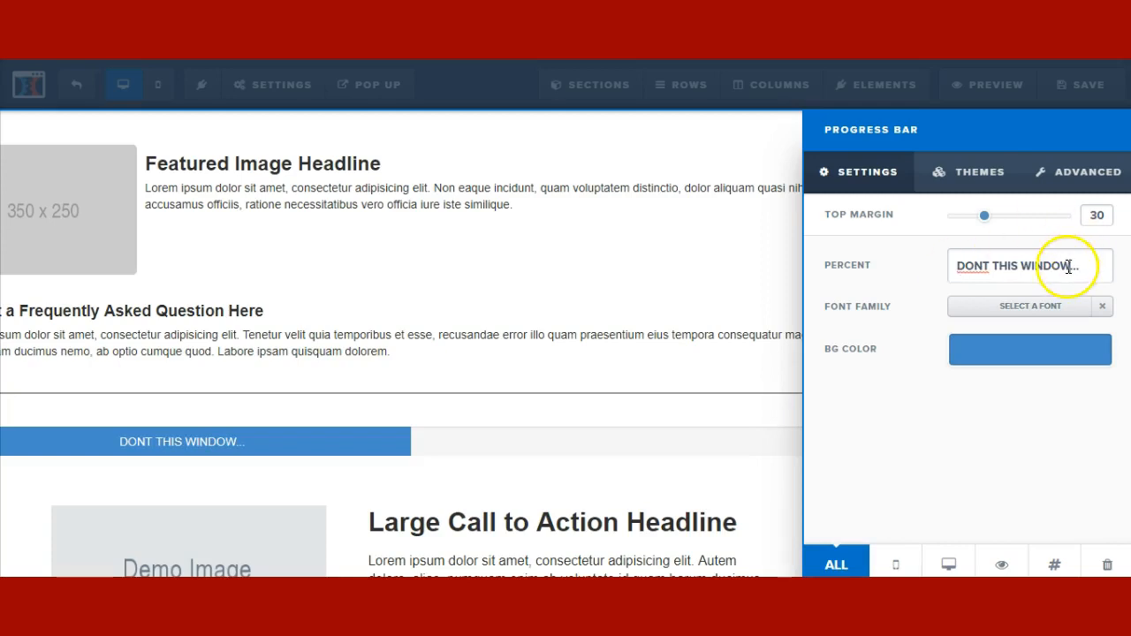
left_click_drag(1070, 268, 952, 273)
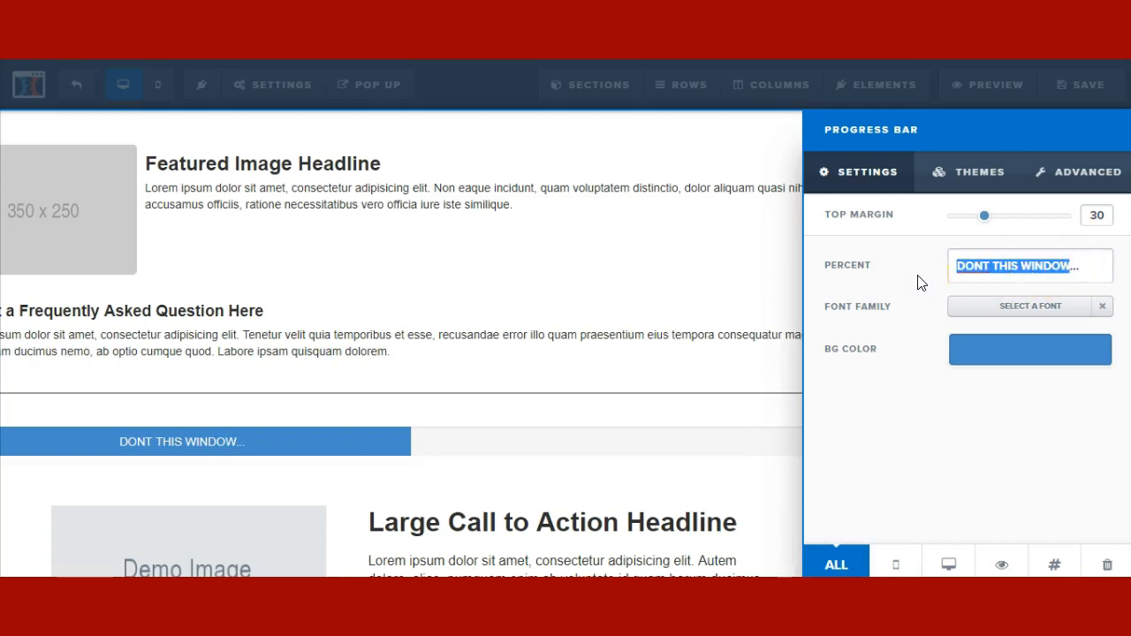
type("75")
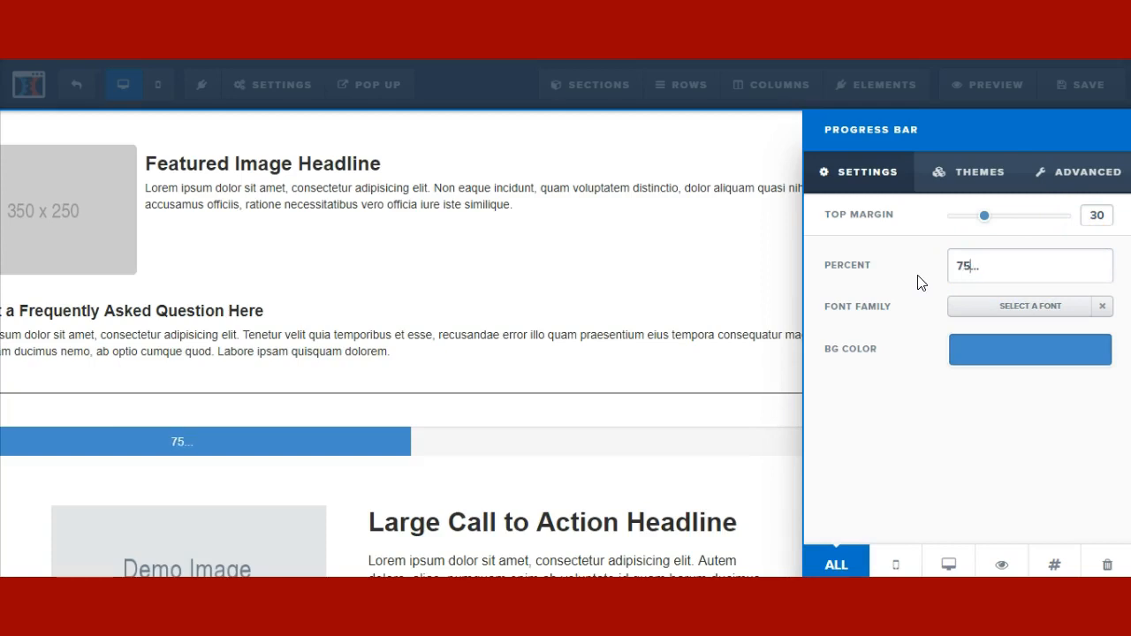
type("$Complete")
left_click(975, 267)
key("BackSpace")
type("%")
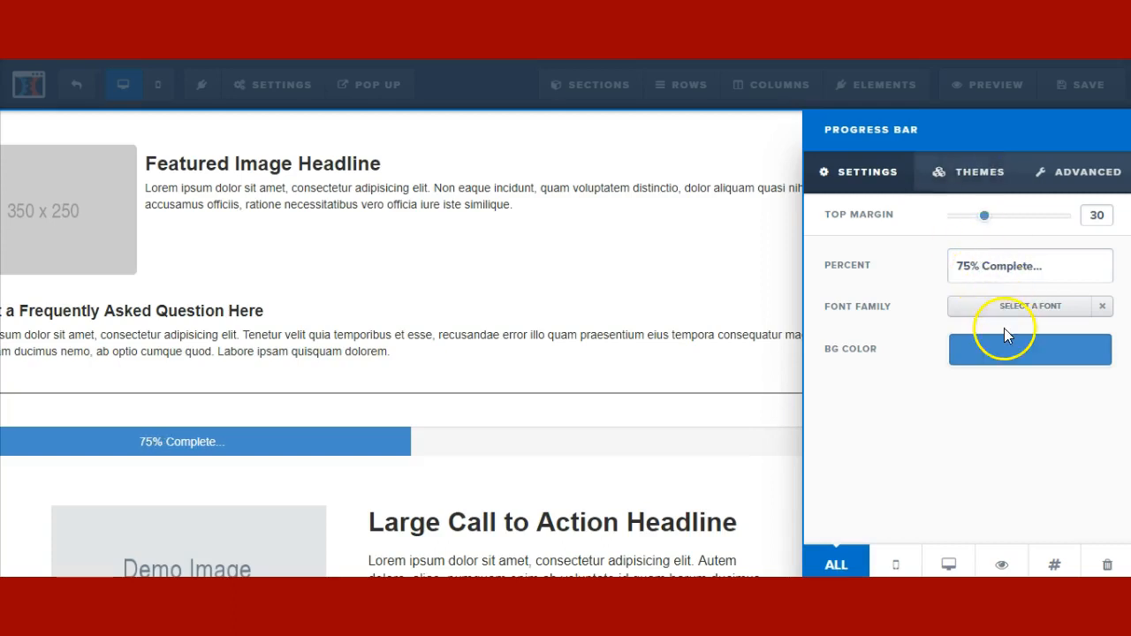
- Set the progress bar's Percent Width to 66 Percent in Advanced > Styles
left_click(1096, 173)
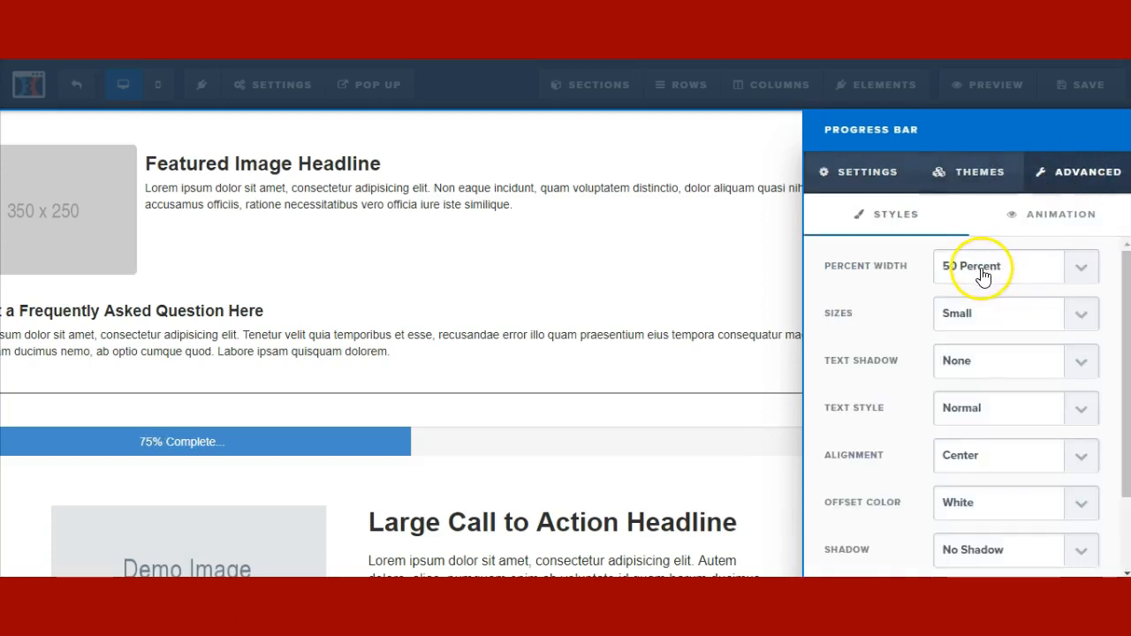
left_click(983, 277)
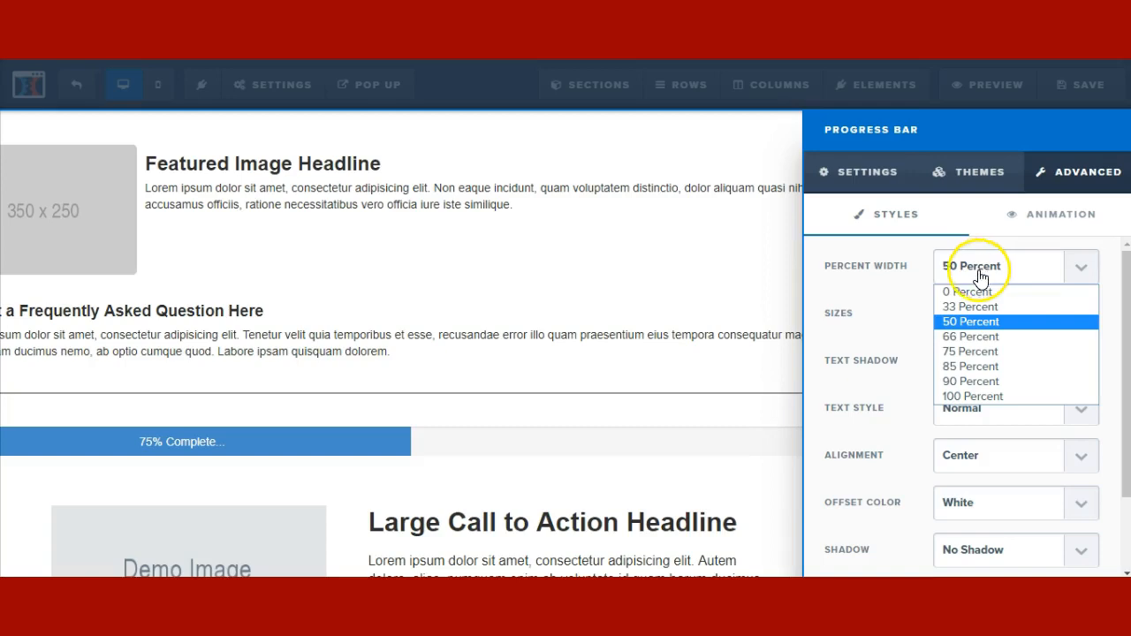
left_click(964, 378)
left_click(975, 275)
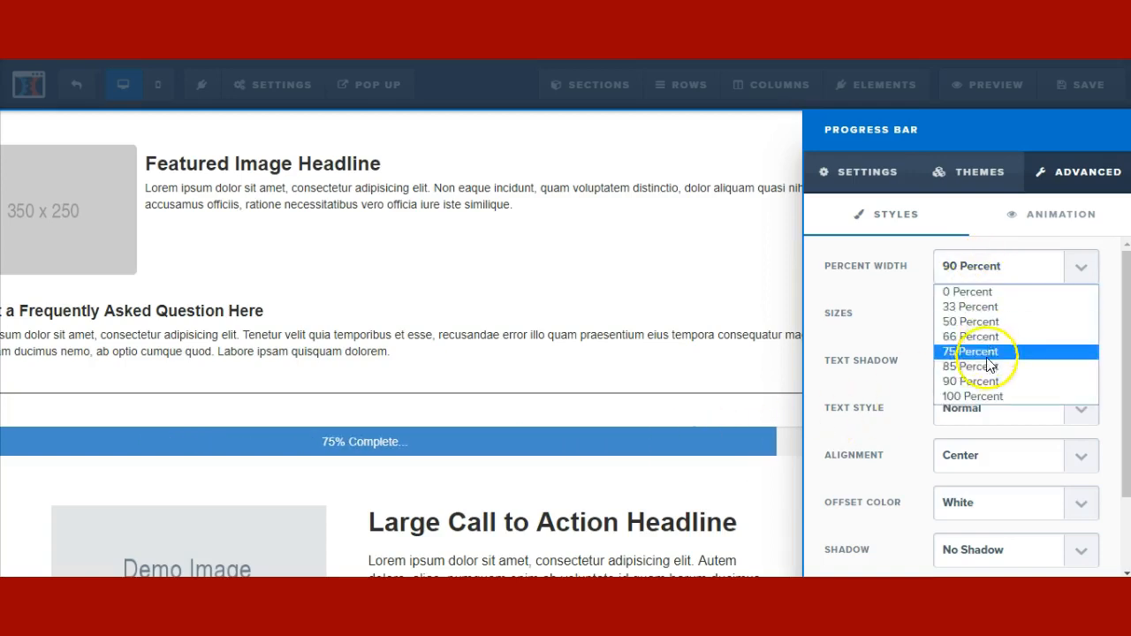
left_click(980, 399)
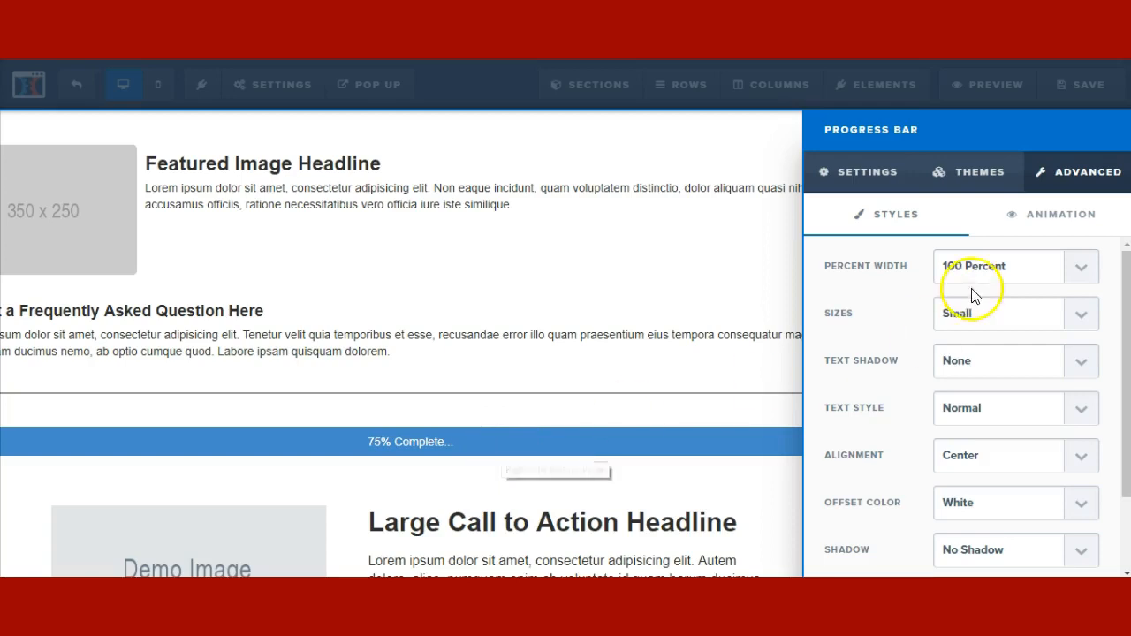
left_click(978, 266)
left_click(961, 341)
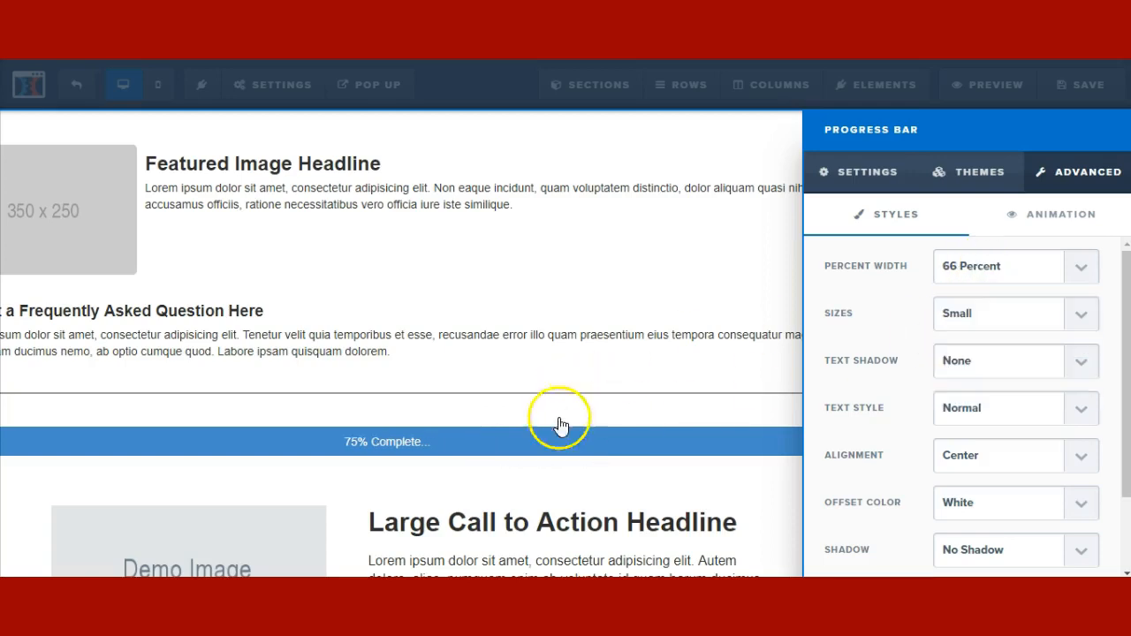
left_click(557, 436)
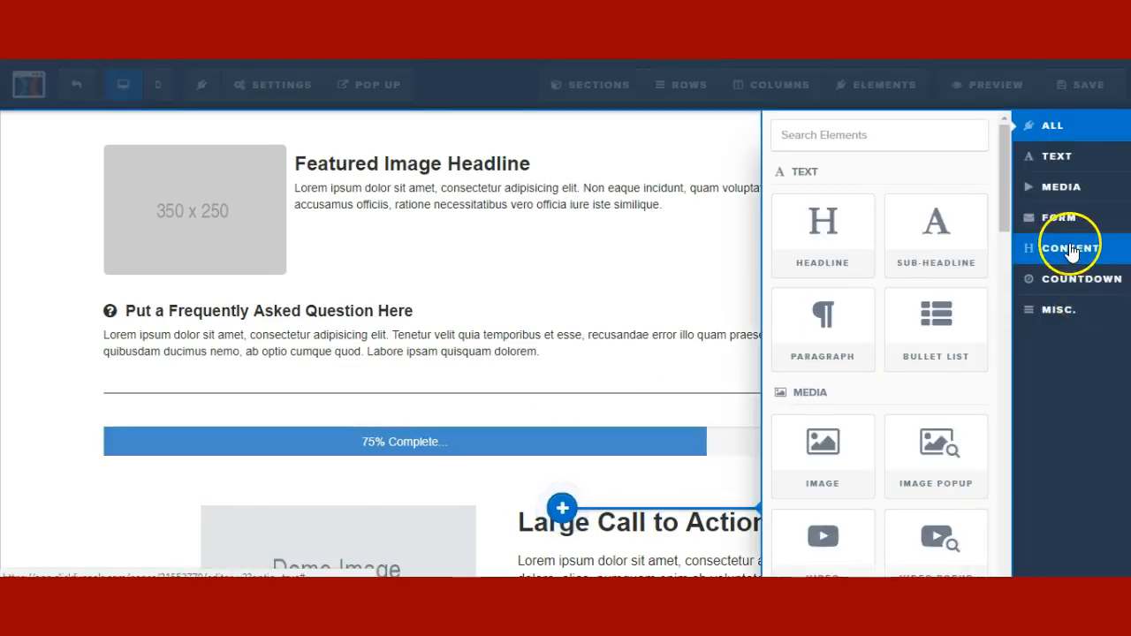
- Drag an Image List of three arrow feature lines below the progress bar
left_click(1072, 250)
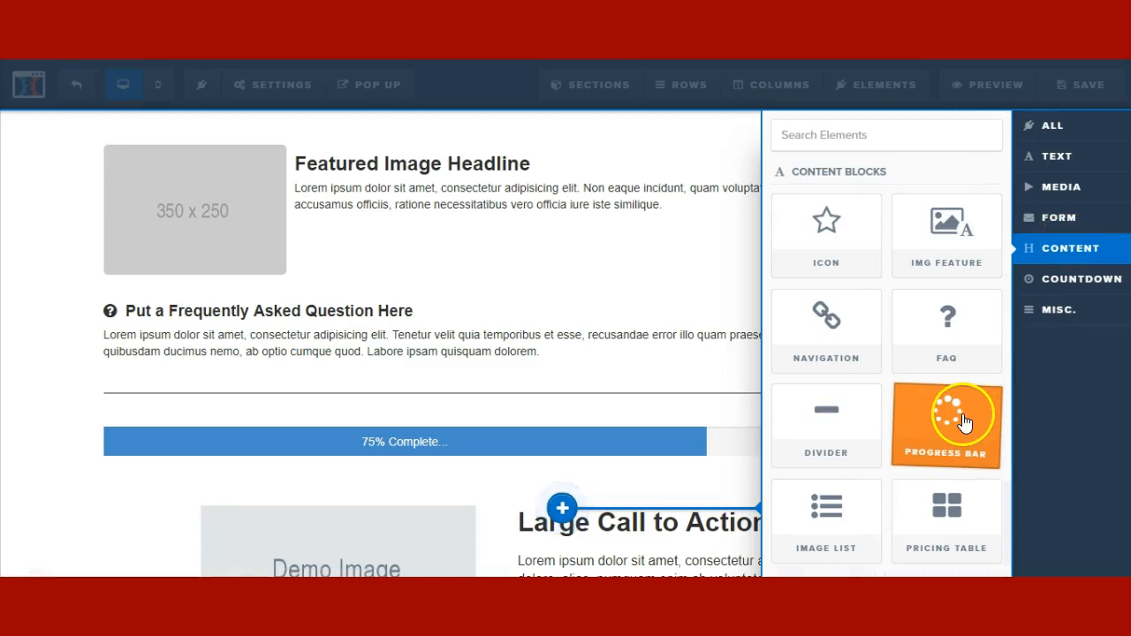
left_click_drag(840, 539, 523, 425)
scroll(338, 434, "down", 3)
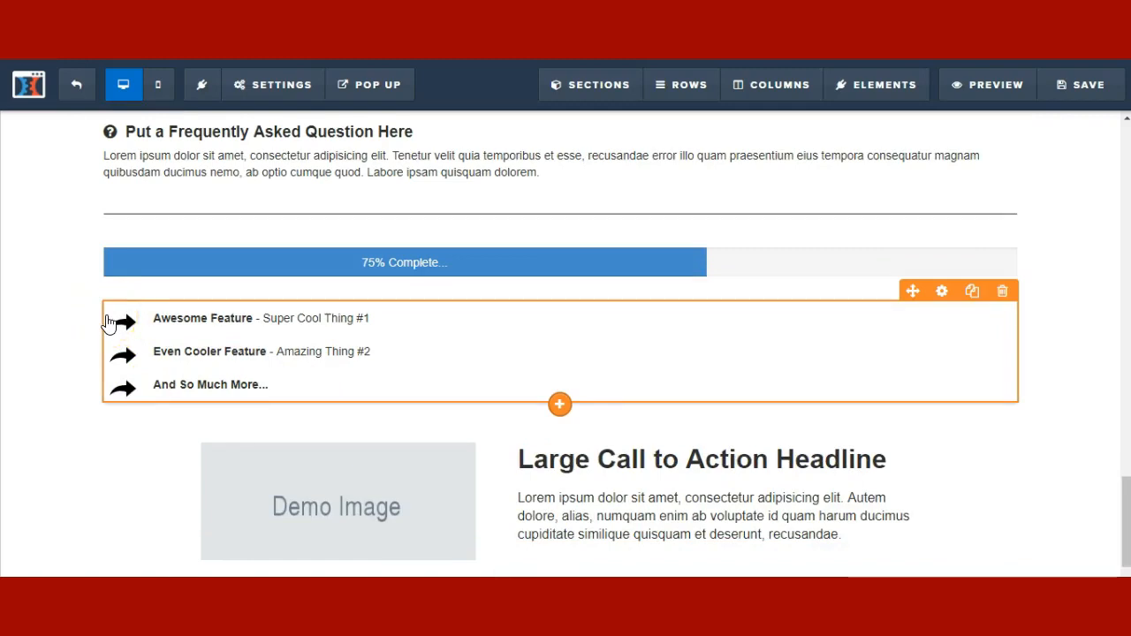
left_click(564, 405)
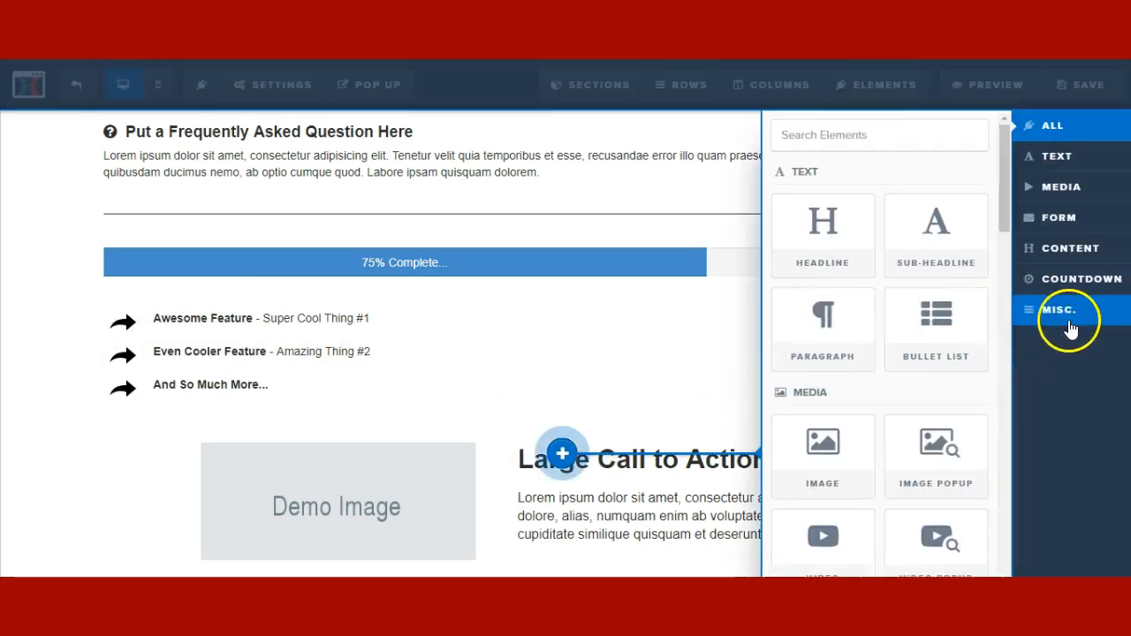
left_click(1074, 260)
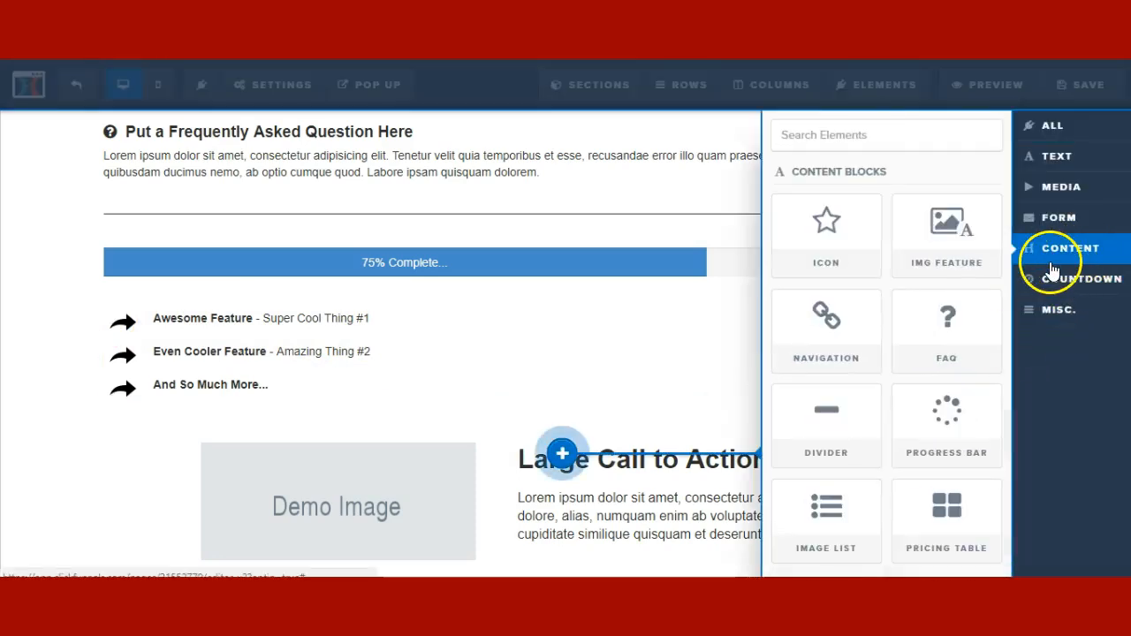
- Place the $99 Starter pricing table below the image list and open its settings gear
left_click(371, 385)
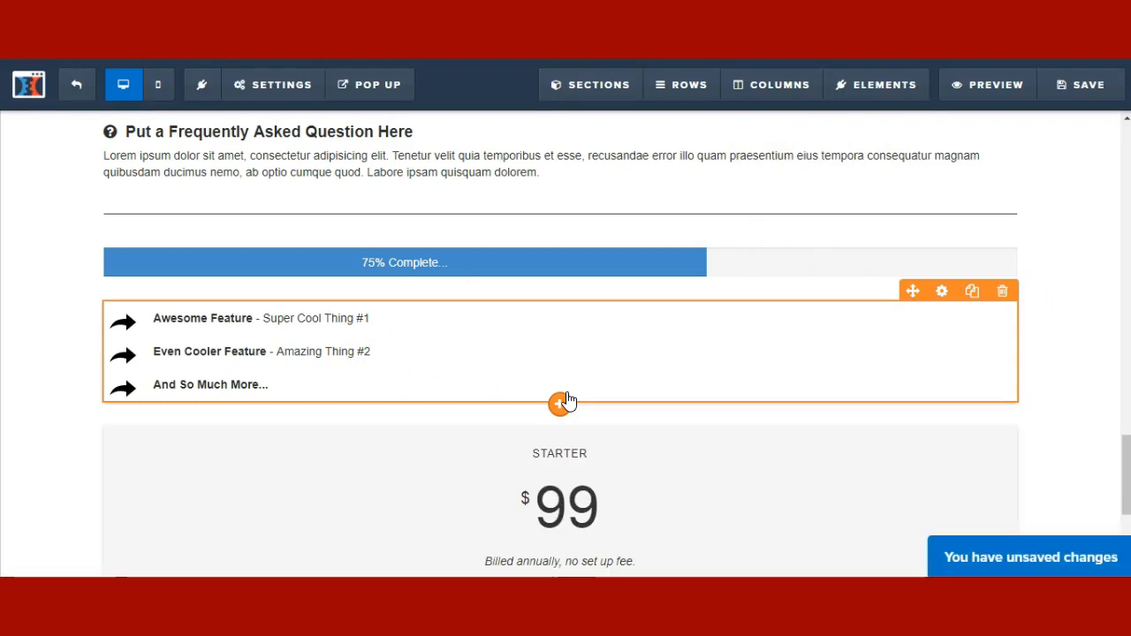
left_click(590, 400)
scroll(619, 414, "down", 4)
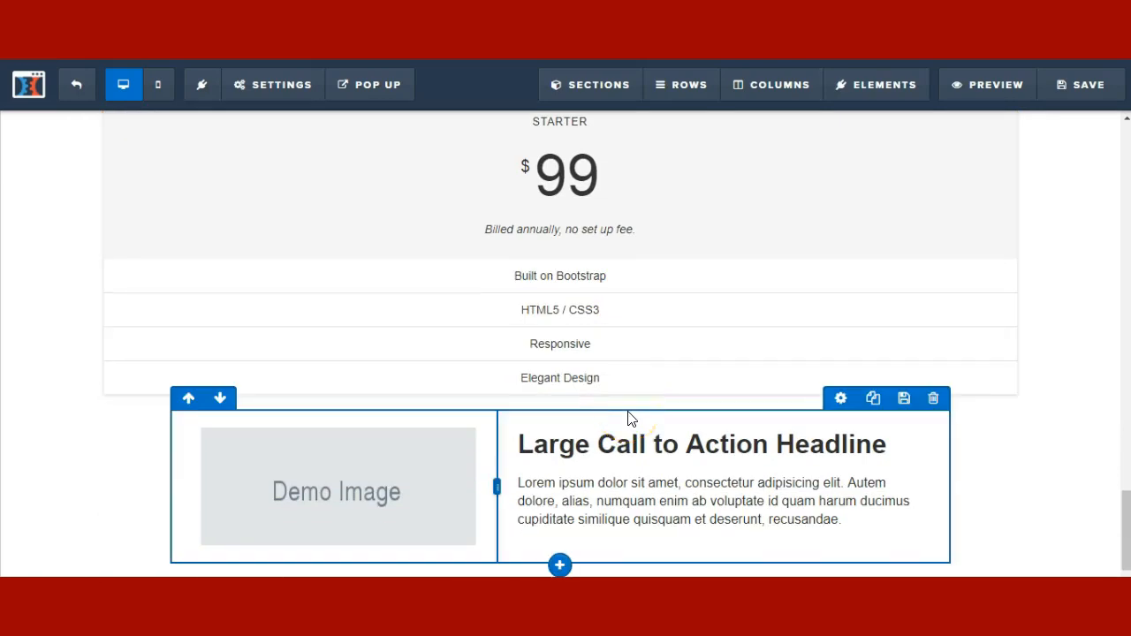
left_click(619, 408)
scroll(682, 333, "up", 1)
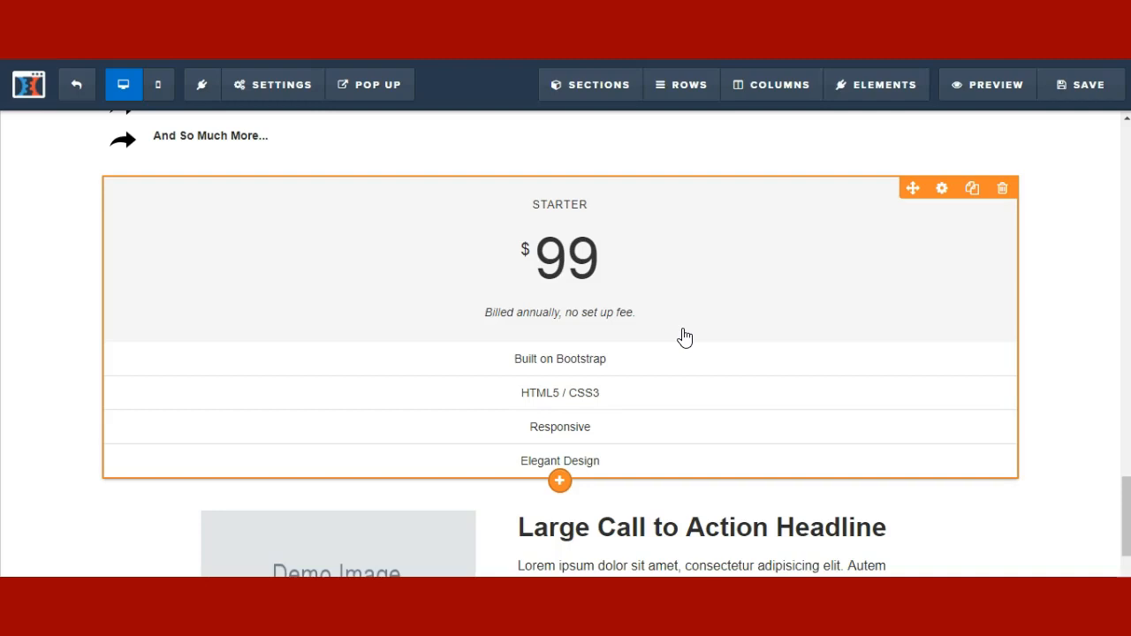
left_click(676, 293)
scroll(634, 286, "down", 1)
scroll(634, 288, "up", 1)
left_click(643, 278)
left_click(781, 261)
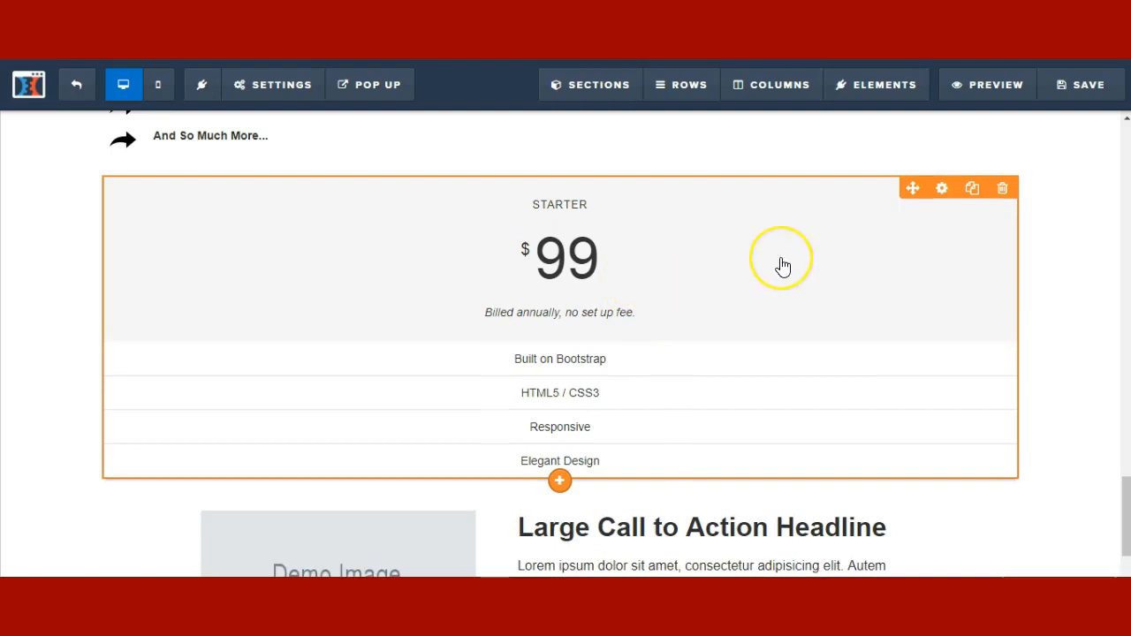
left_click(944, 190)
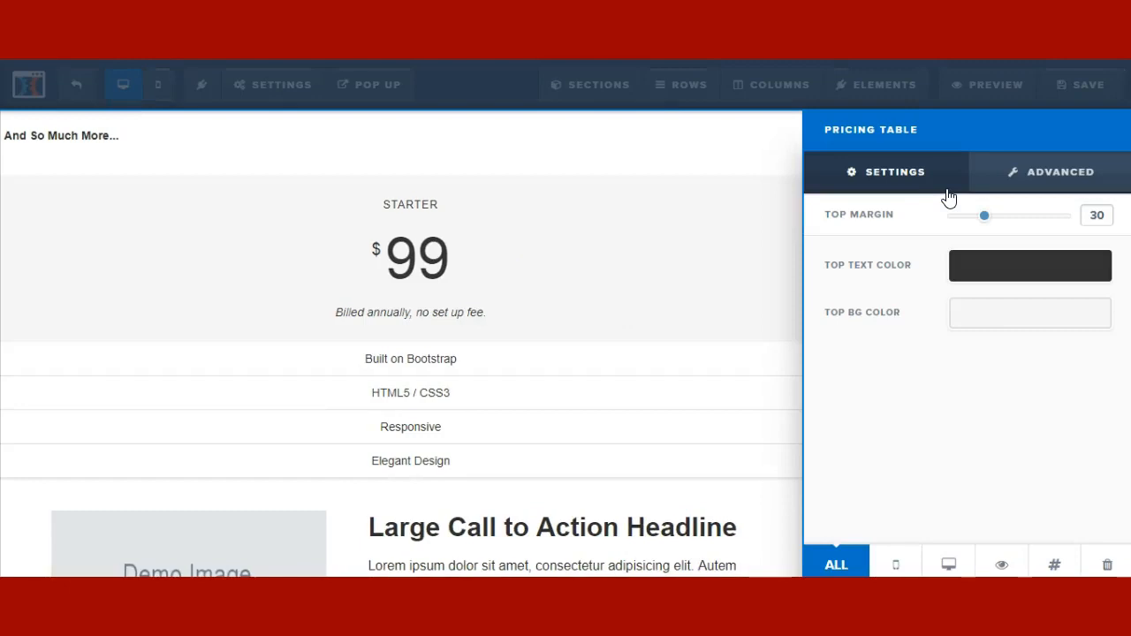
- Set the pricing table's top text colour to orange #ff6100
left_click(987, 266)
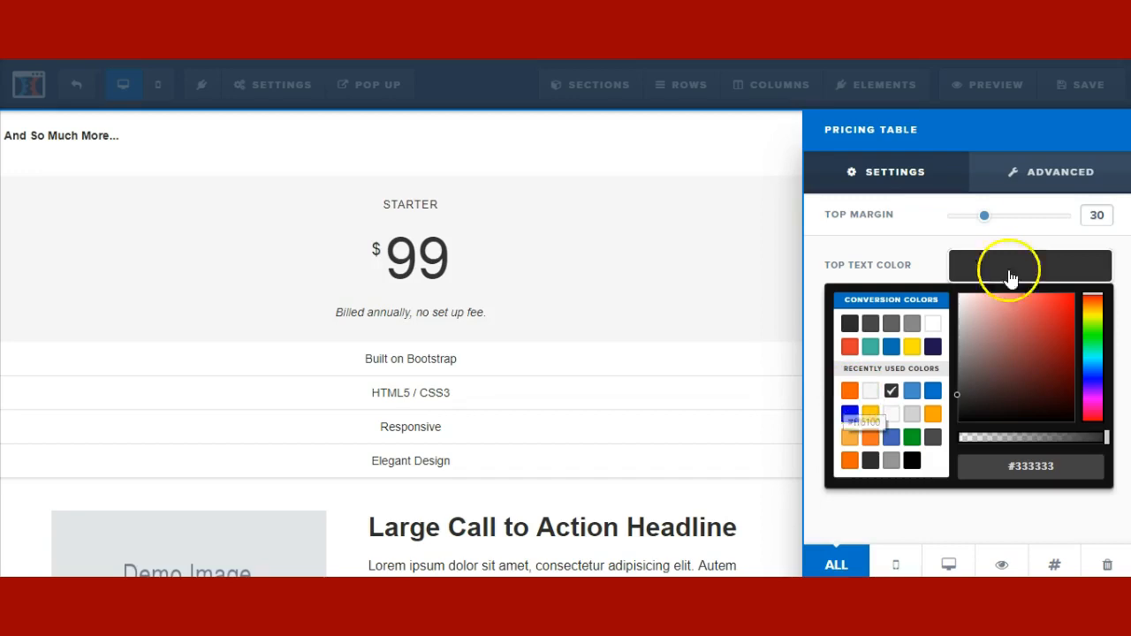
left_click(1069, 188)
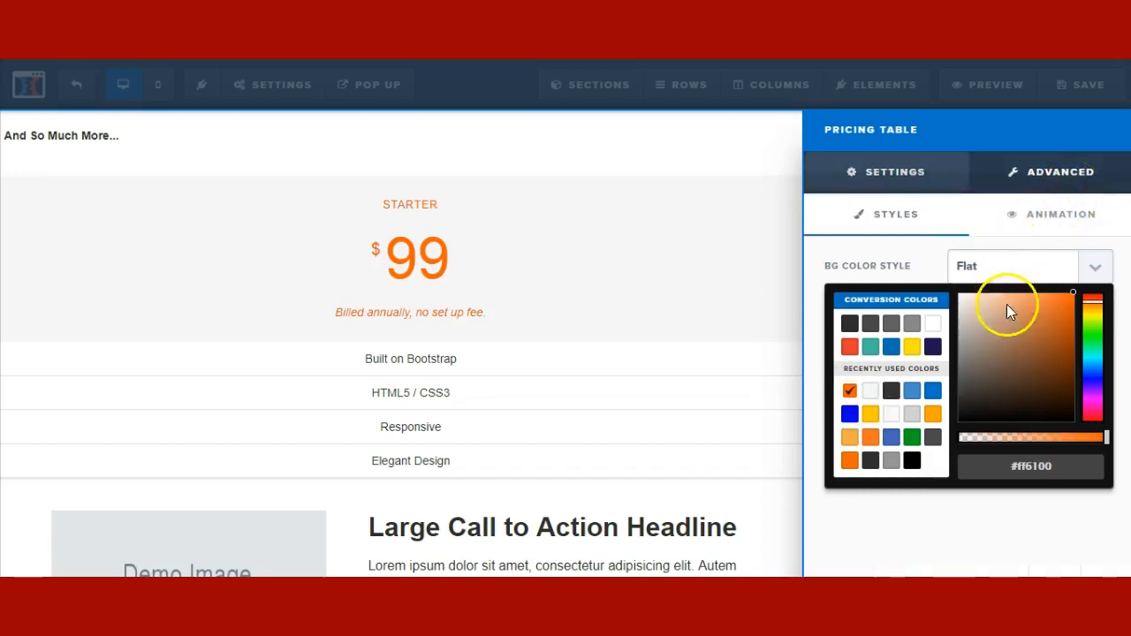
left_click(973, 531)
- Style the table with a Gradient background, Mid Shadow text, 3px border and Full Shadow
left_click(1010, 265)
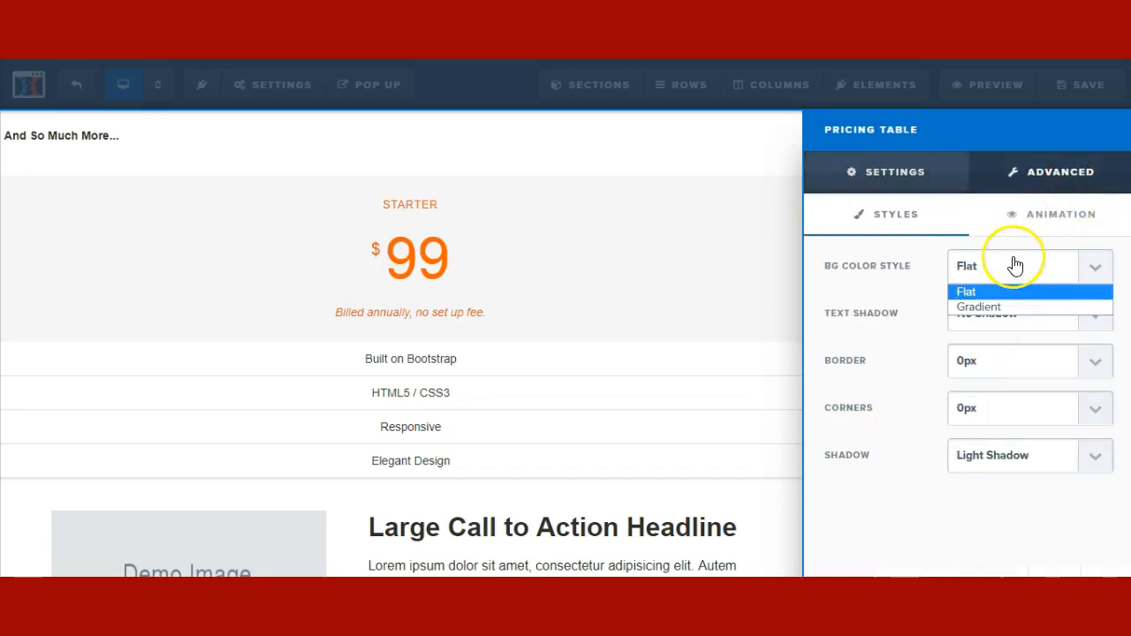
left_click(979, 309)
left_click(981, 316)
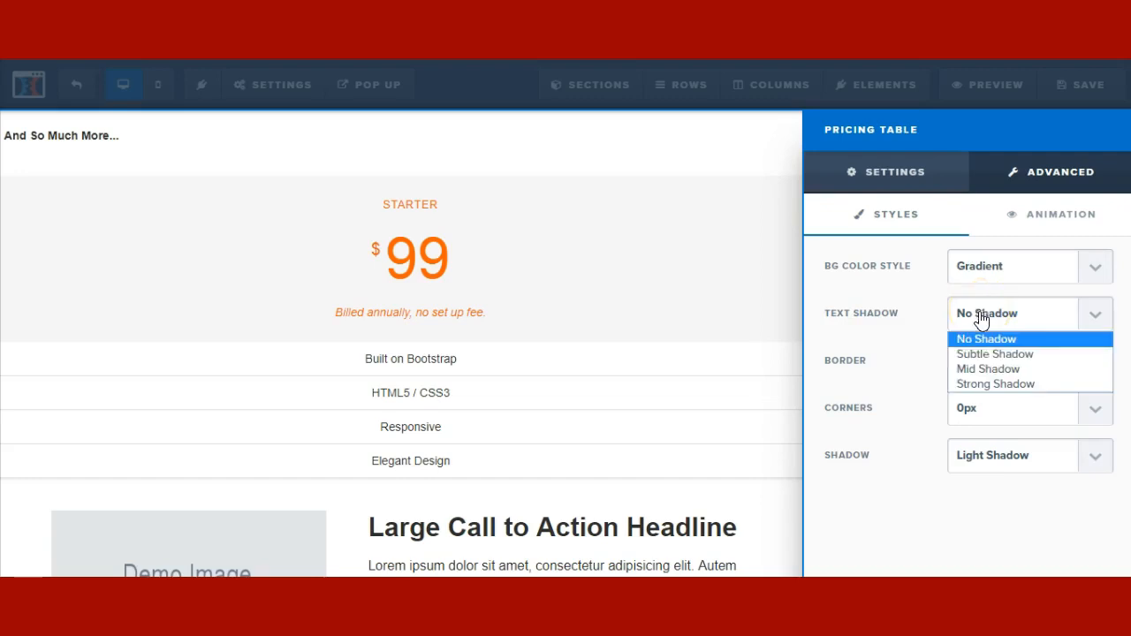
left_click(975, 370)
left_click(976, 377)
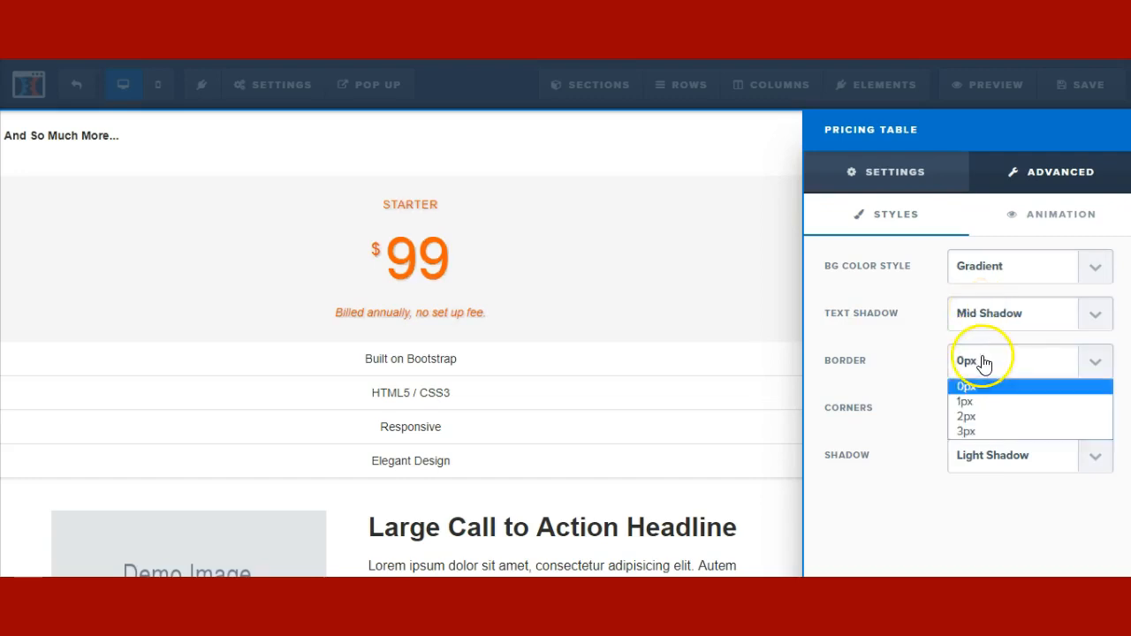
left_click(978, 433)
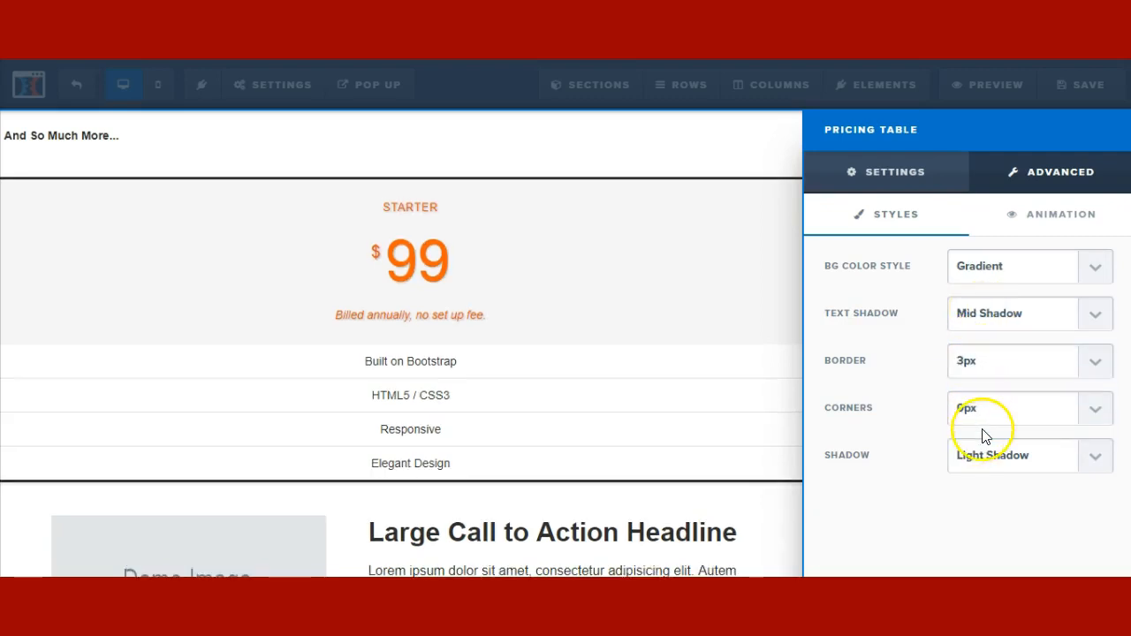
left_click(975, 457)
left_click(971, 513)
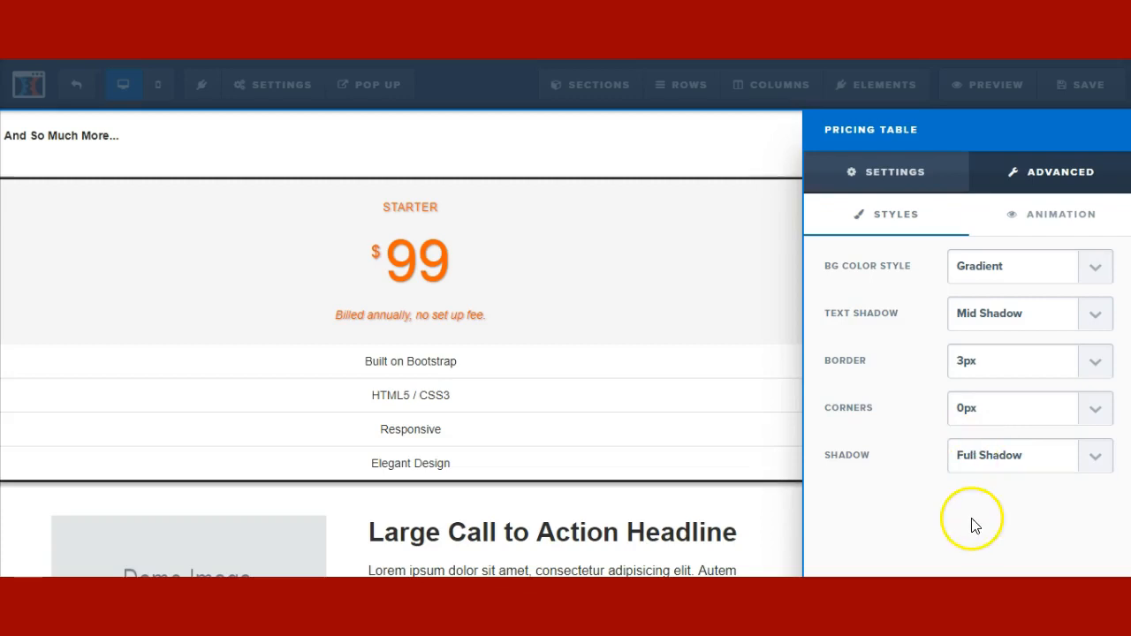
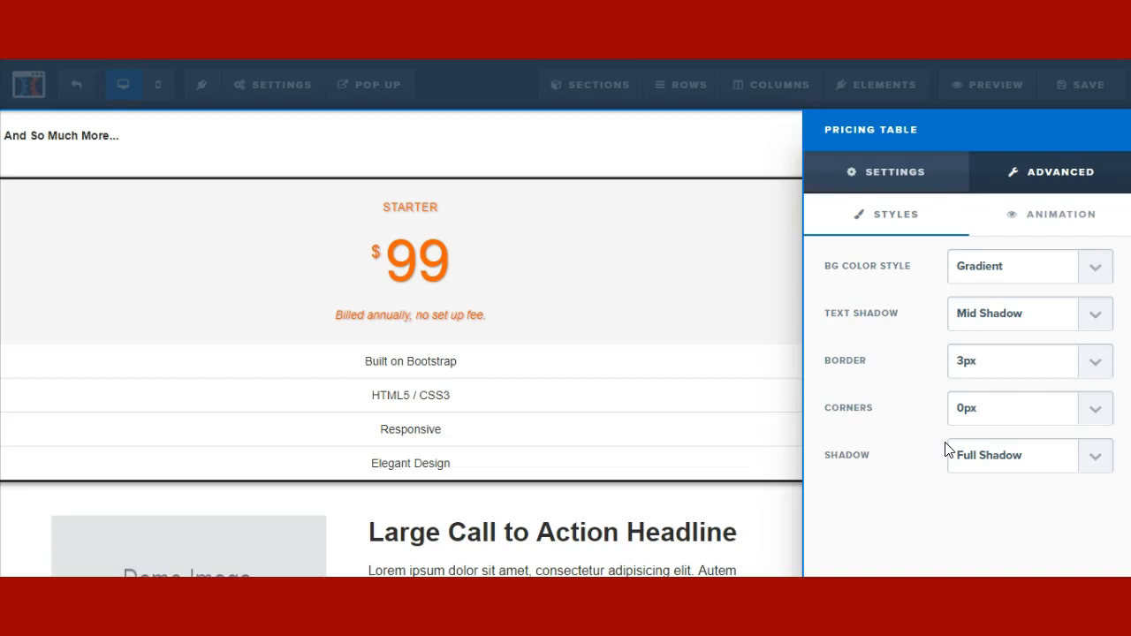
- Close the Pricing Table settings and open the element library below the $99 pricing table
left_click(495, 483)
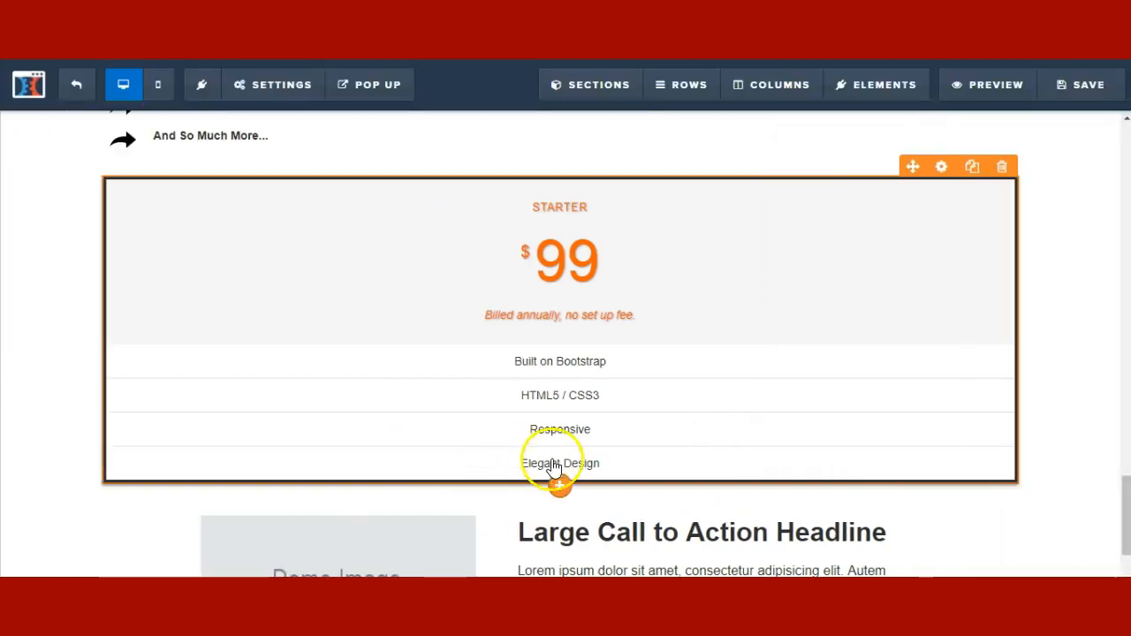
left_click(561, 489)
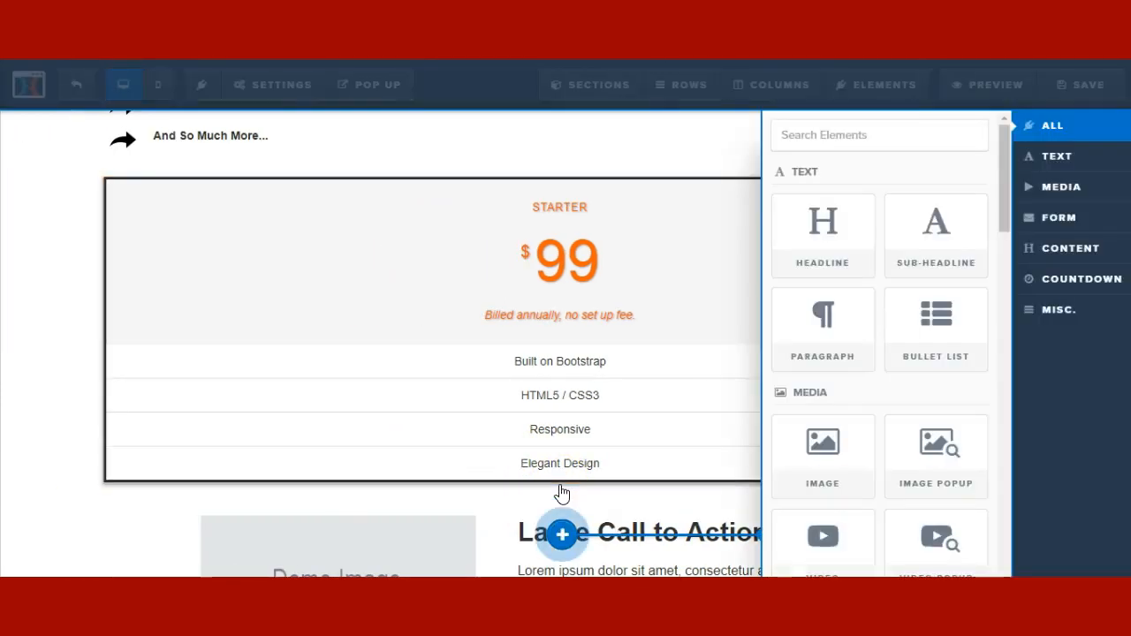
- Place a date countdown showing hours, minutes and seconds under the Starter $99 pricing table
left_click(1096, 290)
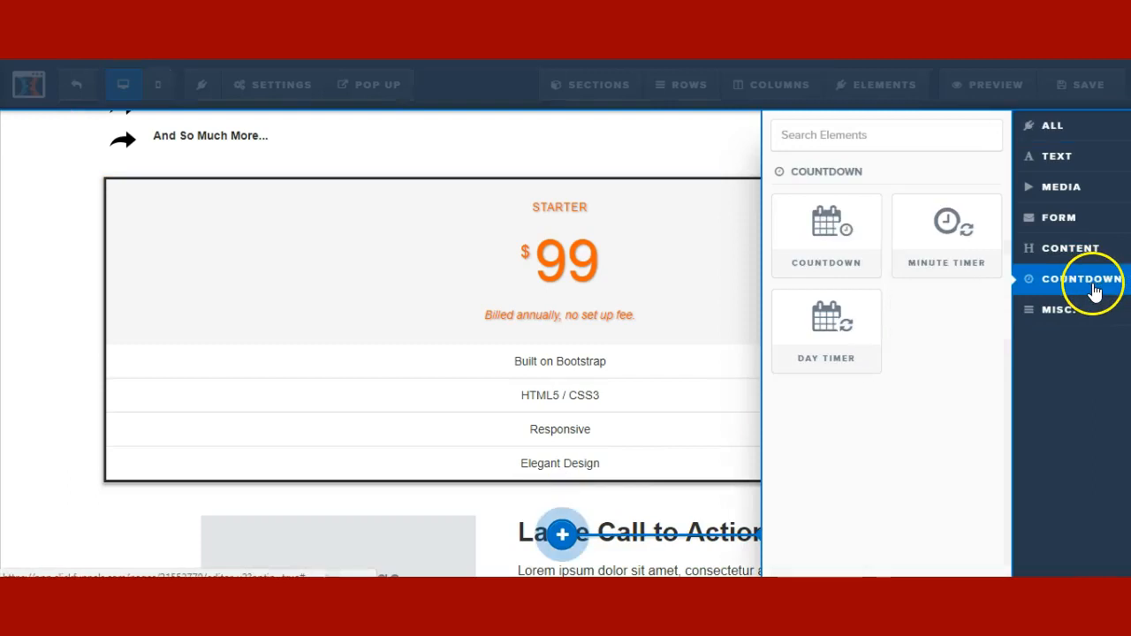
left_click(863, 252)
mouse_move(863, 252)
left_mouse_down()
mouse_move(538, 321)
mouse_move(538, 430)
mouse_move(560, 475)
left_mouse_up()
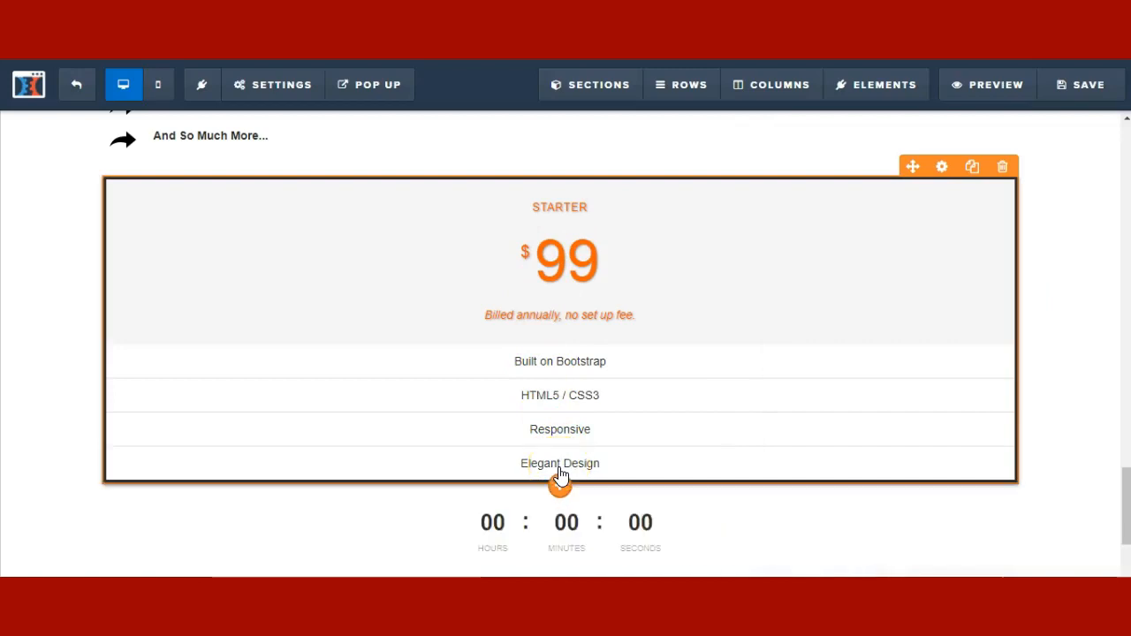
scroll(606, 480, "down", 1)
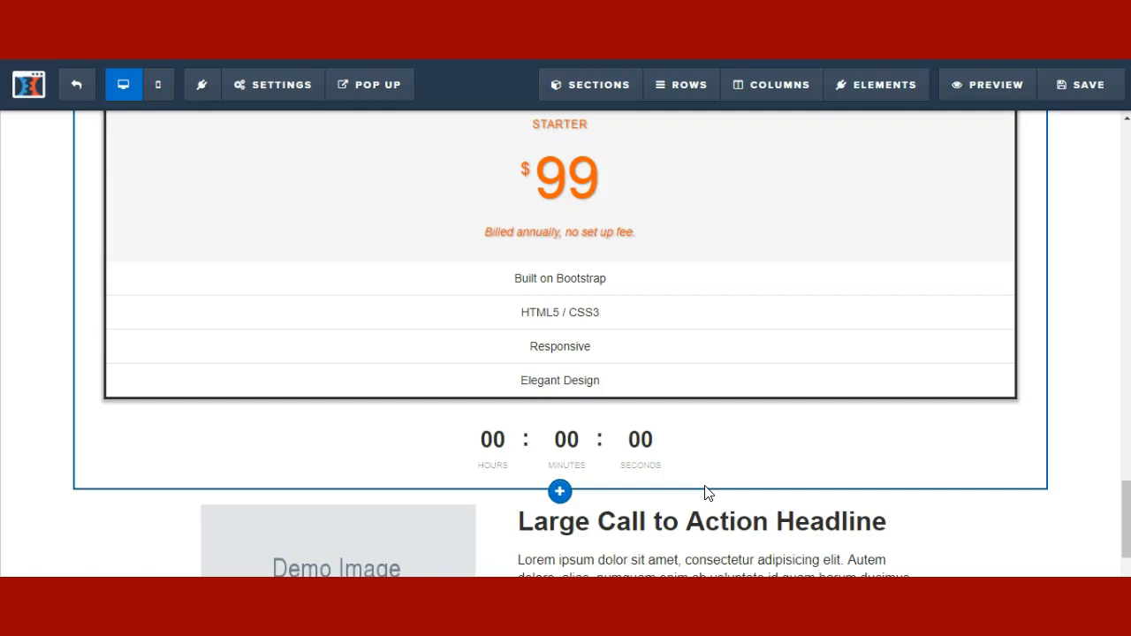
left_click(766, 460)
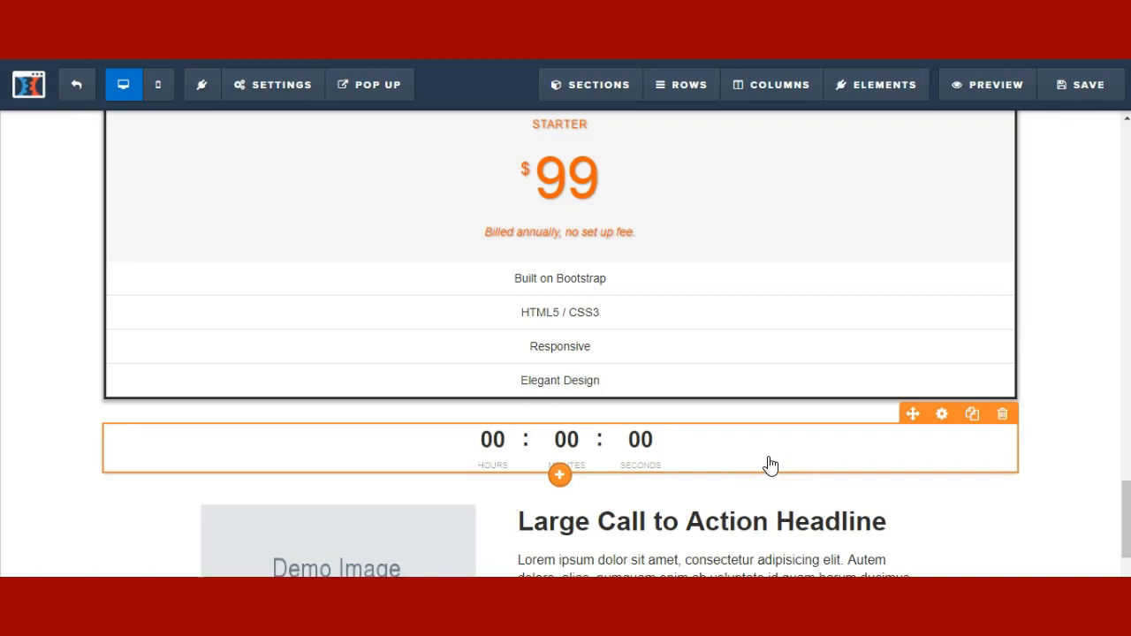
- Change the countdown's end date to 07/01/2018
left_click(943, 415)
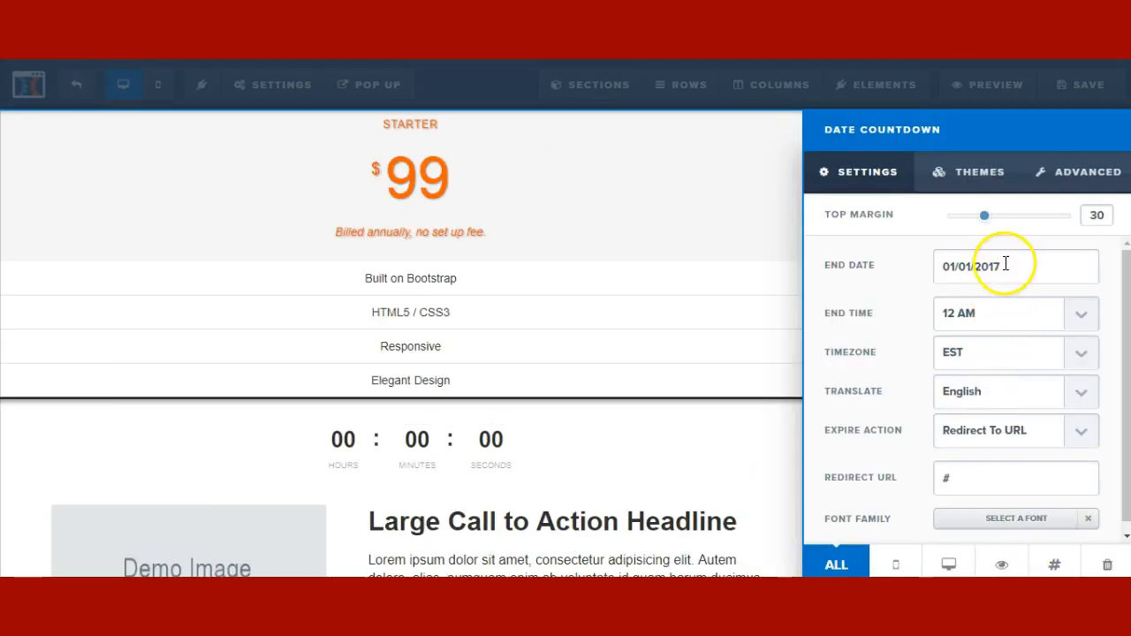
left_click_drag(1005, 265, 937, 267)
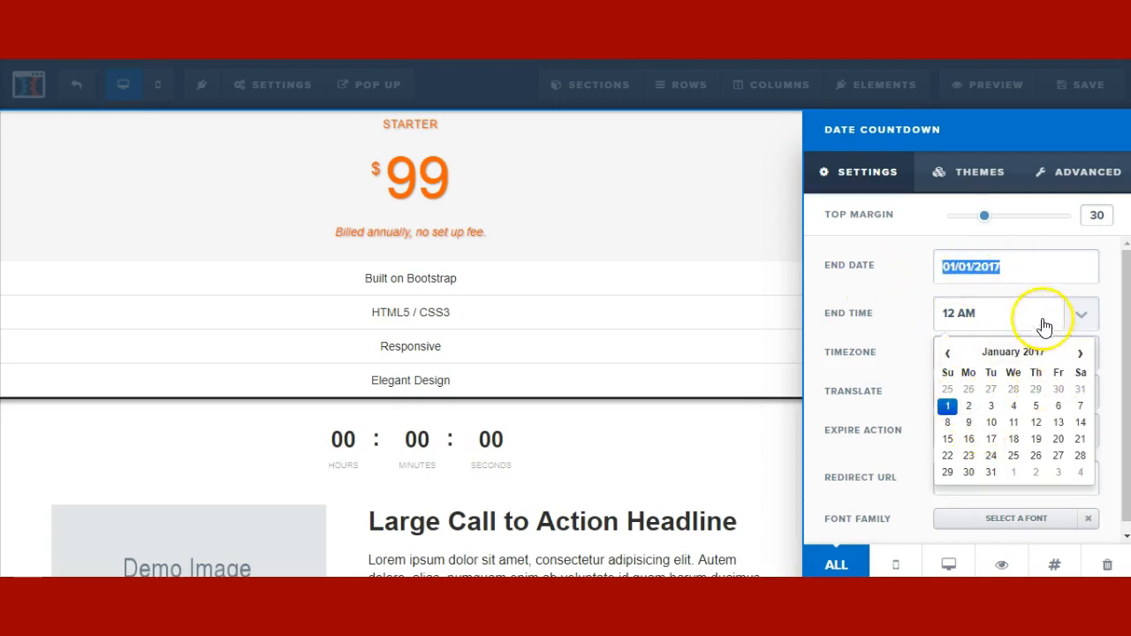
left_click(1041, 256)
key("BackSpace")
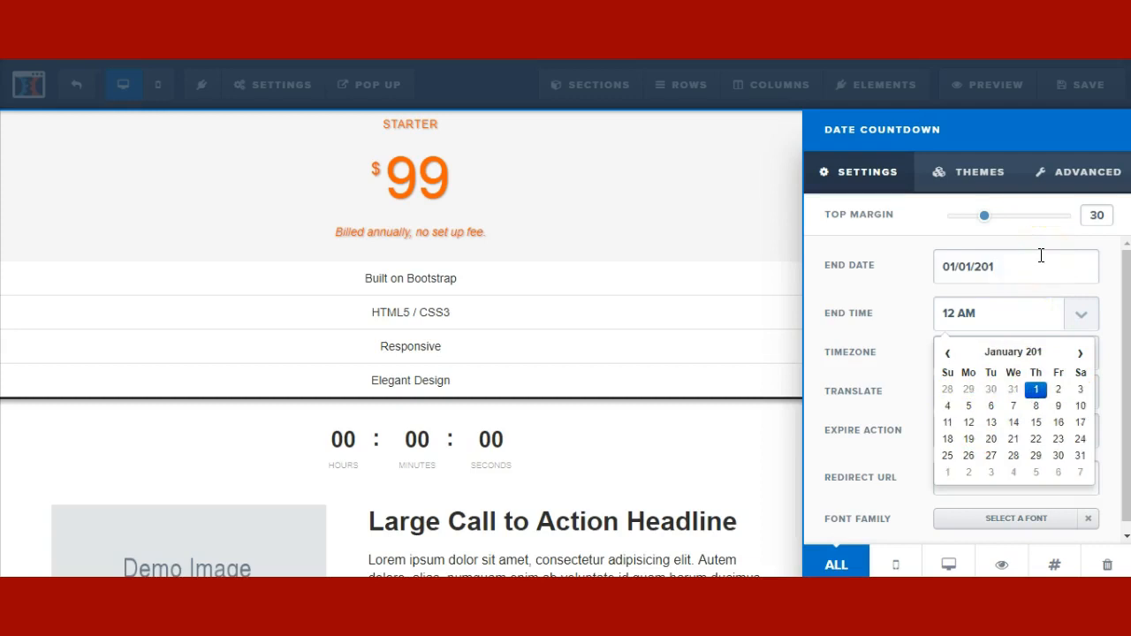
type("8")
key("Left")
key("Left")
key("Left")
key("Left")
key("Left")
key("Left")
key("Left")
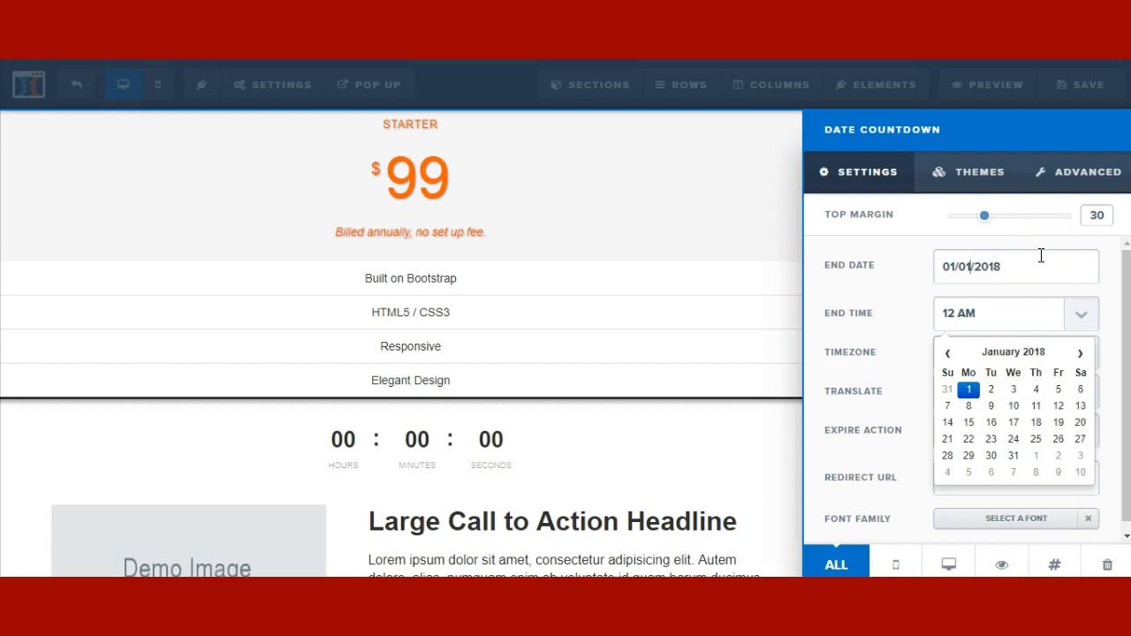
key("BackSpace")
key("BackSpace")
type("07")
left_click(1061, 270)
left_click(911, 315)
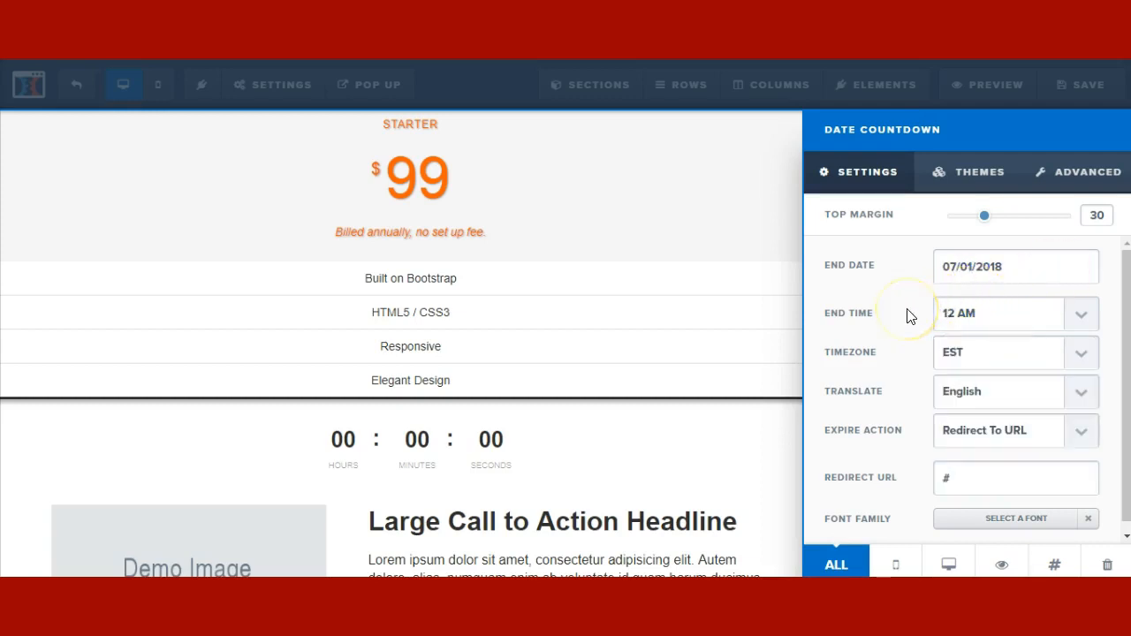
- Set the countdown's expire action to Show & Hide Elements instead of a redirect URL
scroll(894, 353, "down", 1)
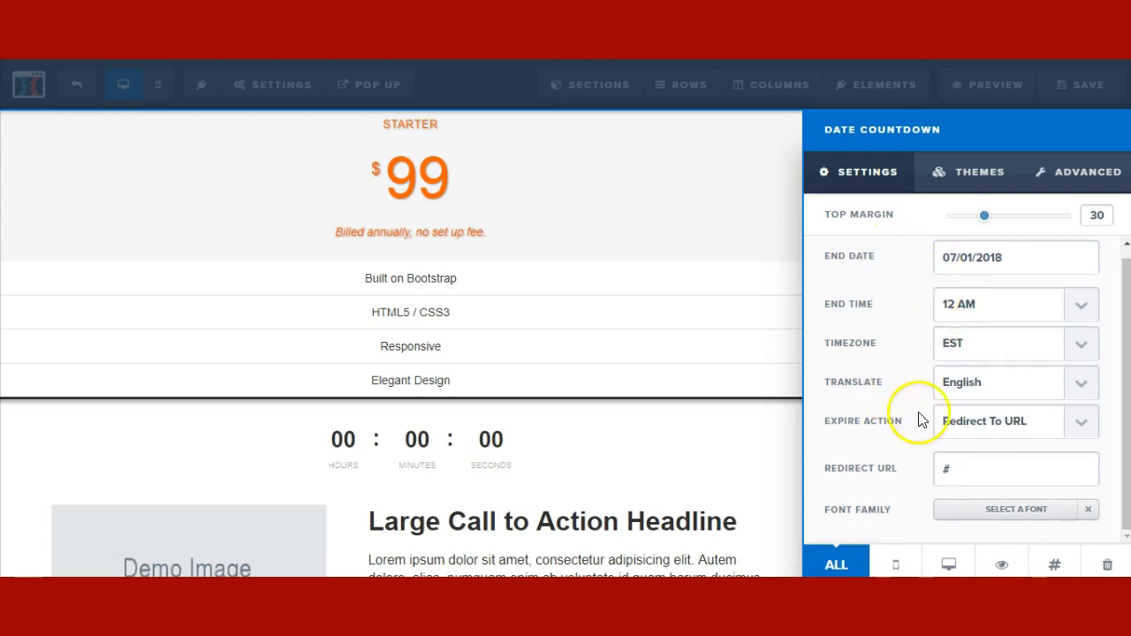
double_click(946, 470)
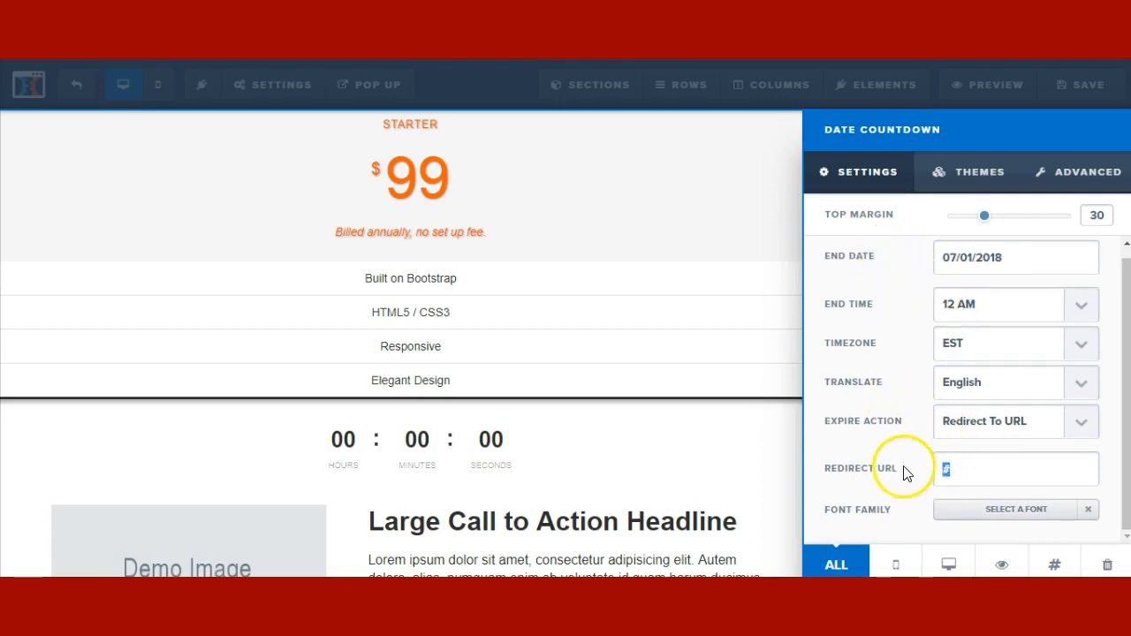
left_click(851, 257)
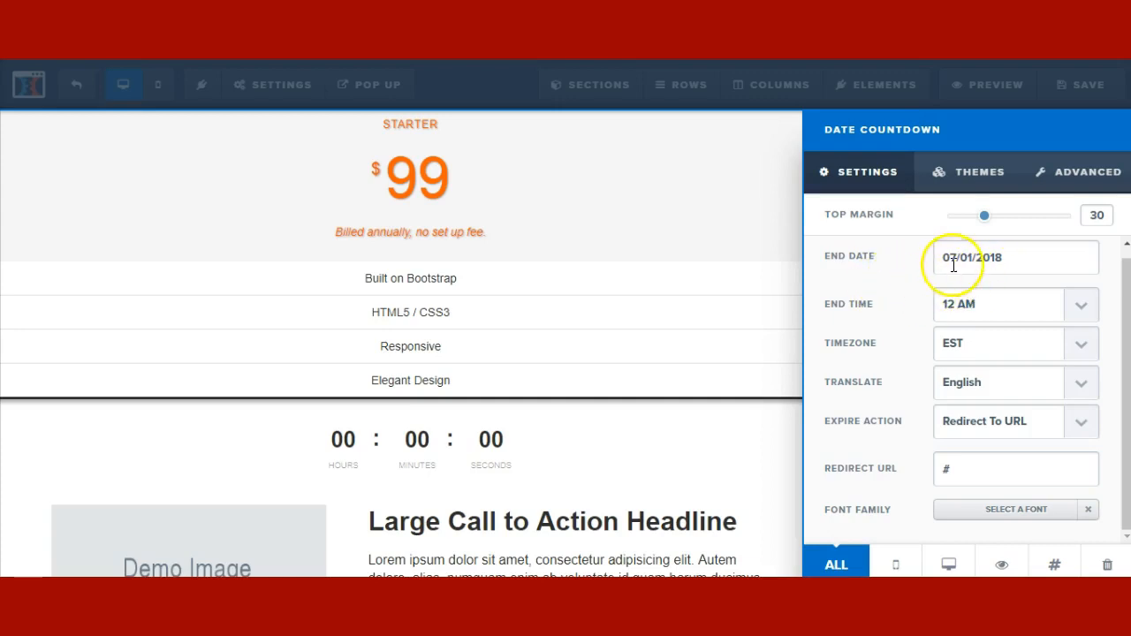
mouse_move(937, 260)
left_mouse_down()
mouse_move(1028, 257)
mouse_move(927, 263)
left_mouse_up()
left_click(885, 344)
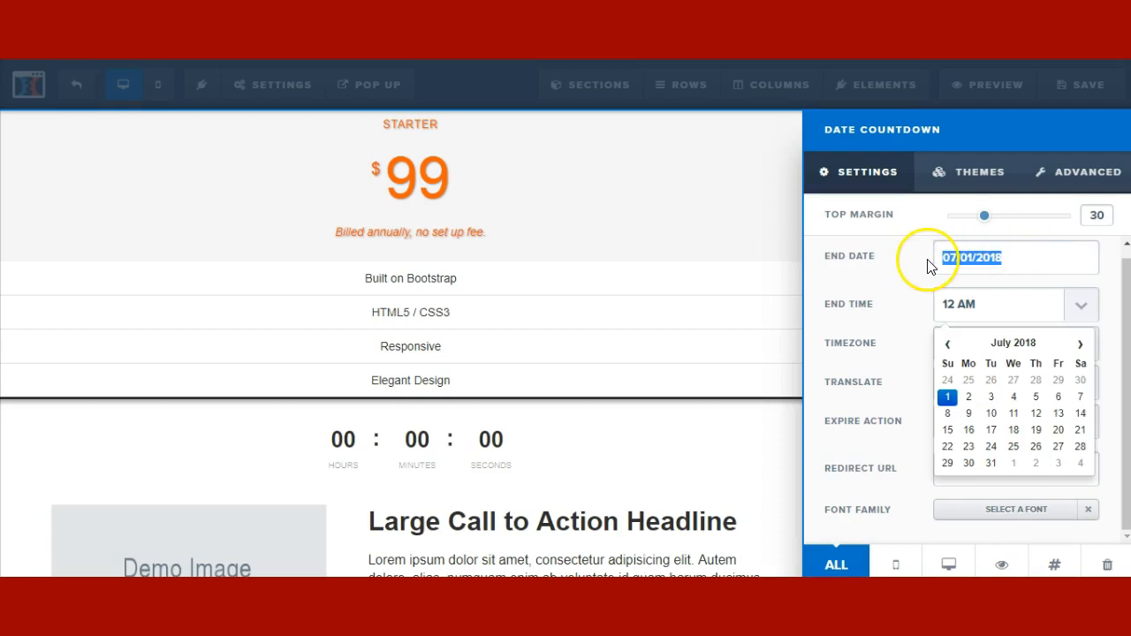
left_click(898, 291)
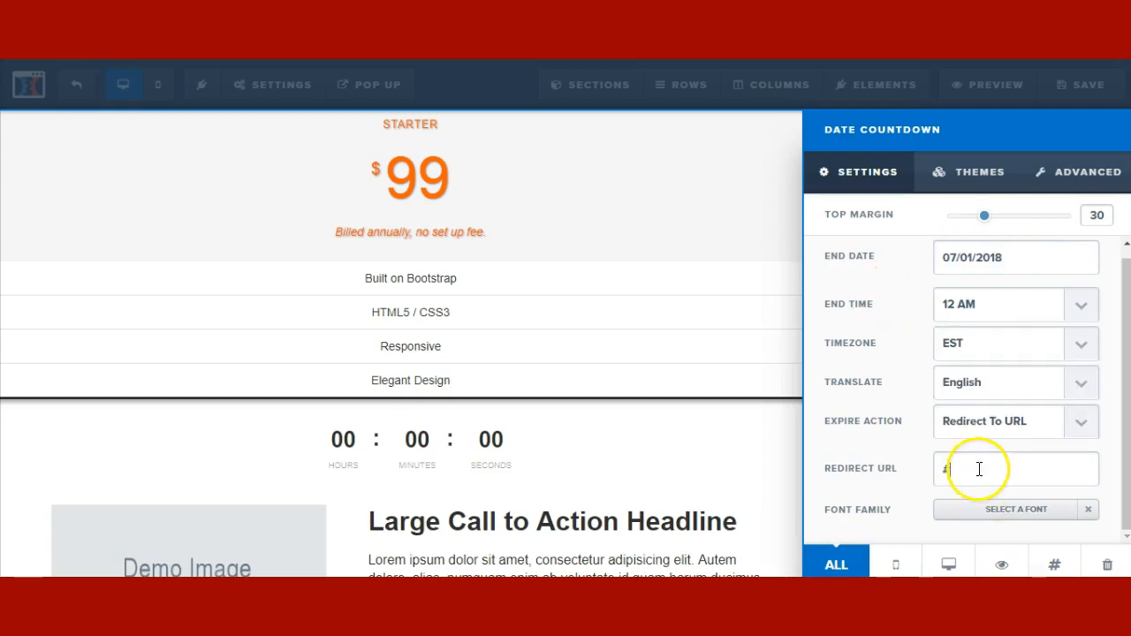
left_click(978, 433)
left_click(954, 447)
left_click_drag(956, 469, 914, 473)
type("http://")
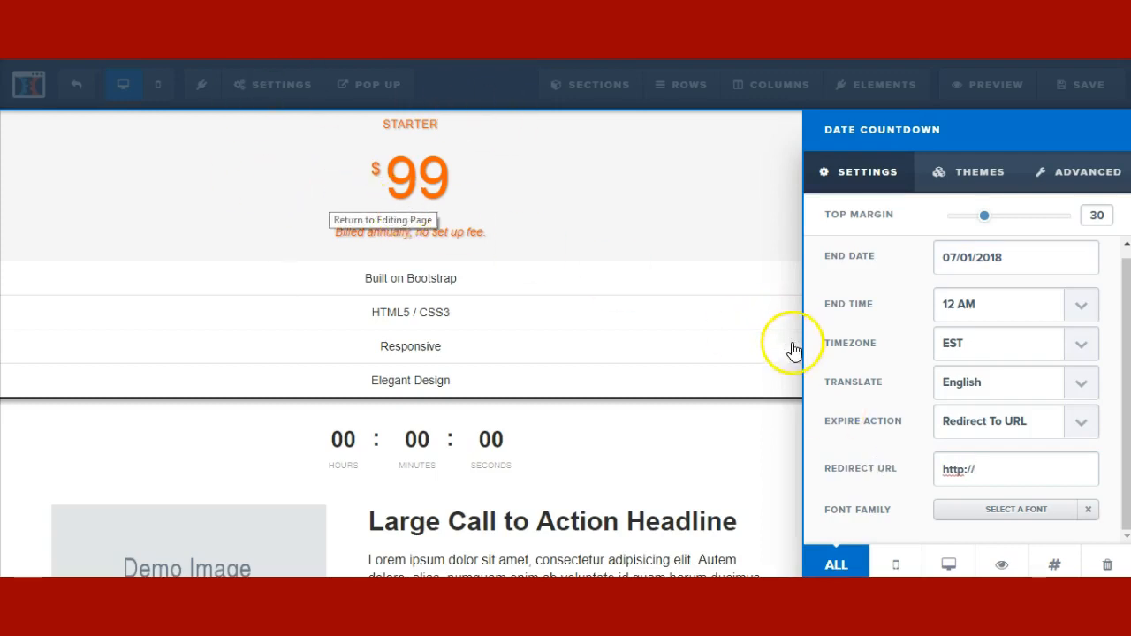
left_click(997, 428)
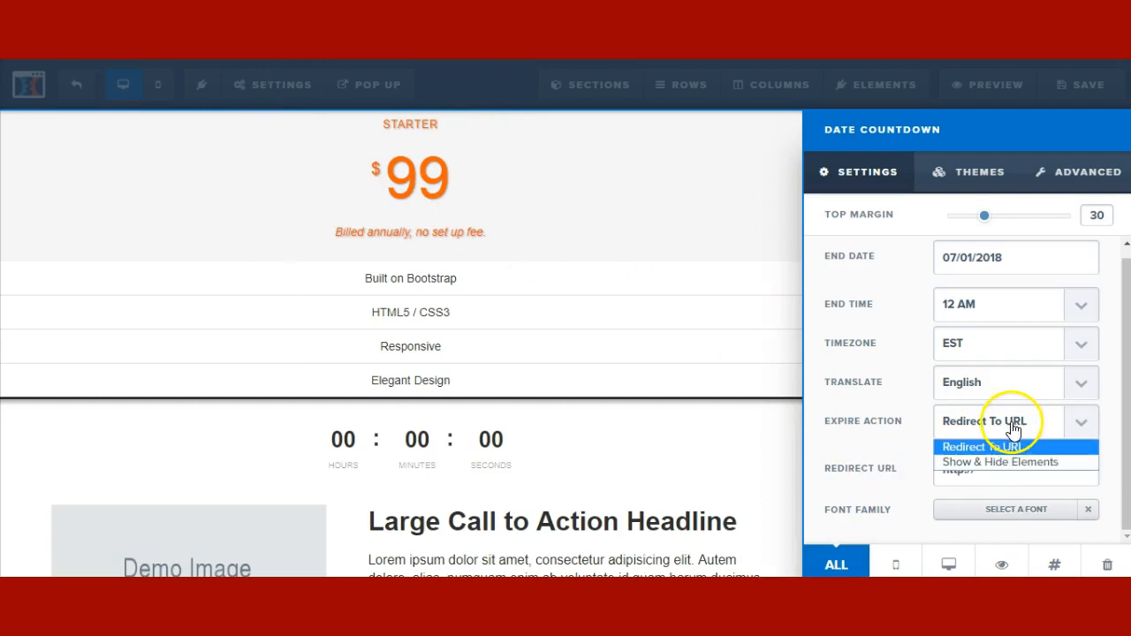
left_click(936, 463)
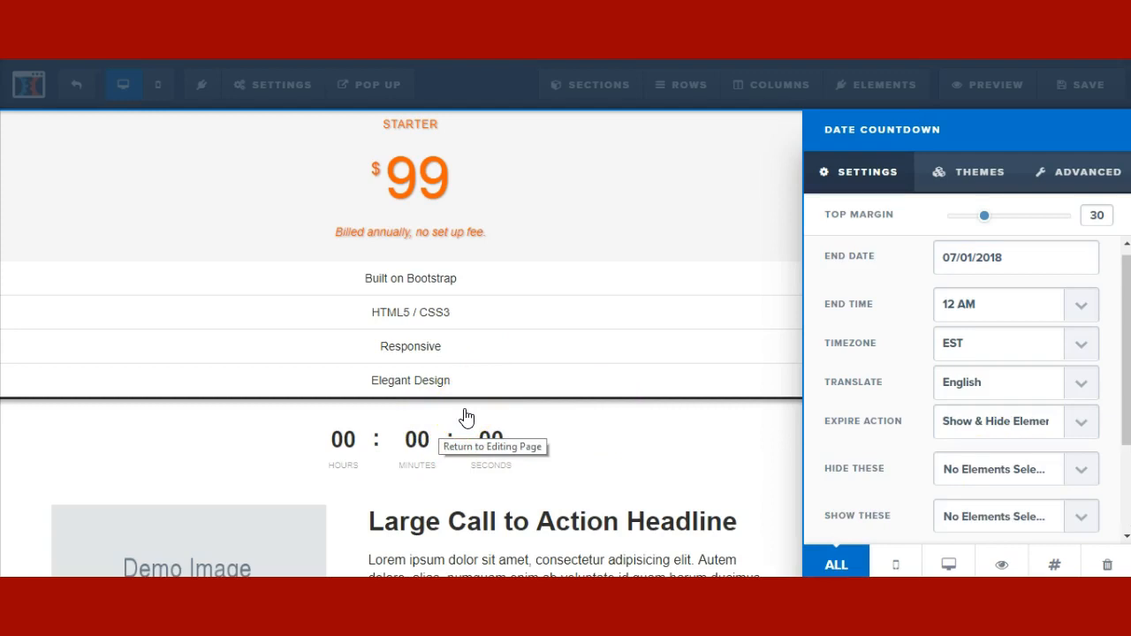
- Place a Minute Timer countdown beneath the first countdown and open its settings
left_click(459, 460)
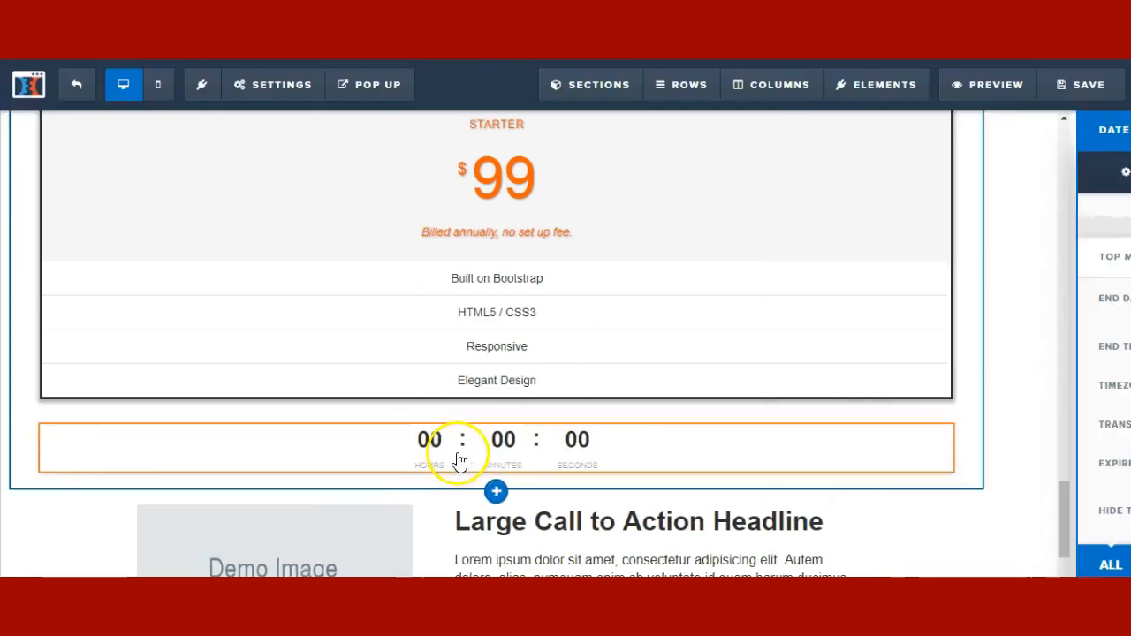
left_click(561, 479)
left_click(1051, 257)
left_click(1045, 281)
left_click_drag(952, 253, 587, 480)
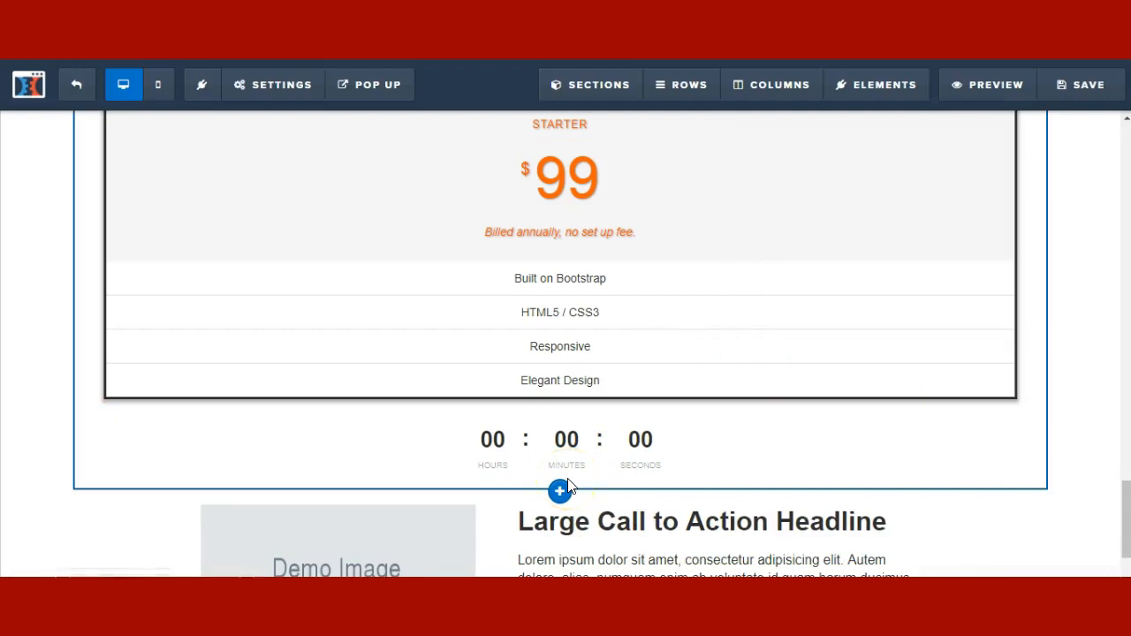
scroll(560, 424, "down", 1)
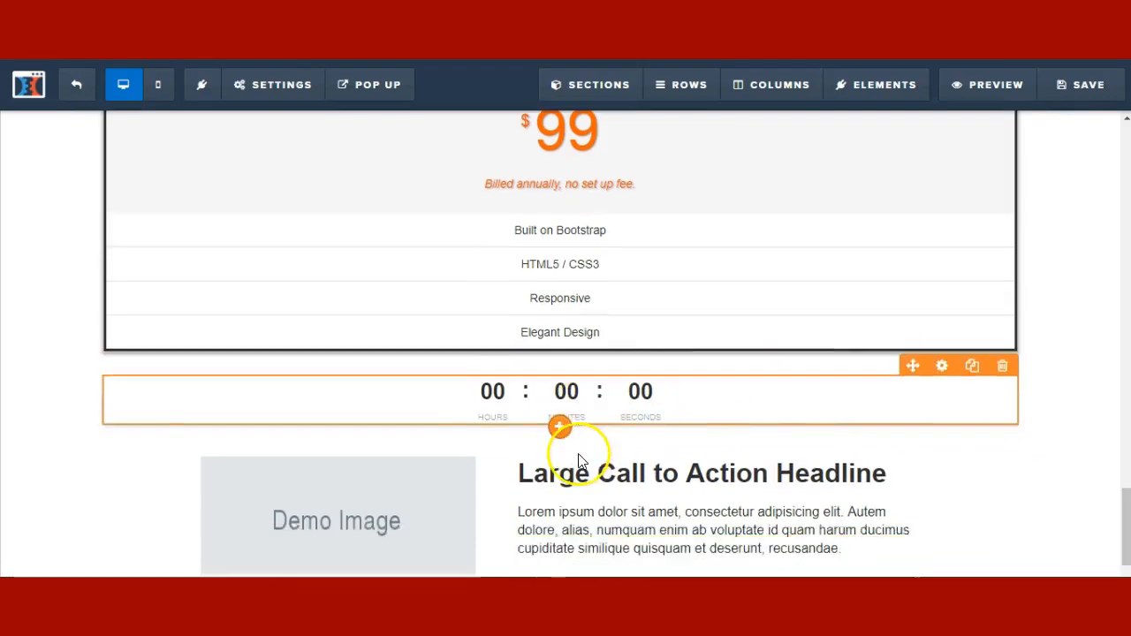
left_click(559, 387)
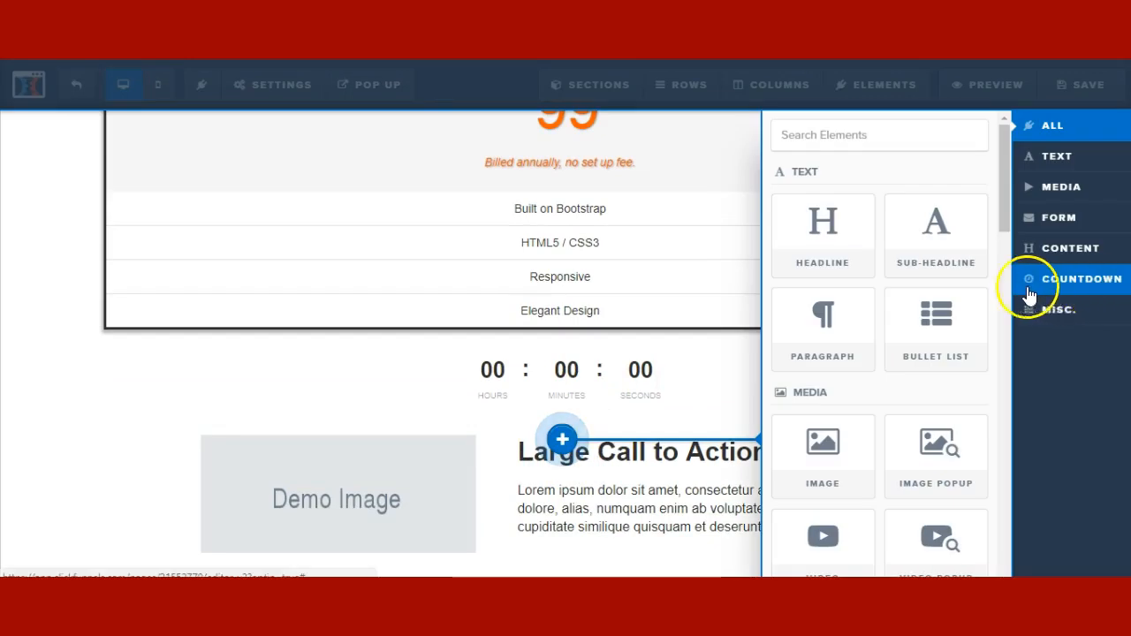
left_click(1030, 281)
left_click(590, 403)
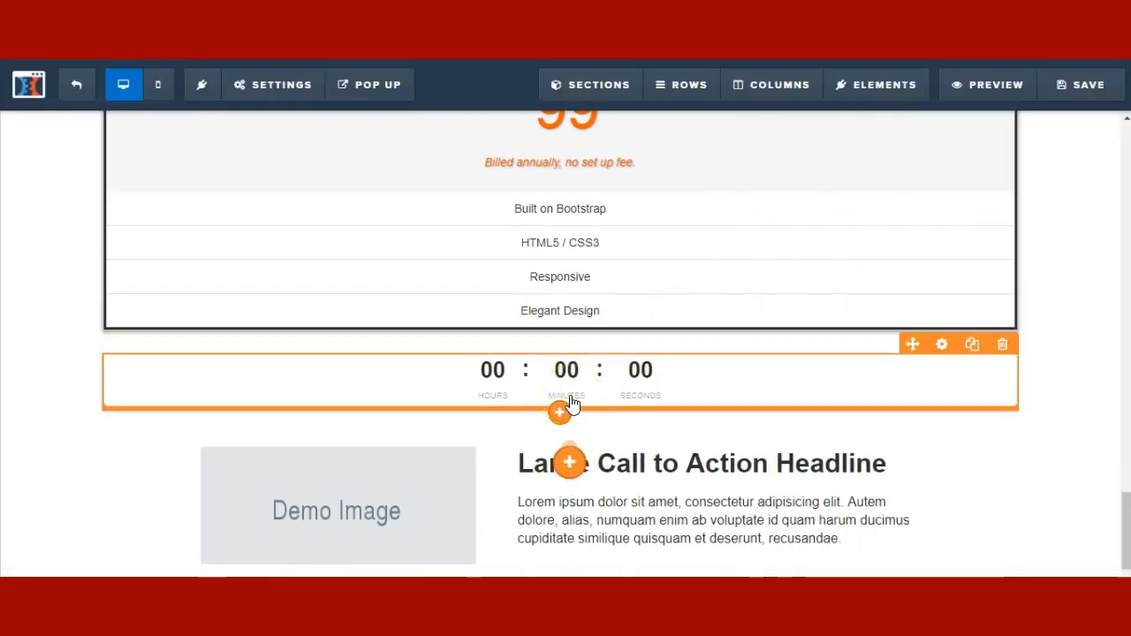
left_click_drag(572, 399, 571, 401)
left_click(943, 418)
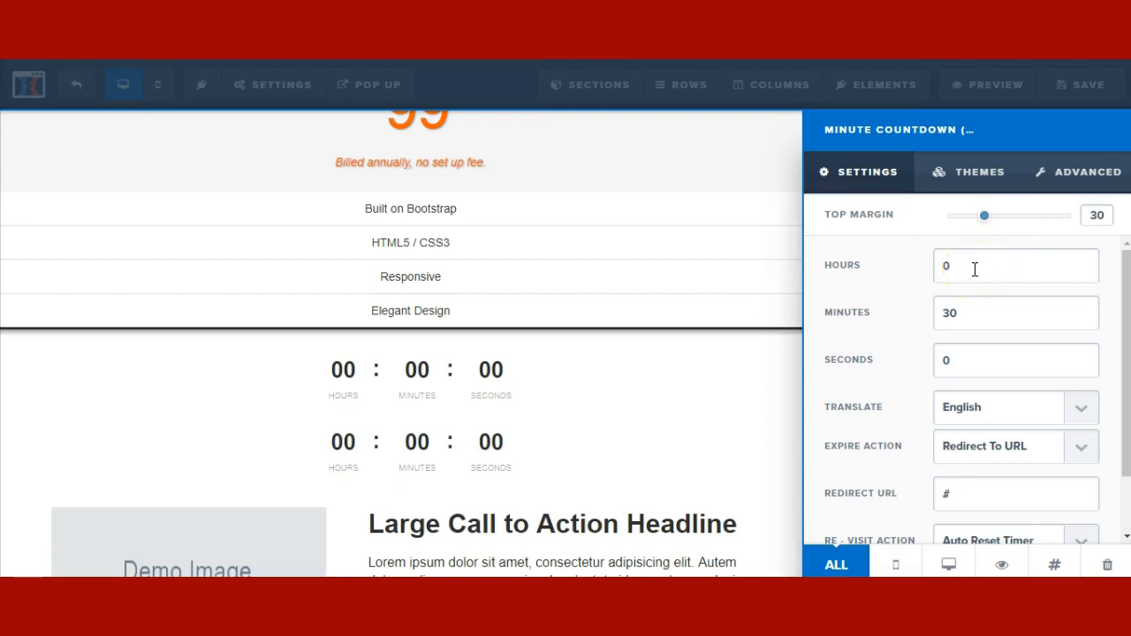
- Set the minute countdown to 7 hours 30 minutes and close its settings
double_click(975, 269)
type("7")
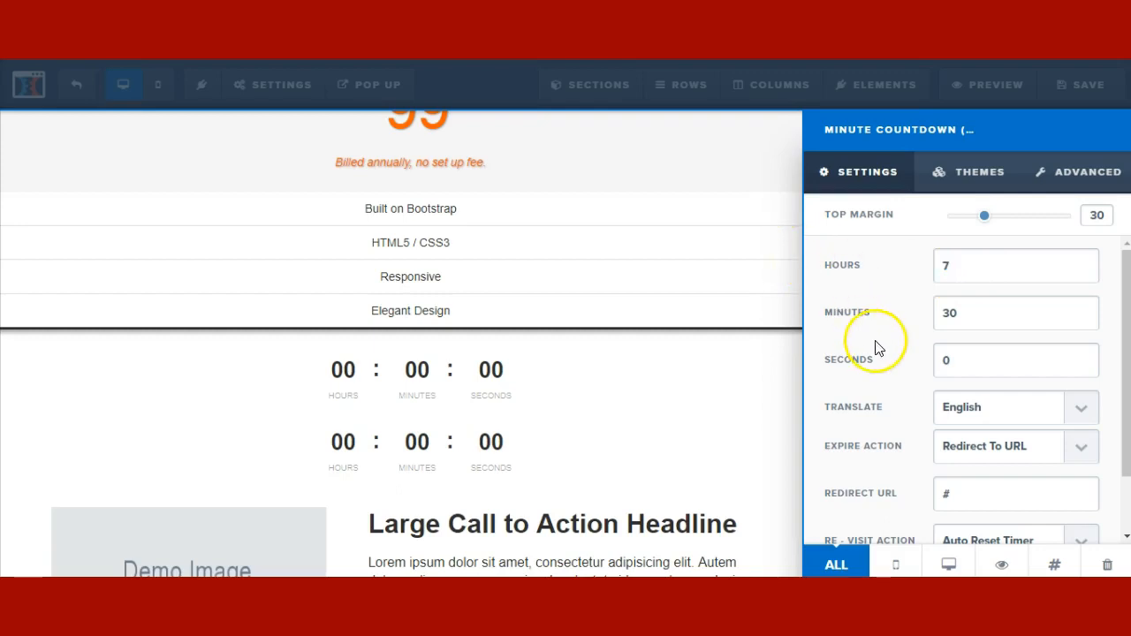
left_click(960, 448)
left_click(950, 471)
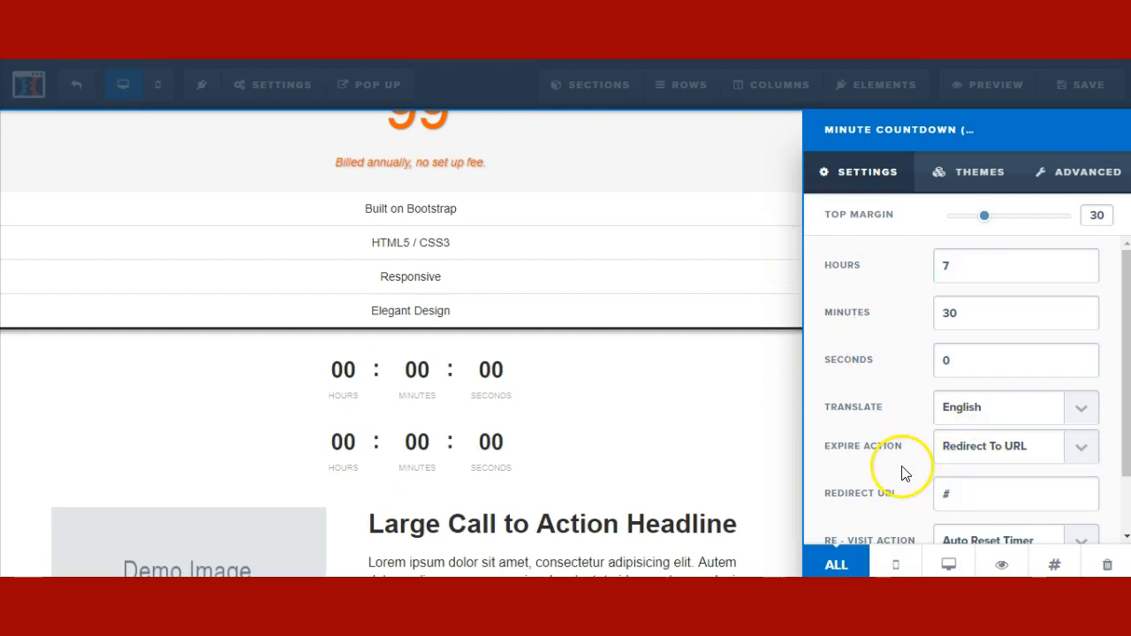
left_click(964, 495)
left_click_drag(963, 495, 894, 495)
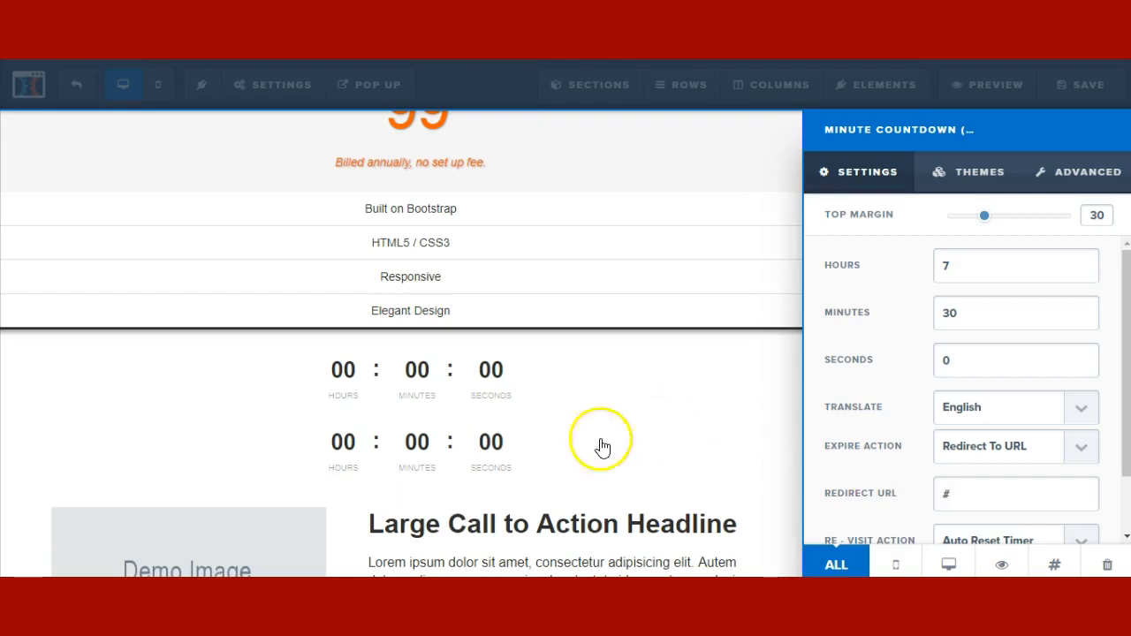
left_click(488, 473)
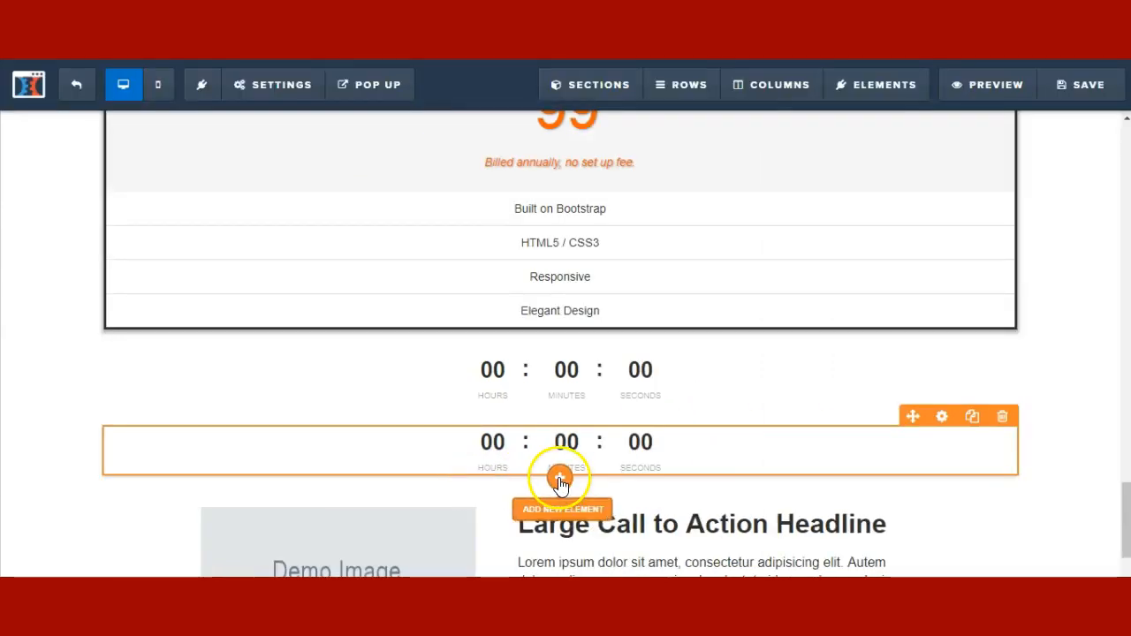
- Drag a Day Timer countdown below the second countdown and open its settings
left_click(1015, 402)
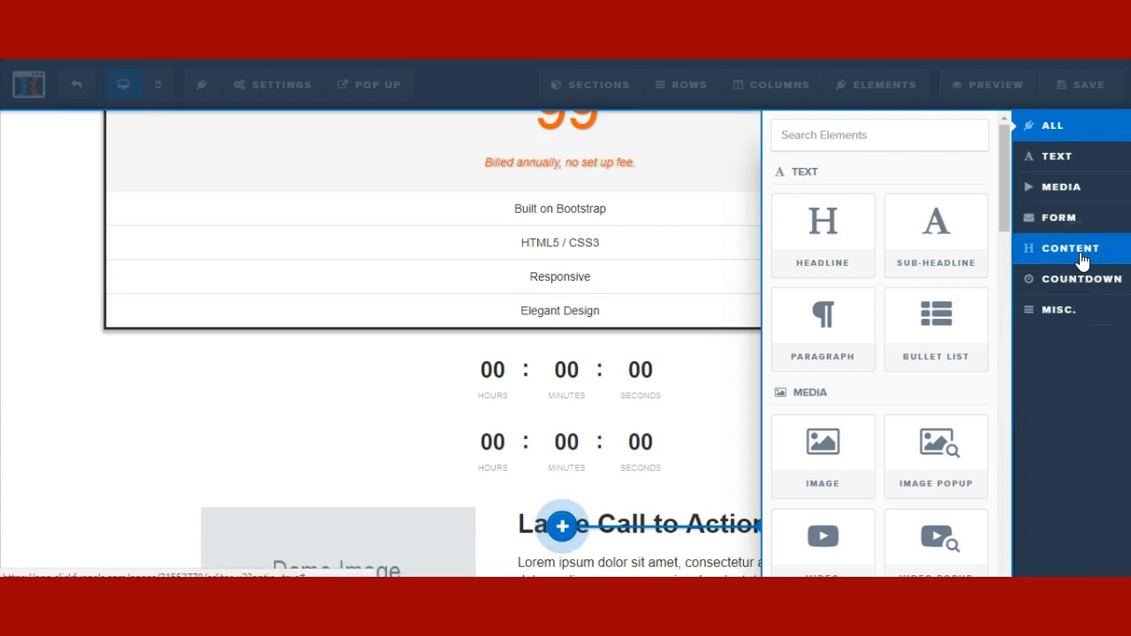
left_click(1070, 285)
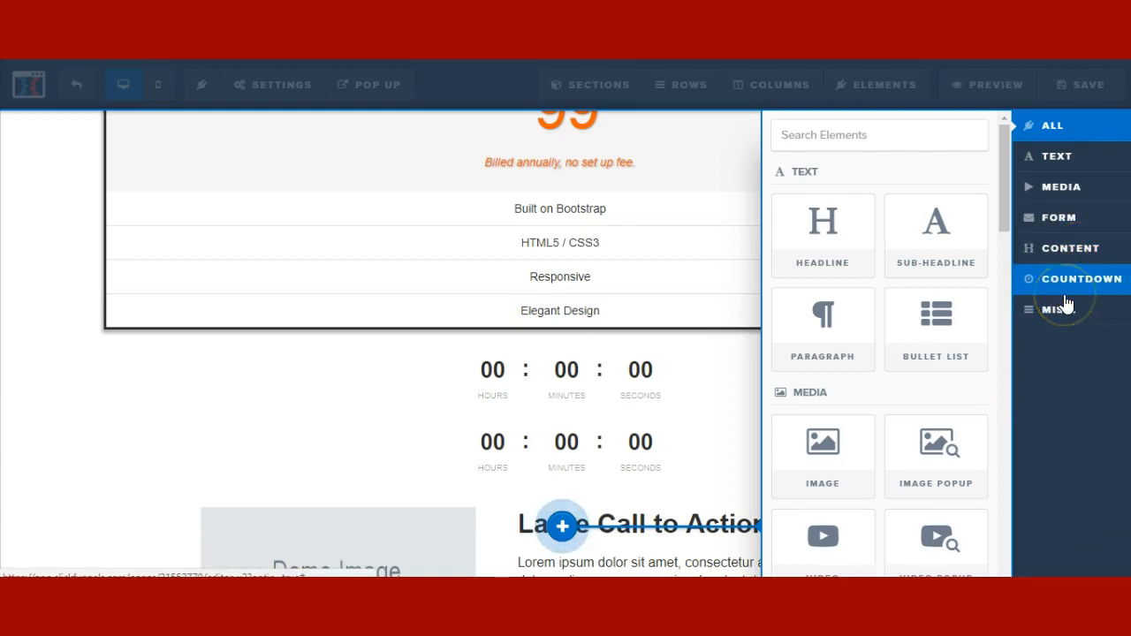
left_click_drag(848, 336, 619, 480)
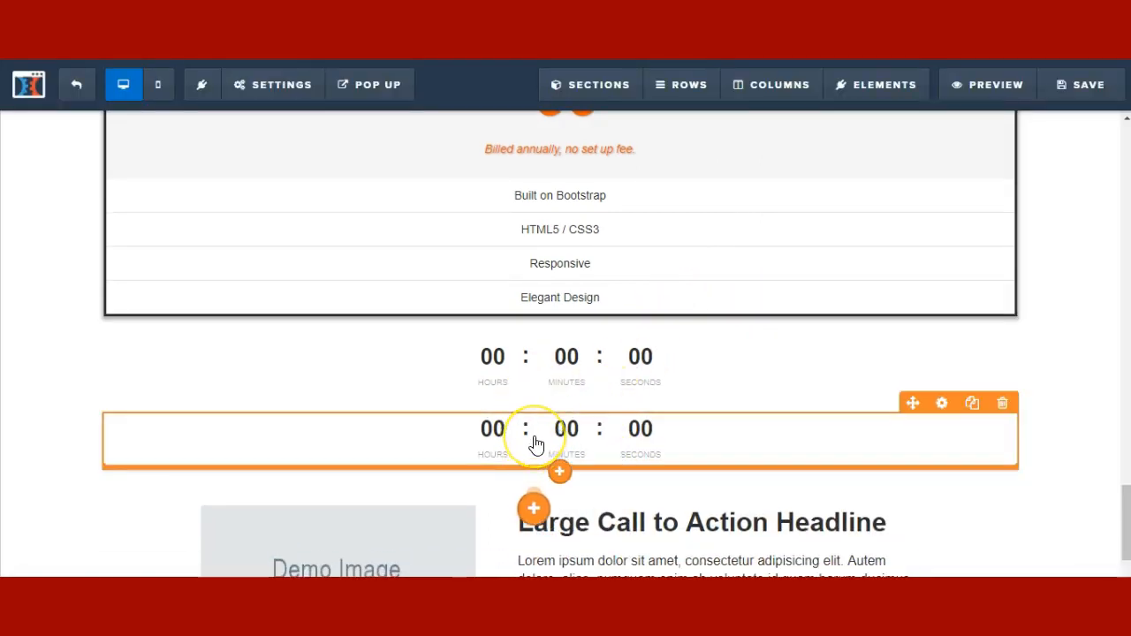
left_click(614, 516)
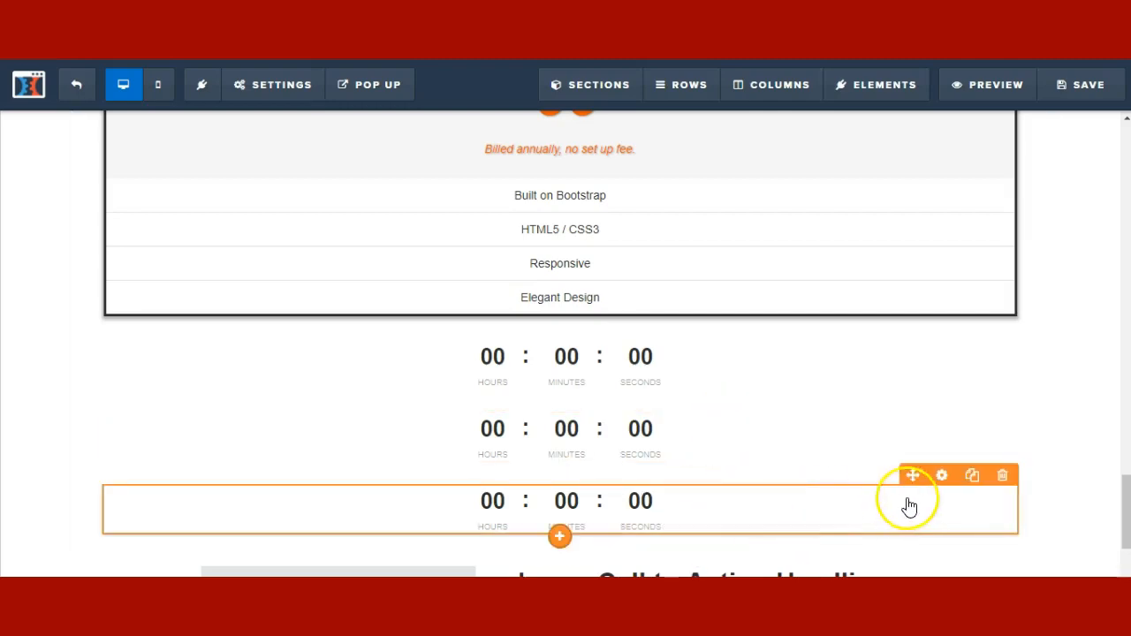
left_click(1002, 355)
- Make the daily countdown end today at 4 AM and close its settings
left_click(960, 267)
left_click(984, 352)
left_click(970, 424)
left_click_drag(970, 424, 897, 430)
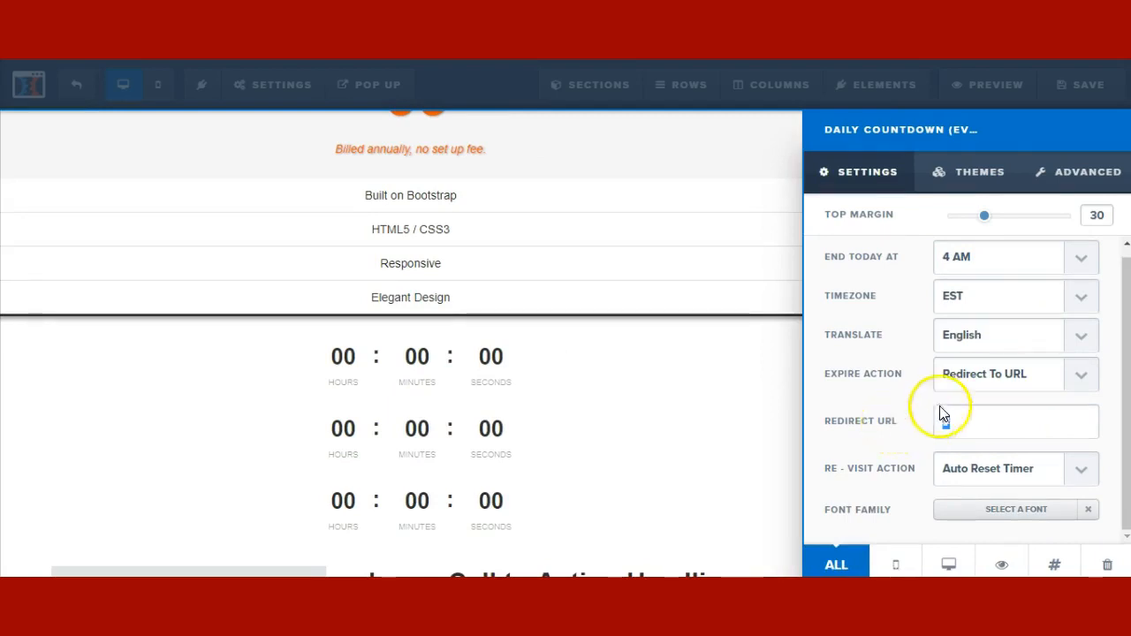
left_click(511, 533)
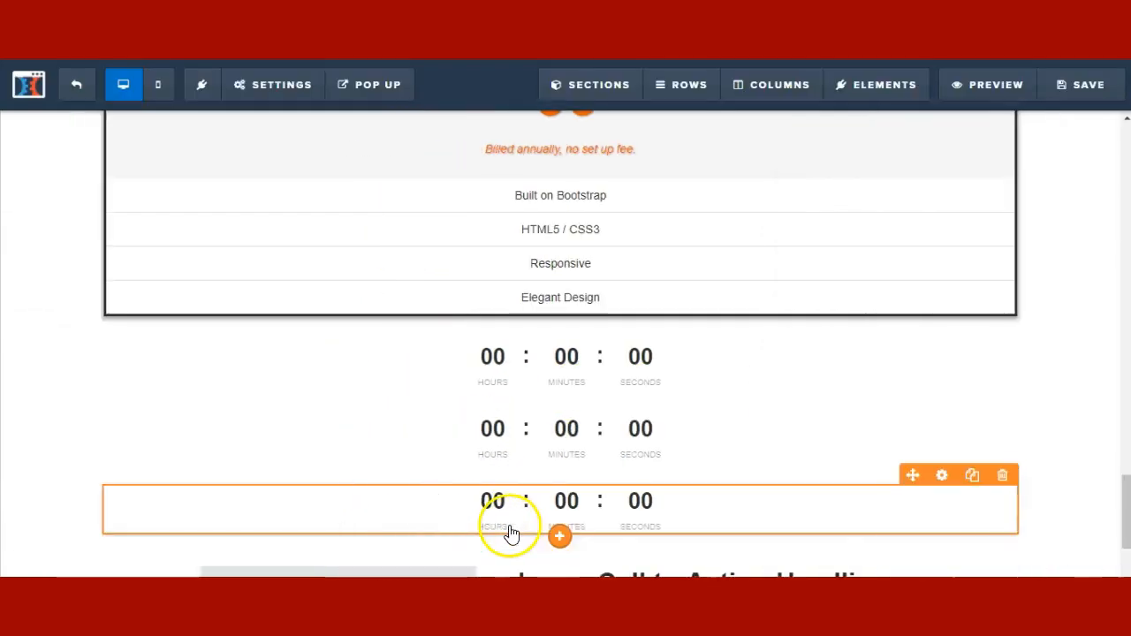
- Show the Misc elements in the library below the third countdown
left_click(559, 530)
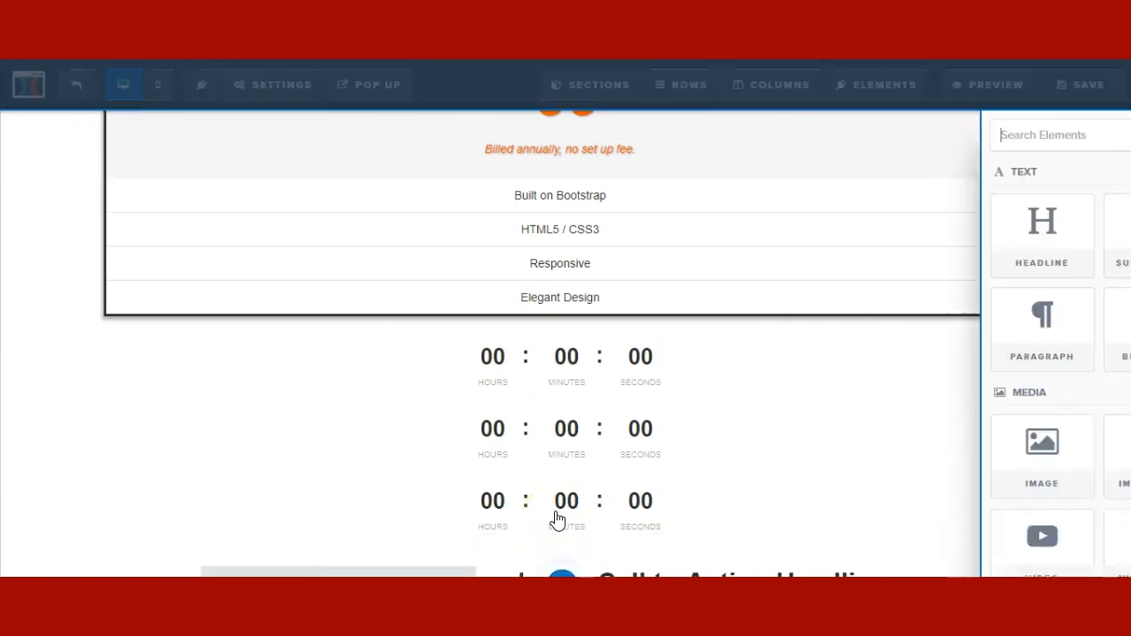
left_click(1085, 281)
left_click(1065, 314)
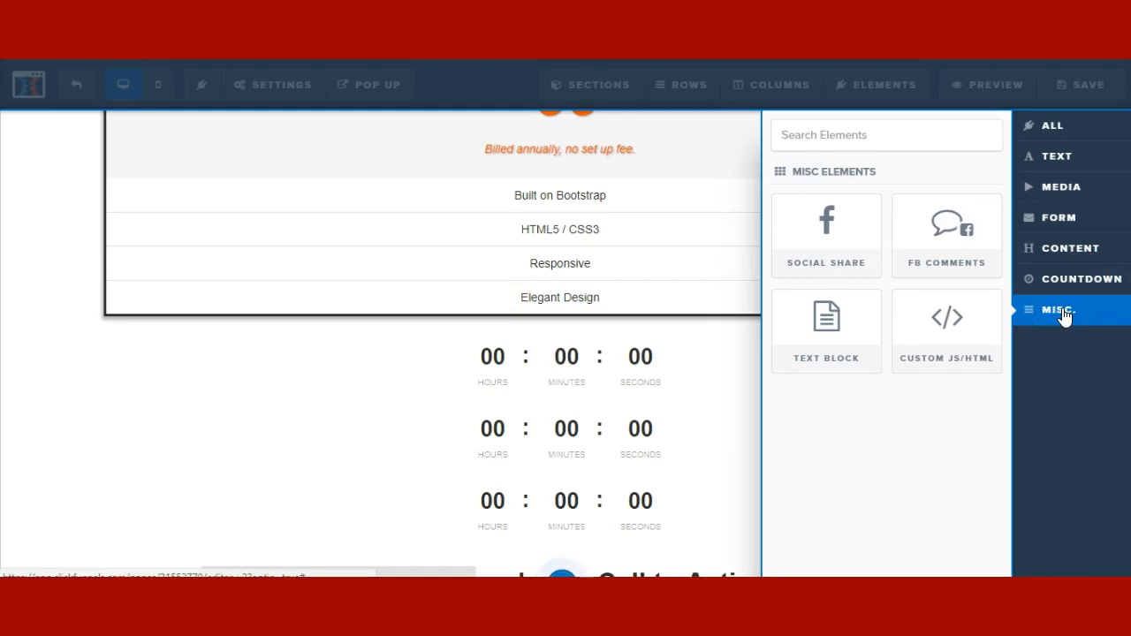
- Place Facebook, Twitter and Google+ share buttons under the three countdowns, declining the save prompt
mouse_move(836, 252)
left_mouse_down()
mouse_move(846, 260)
mouse_move(574, 518)
mouse_move(592, 541)
mouse_move(570, 531)
mouse_move(545, 448)
mouse_move(520, 438)
left_mouse_up()
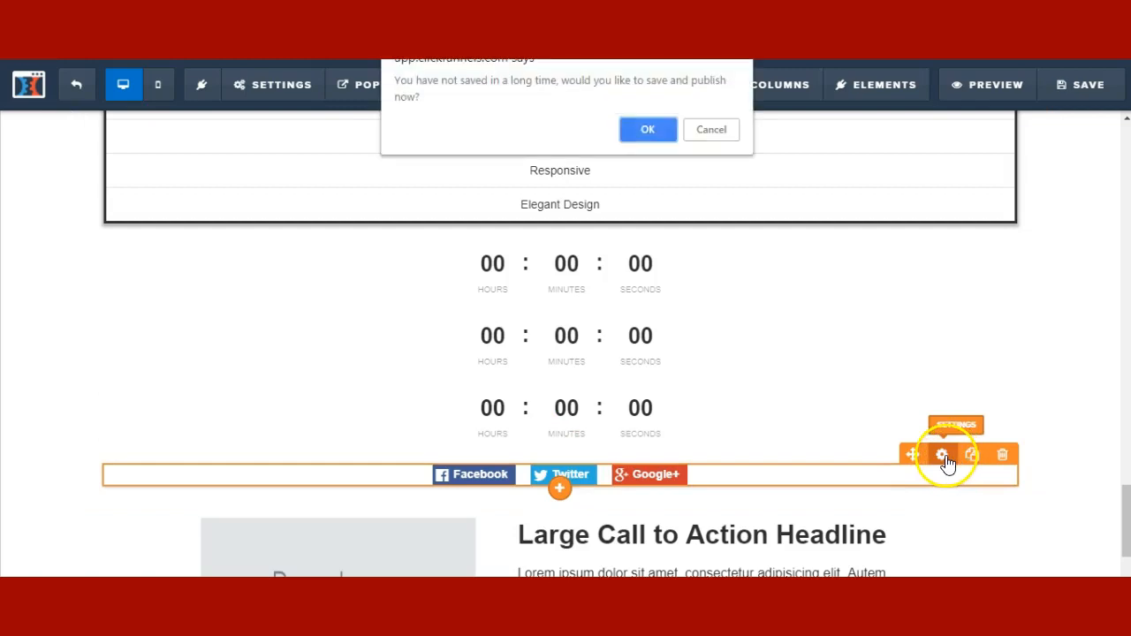
left_click(710, 130)
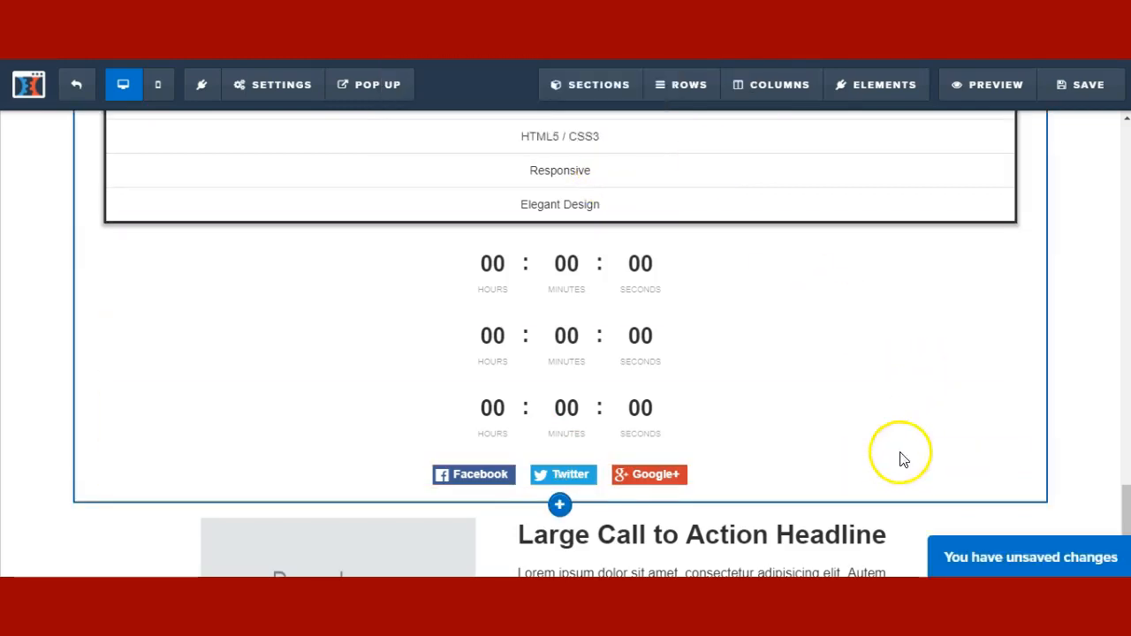
left_click(941, 456)
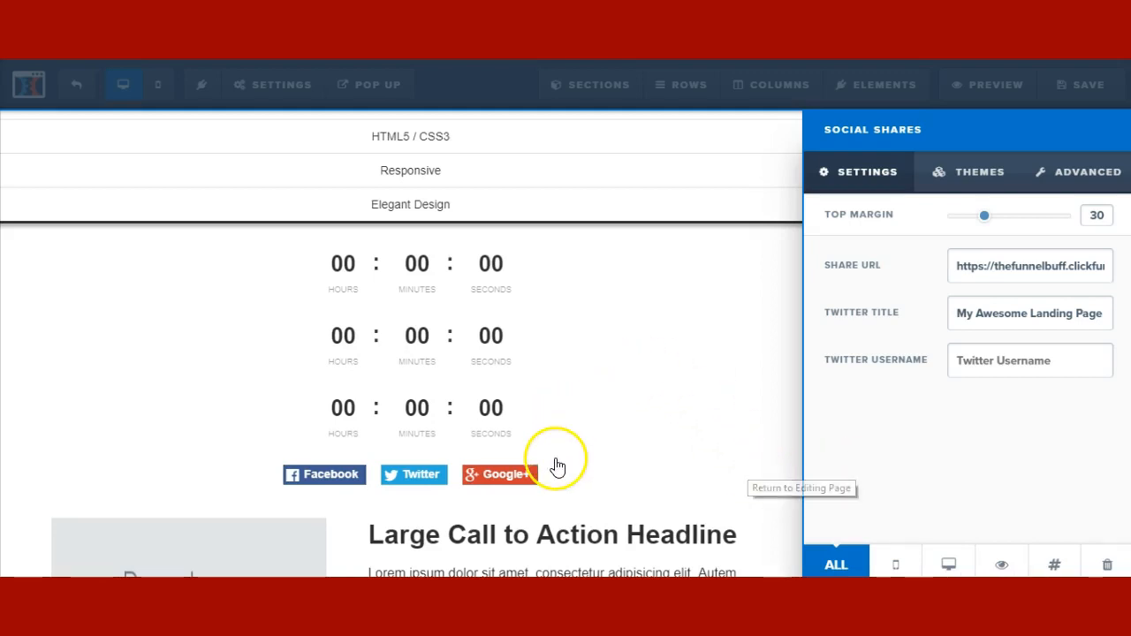
left_click(485, 478)
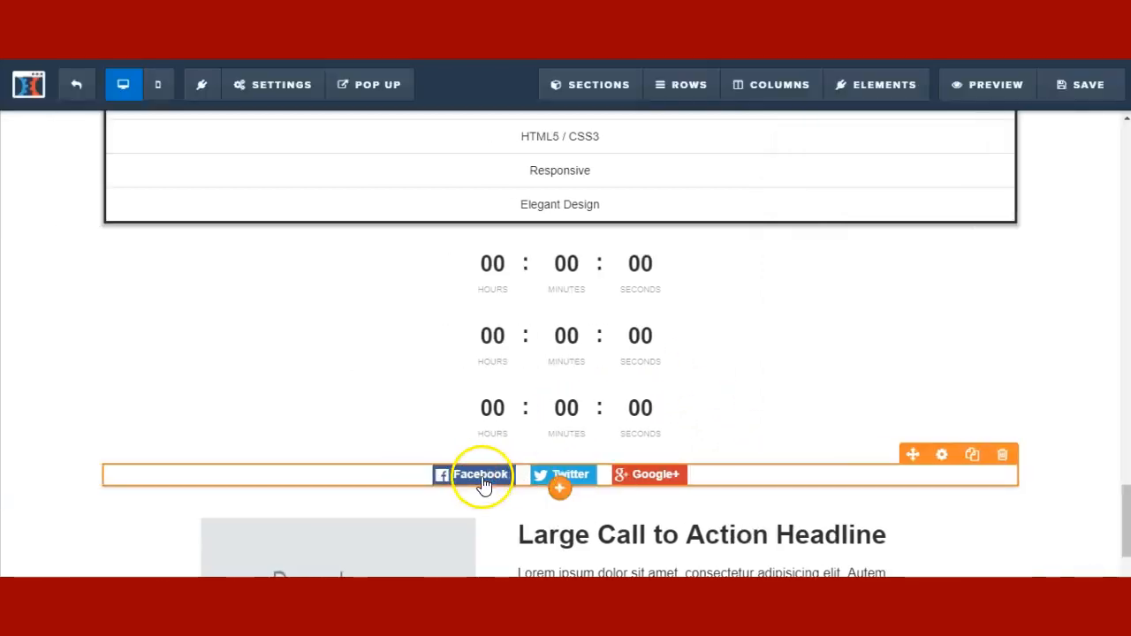
left_click(561, 492)
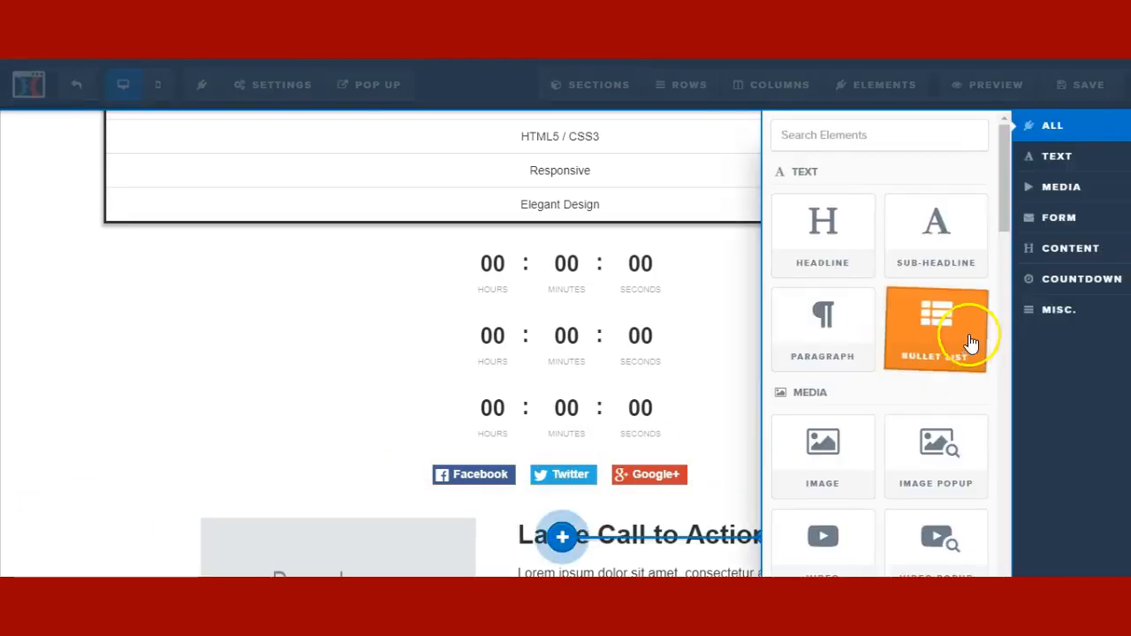
- Add an FB Comments box (5 posts, Light theme) below the share buttons with top margin 0
left_click(1058, 309)
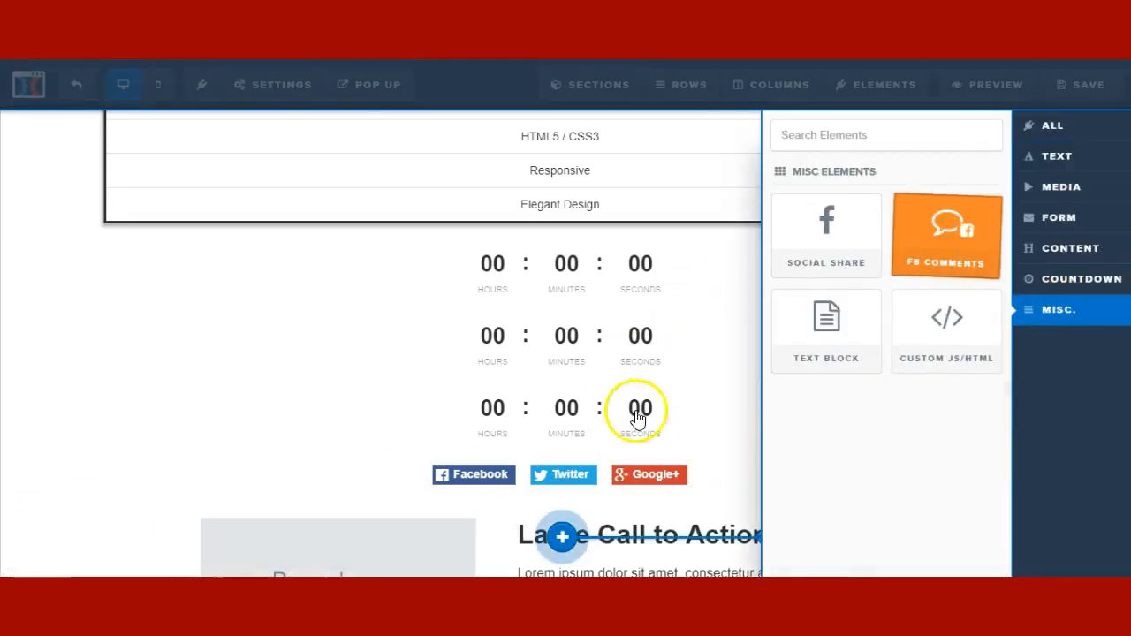
left_click(601, 477)
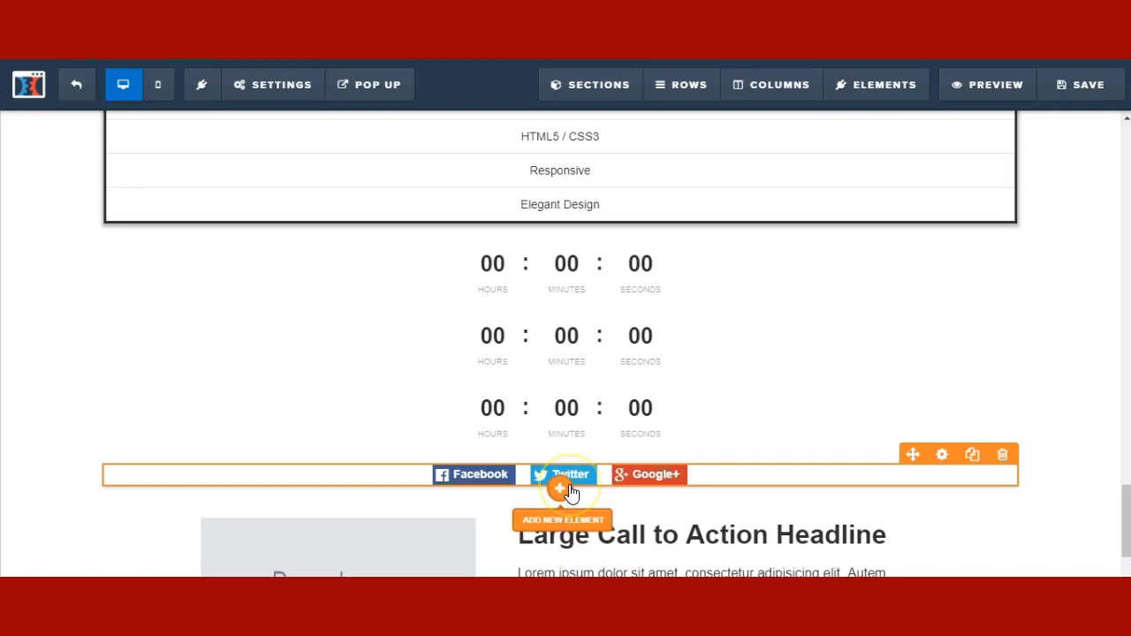
left_click(571, 492)
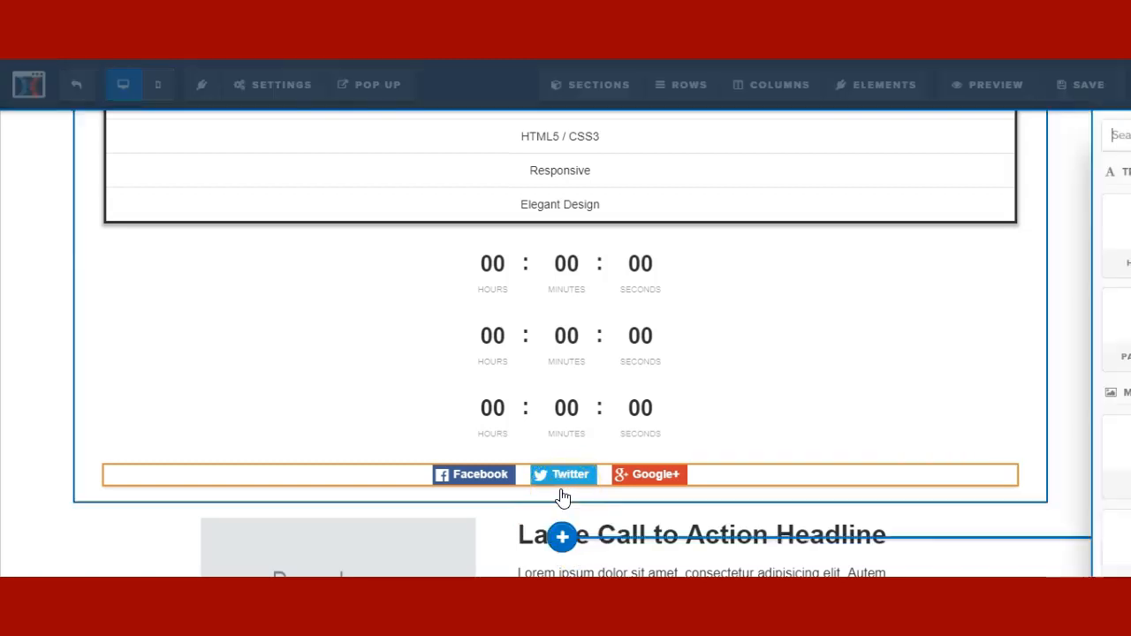
left_click(900, 440)
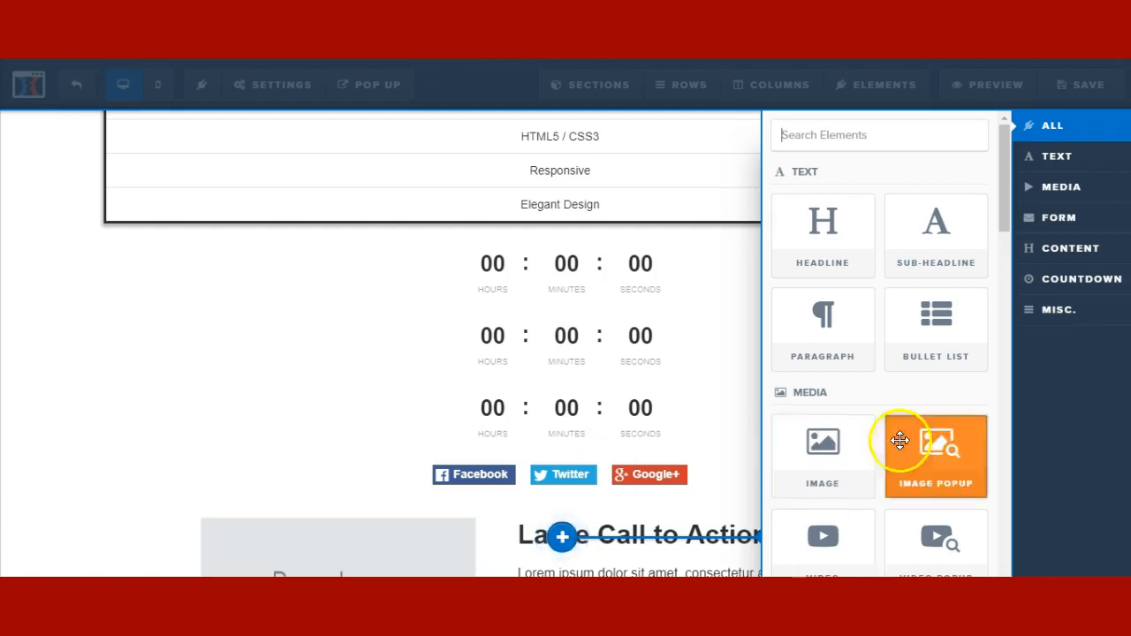
left_click(1068, 311)
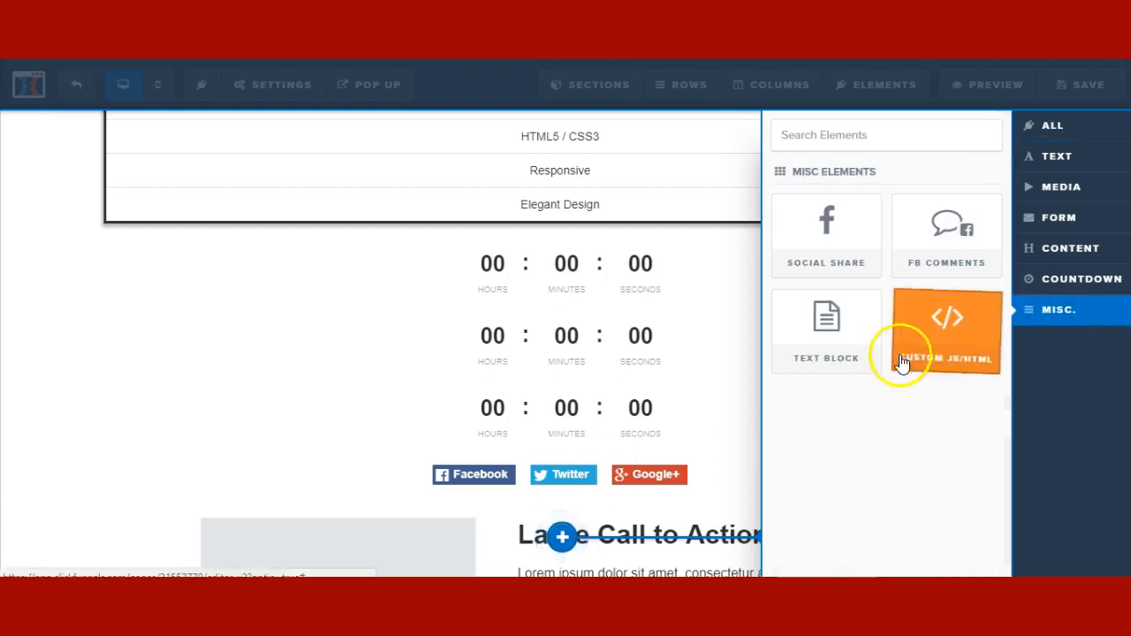
left_click(530, 382)
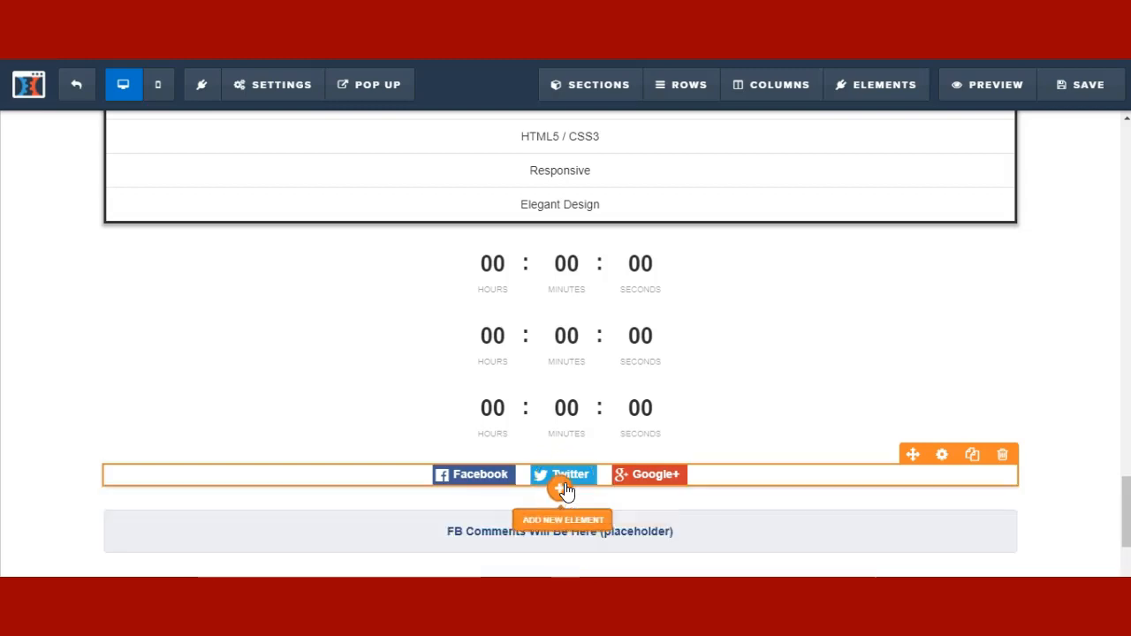
scroll(601, 500, "down", 1)
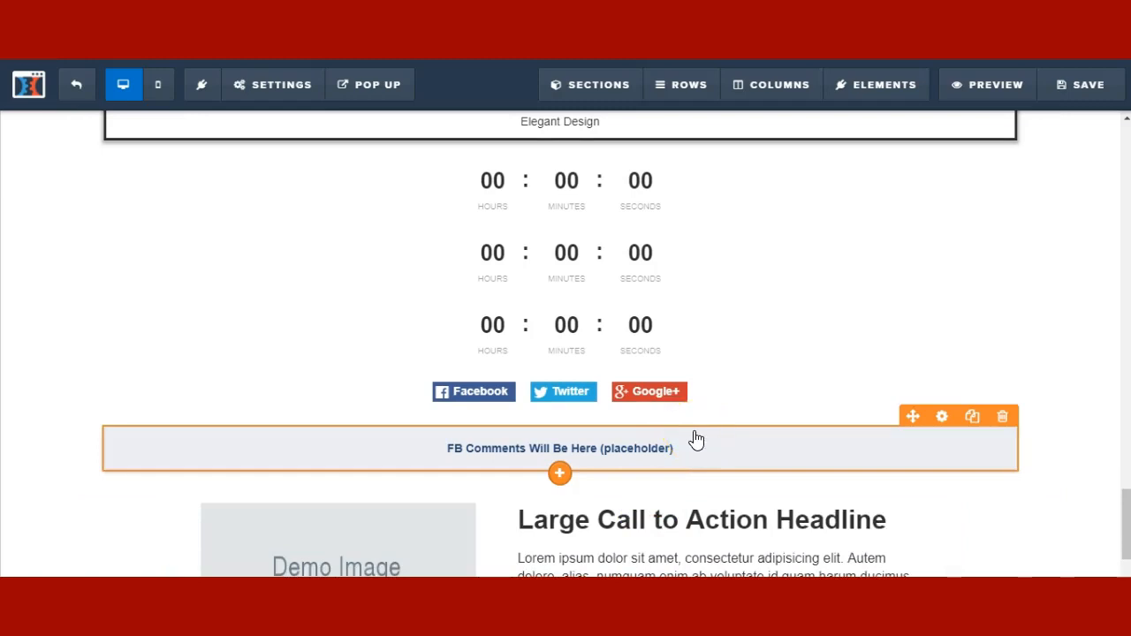
left_click(944, 419)
left_click_drag(973, 217, 951, 228)
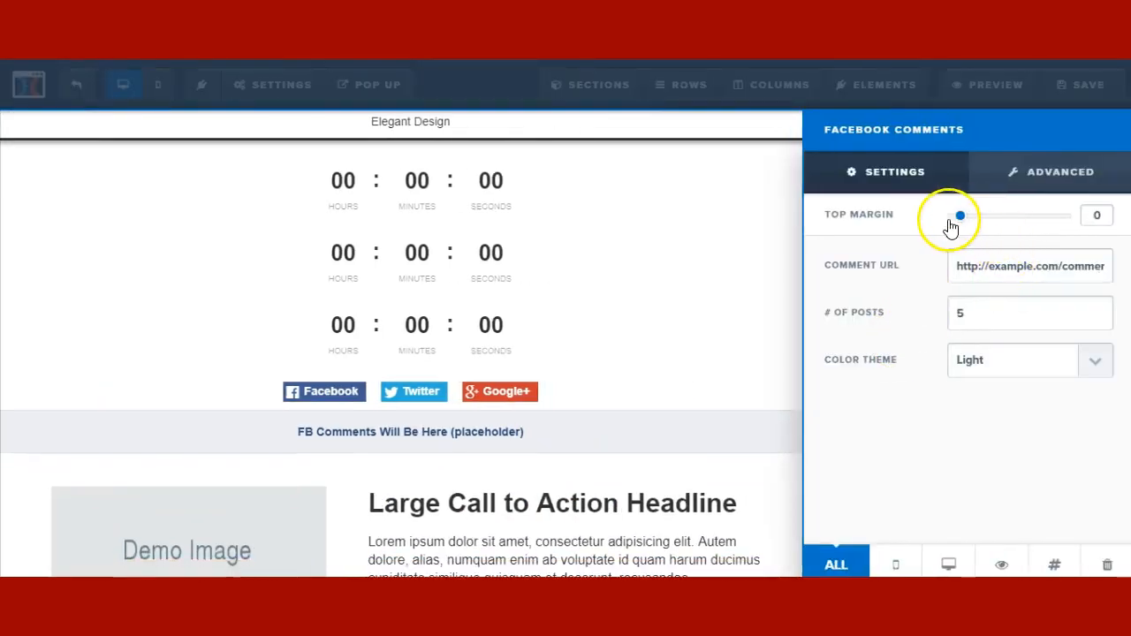
left_click(645, 457)
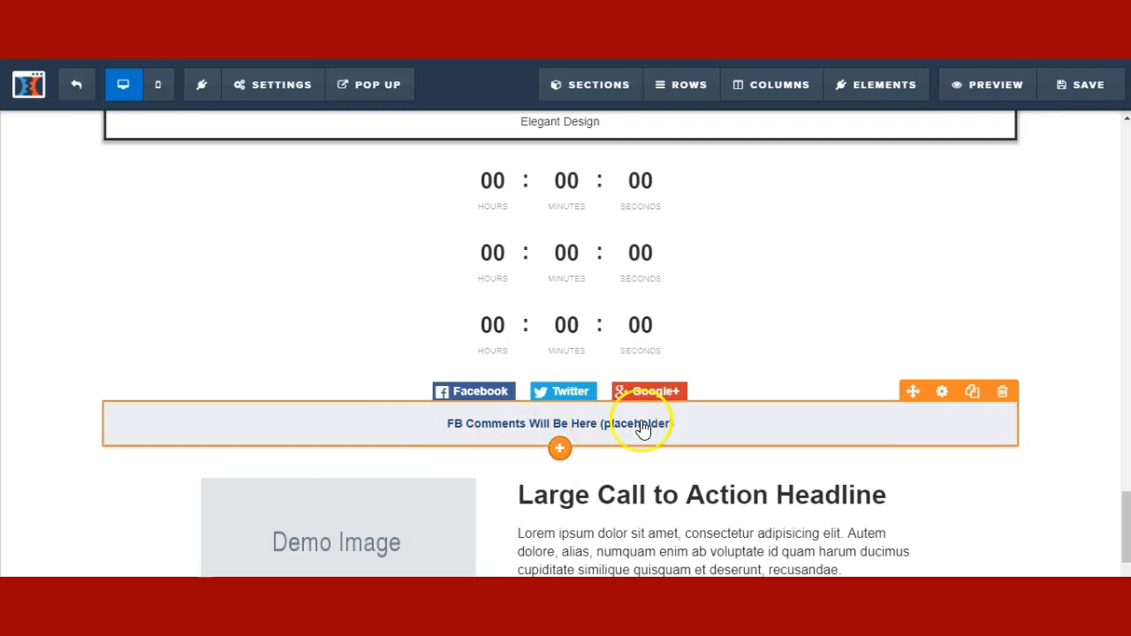
scroll(560, 434, "down", 1)
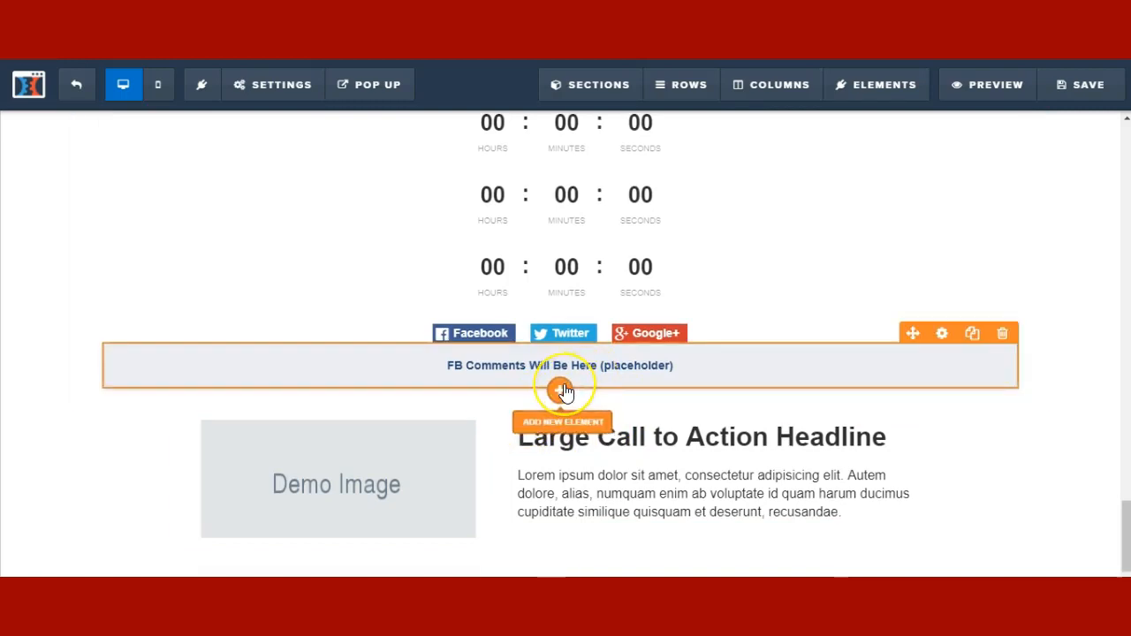
- Drag a Text Block of sample copy from MISC below the Facebook comments box
left_click(565, 392)
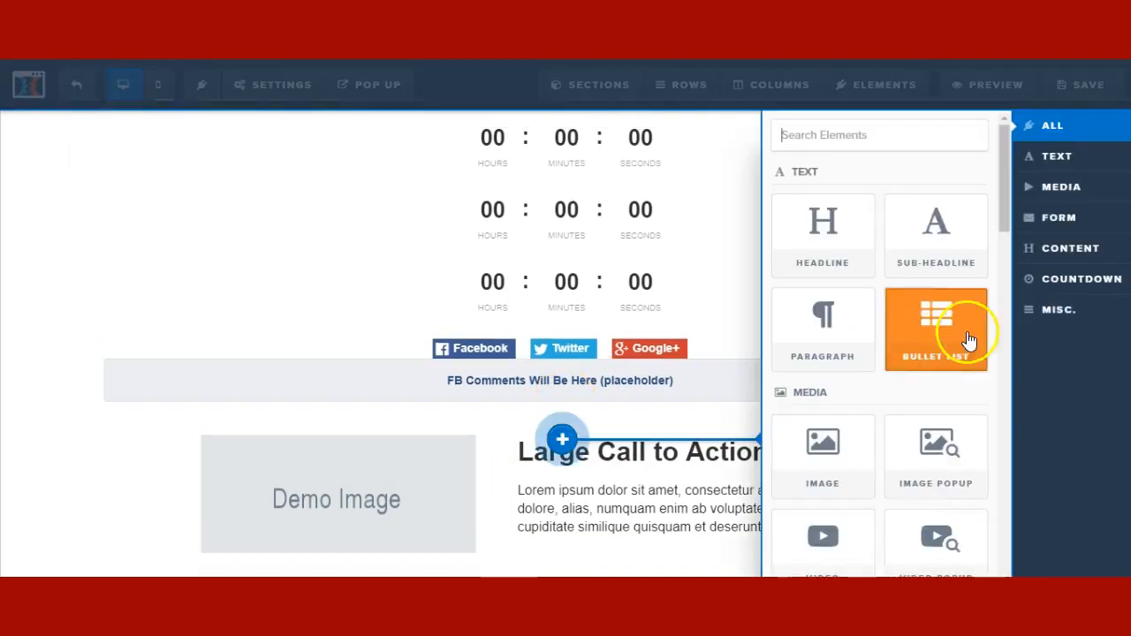
left_click(1028, 312)
left_click_drag(862, 343, 584, 405)
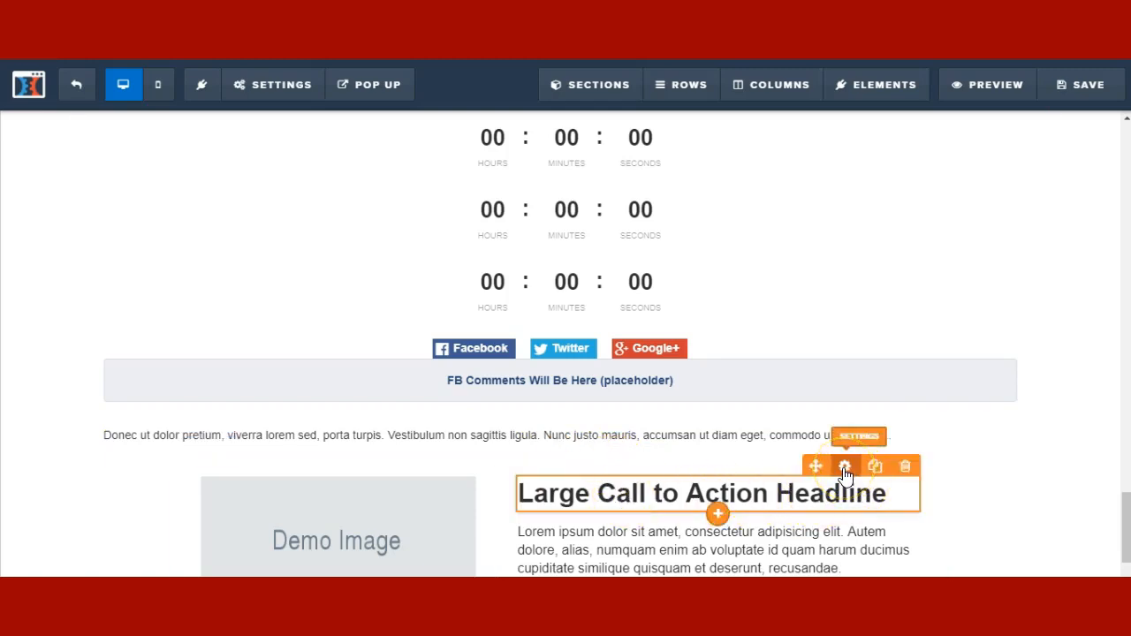
- Set the headline's Bold Color to orange #fe7421
left_click(845, 475)
left_click(965, 431)
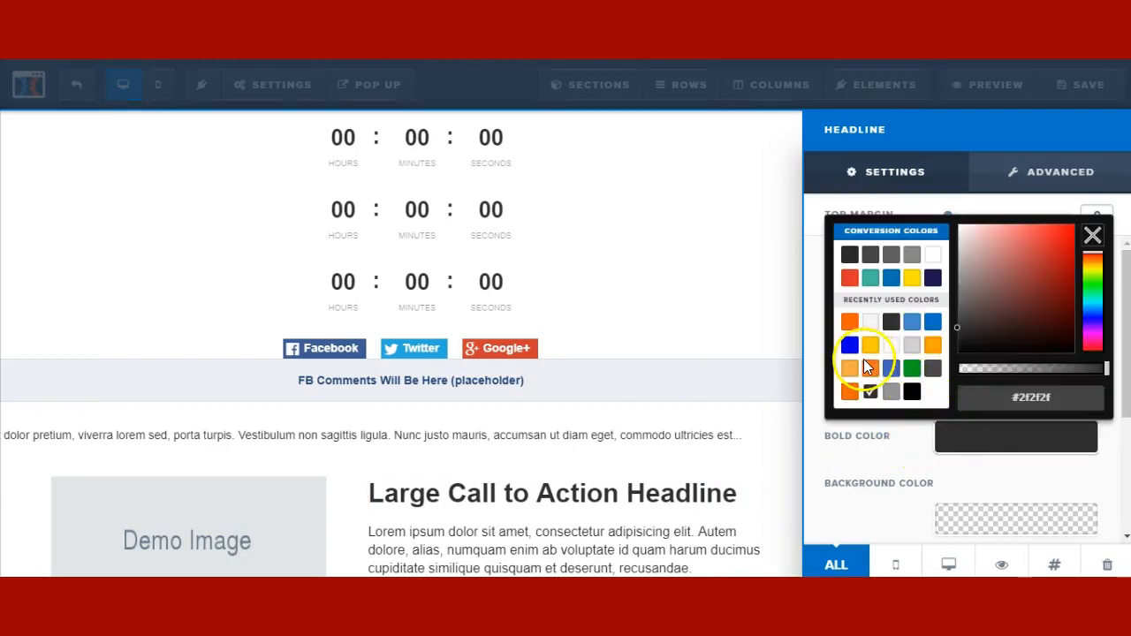
left_click(871, 378)
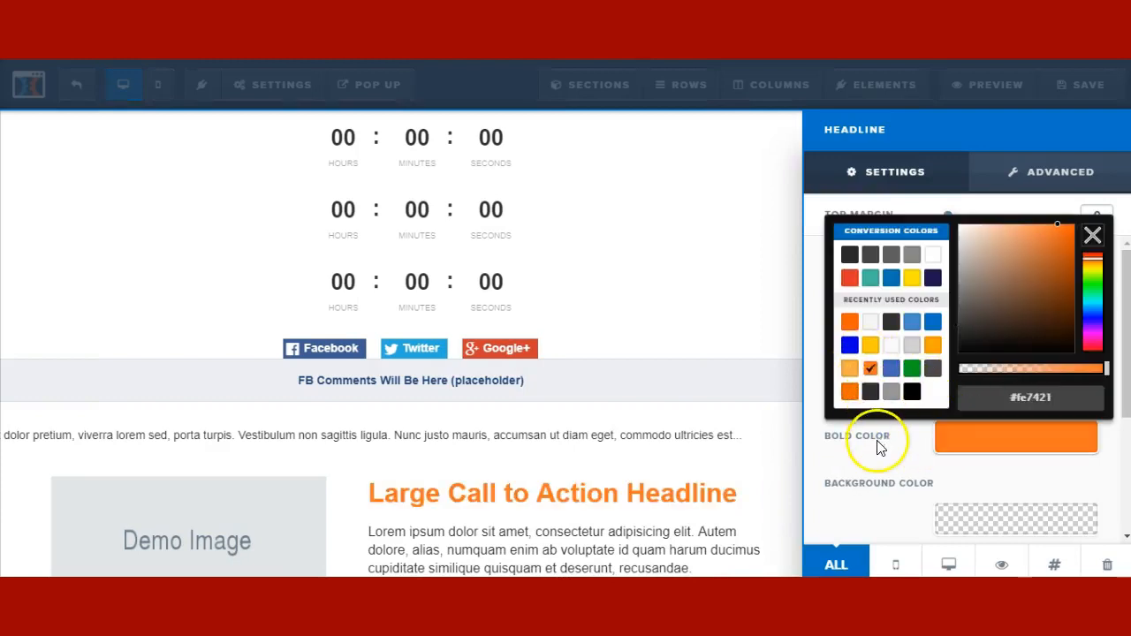
left_click(568, 505)
- Unbold 'Large Call' so only 'to Action Headline' stays bold orange
left_click(652, 491)
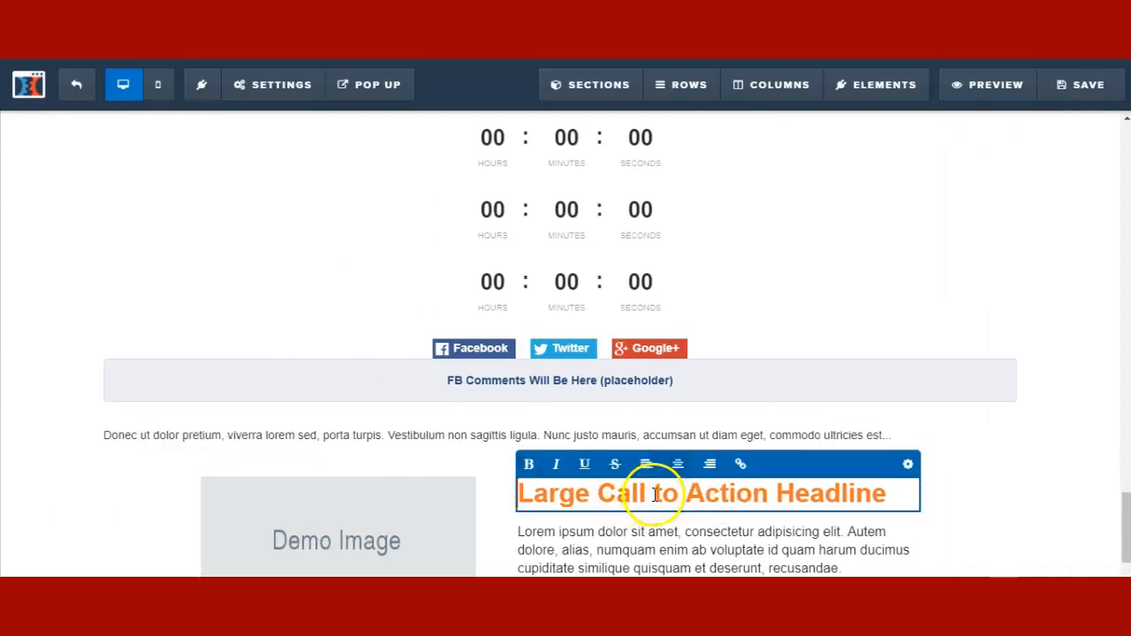
left_click_drag(652, 492, 521, 493)
left_click(529, 464)
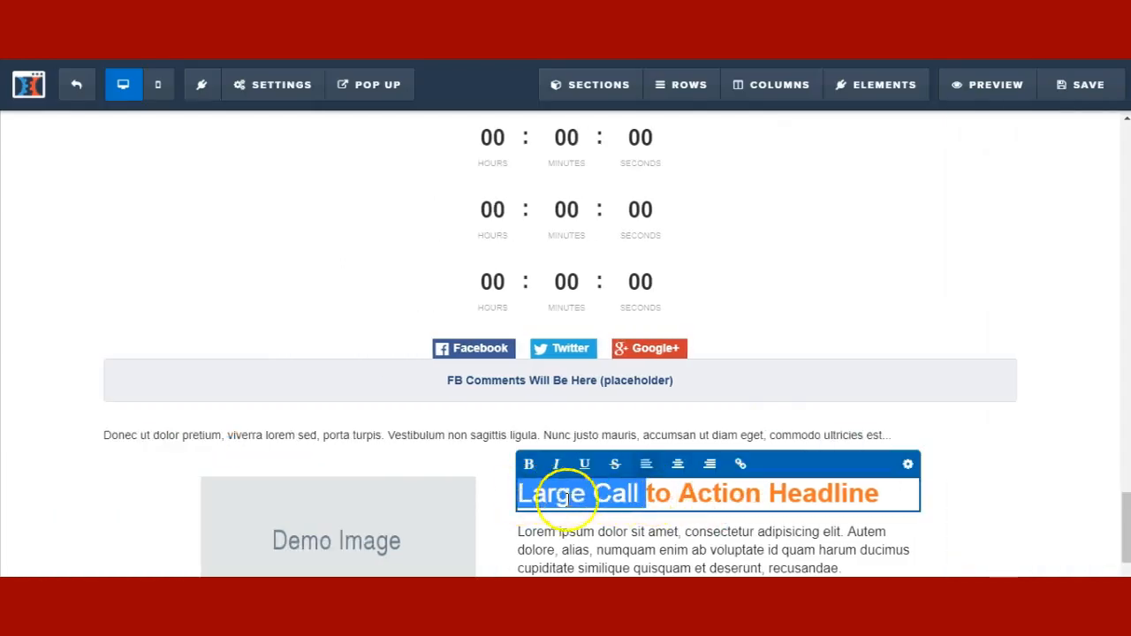
left_click(652, 489)
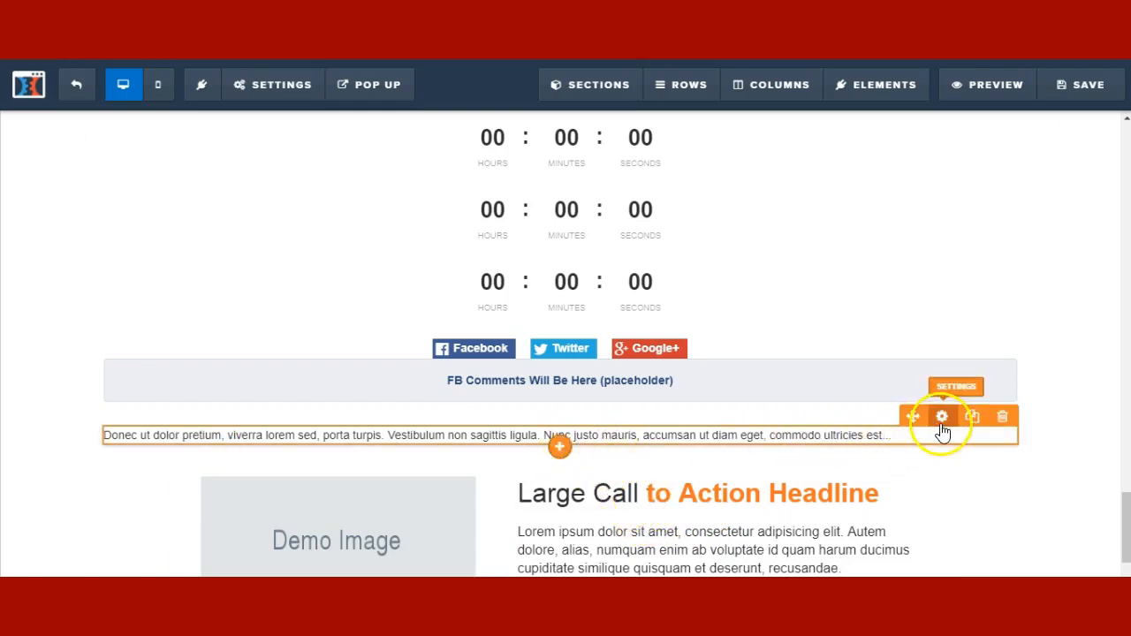
left_click(943, 419)
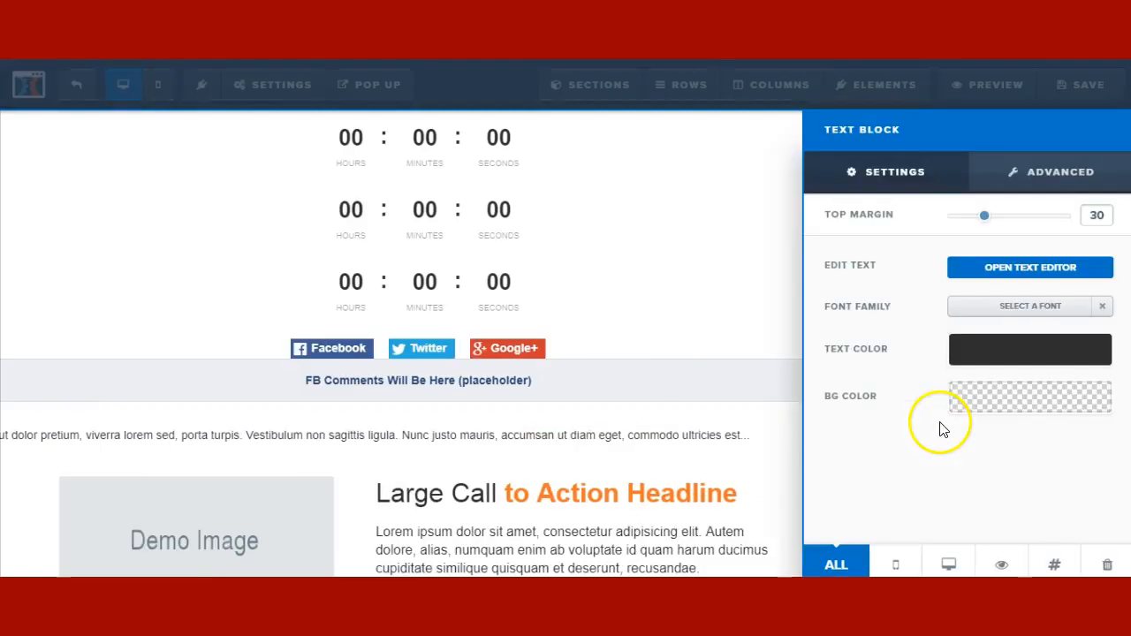
left_click(984, 268)
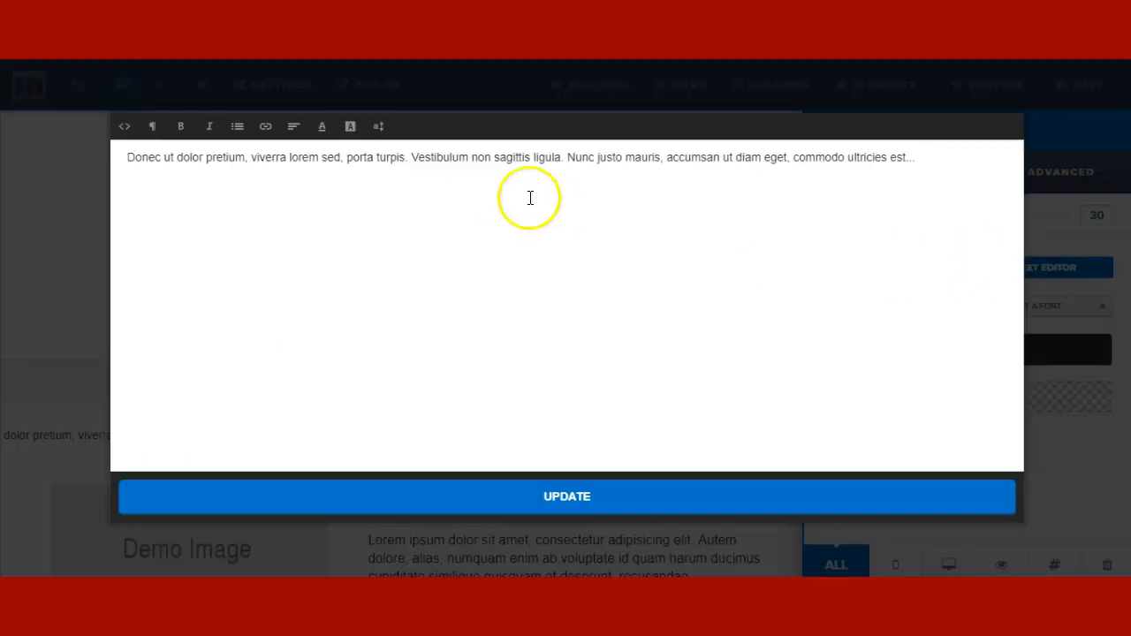
key("ctrl+a")
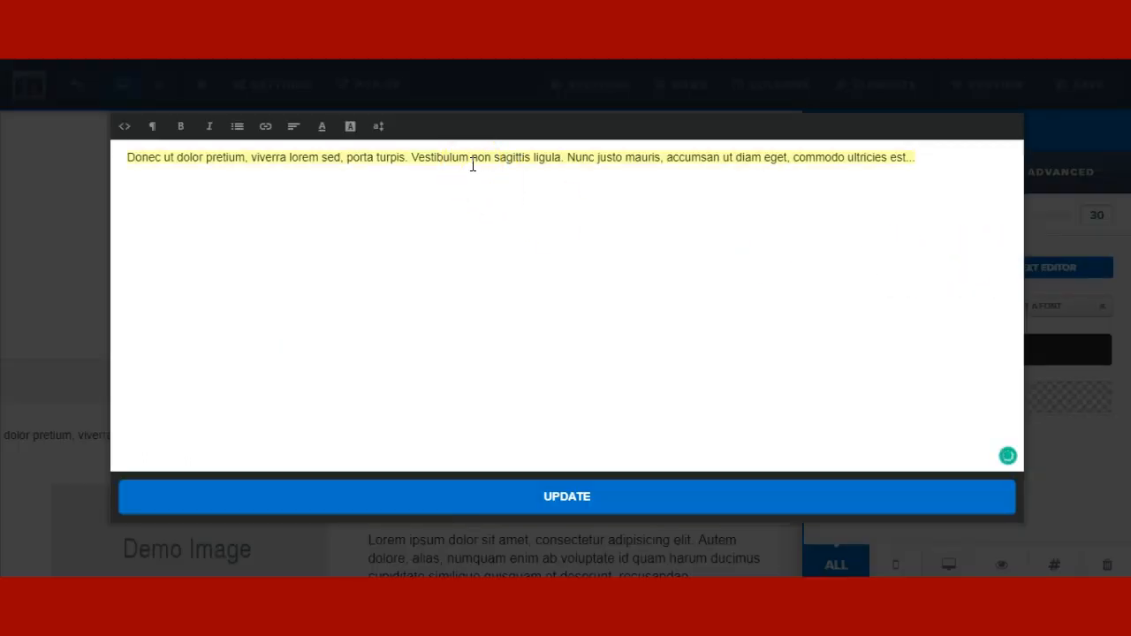
left_click(318, 130)
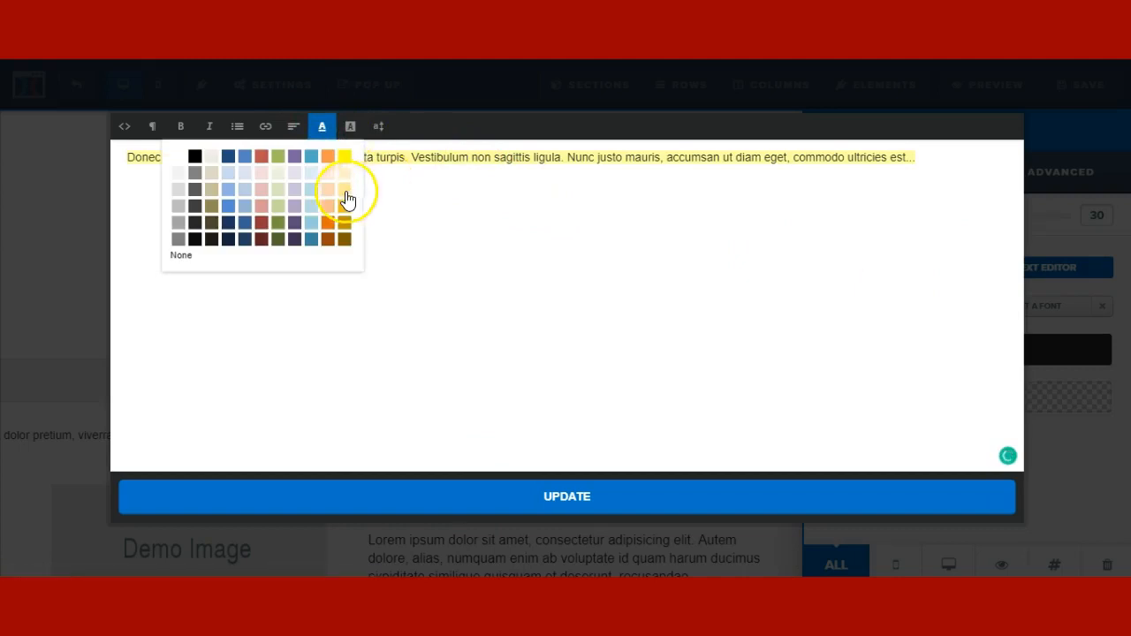
left_click(325, 159)
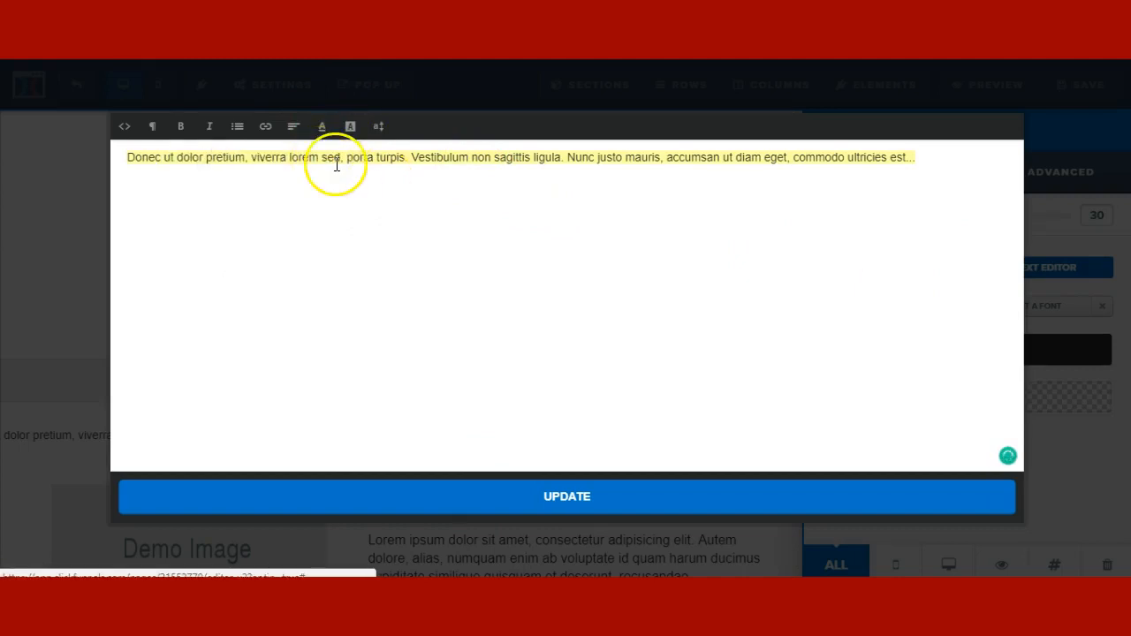
left_click(460, 235)
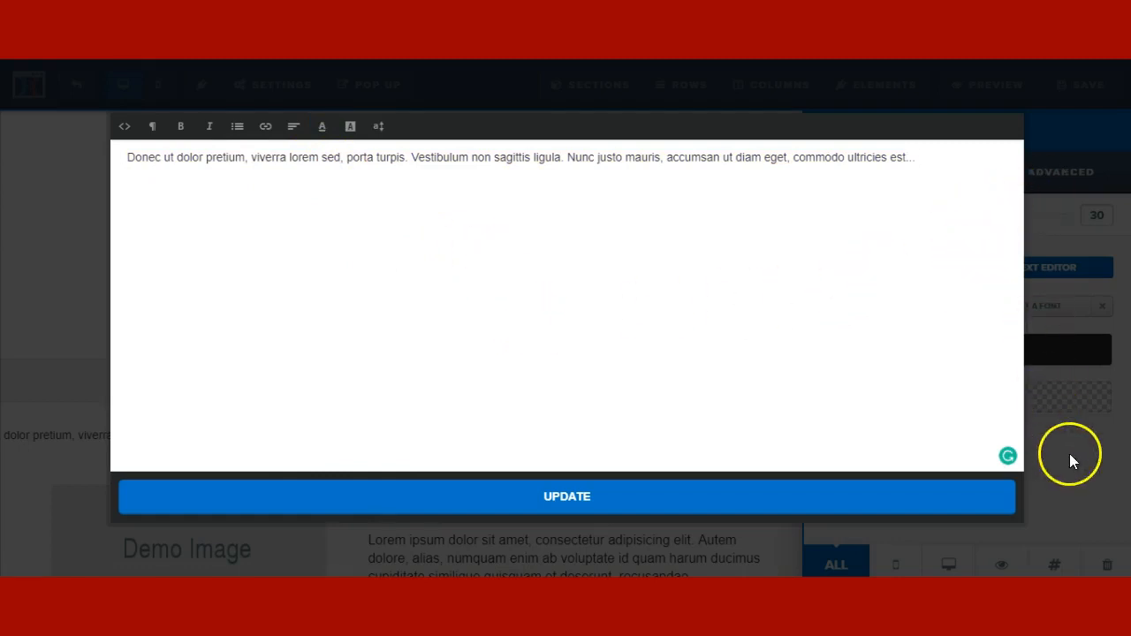
left_click(572, 486)
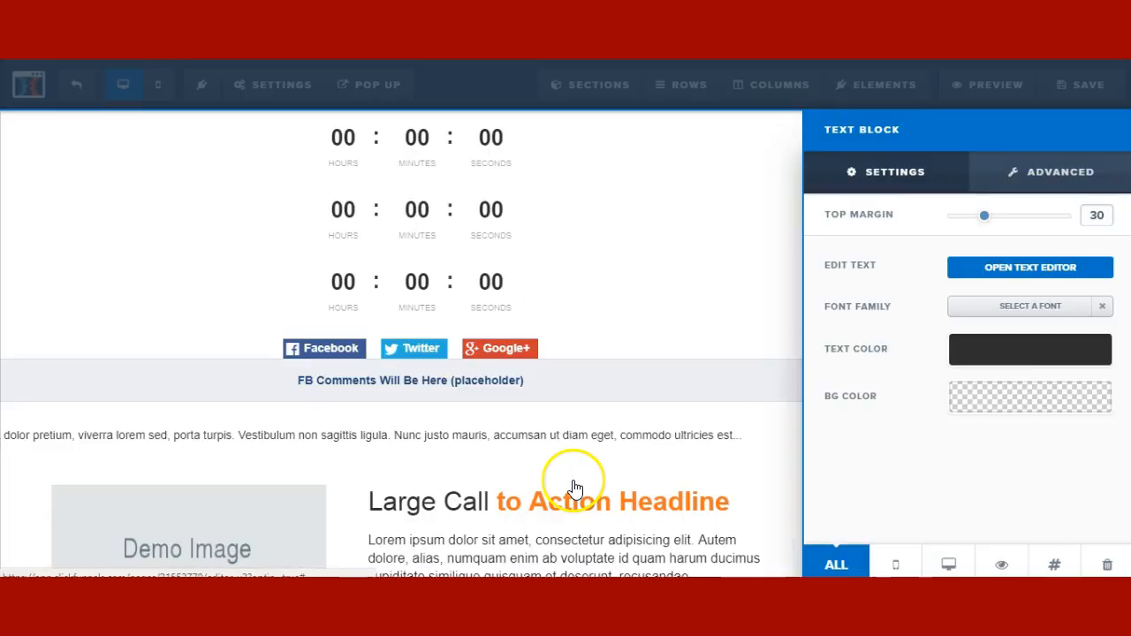
left_click(632, 455)
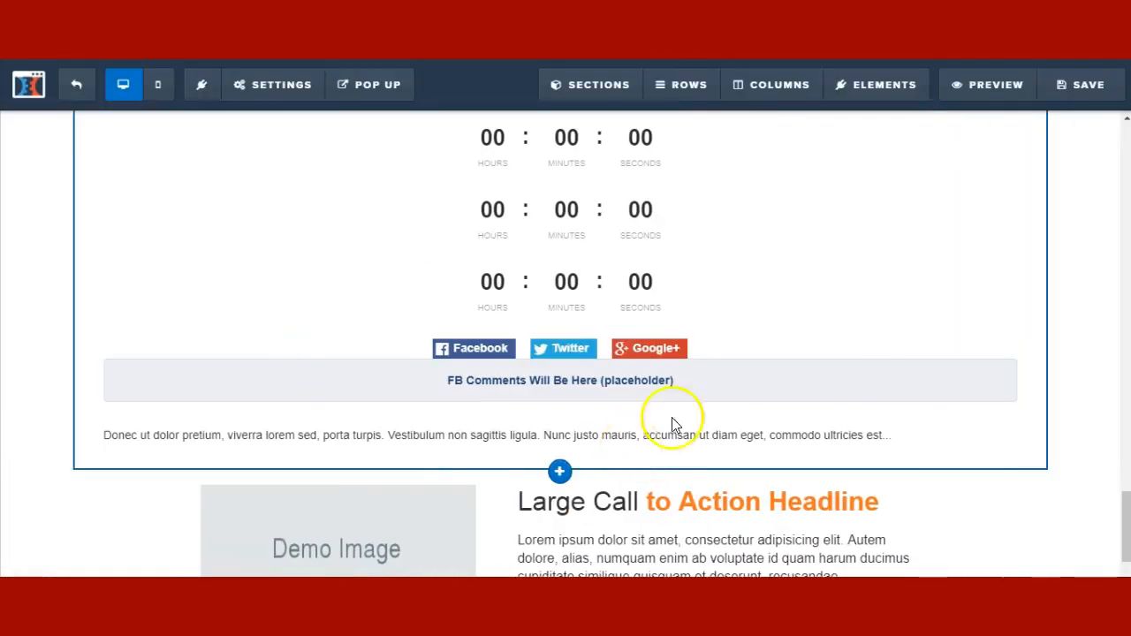
- Place a Custom JS/HTML element from the MISC. category beneath the lorem paragraph
left_click(573, 438)
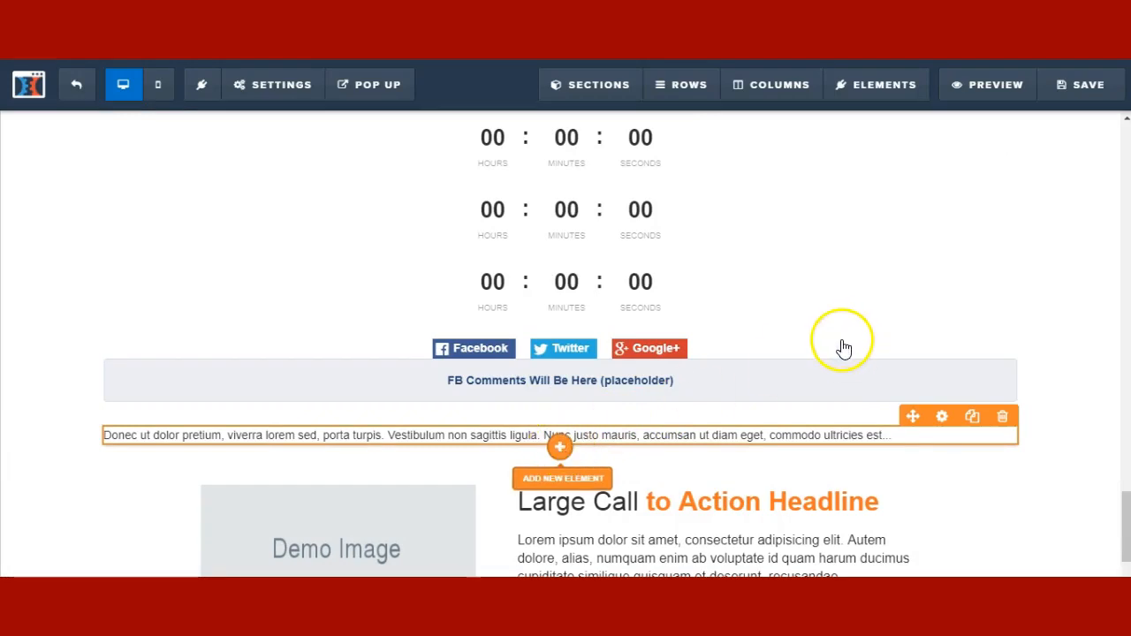
left_click(1104, 310)
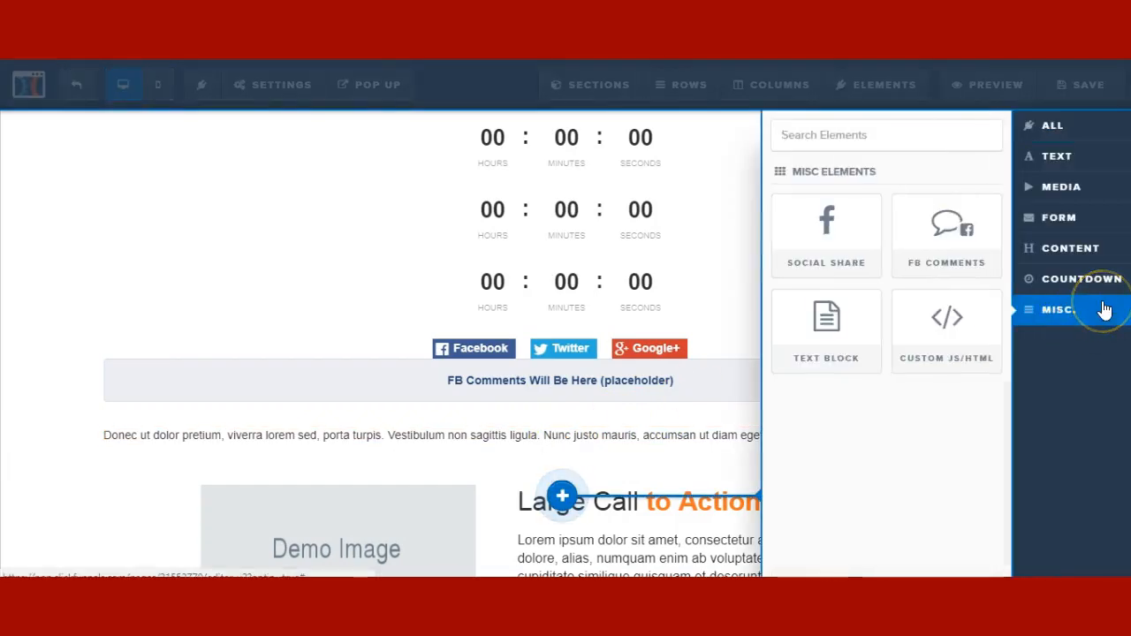
left_click(597, 433)
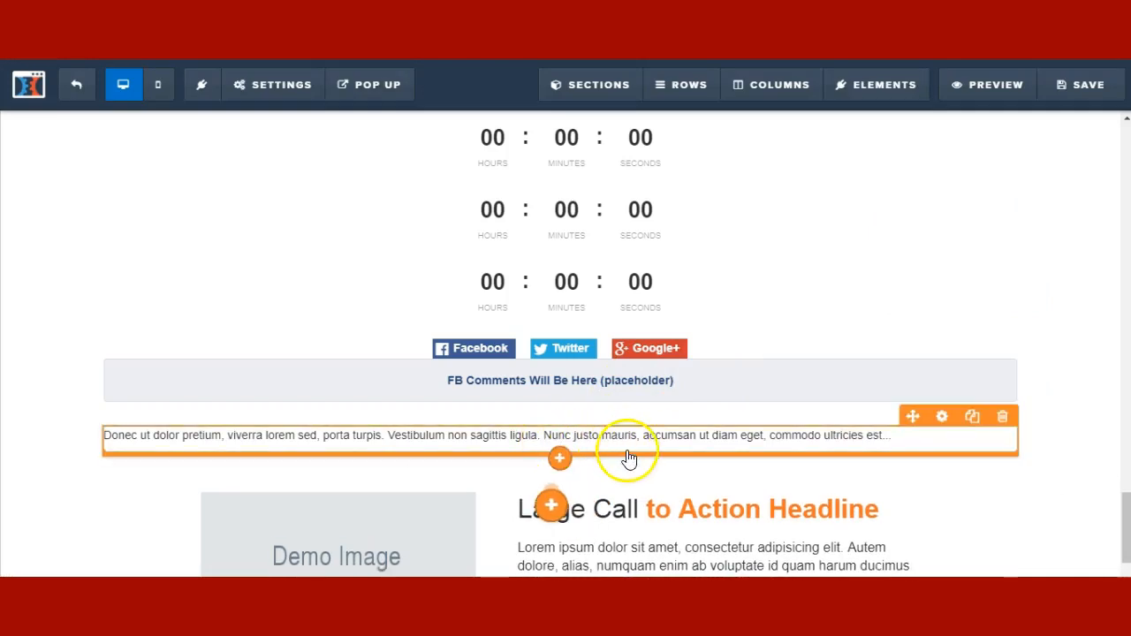
left_click_drag(627, 458, 630, 458)
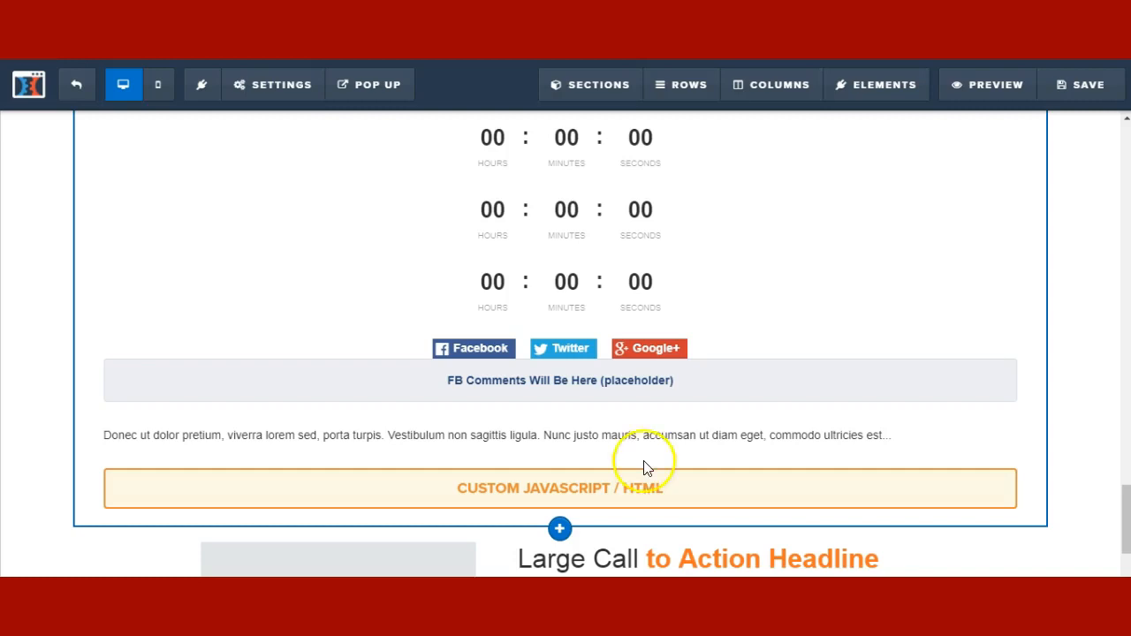
left_click(645, 488)
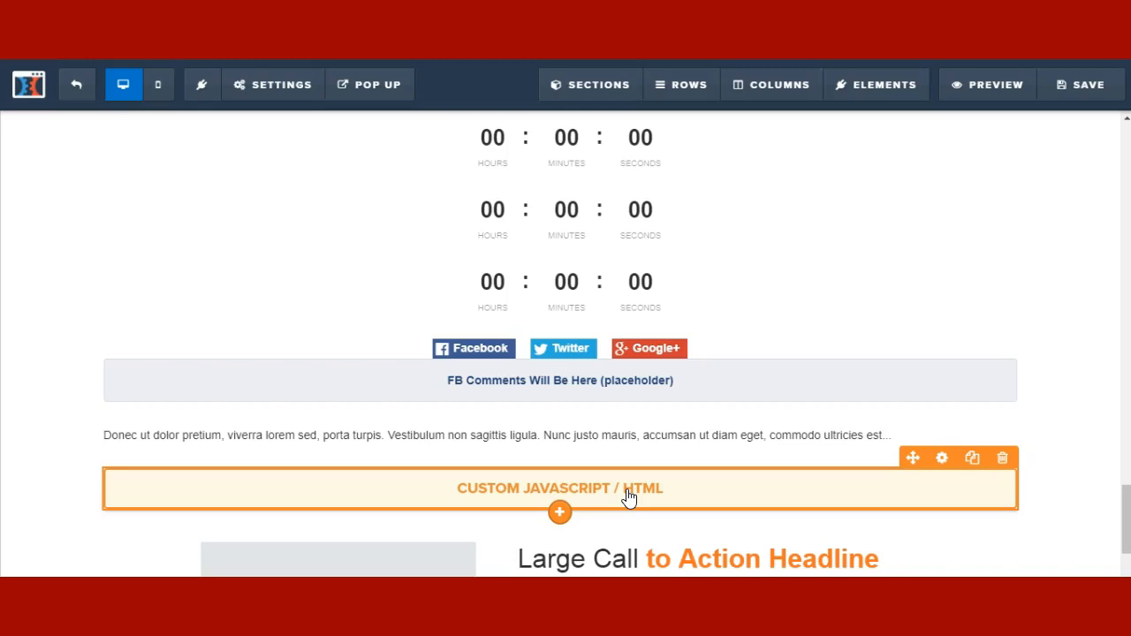
left_click(624, 498)
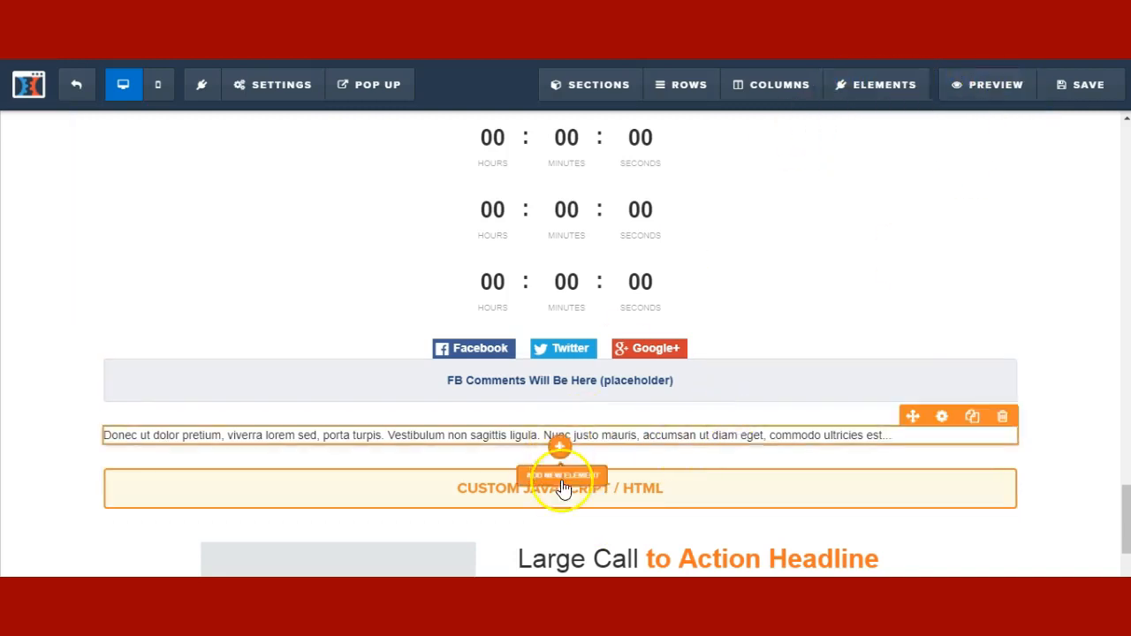
left_click(560, 512)
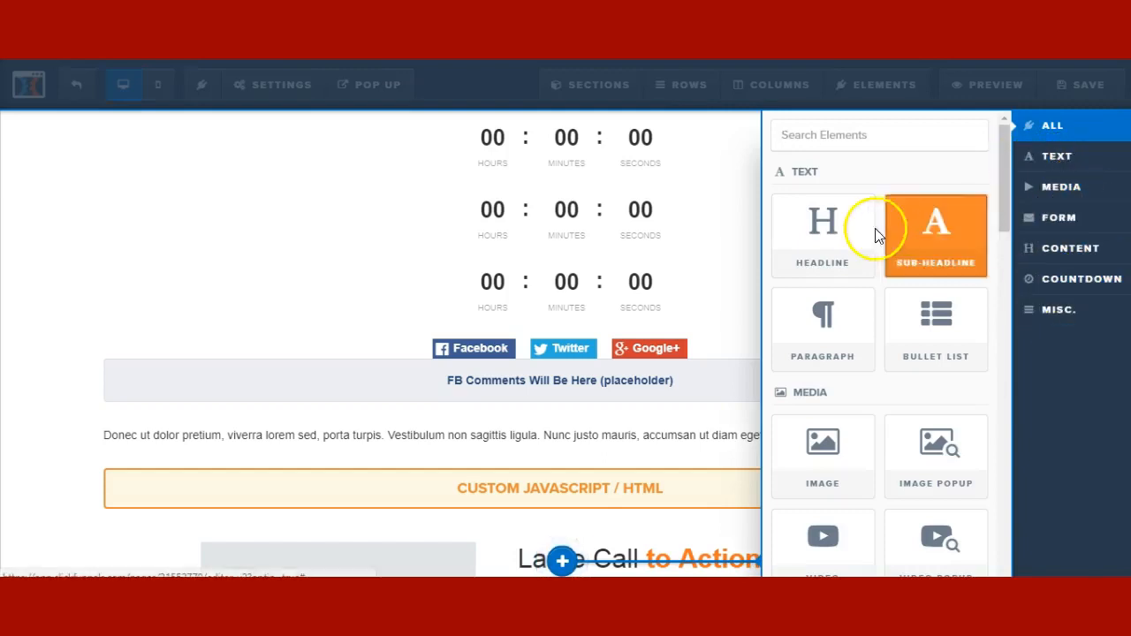
- Drag the Advanced Form Survey tile below the Custom JavaScript / HTML block
scroll(873, 234, "down", 3)
scroll(947, 344, "down", 6)
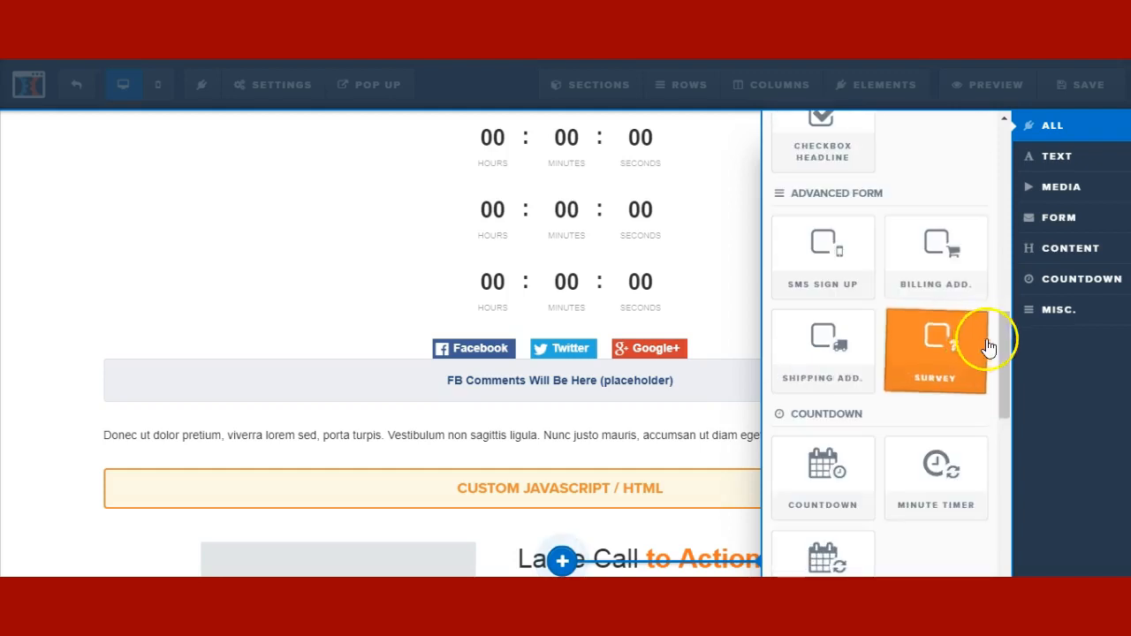
left_click_drag(1013, 372, 1004, 347)
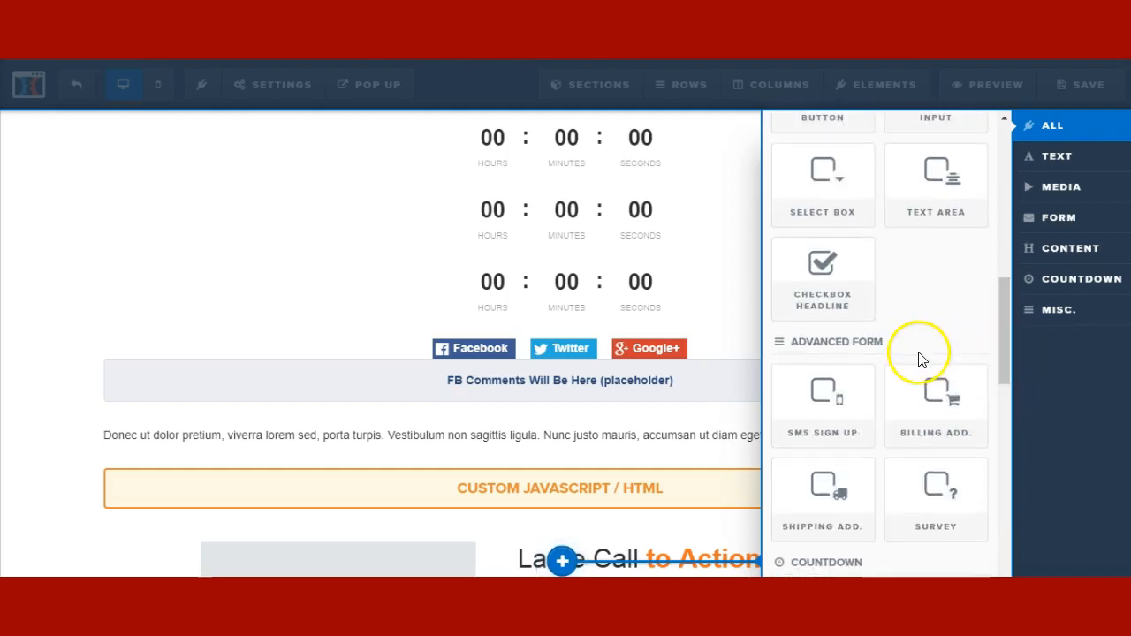
scroll(872, 374, "down", 1)
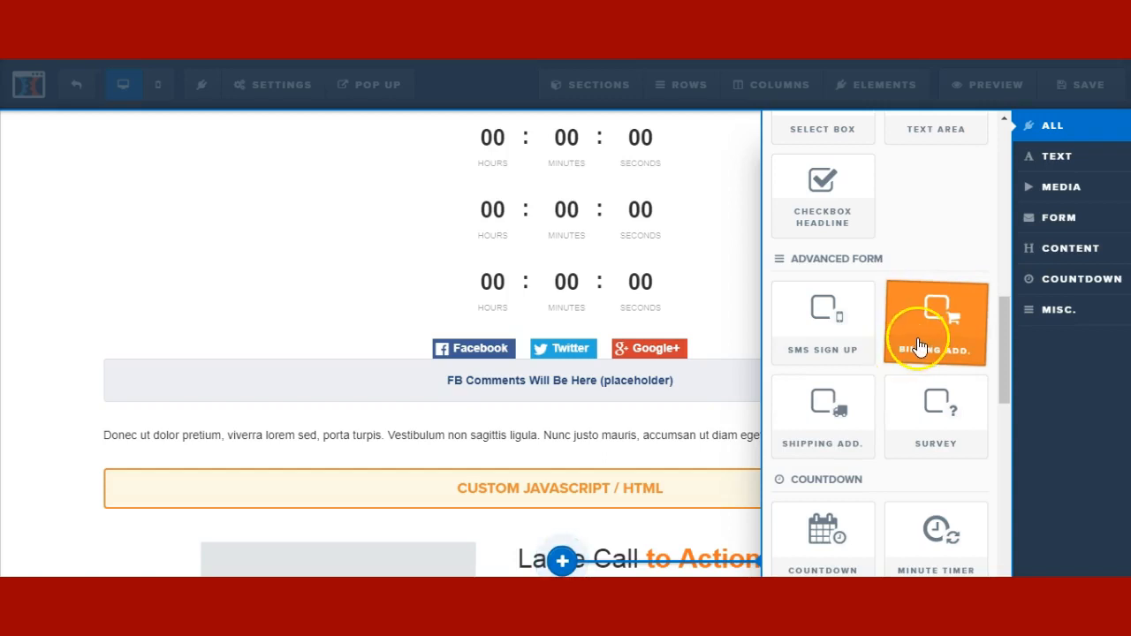
left_click_drag(928, 435, 589, 493)
- Open the survey element's settings and its question and options editor
scroll(594, 480, "down", 3)
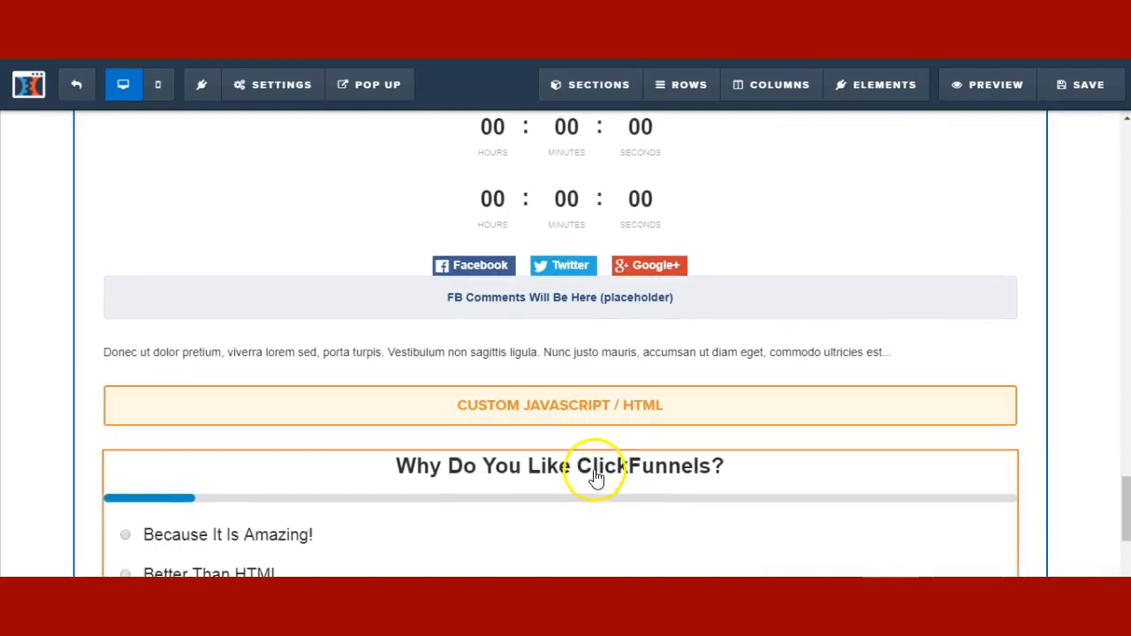
mouse_move(930, 303)
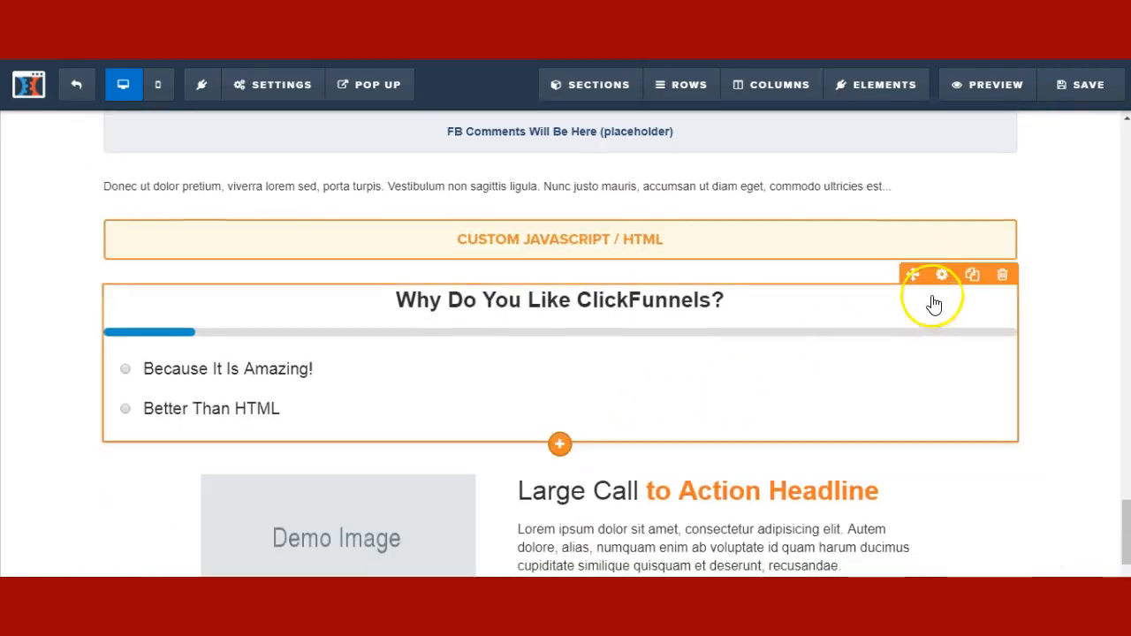
left_click(942, 278)
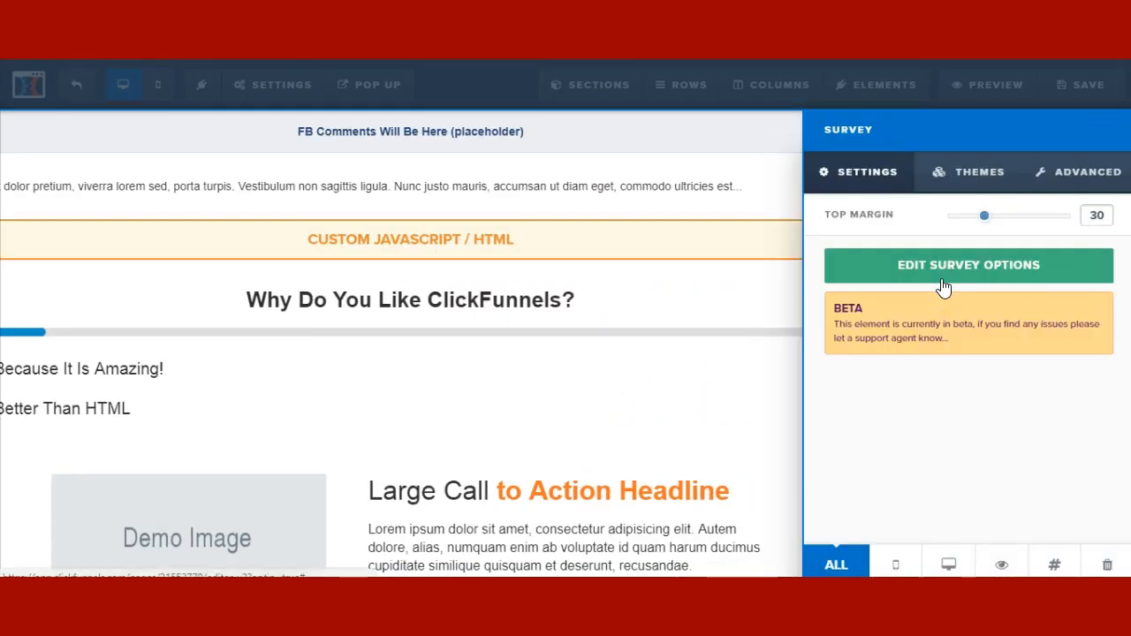
left_click(943, 281)
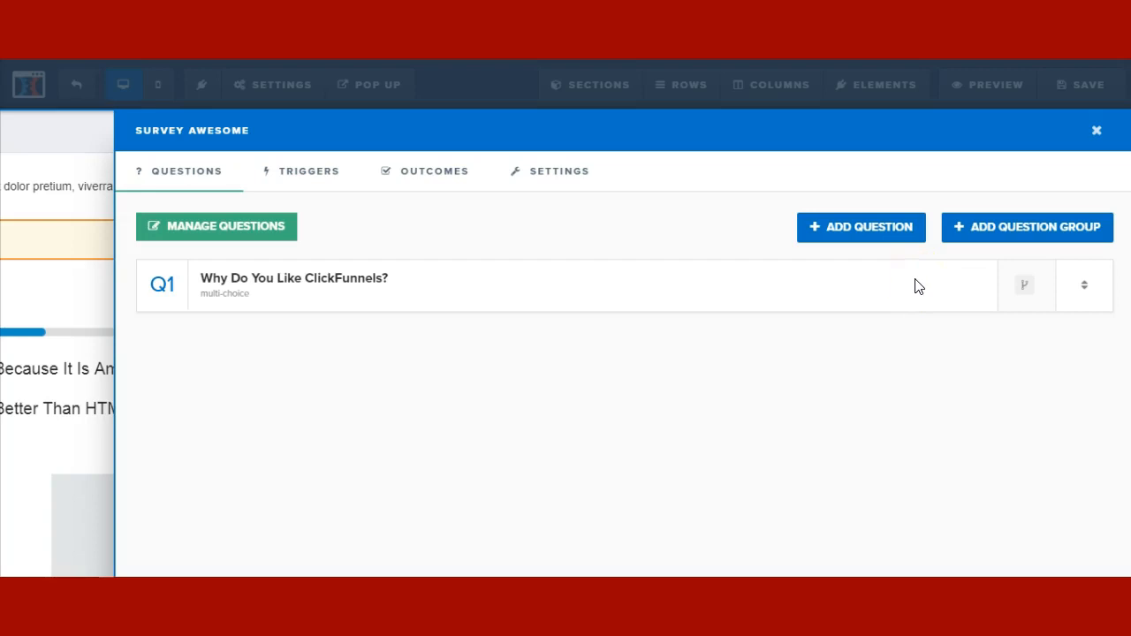
- Review the survey's Triggers, Outcomes and General settings, then close the editor
left_click(352, 182)
left_click(217, 198)
left_click(431, 177)
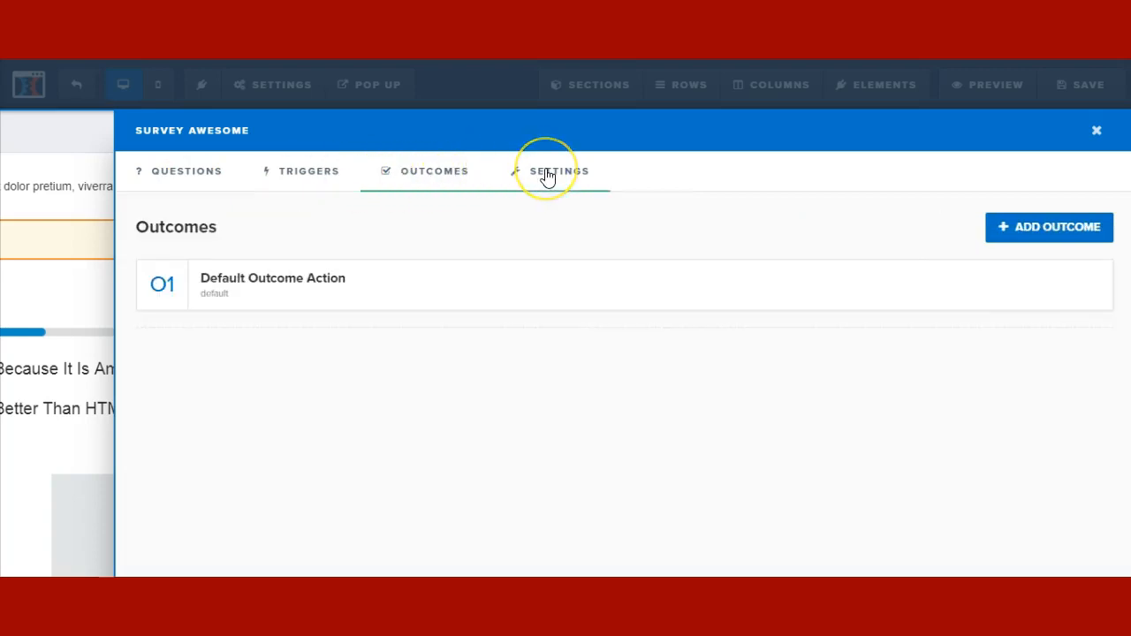
left_click(547, 174)
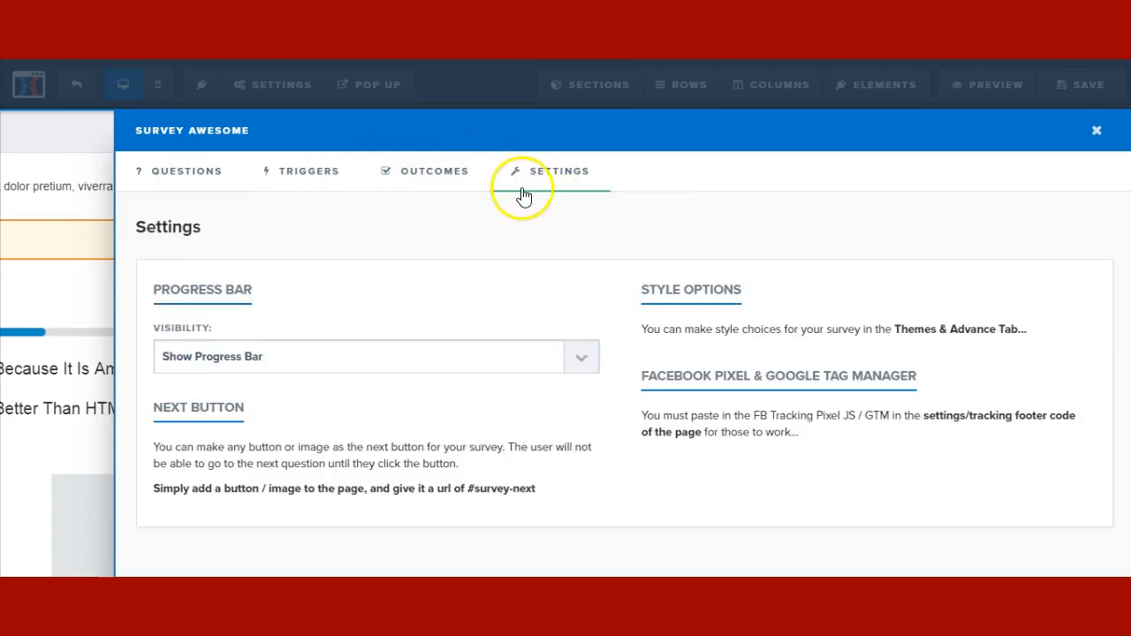
left_click(1095, 131)
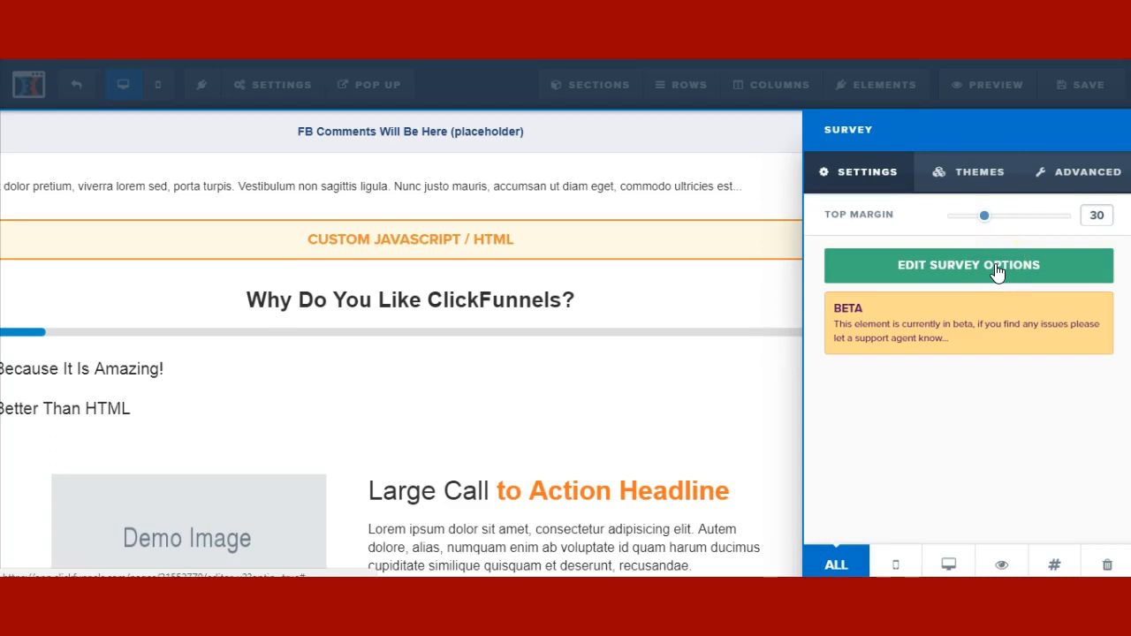
- Close the survey settings and bring up the manager listing all page elements
left_click(891, 275)
left_click(614, 335)
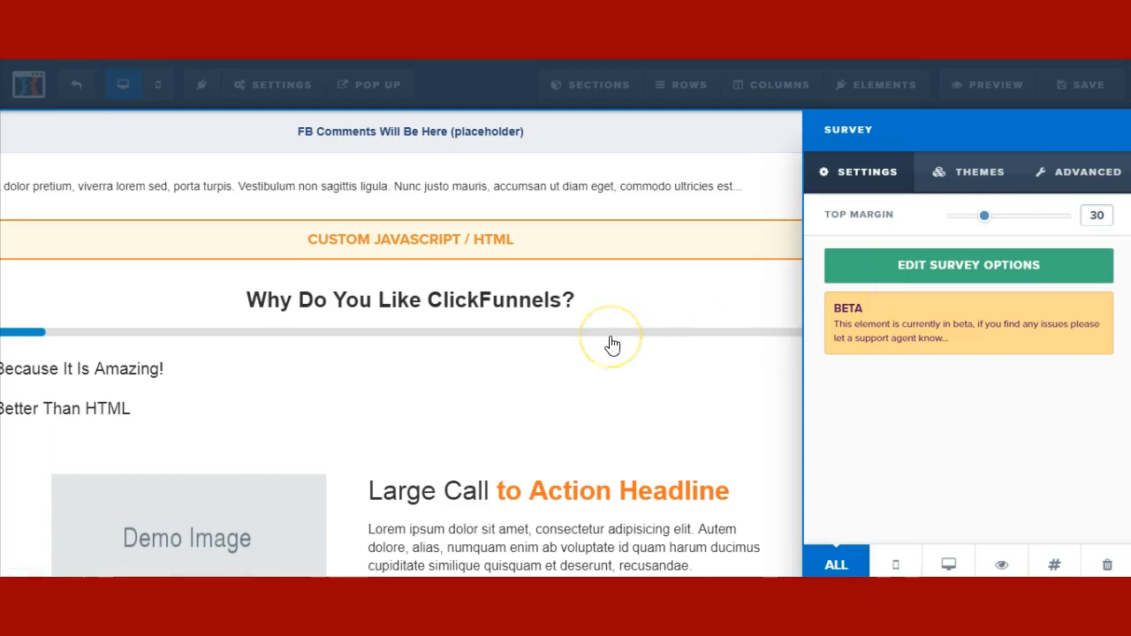
left_click(602, 394)
left_click(885, 92)
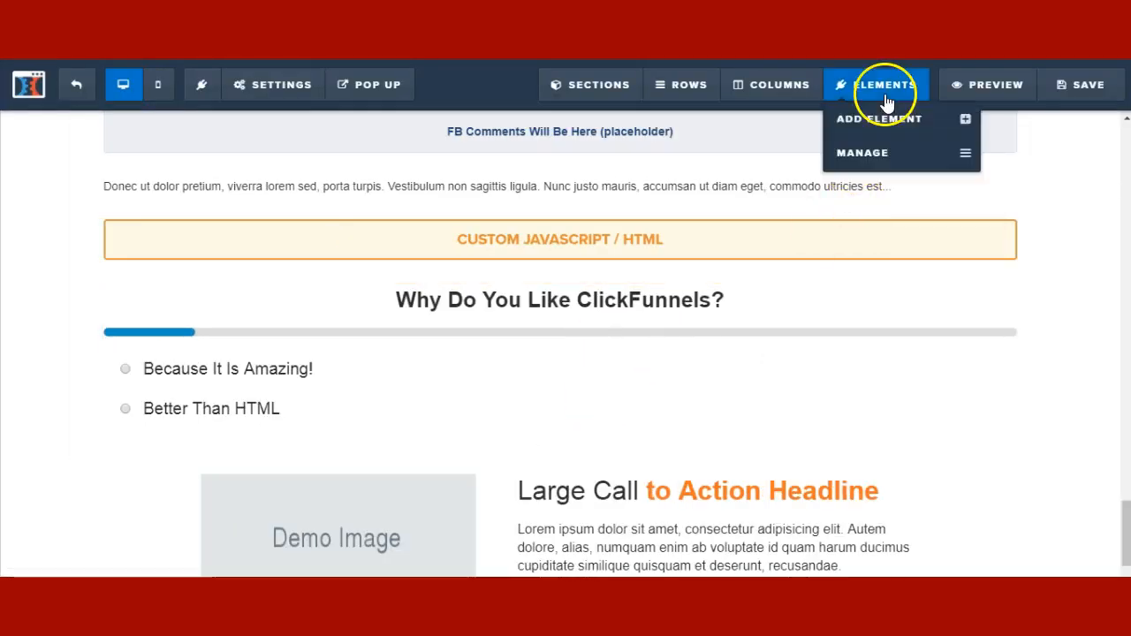
left_click(915, 156)
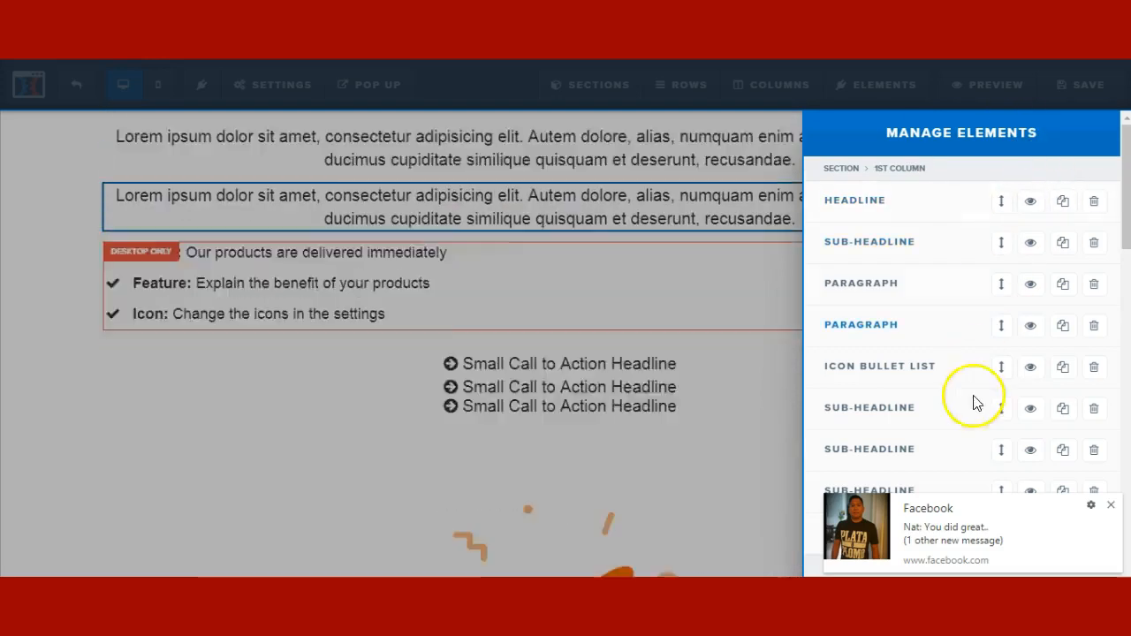
- Review the element list, close the manager, and save the optin page
left_click(1111, 510)
scroll(967, 239, "down", 3)
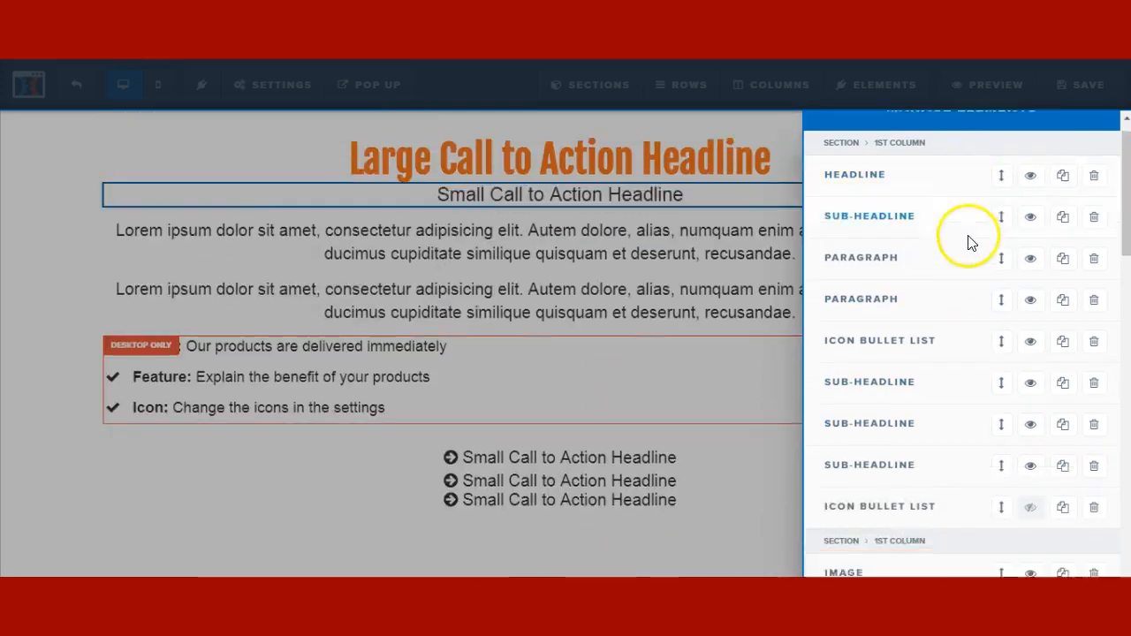
left_click(770, 169)
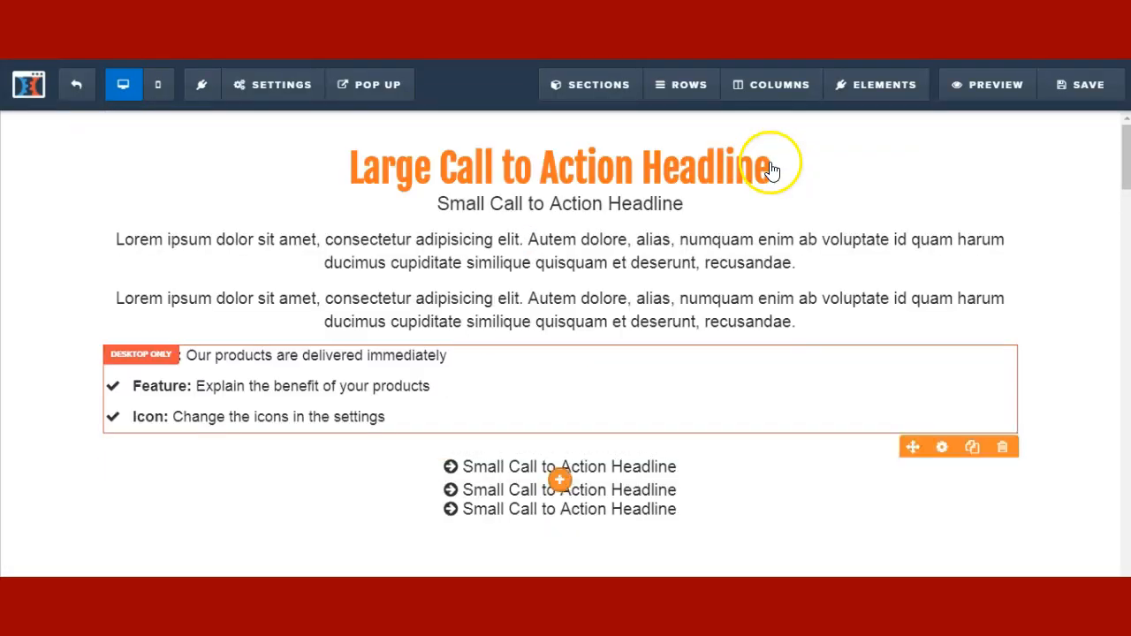
mouse_move(890, 89)
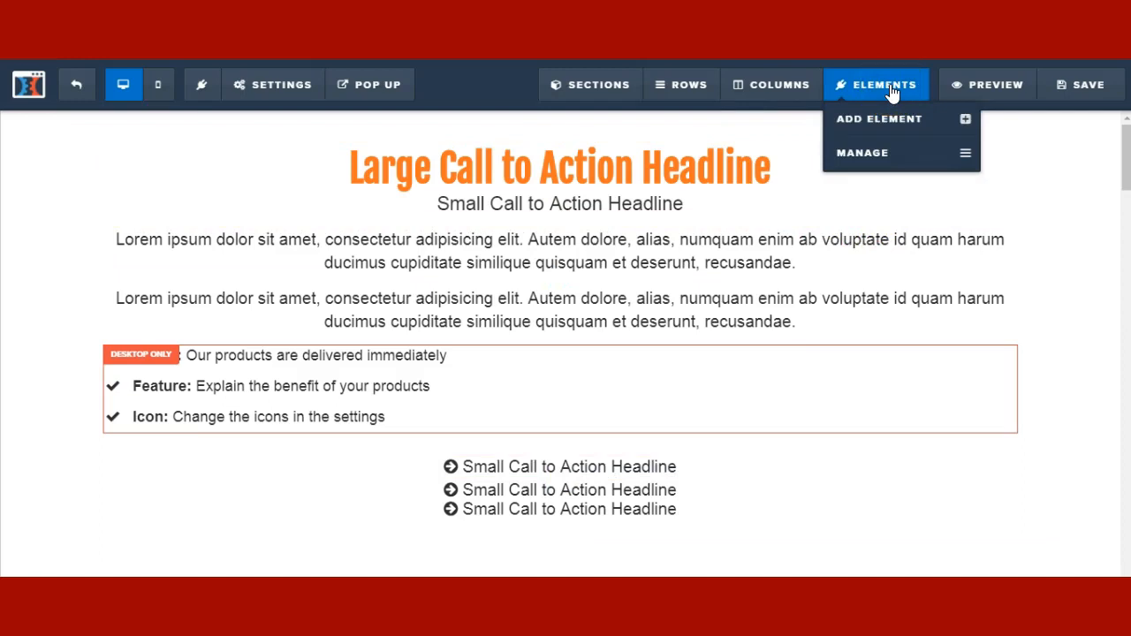
left_click(1070, 88)
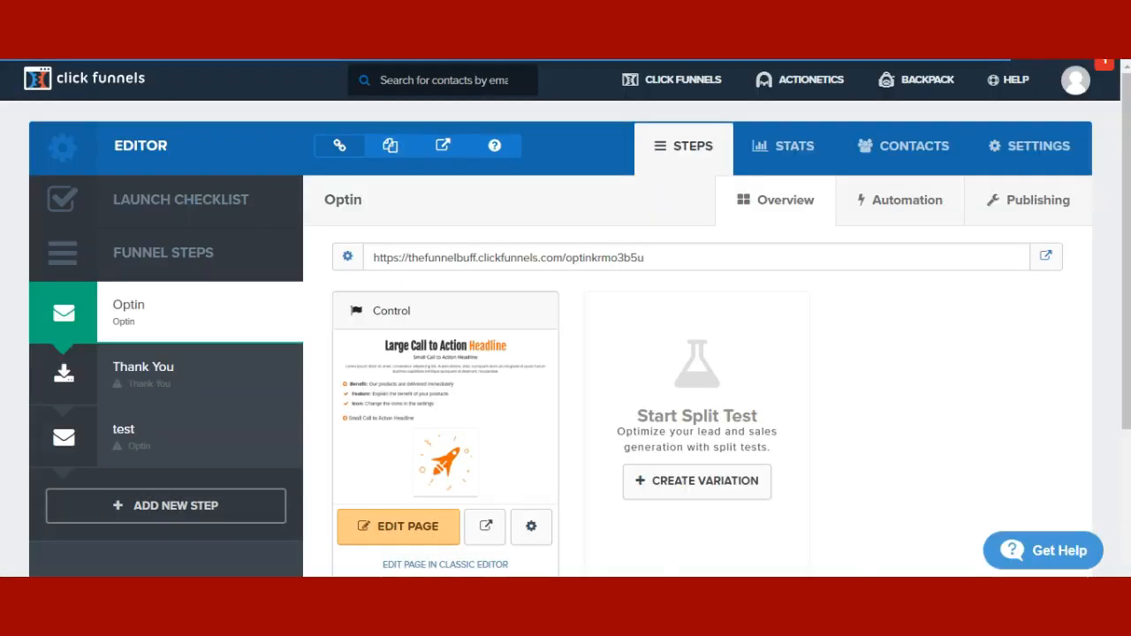
- Go to the 'test' step from the Funnel Steps sidebar
left_click(120, 430)
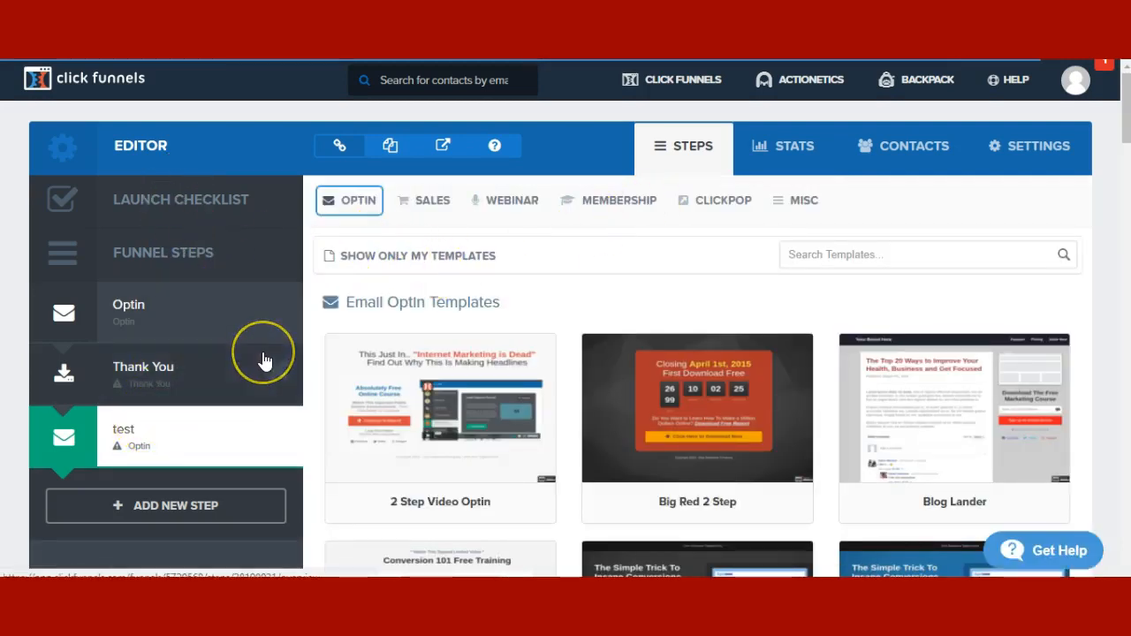
- Show the SALES template types, pointing out Order Form, One Click Upsell and Order Confirmation
left_click(429, 200)
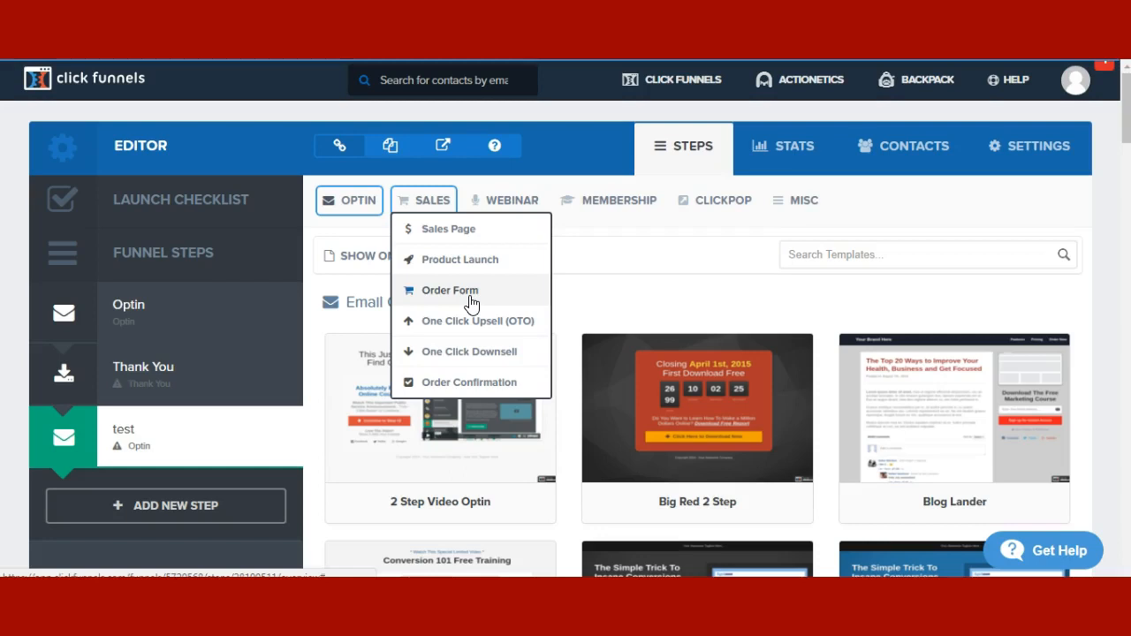
left_click(430, 306)
left_click(418, 332)
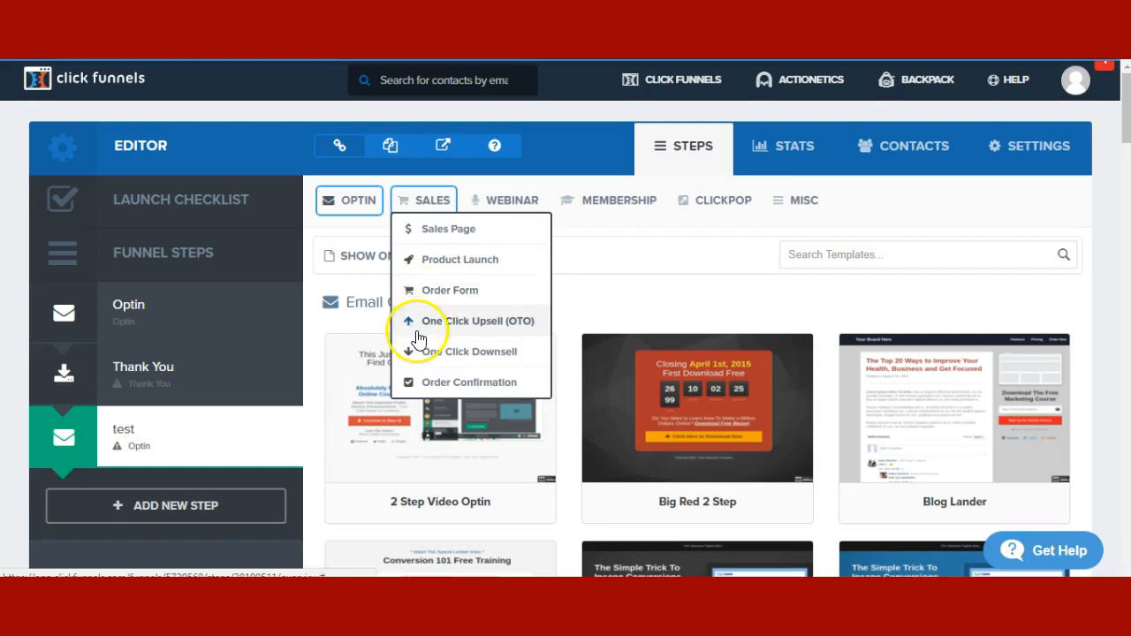
left_click(474, 385)
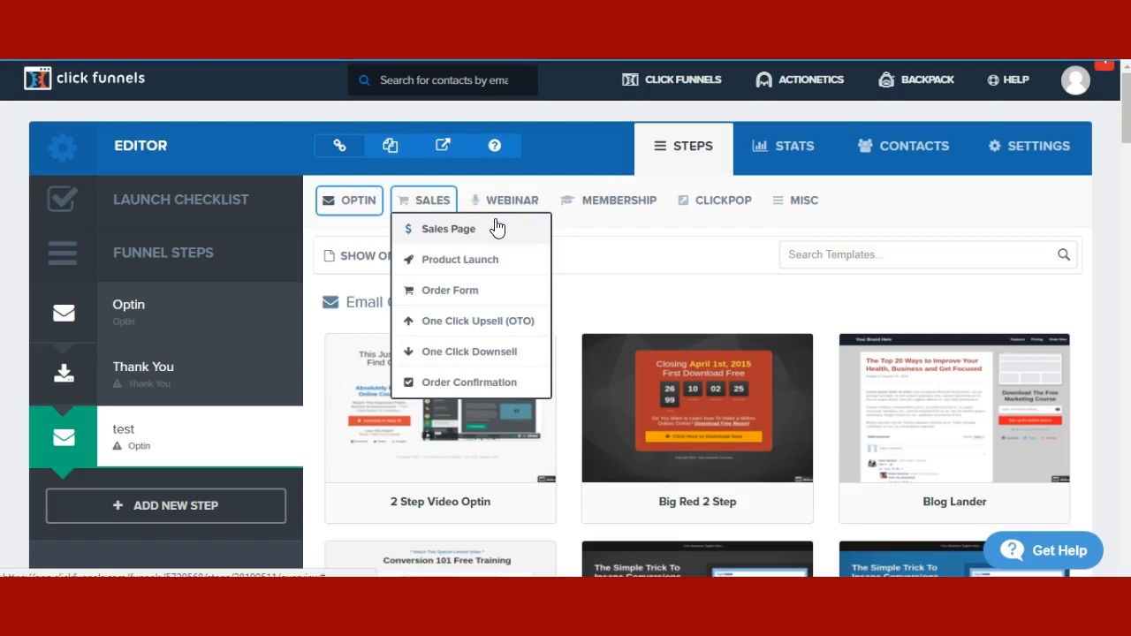
- Browse the Webinar, Membership, Sales and Optin template category lists
left_click(520, 202)
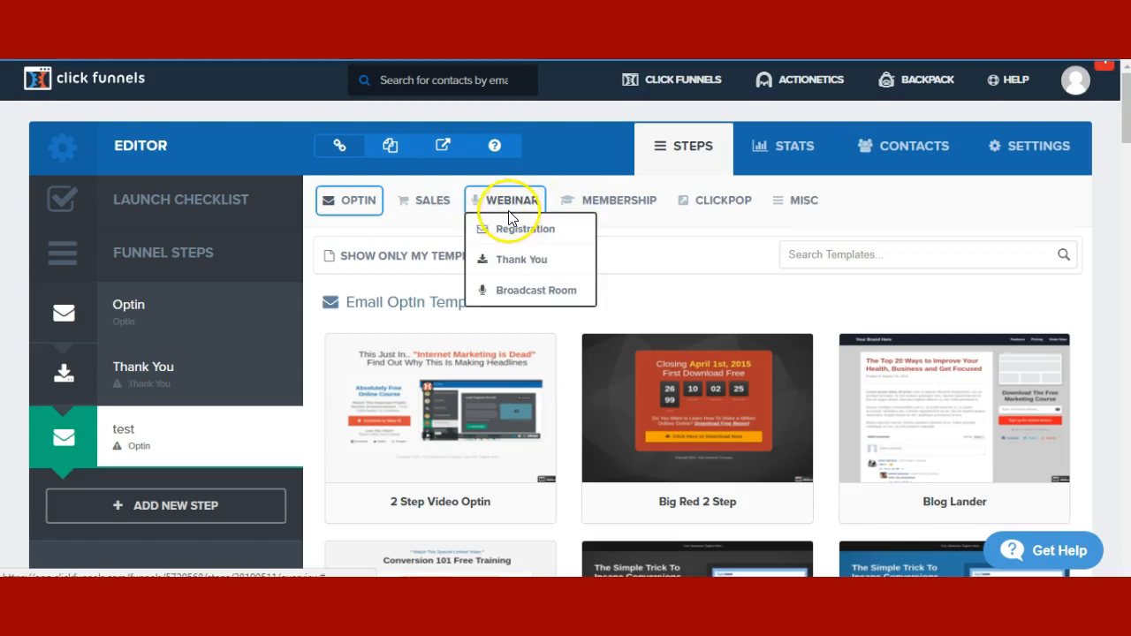
left_click(532, 233)
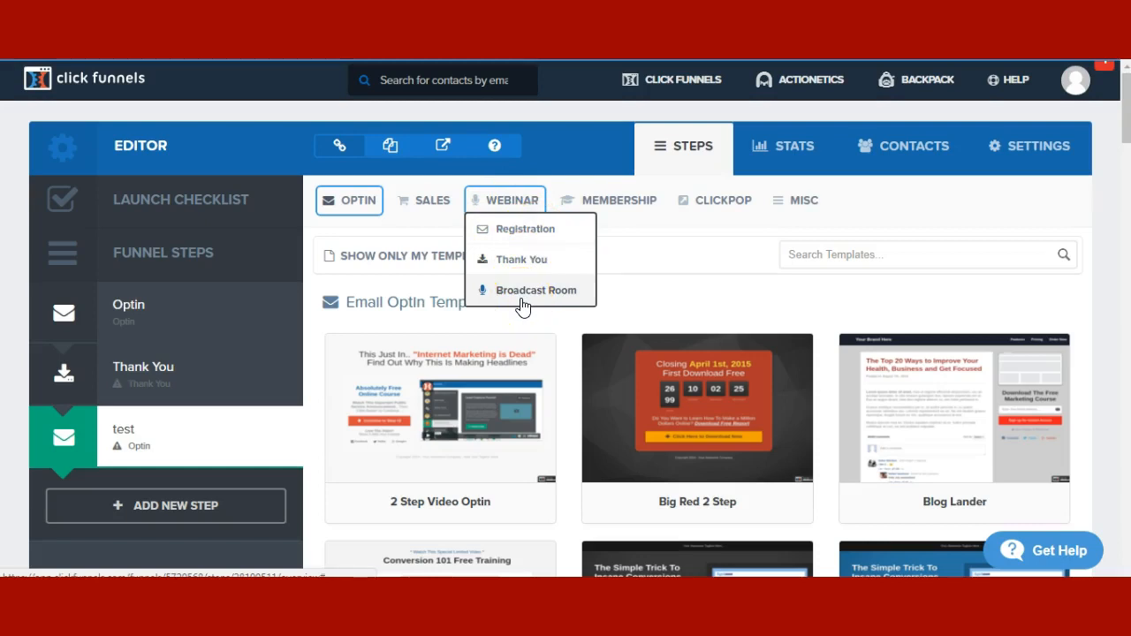
left_click(618, 201)
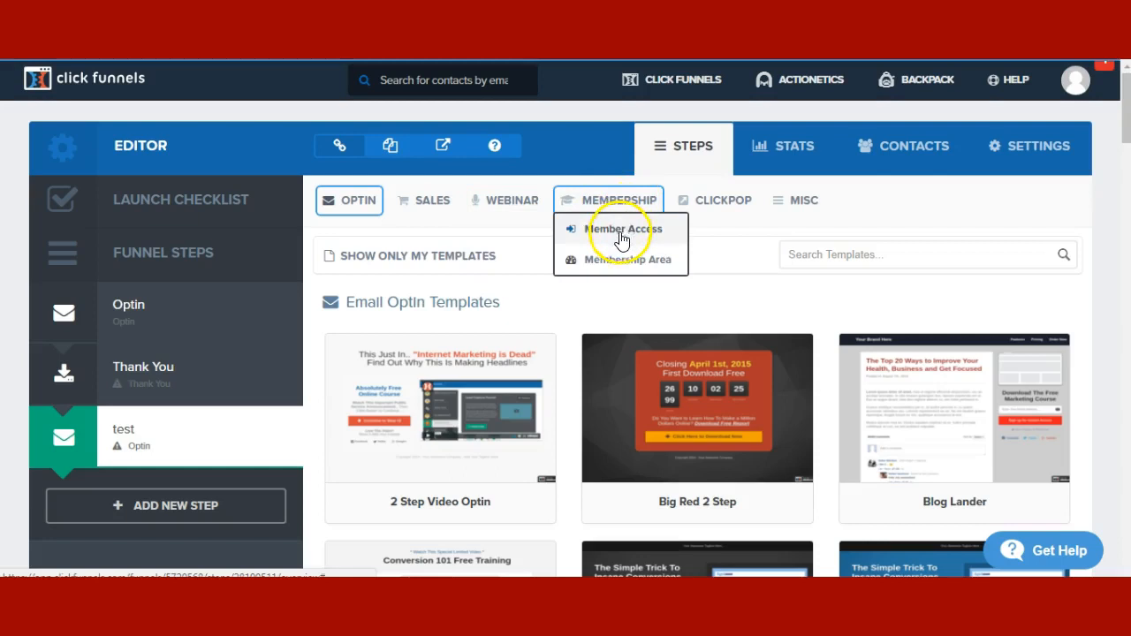
left_click(429, 201)
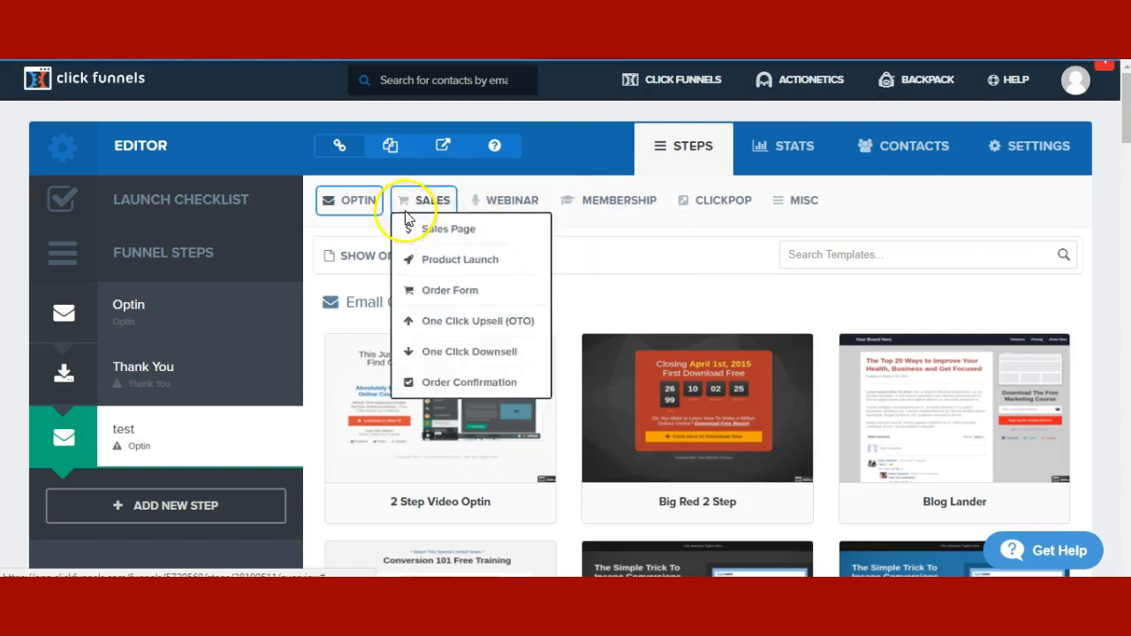
left_click(336, 202)
left_click(435, 203)
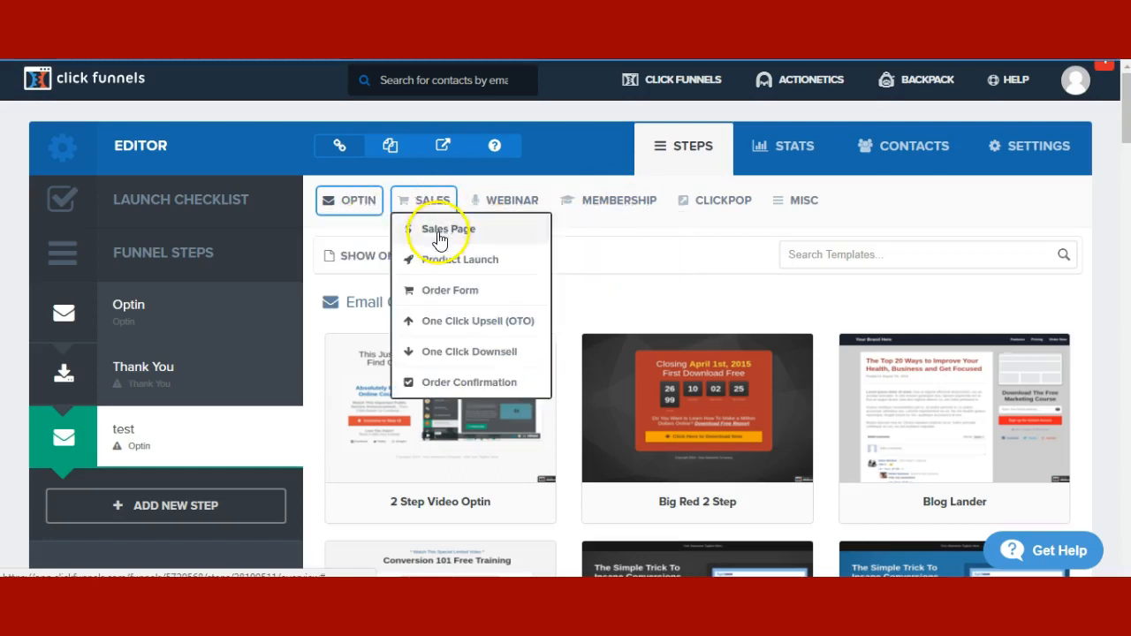
left_click(610, 203)
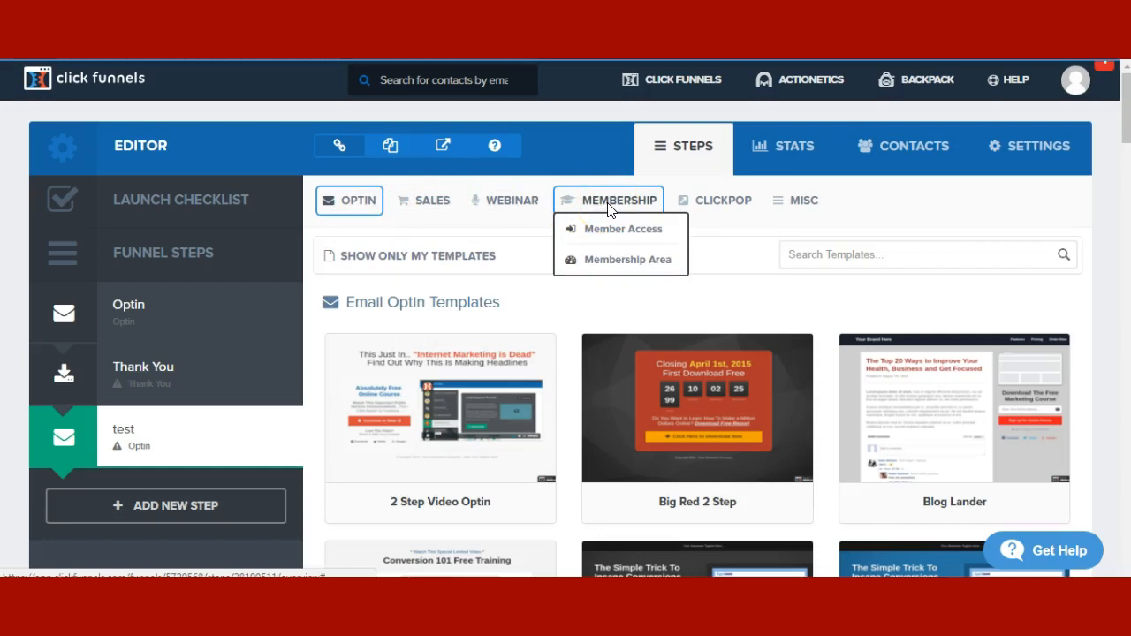
- Close the category lists and switch to the MISC templates
left_click(321, 228)
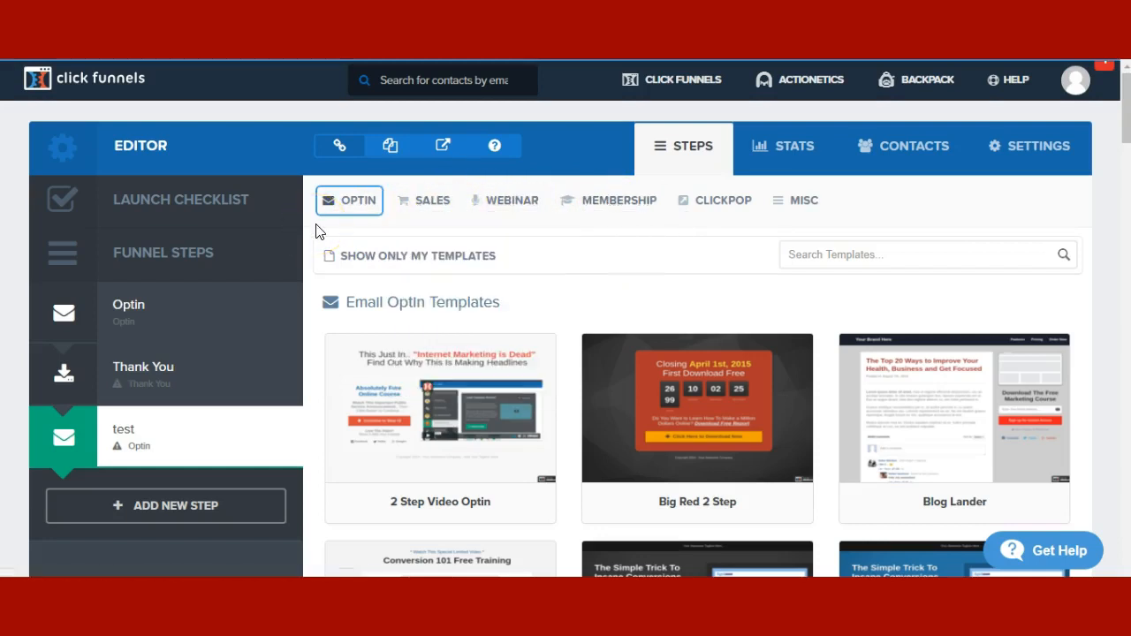
left_click(358, 201)
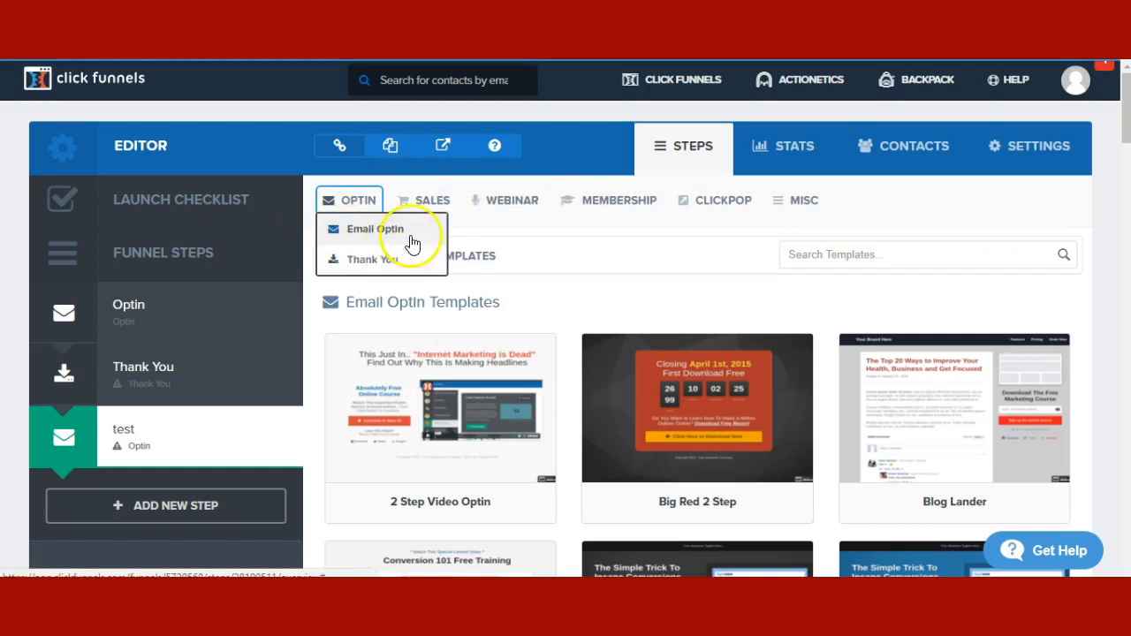
mouse_move(426, 196)
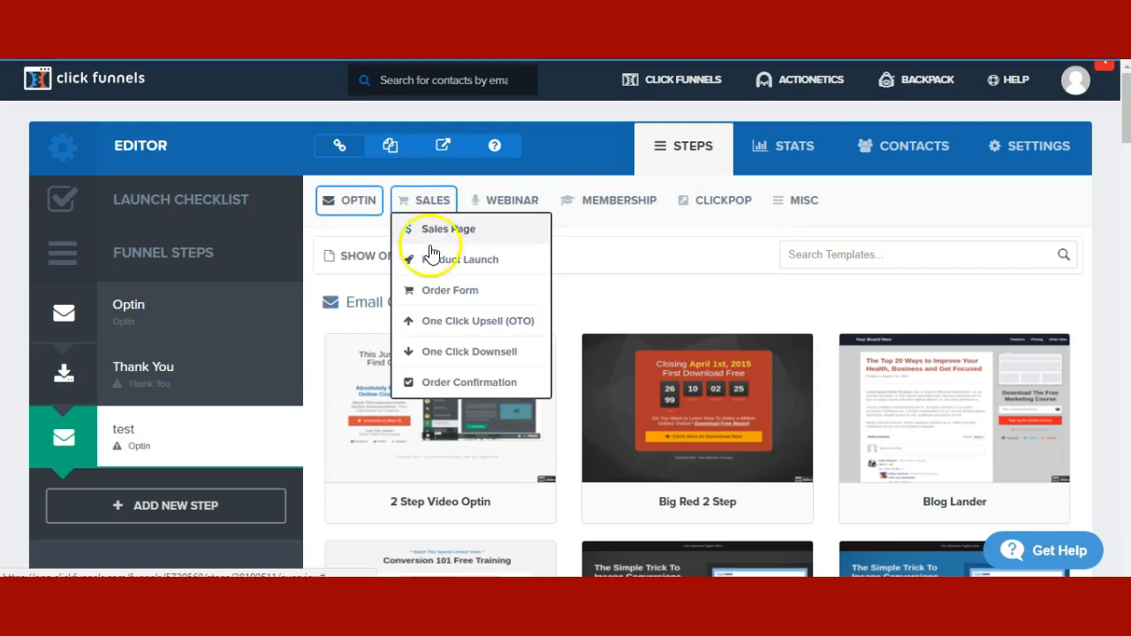
mouse_move(363, 205)
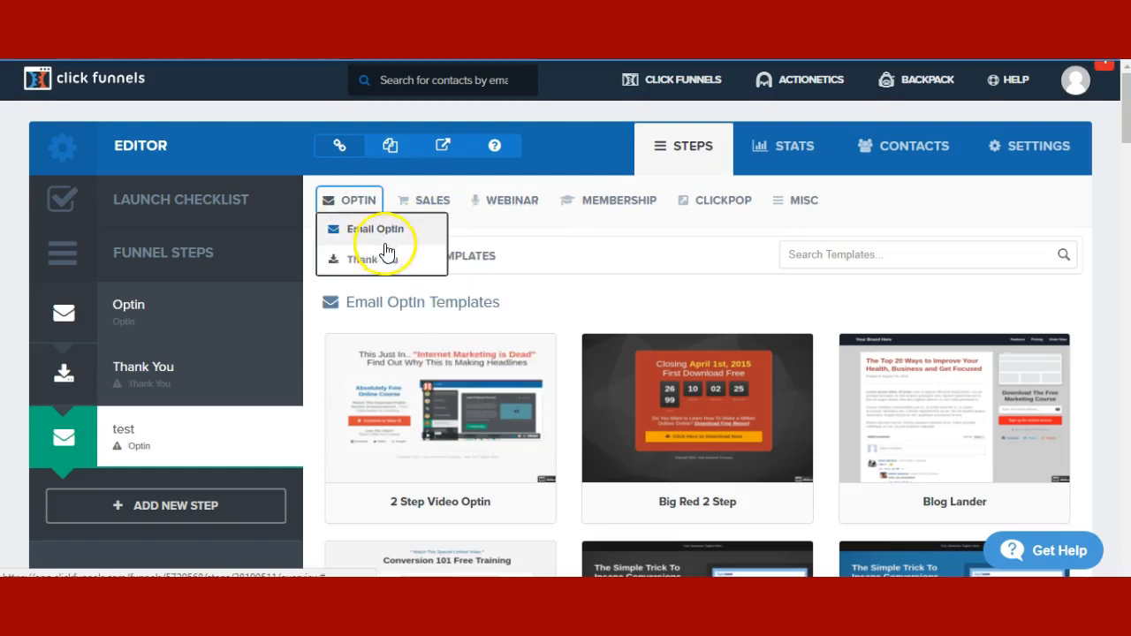
left_click(810, 221)
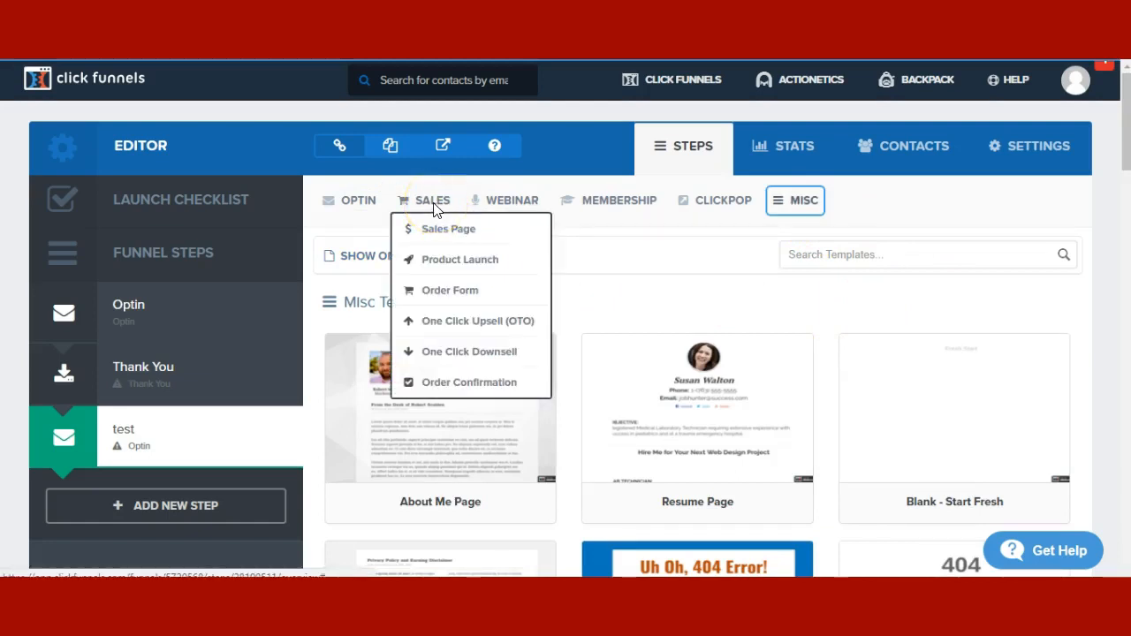
- Point out the Sales Page type, then return to the Optin step overview
left_click(438, 232)
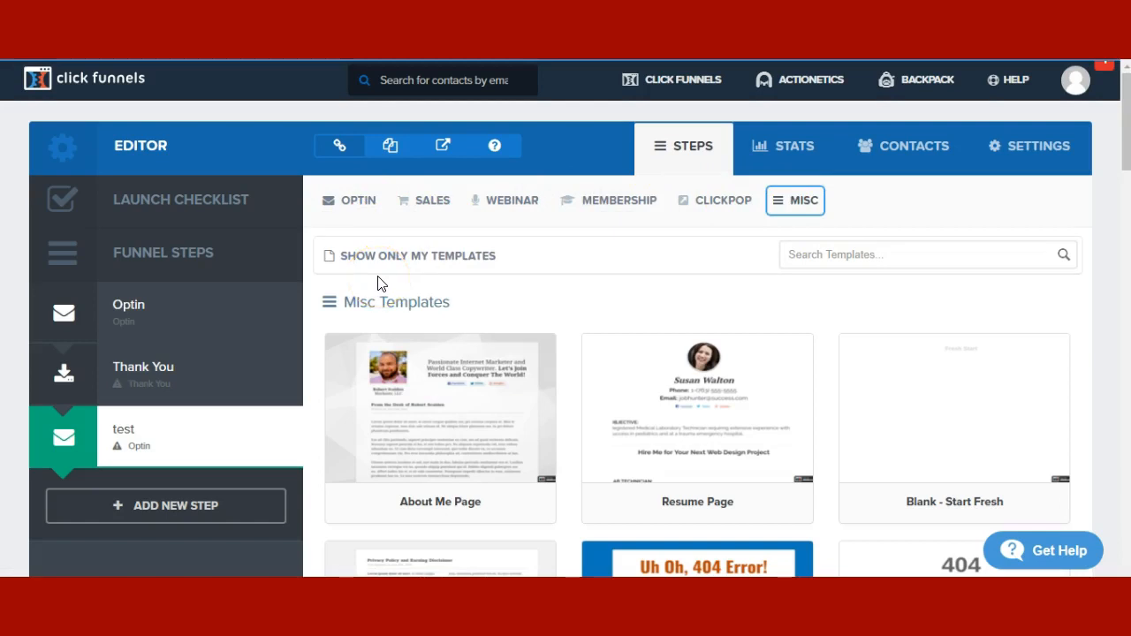
mouse_move(429, 202)
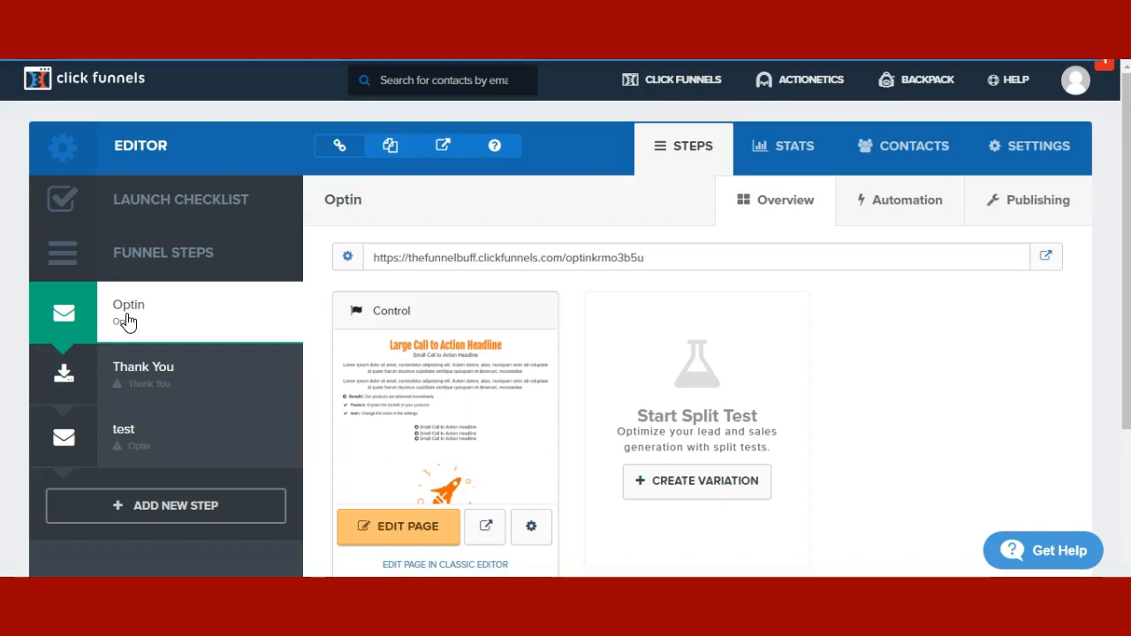
left_click(156, 284)
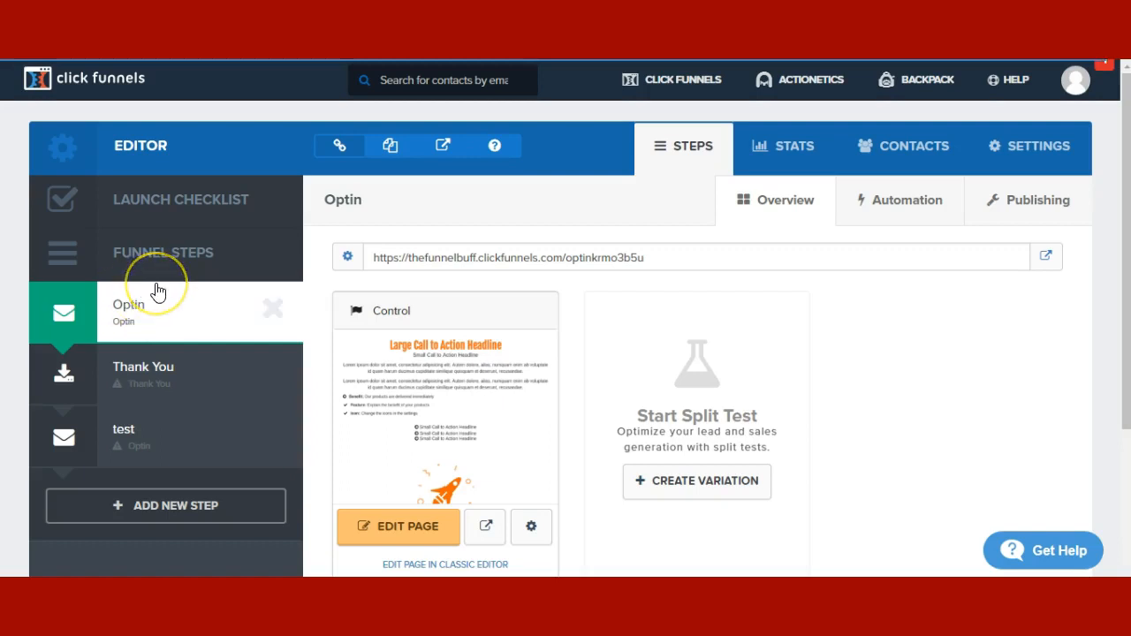